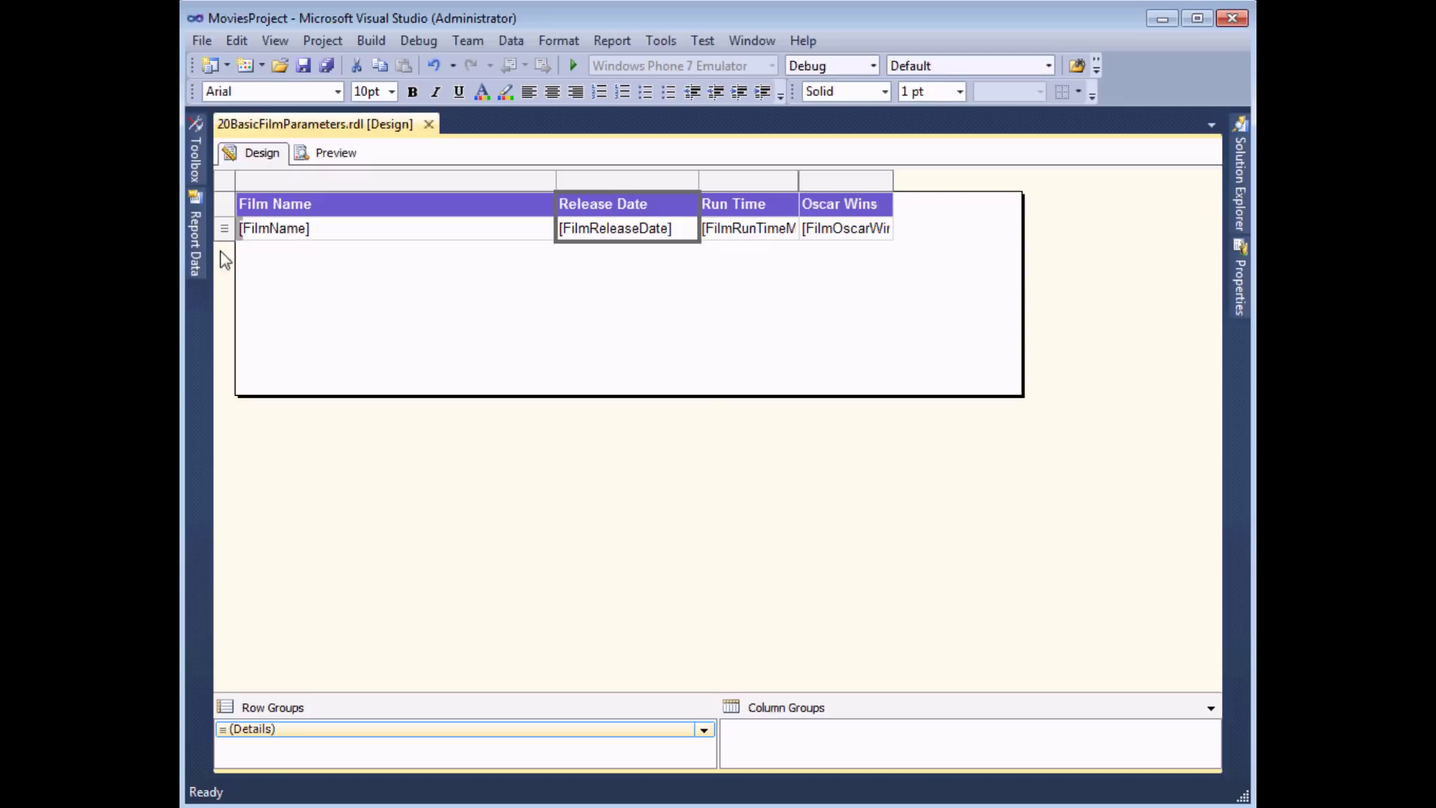
Add a new report parameter to the film report and name it MinRunTime.
mouse_move(201, 254)
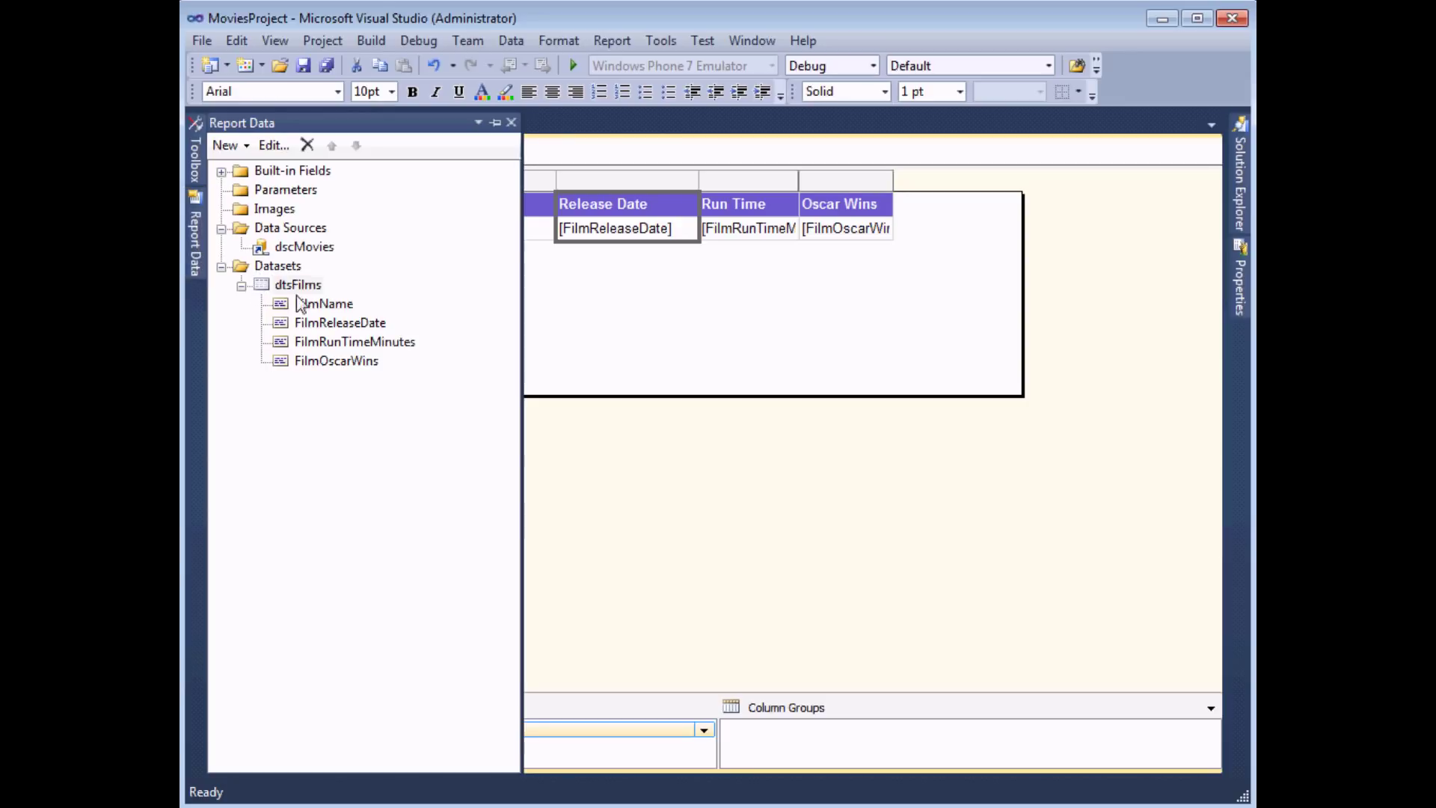
right_click(269, 195)
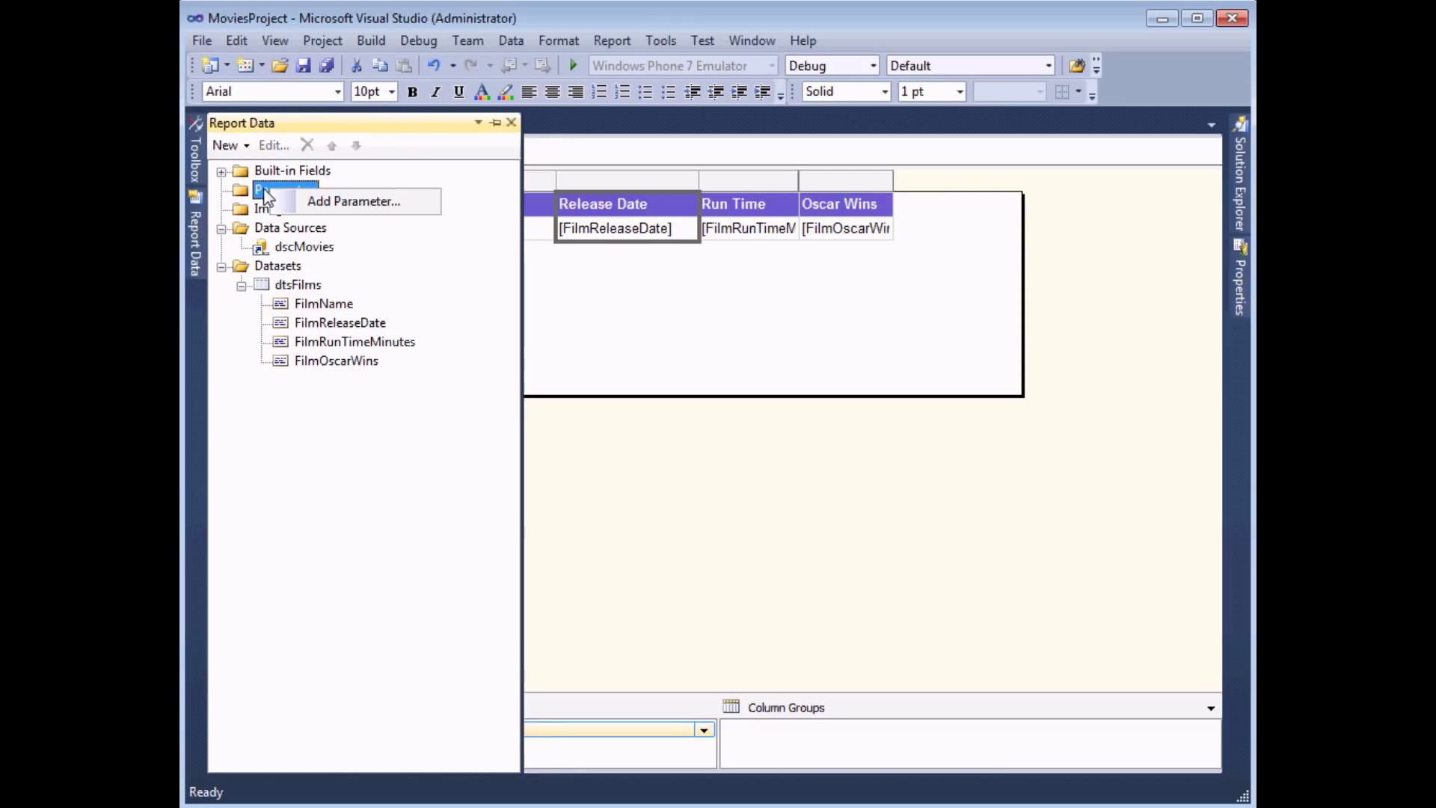
click(324, 203)
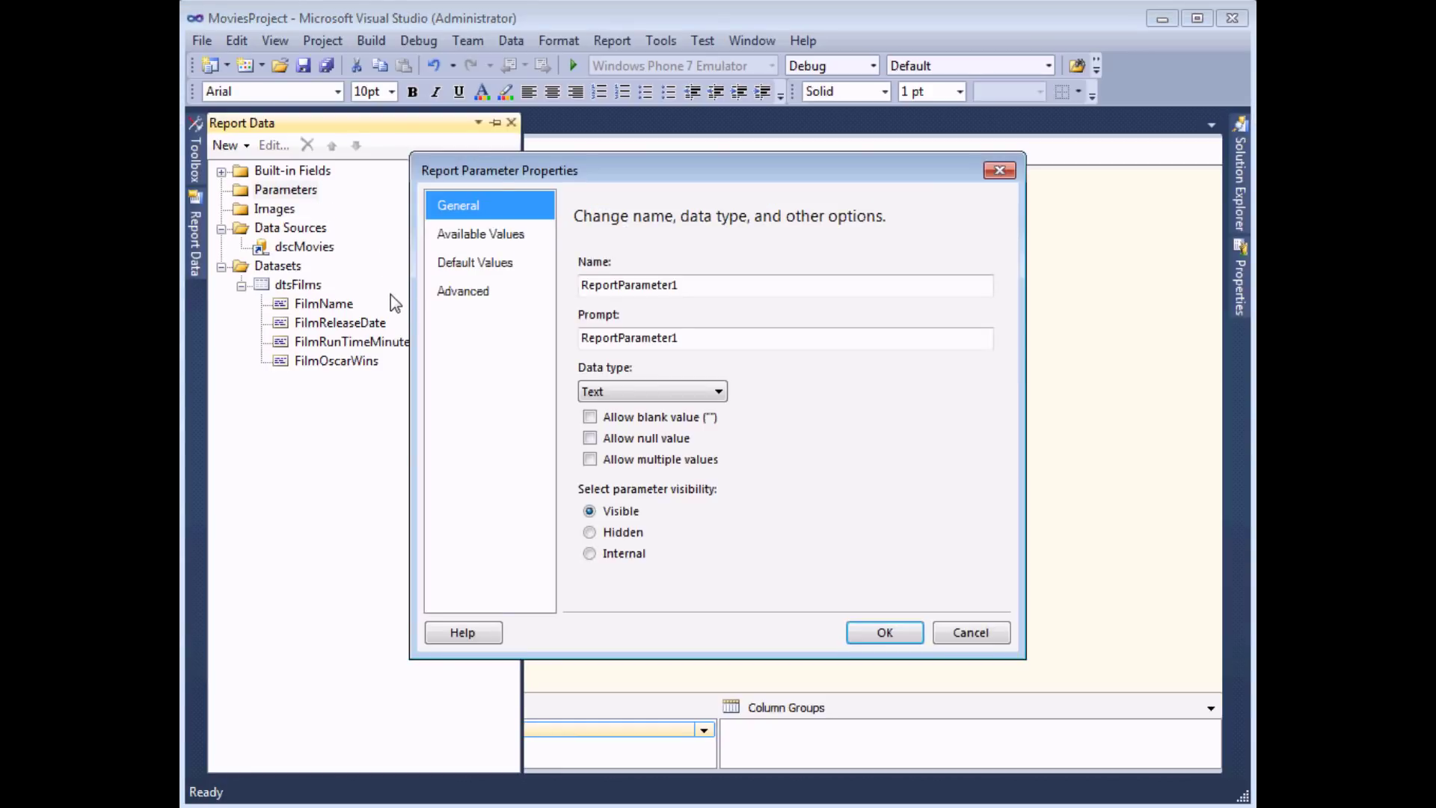
drag(705, 284, 567, 284)
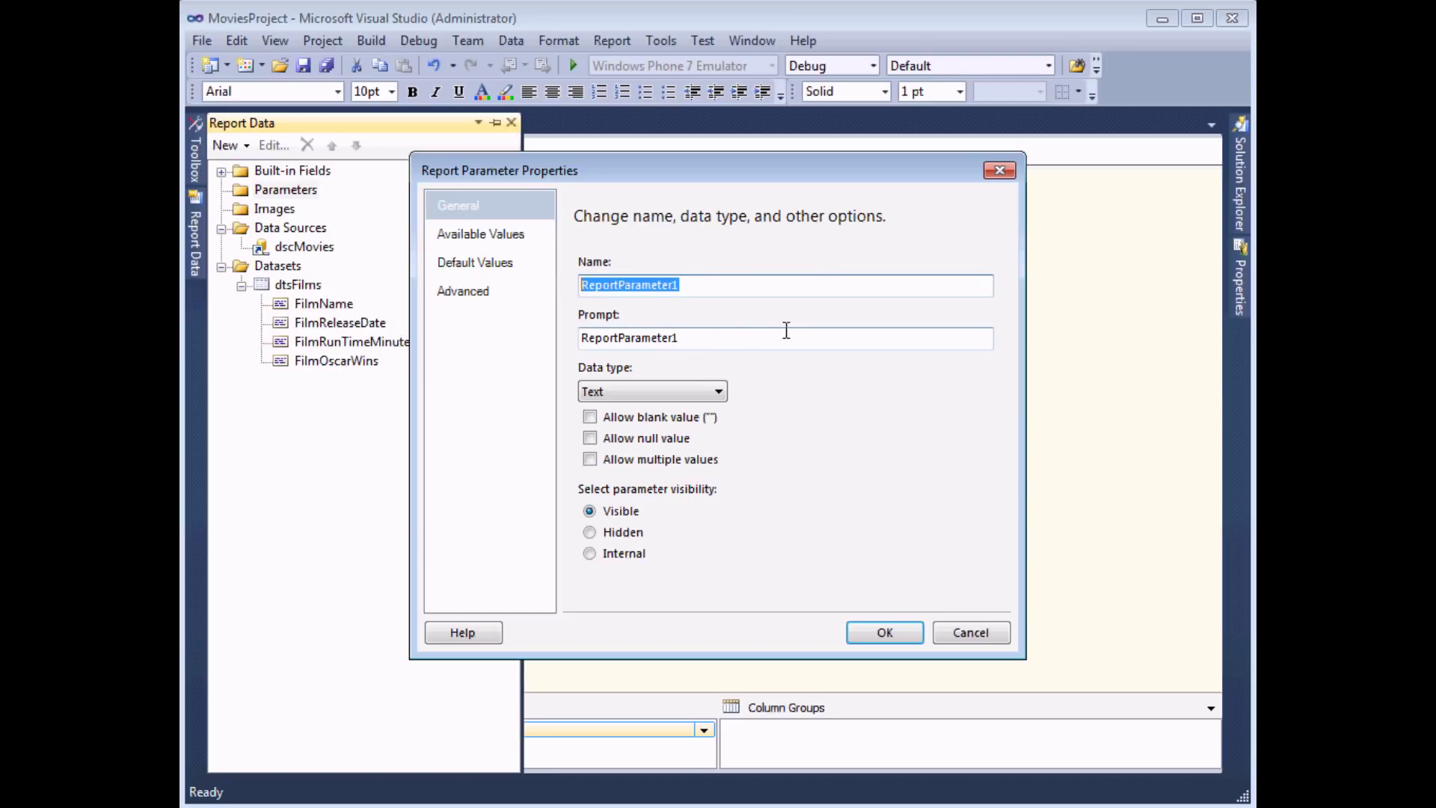
text(MinRunTime)
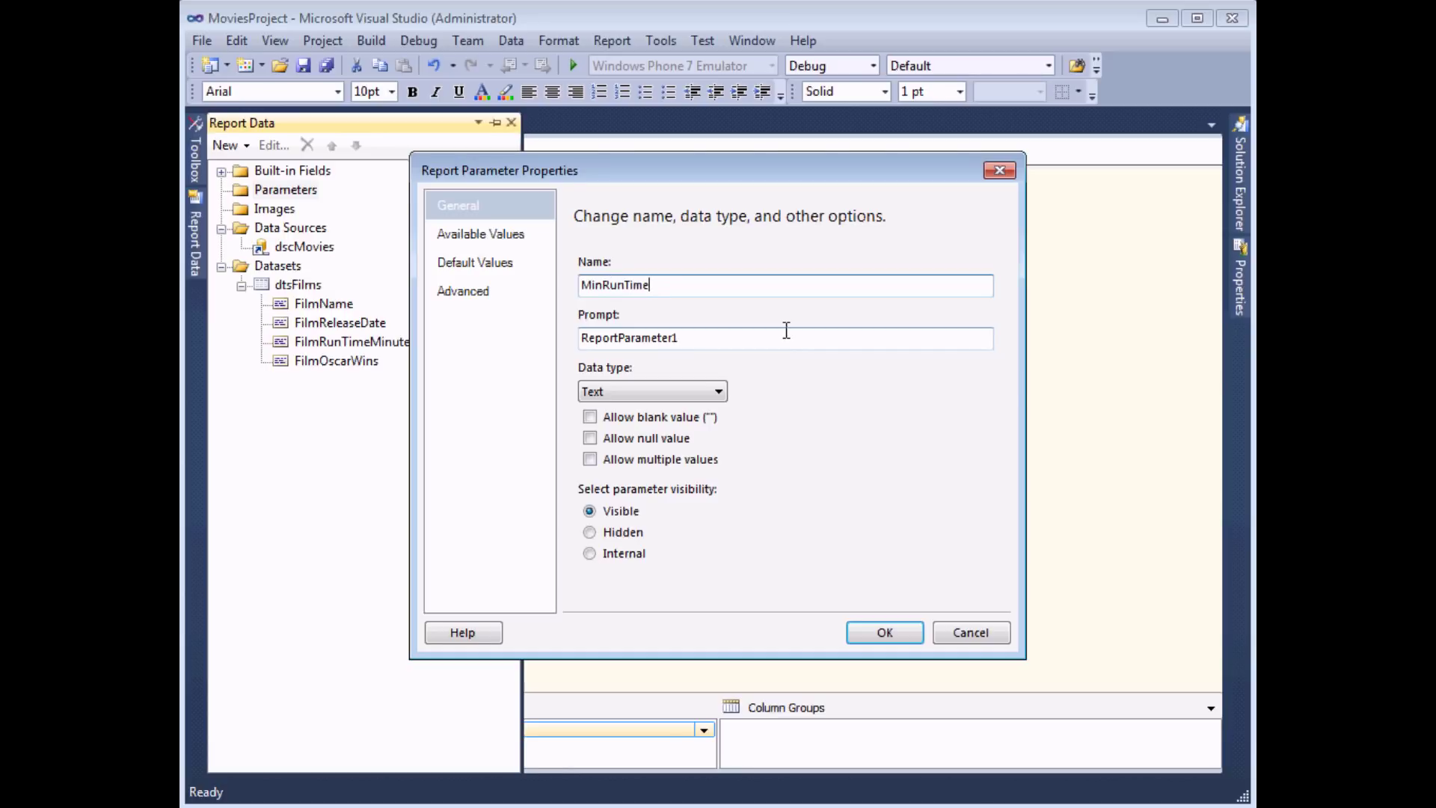
Set the parameter's prompt to "Show films that are at least this long" and its data type to Integer.
drag(703, 337, 563, 337)
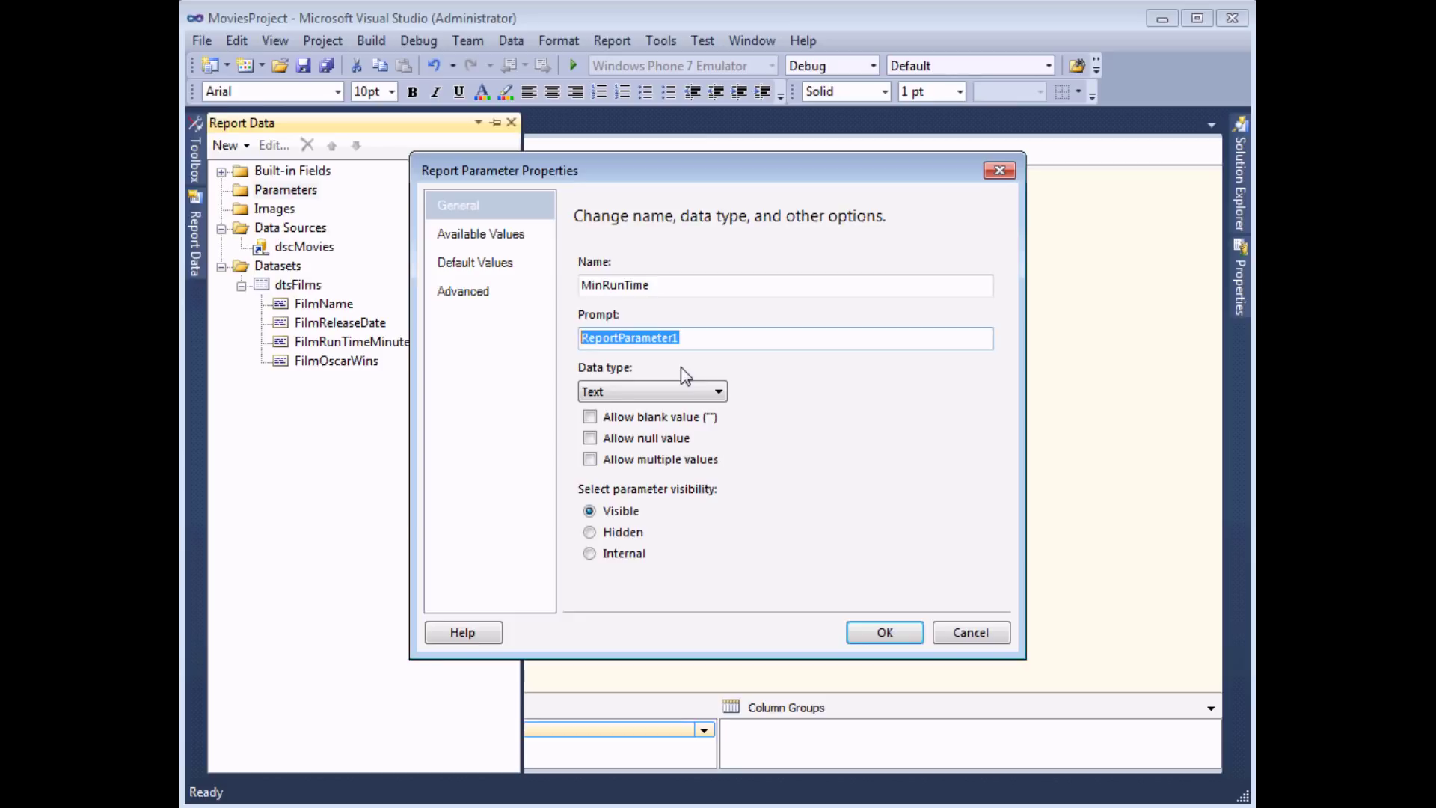
text(Show films)
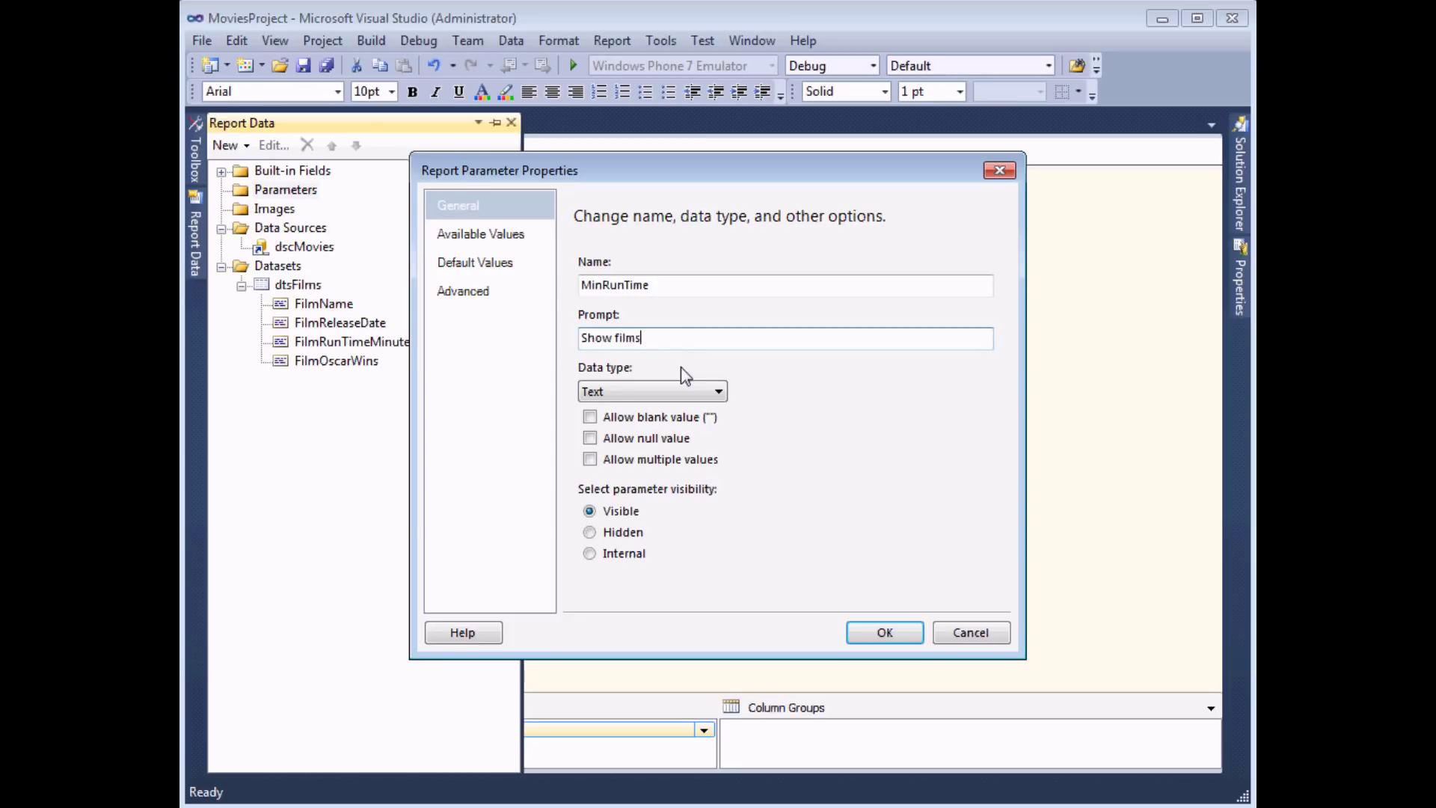
text( that are at least this long)
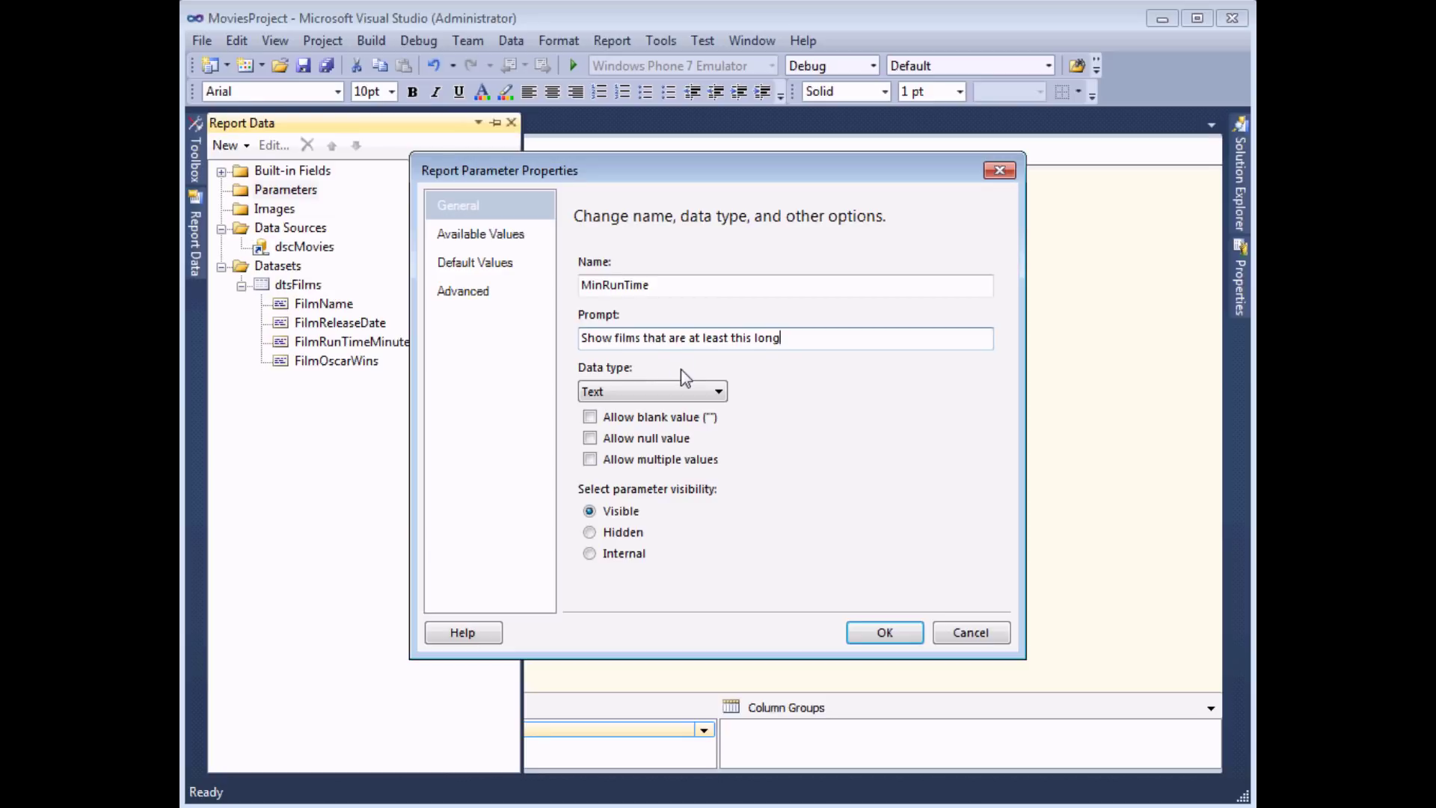
click(634, 393)
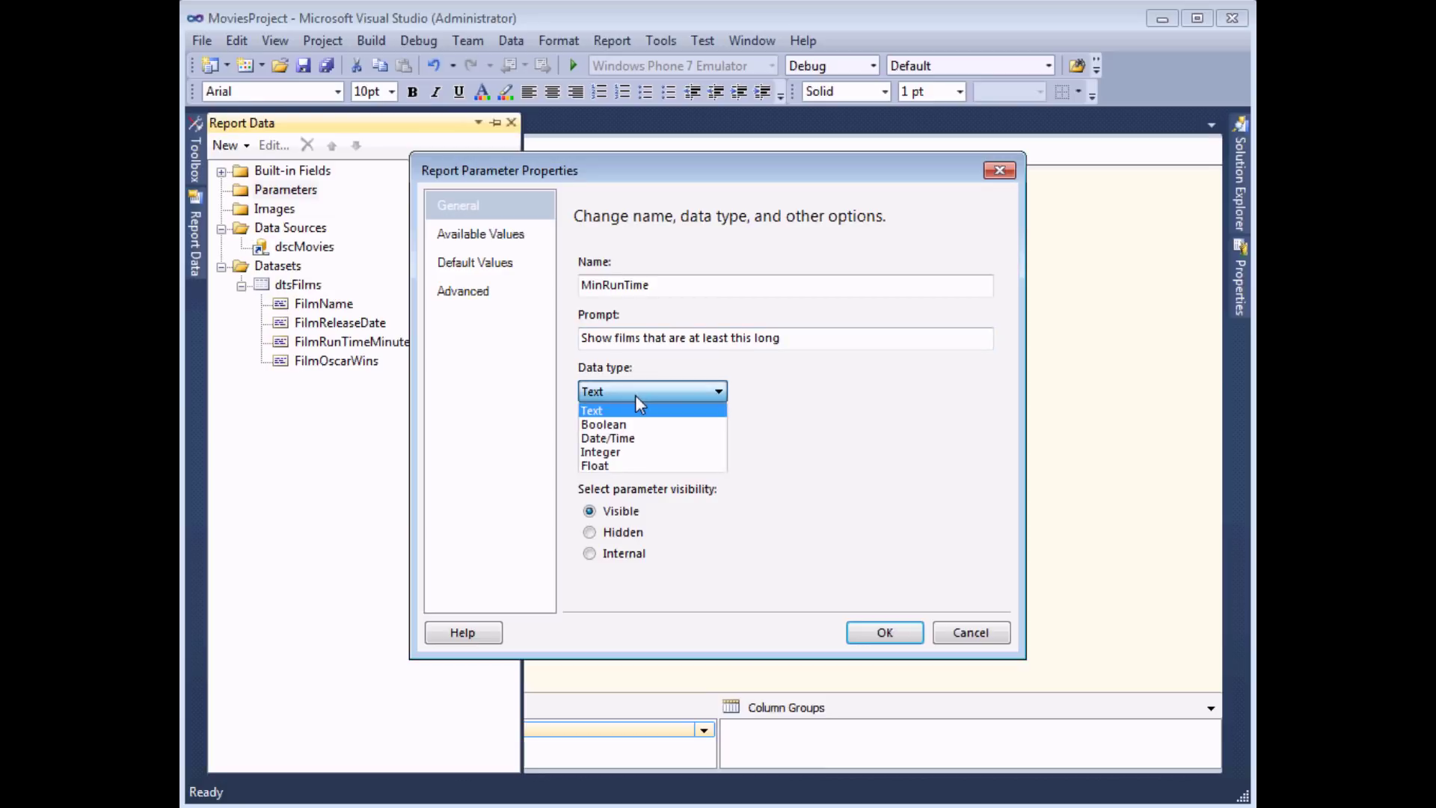
click(631, 453)
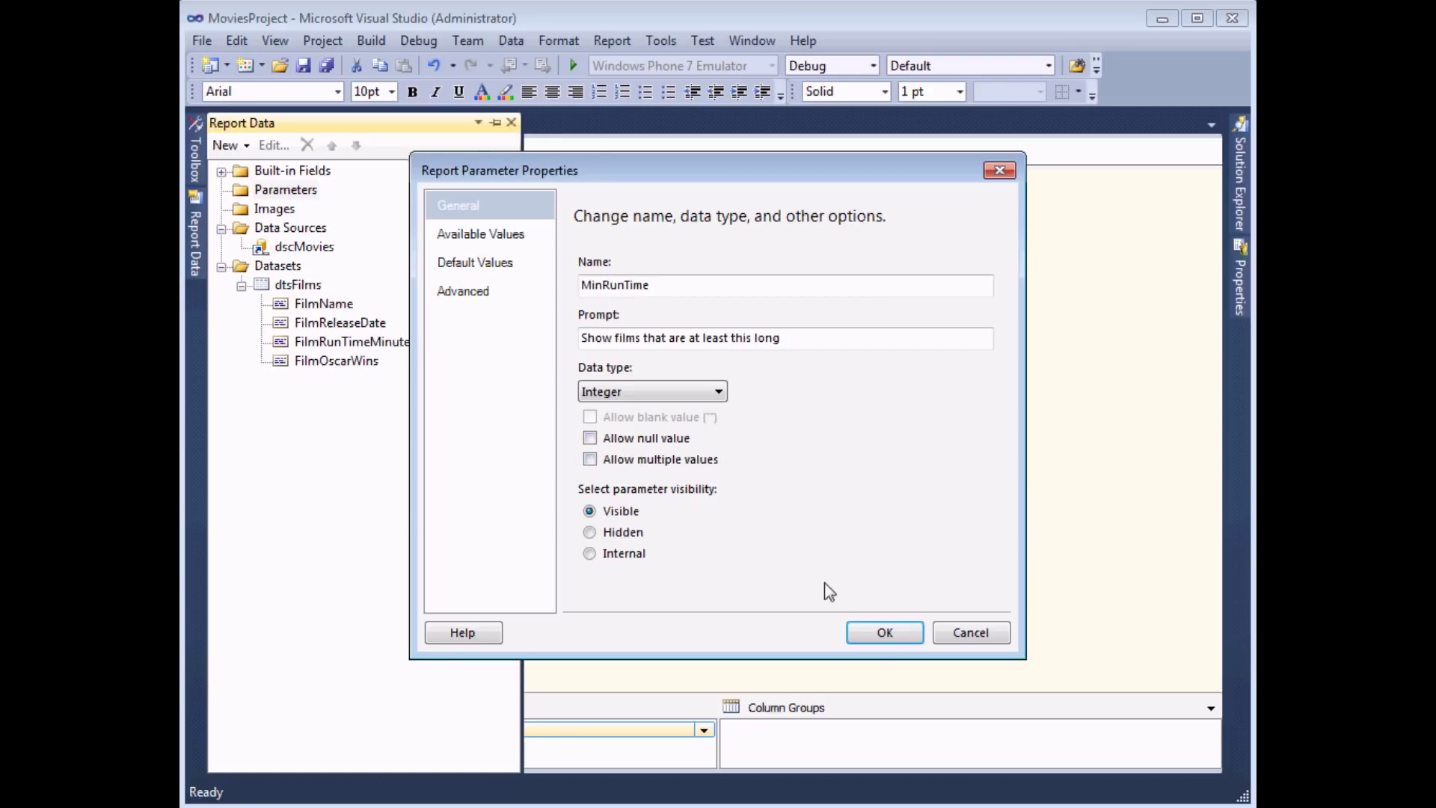
click(877, 632)
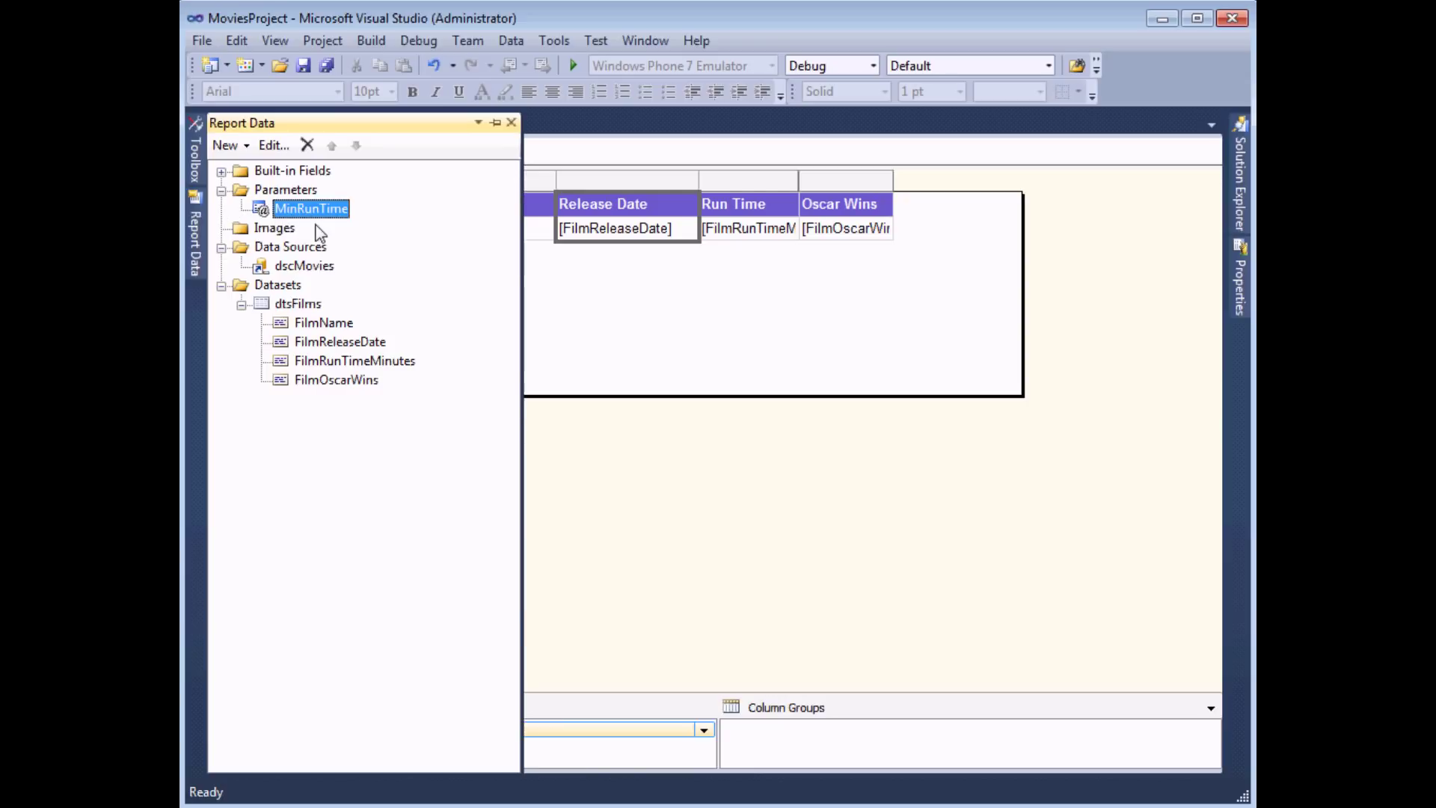
Preview the report with 120 as the minimum film length.
click(630, 338)
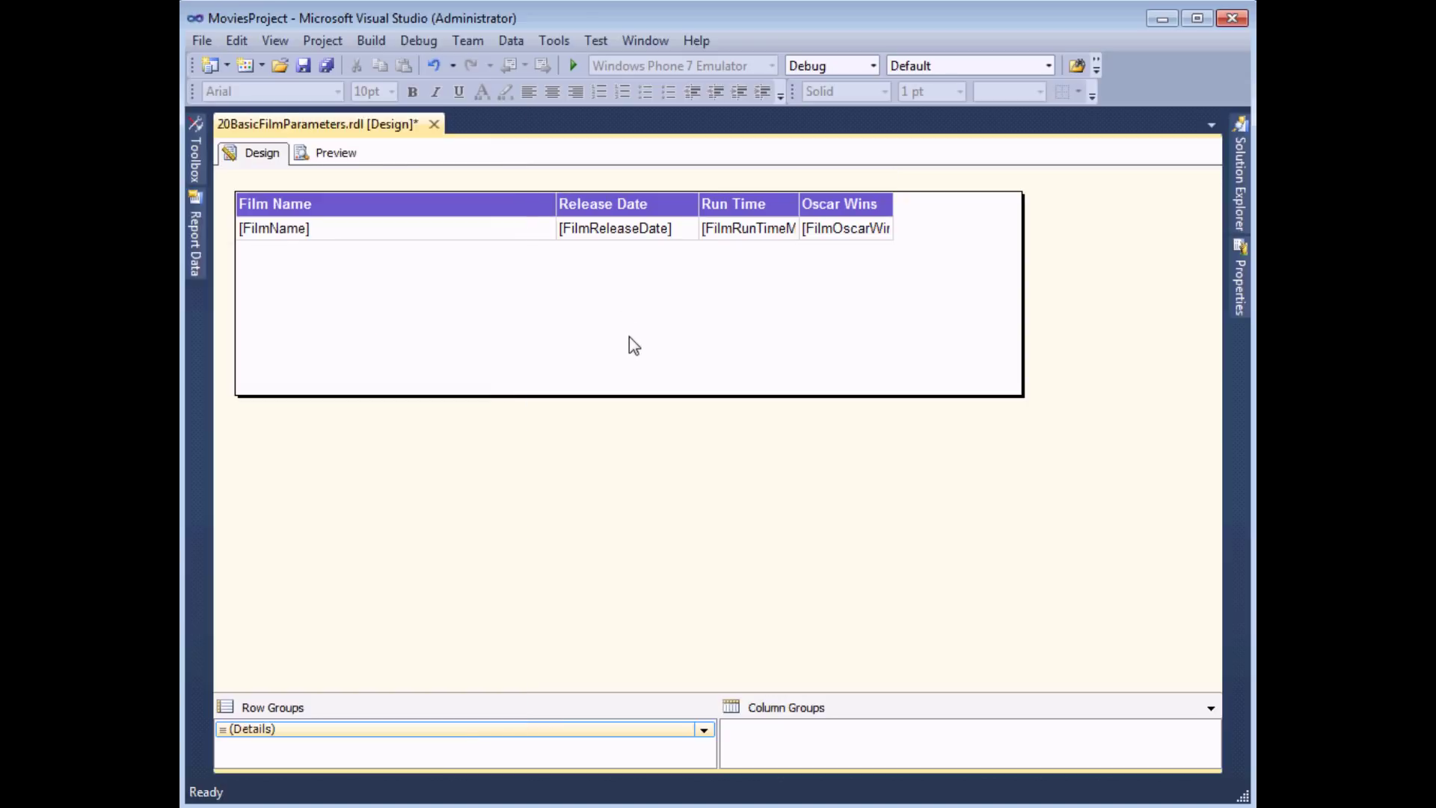
click(337, 154)
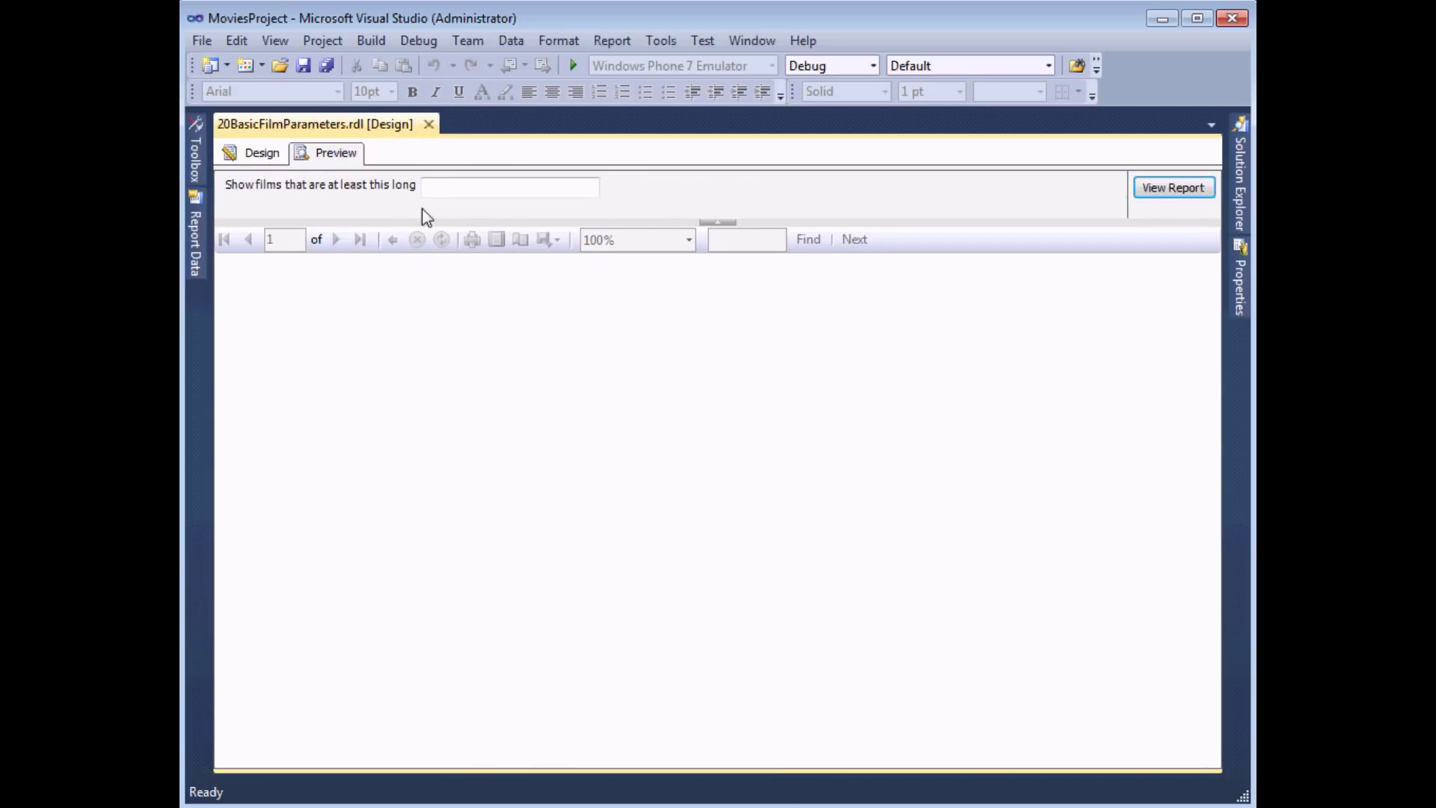
click(459, 186)
text(120)
click(1164, 196)
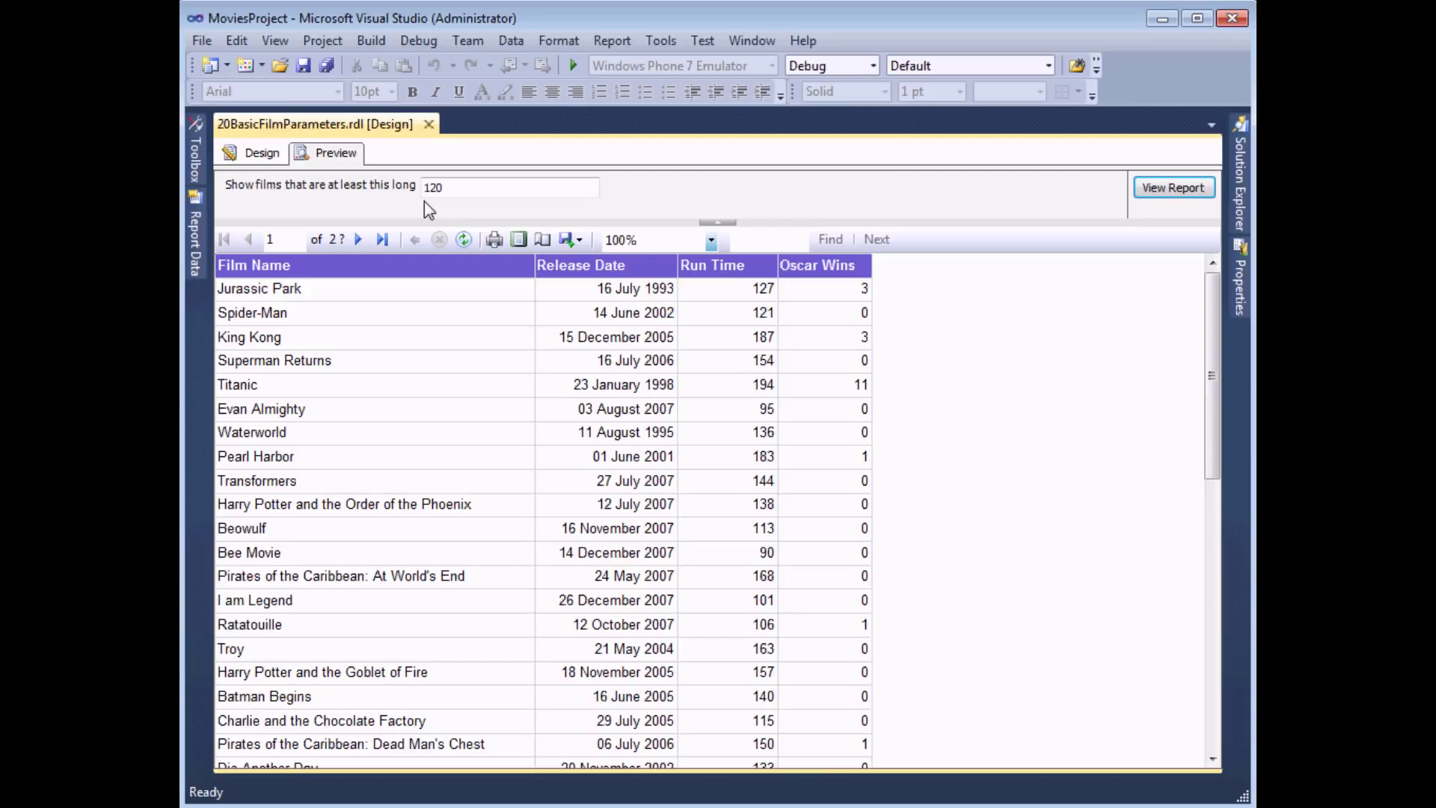
Add a filter to the dtsFilms dataset that tests [FilmRunTimeMinutes] with the >= operator.
click(264, 154)
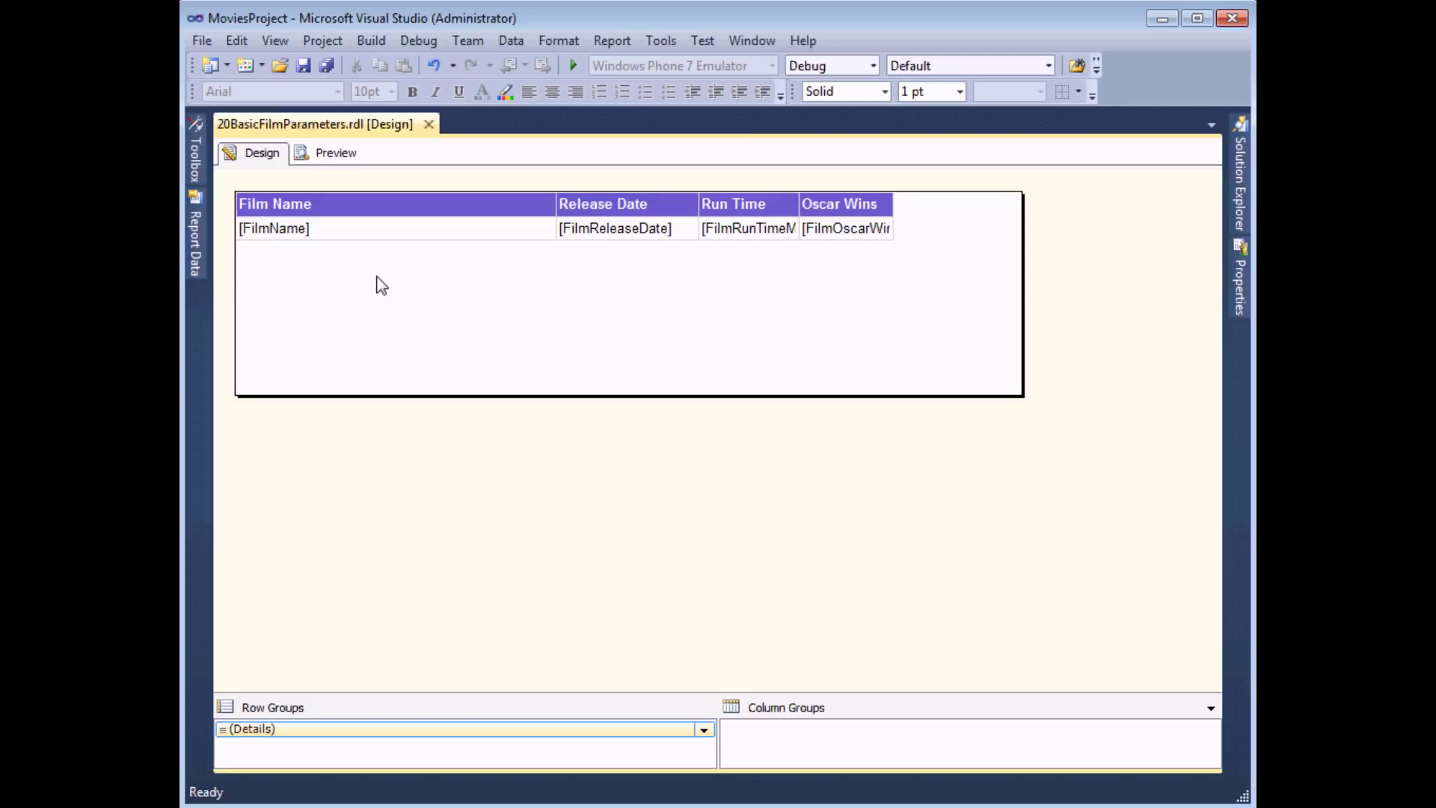
click(348, 215)
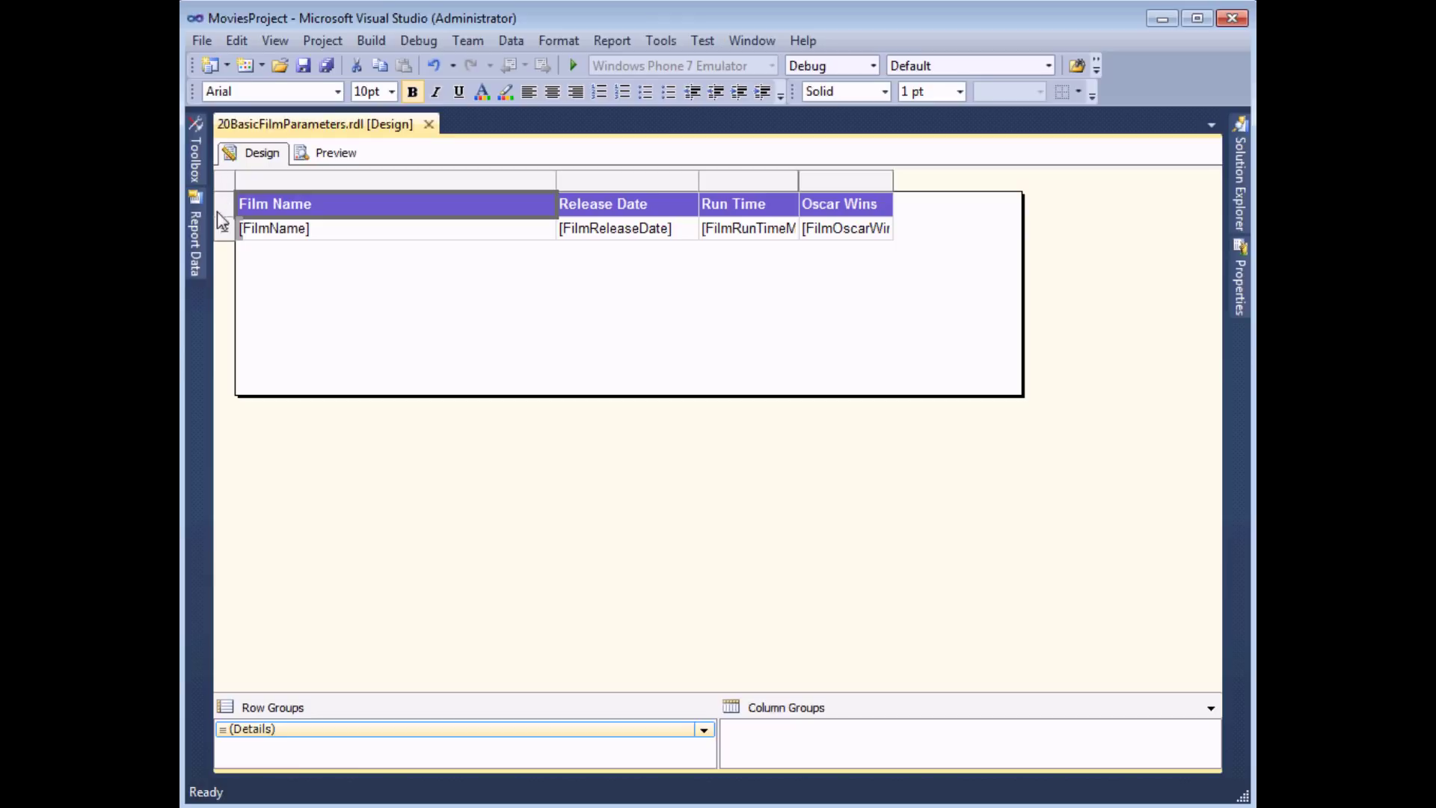
click(200, 231)
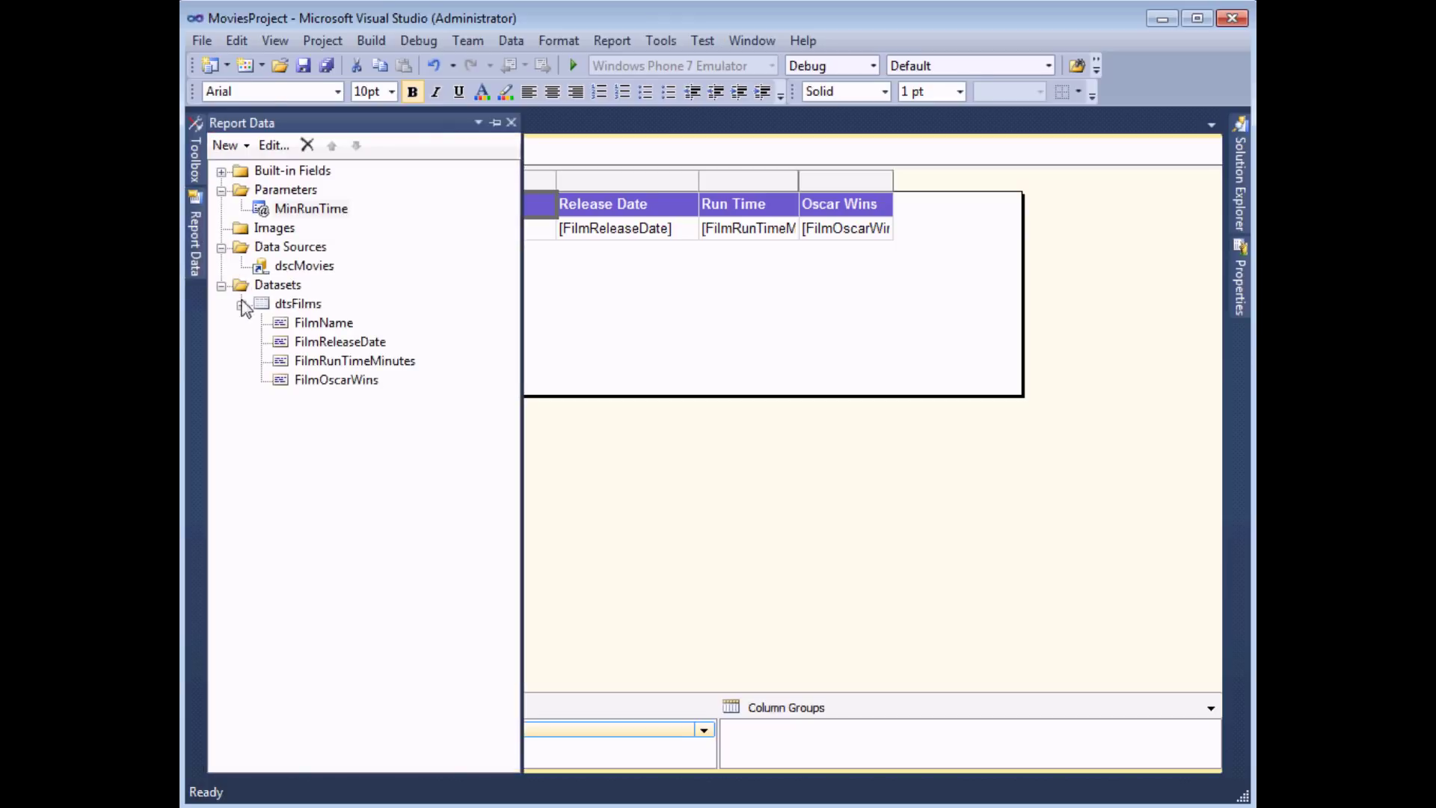
right_click(298, 308)
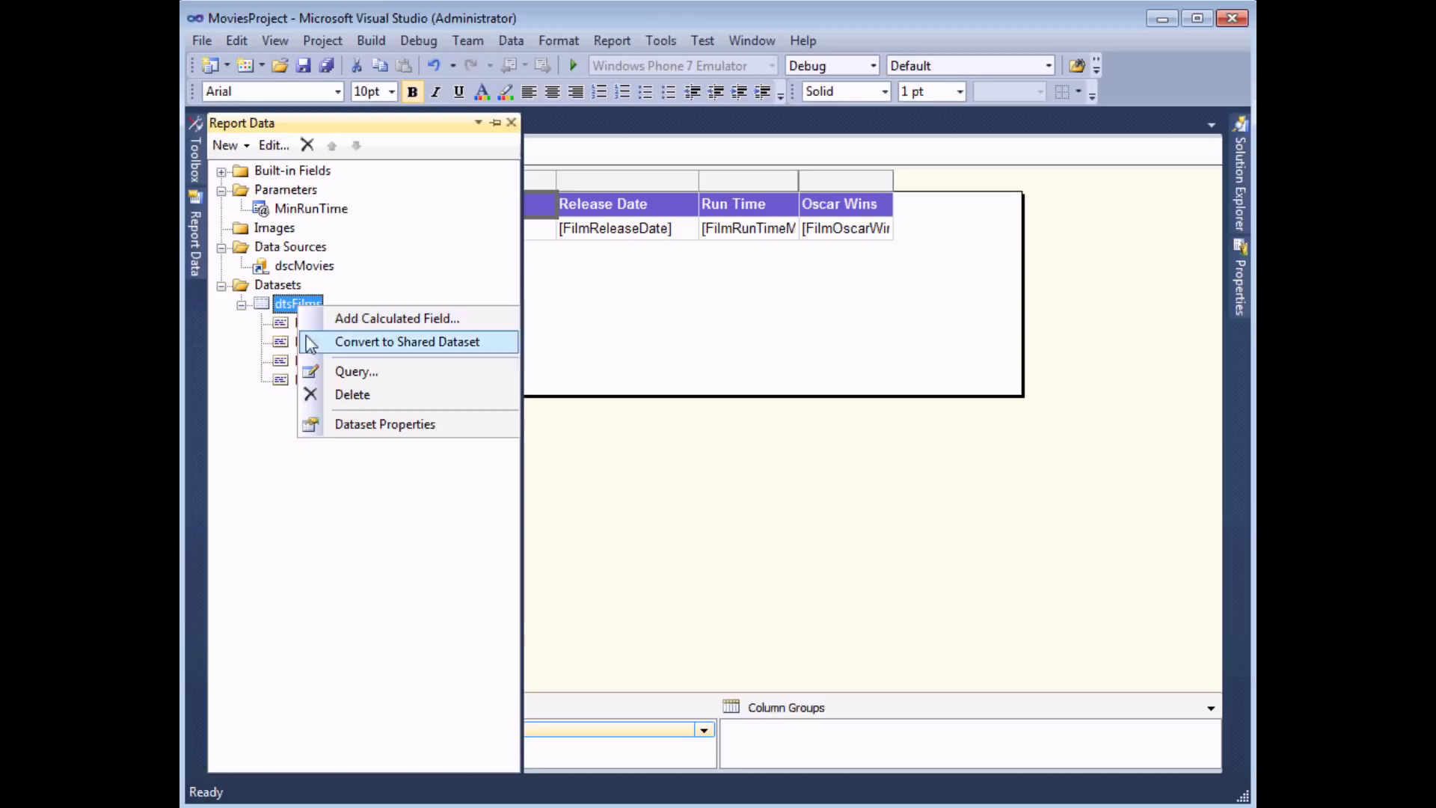
click(365, 431)
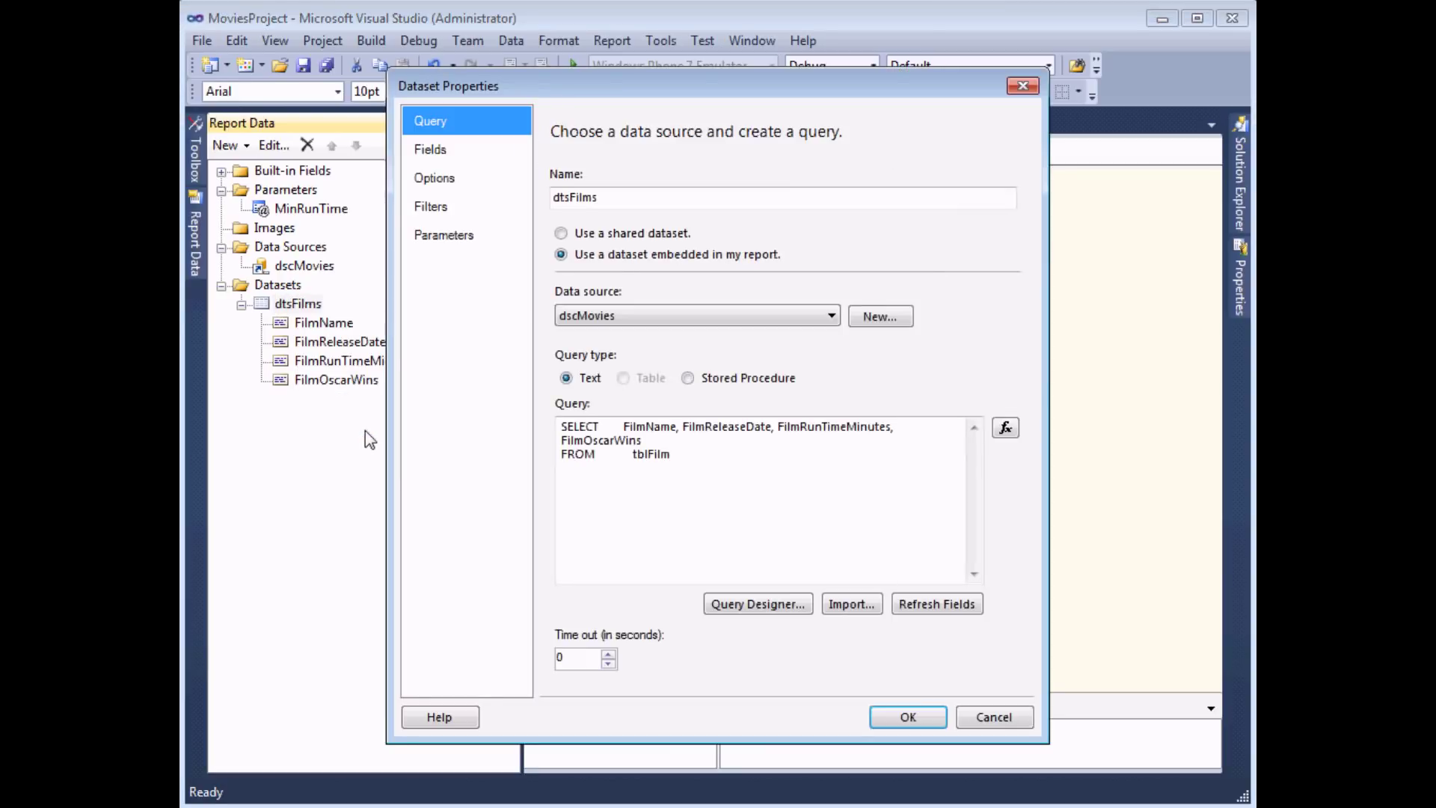
click(425, 213)
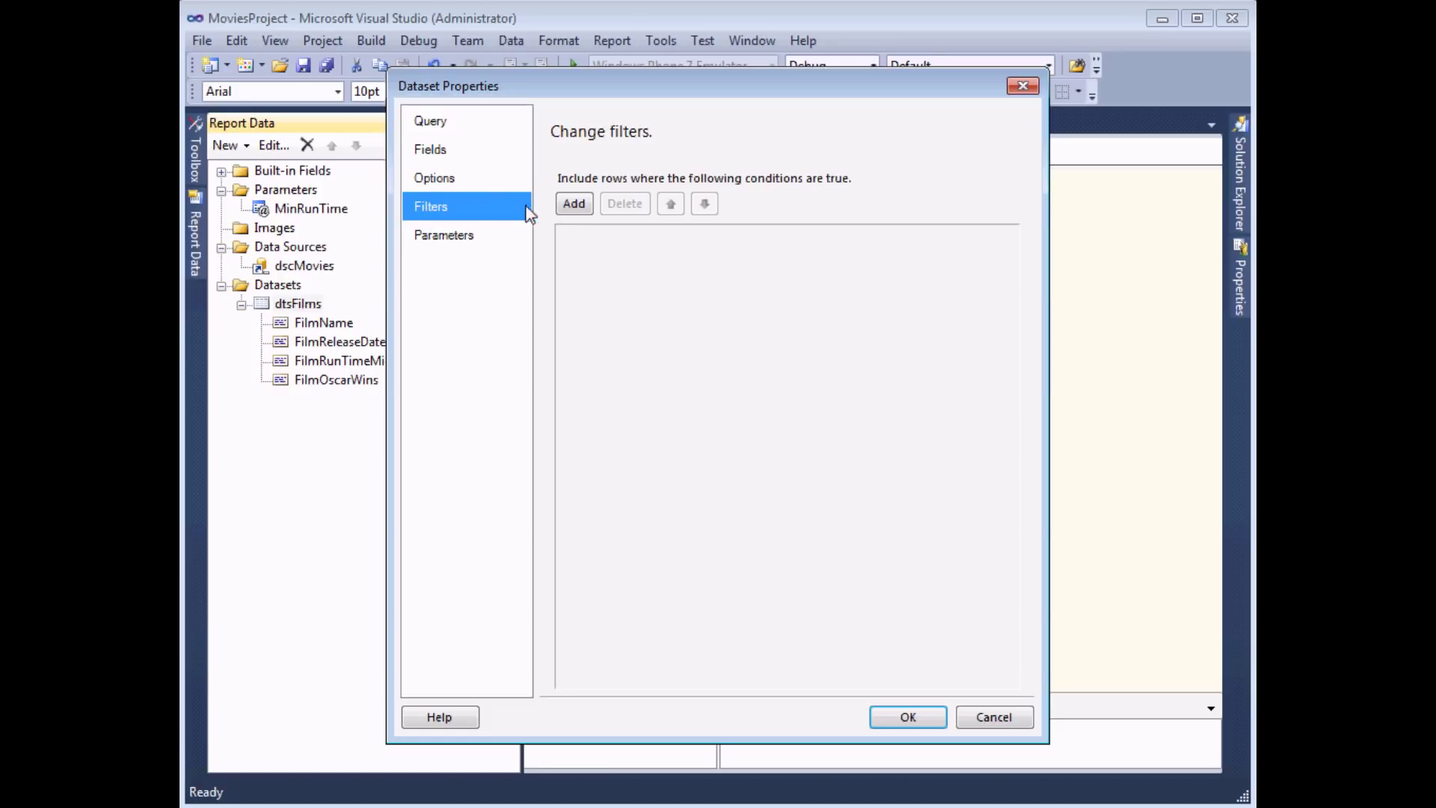
click(576, 205)
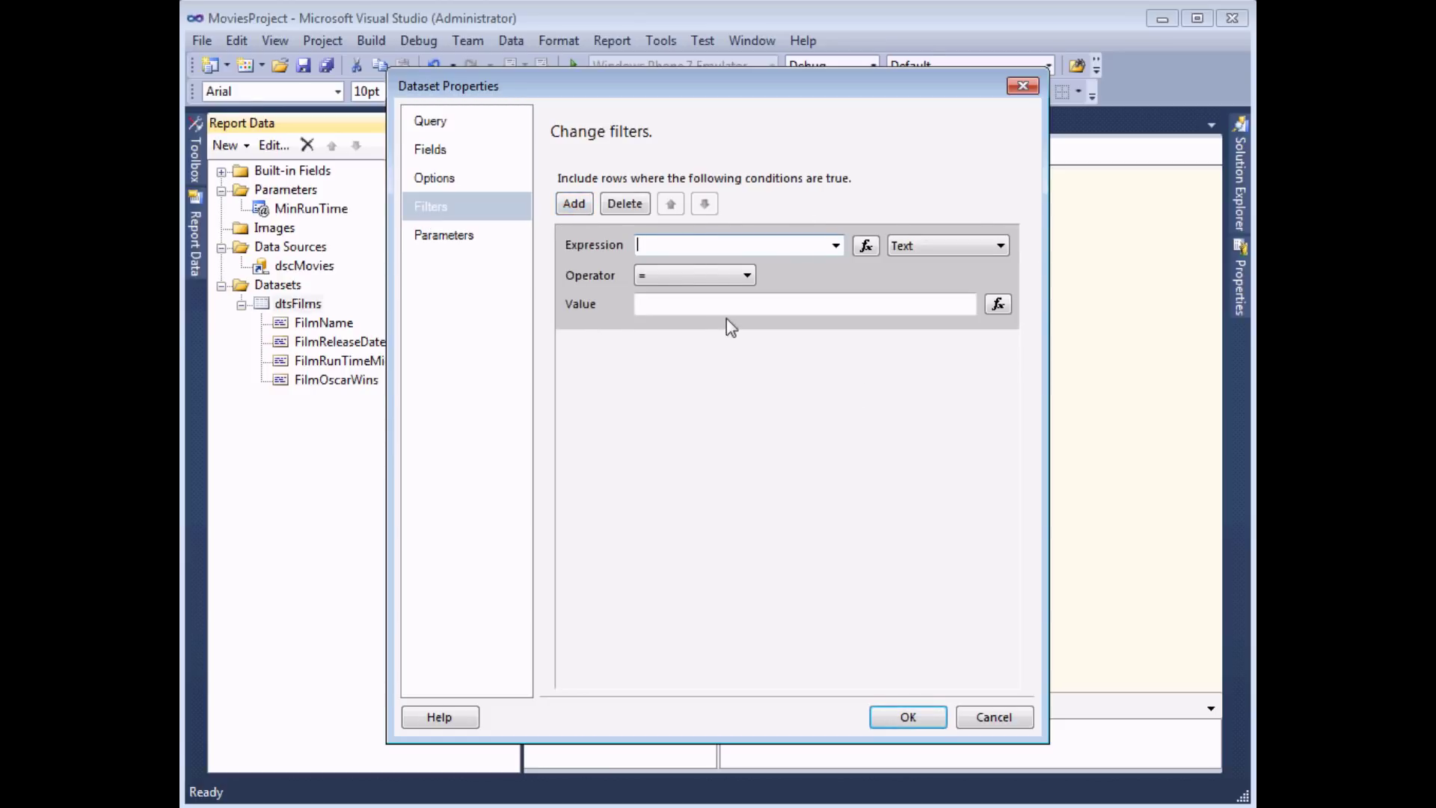
click(836, 246)
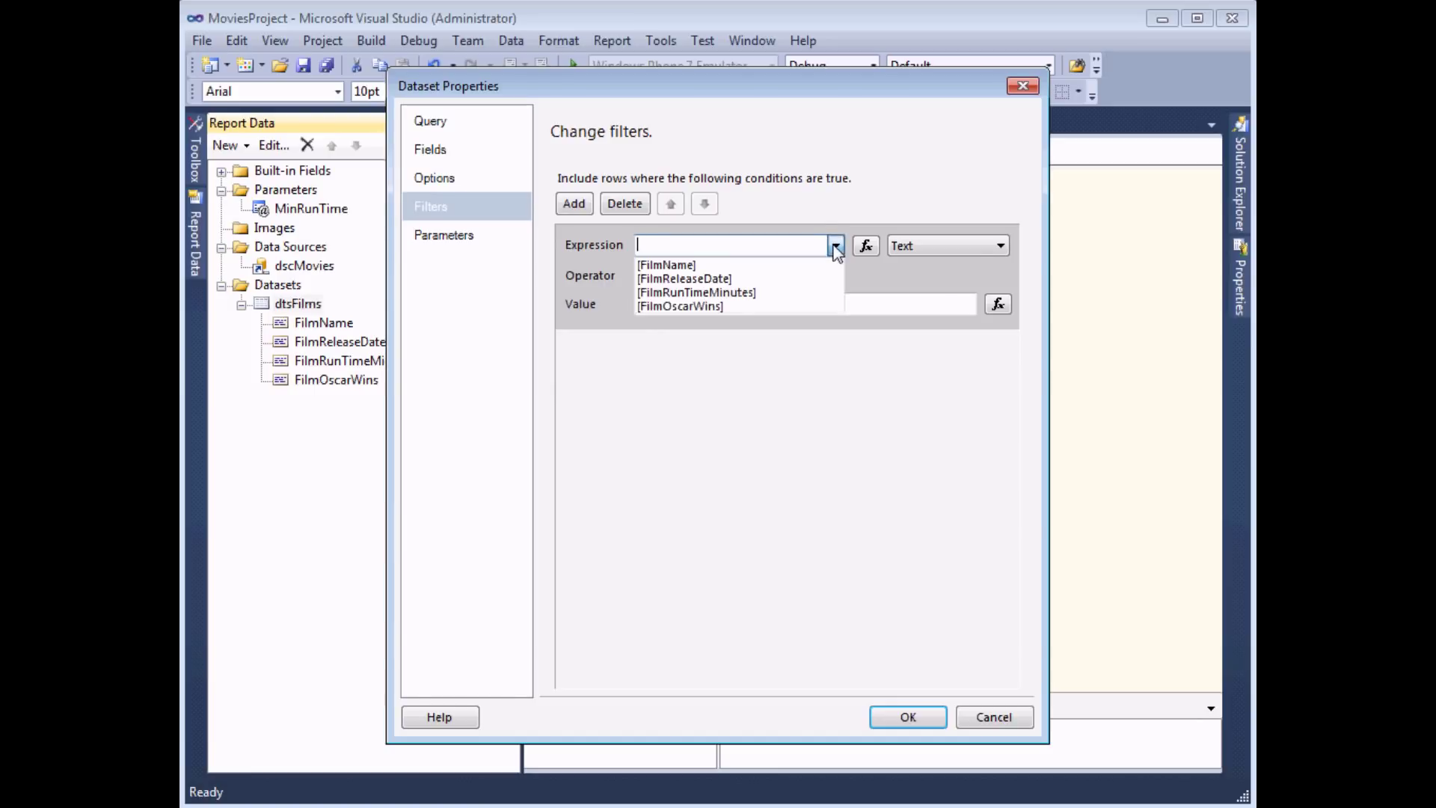
click(755, 292)
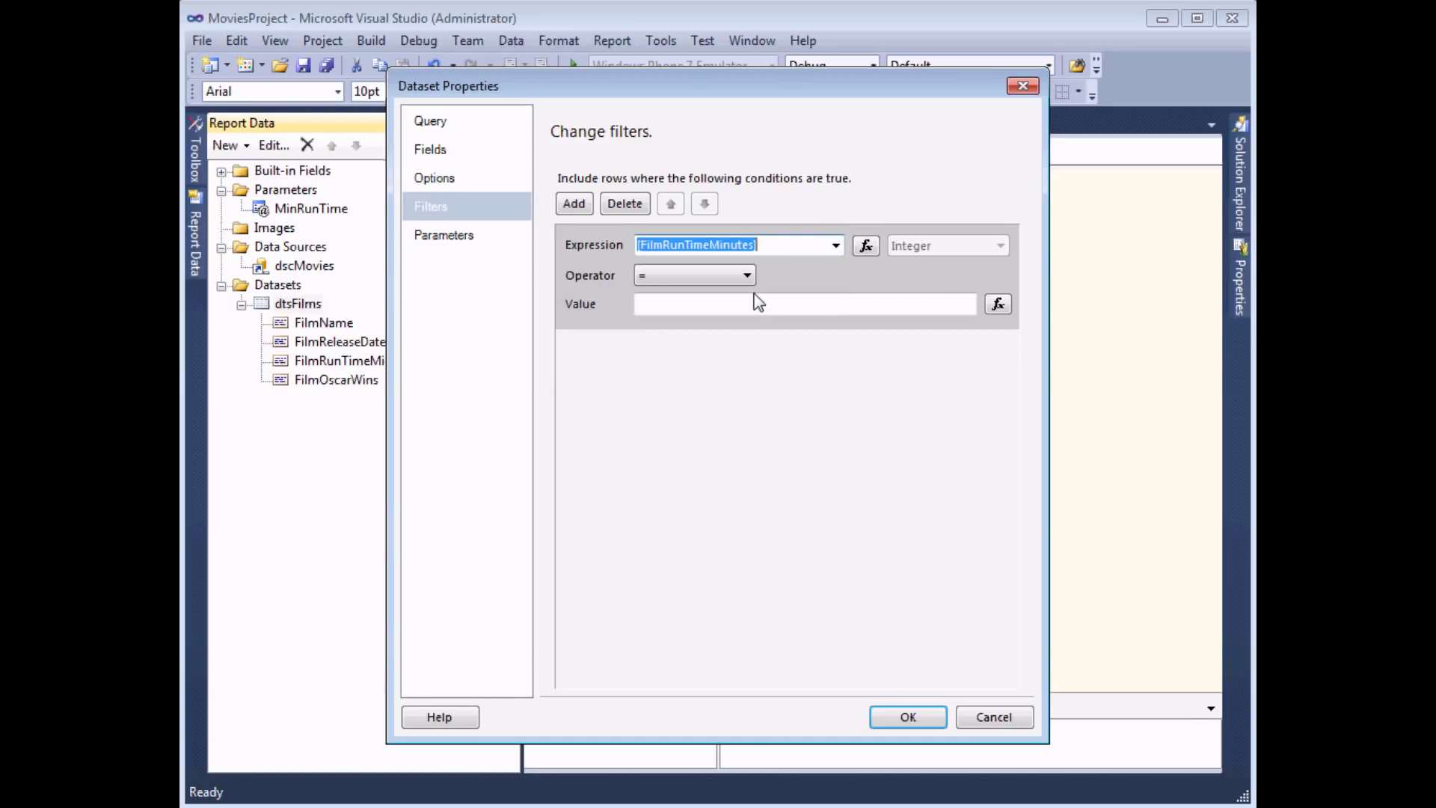
click(750, 276)
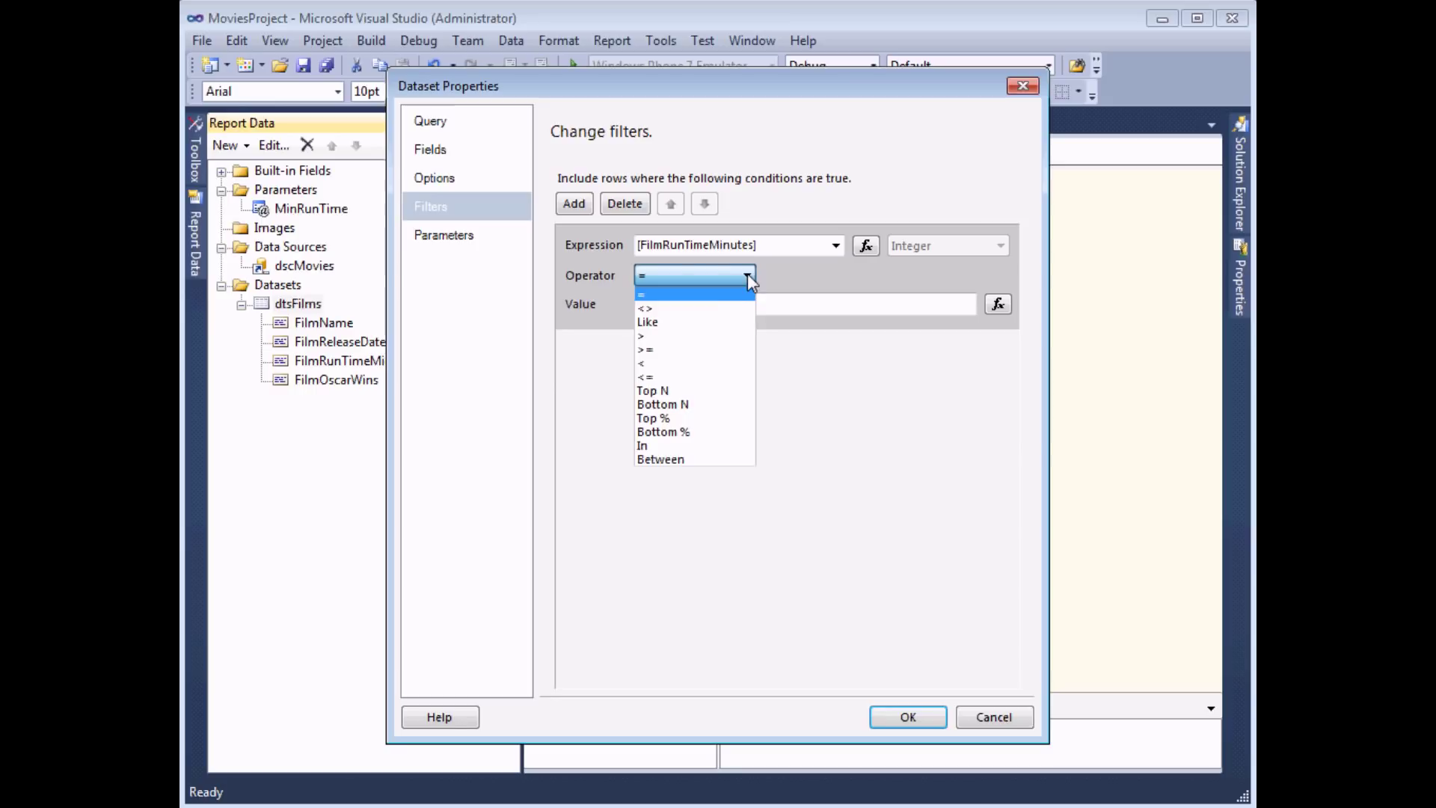
click(661, 349)
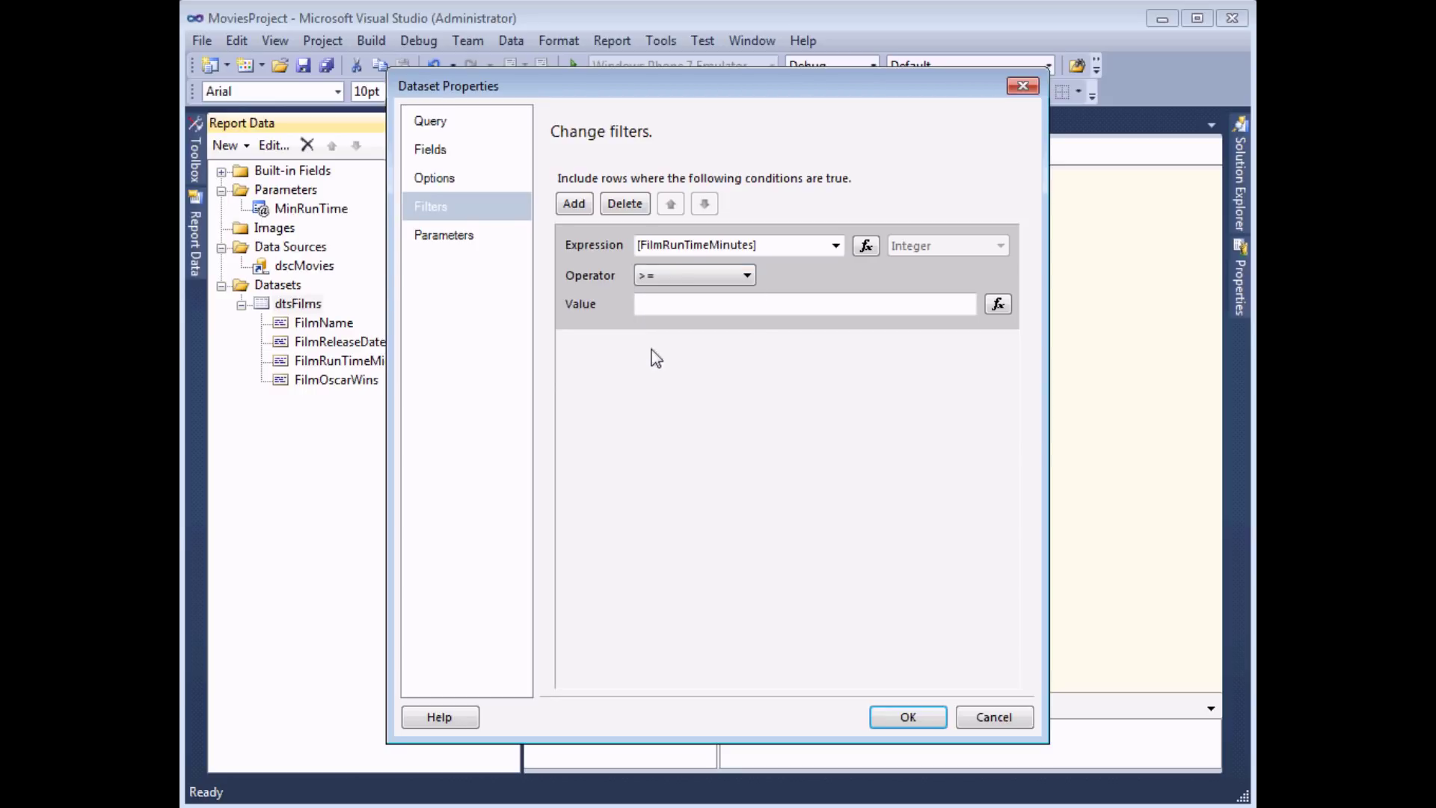
Set the filter's value to the expression =Parameters!MinRunTime.Value and apply the dataset changes.
click(653, 305)
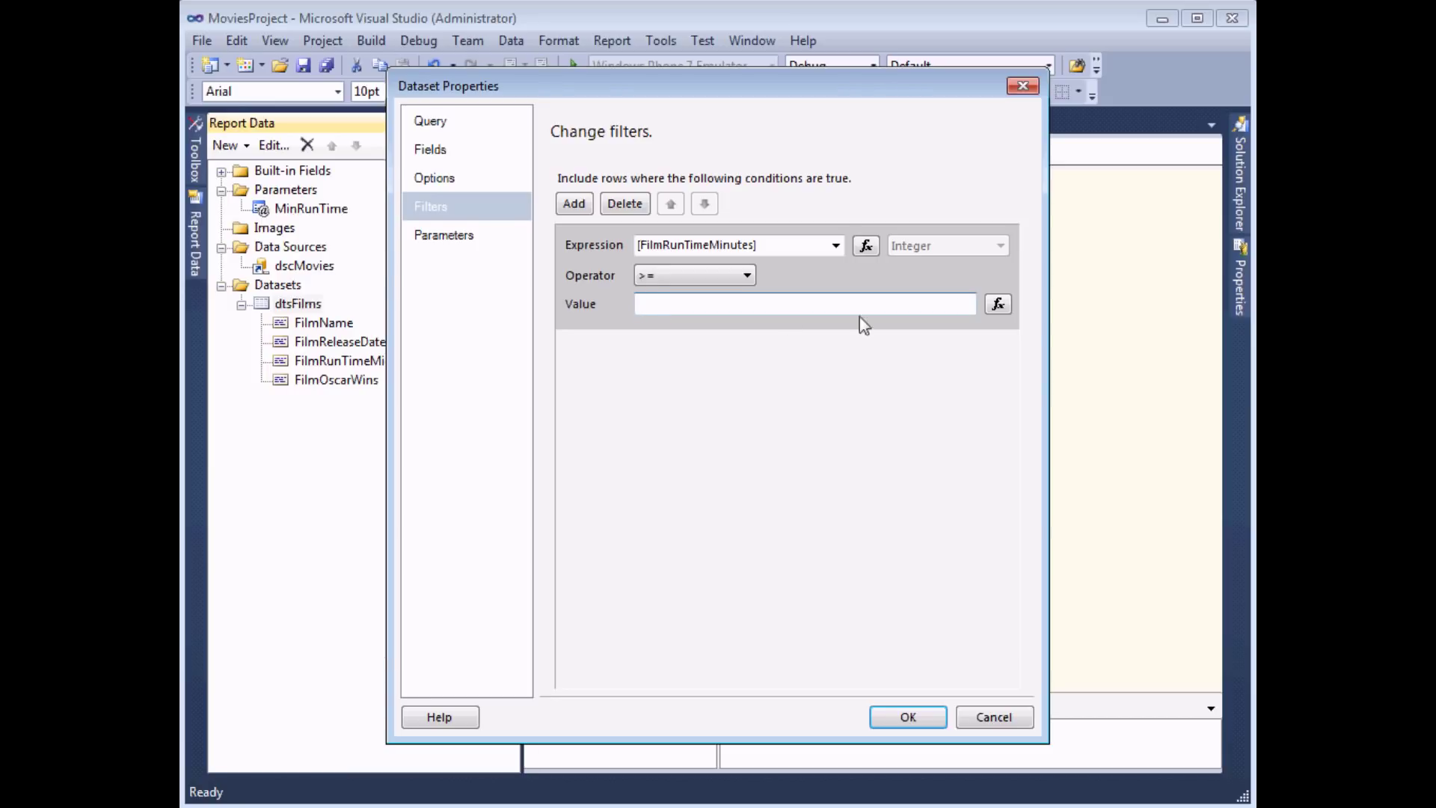
click(999, 306)
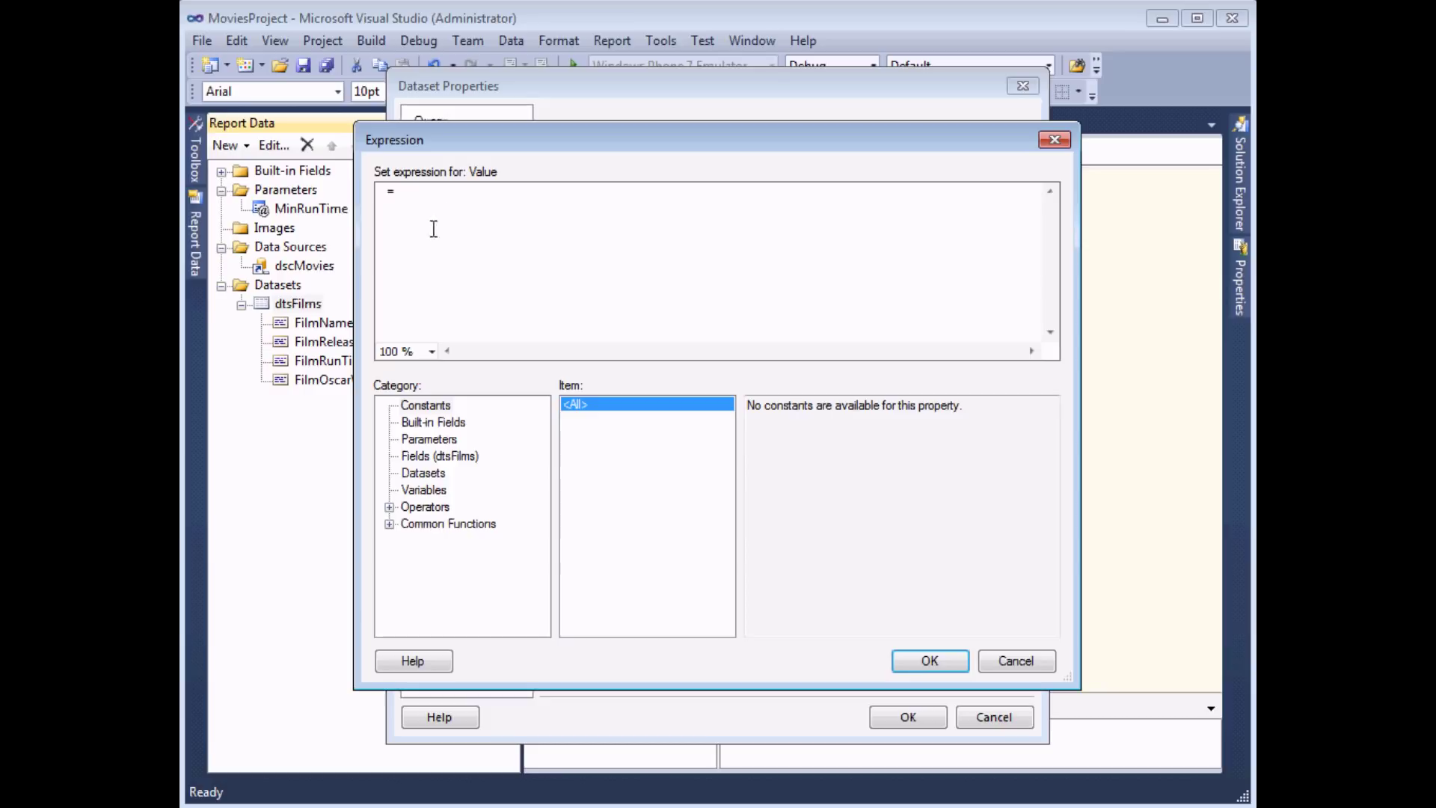
click(422, 442)
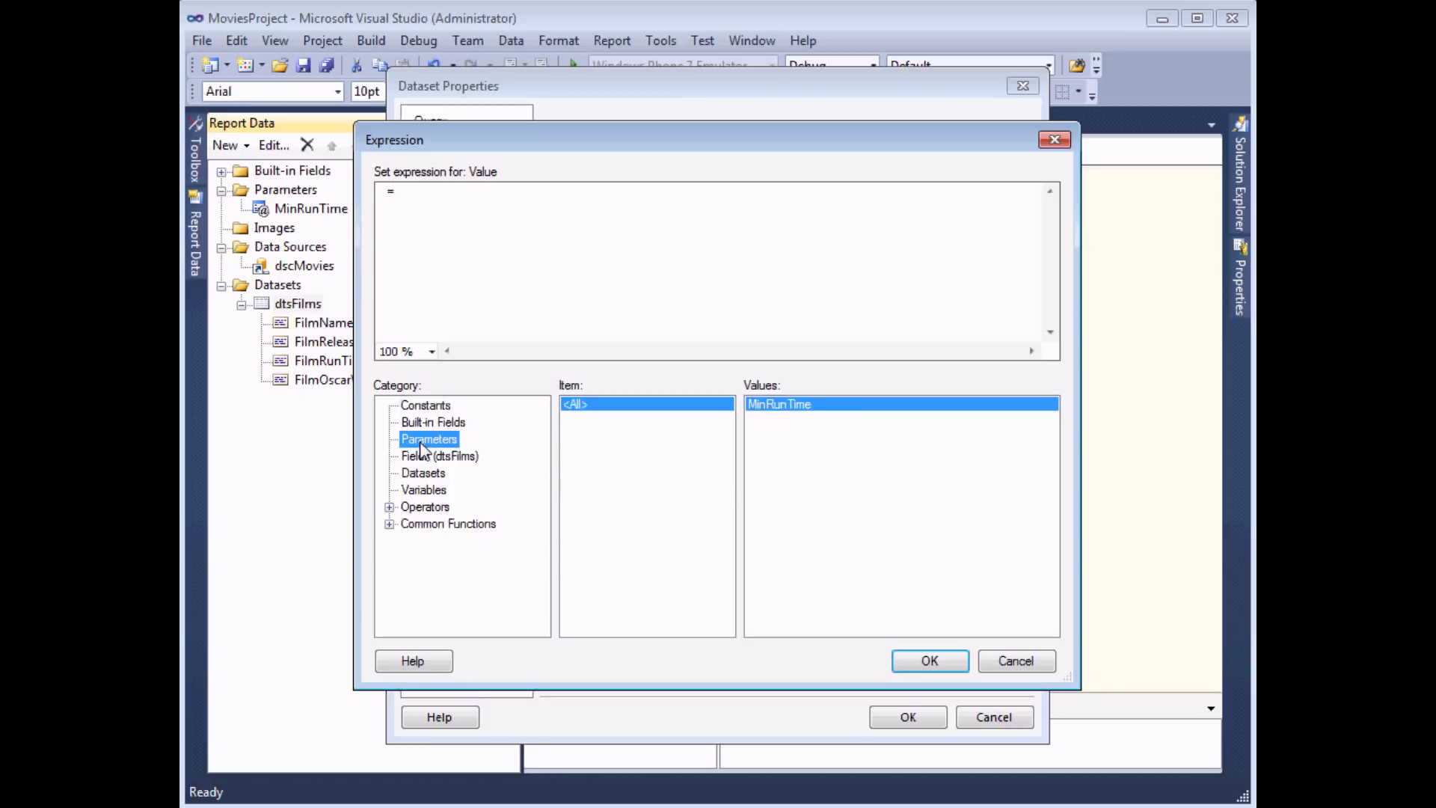
double_click(773, 404)
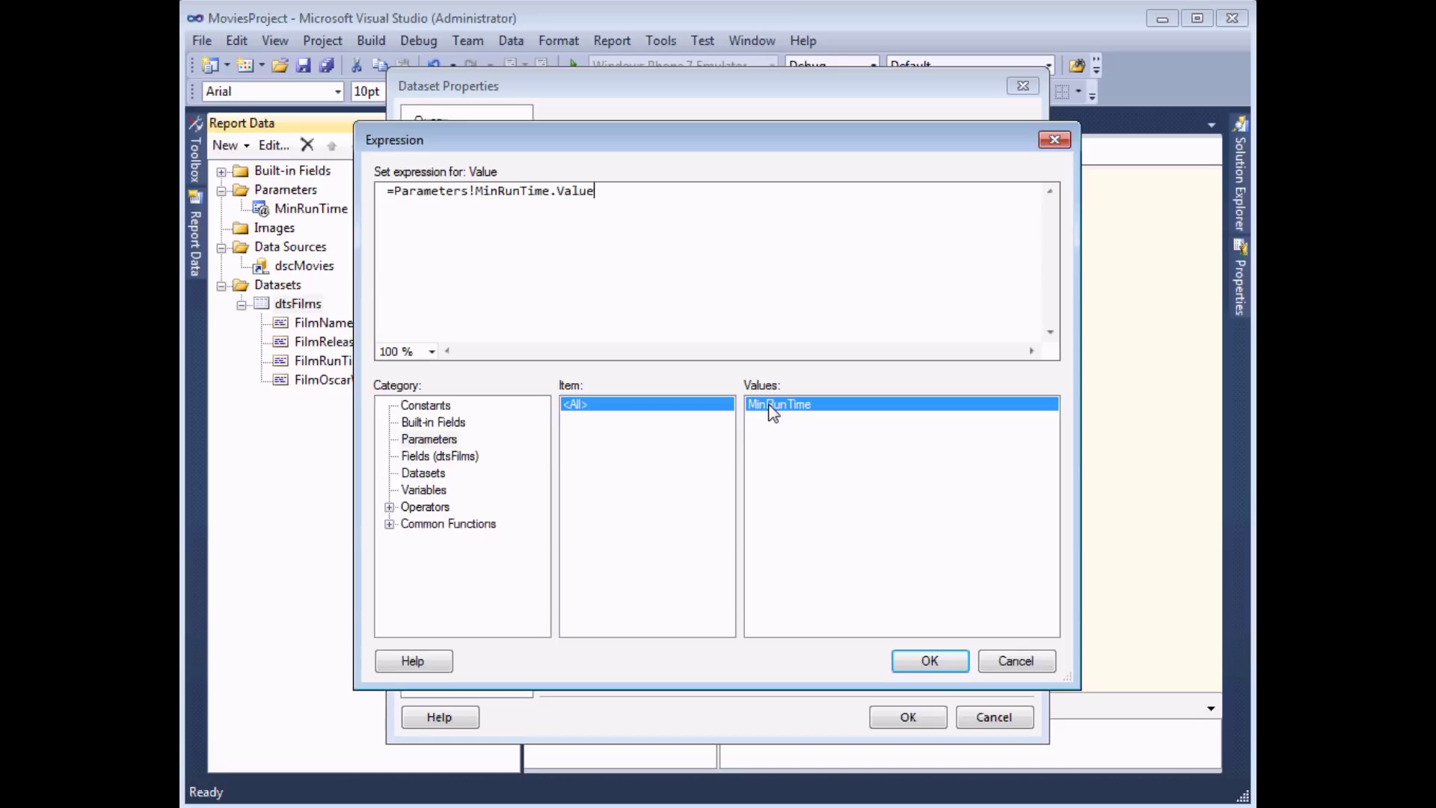
click(925, 661)
click(908, 718)
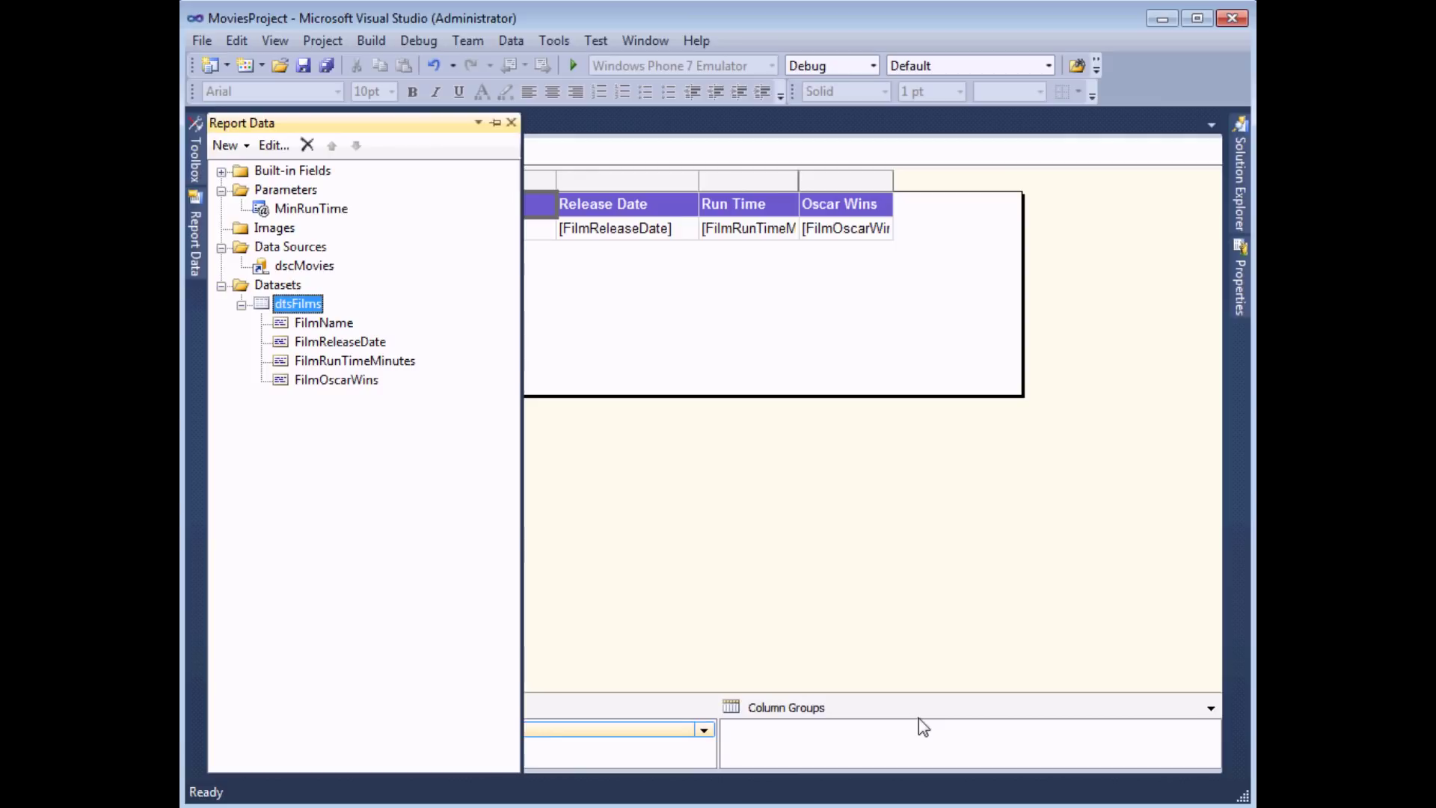
Preview the report again with 180 as the minimum film length.
click(697, 355)
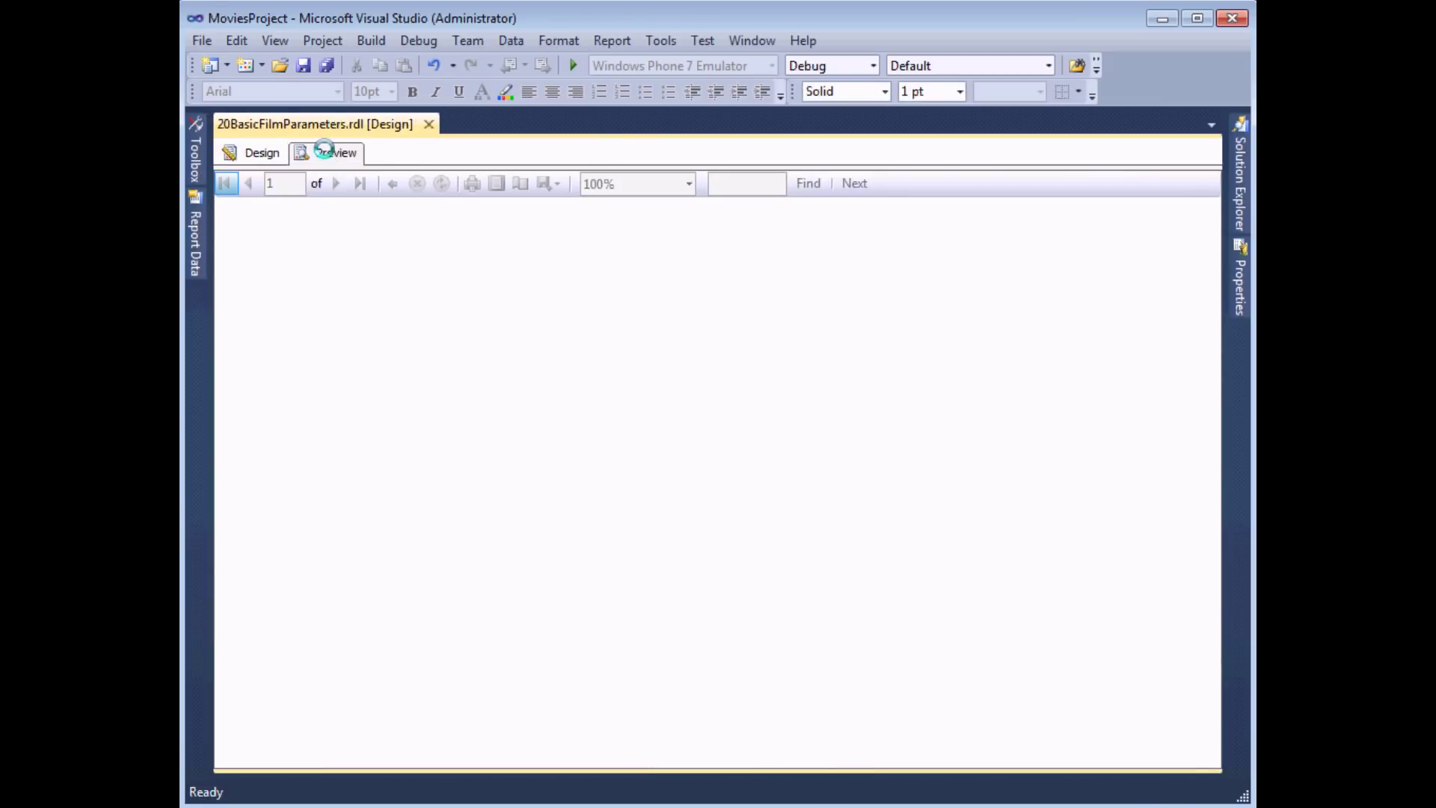
click(446, 184)
text(180)
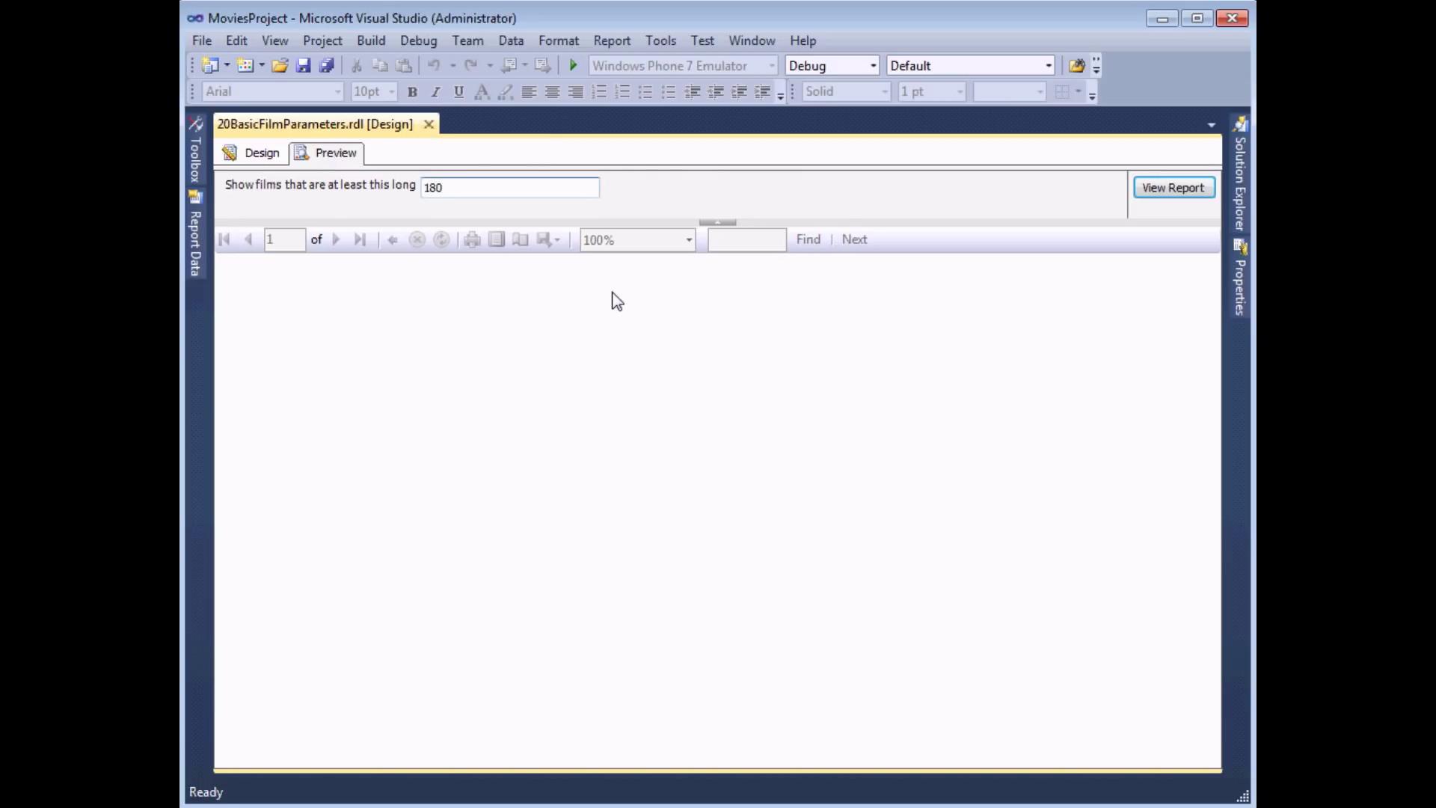
click(1164, 193)
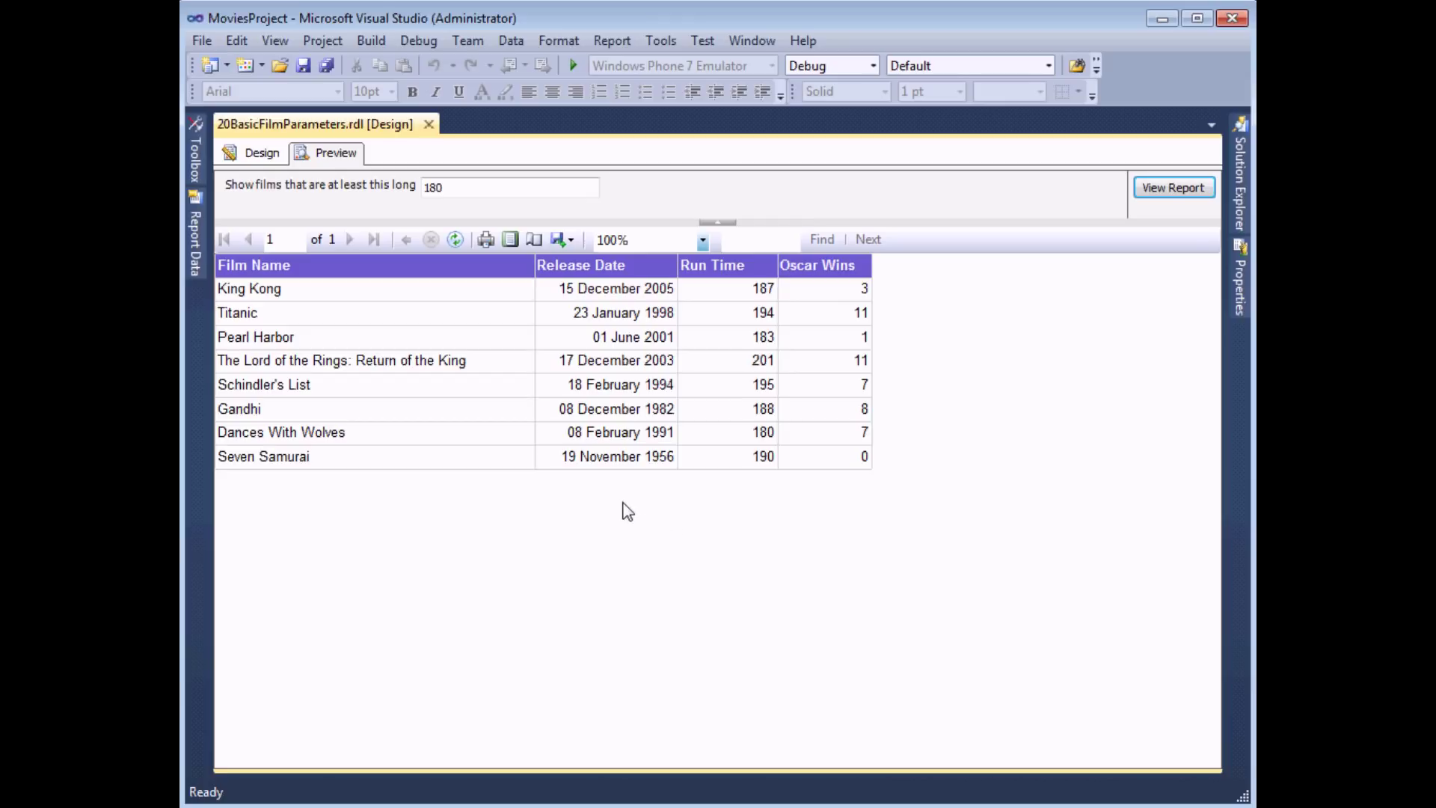
Add a Date/Time report parameter named StartDate with the prompt "Choose a start date".
click(242, 152)
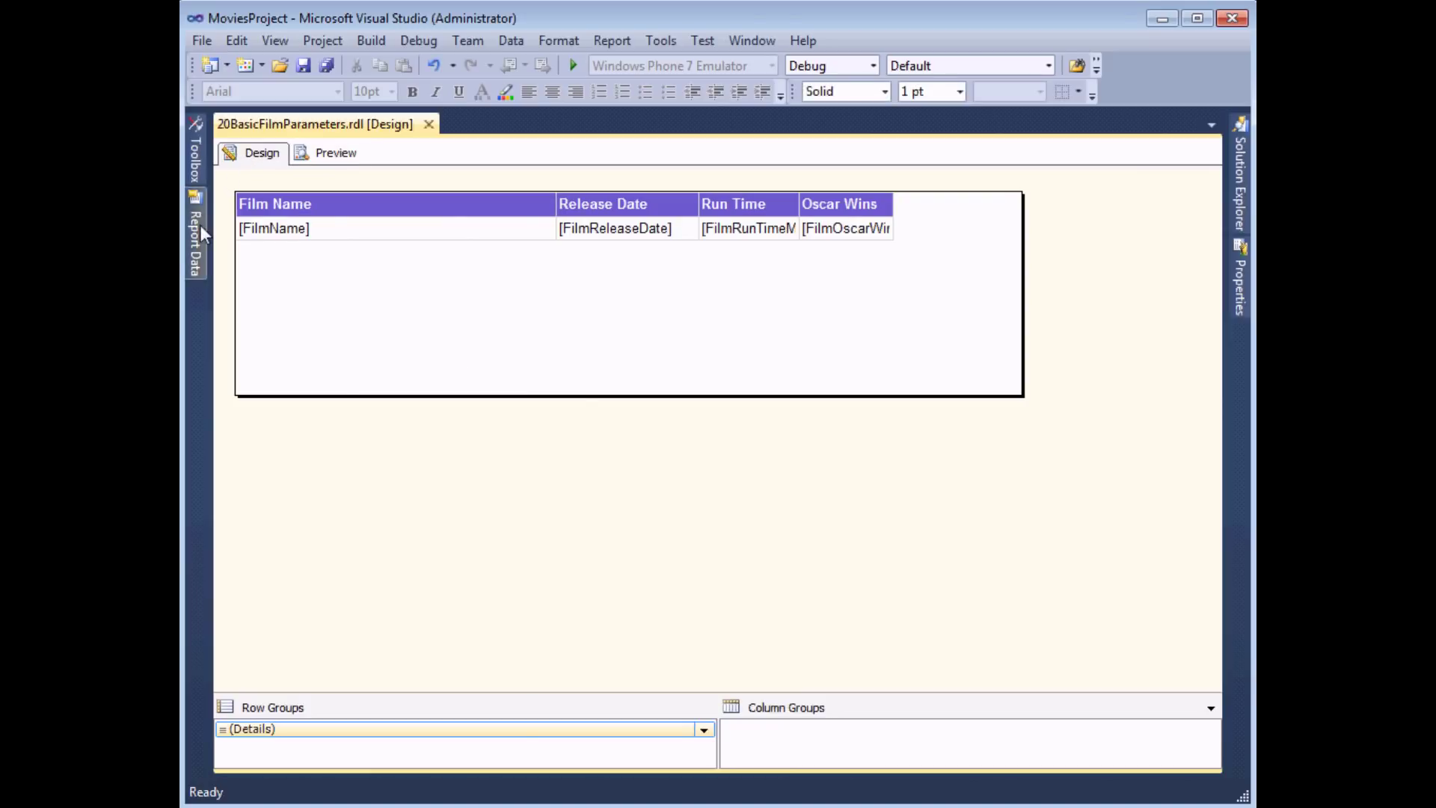
mouse_move(199, 226)
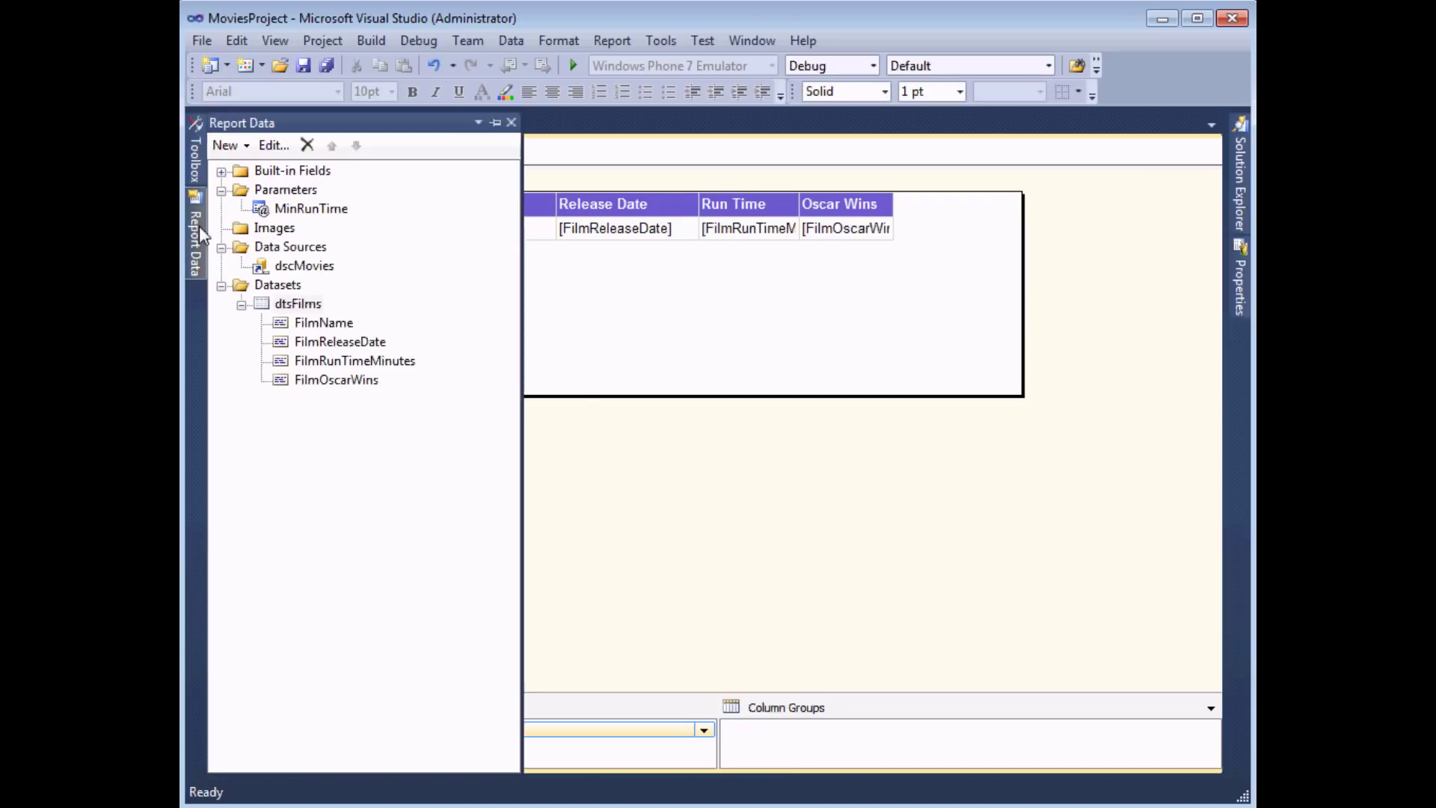
right_click(287, 196)
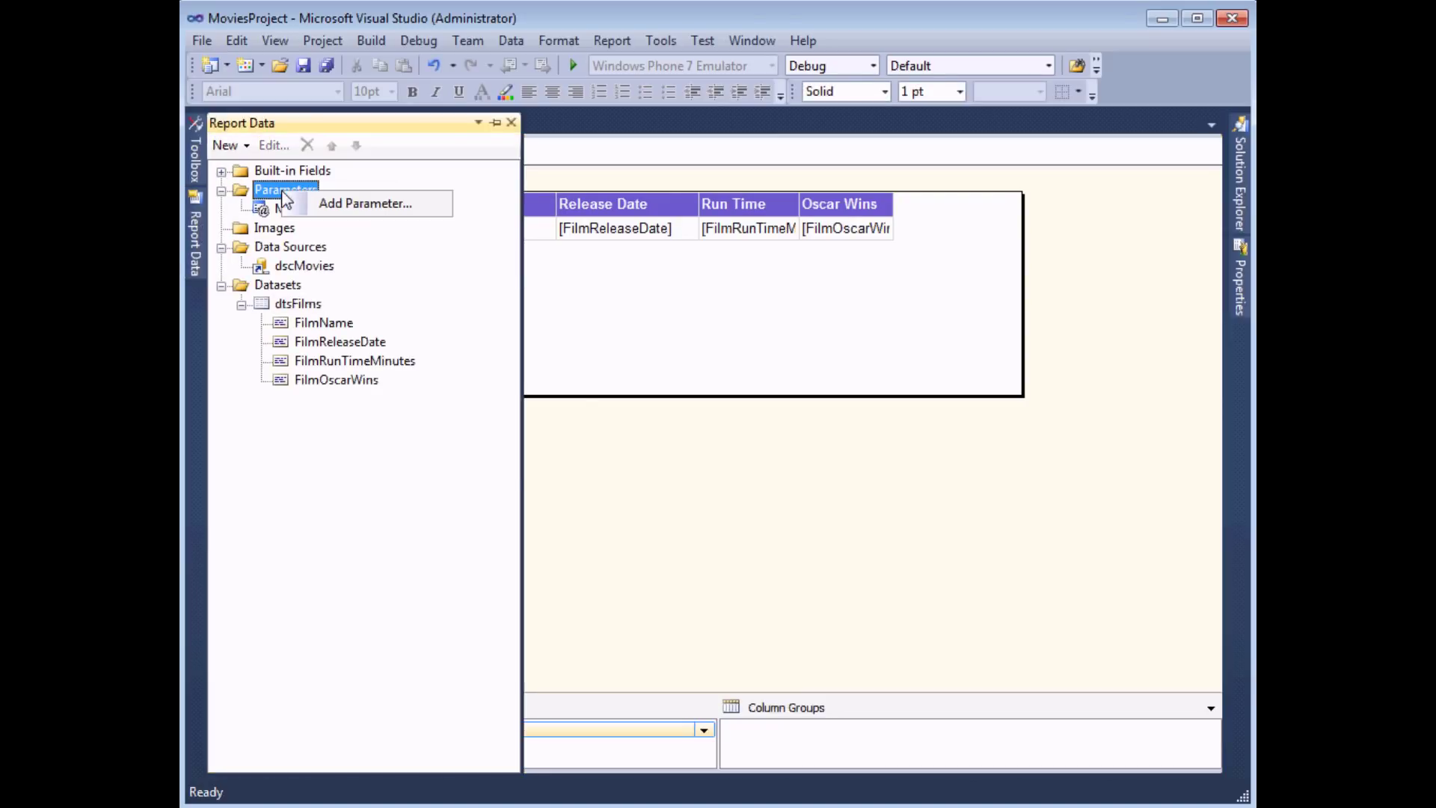
click(320, 205)
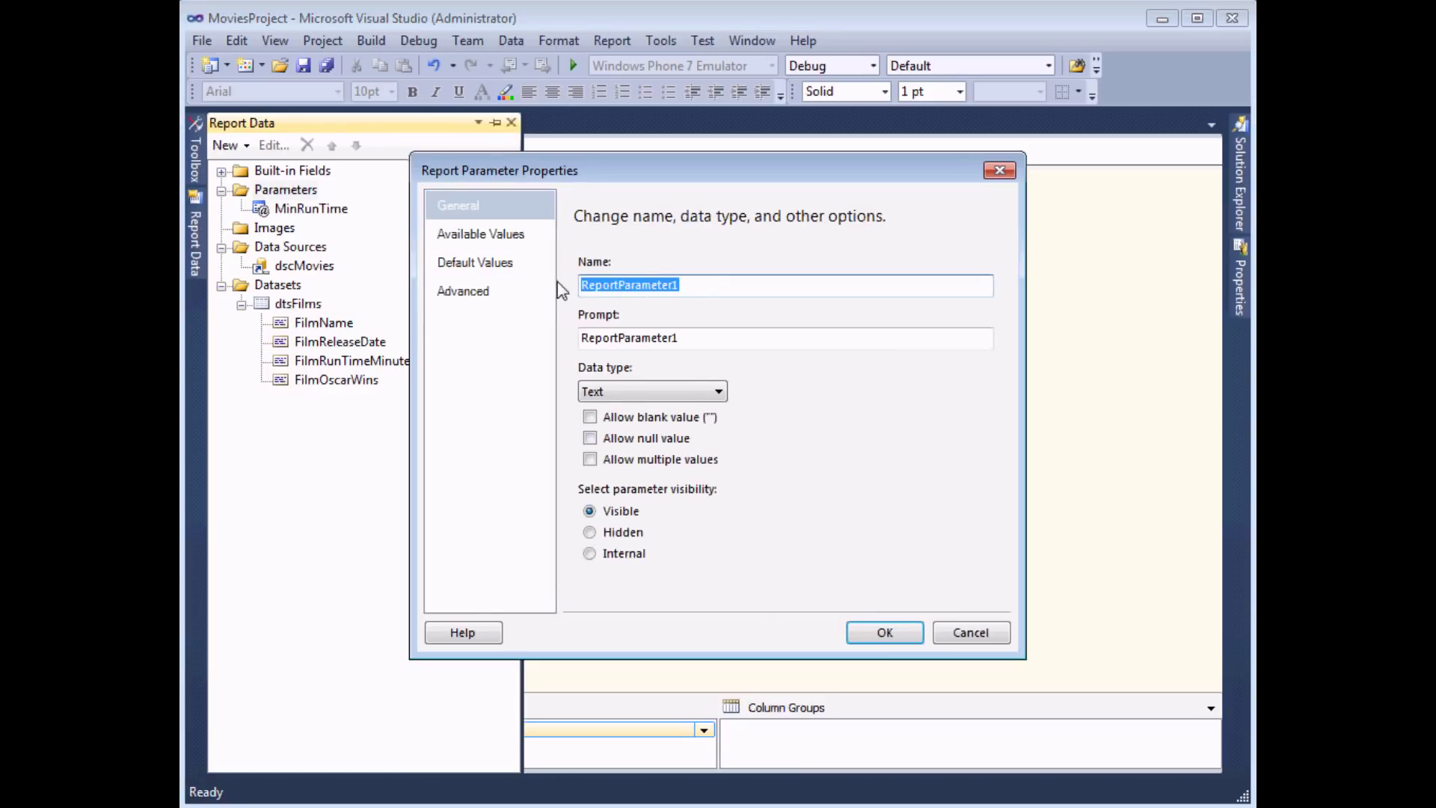
text(StartDate)
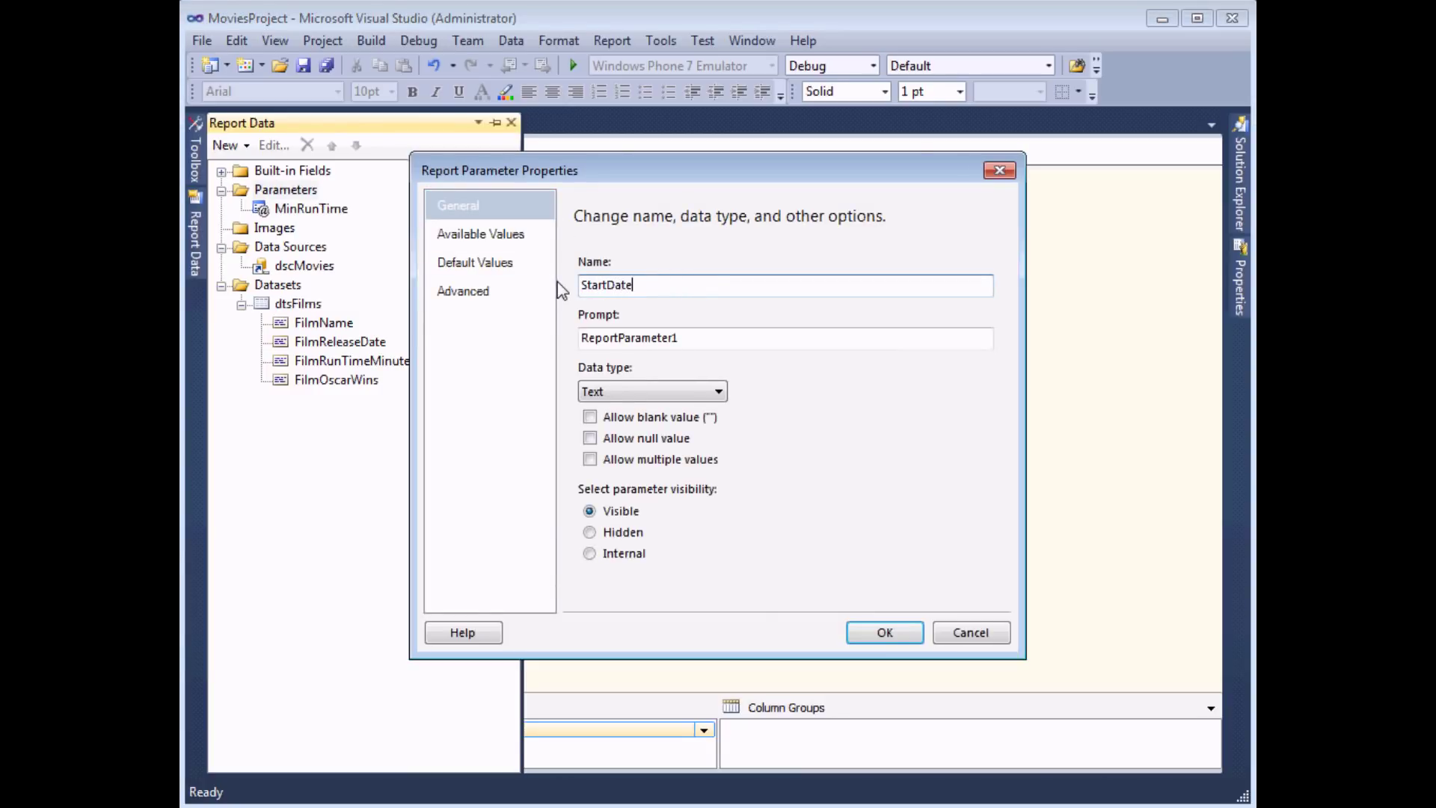
drag(684, 338, 576, 340)
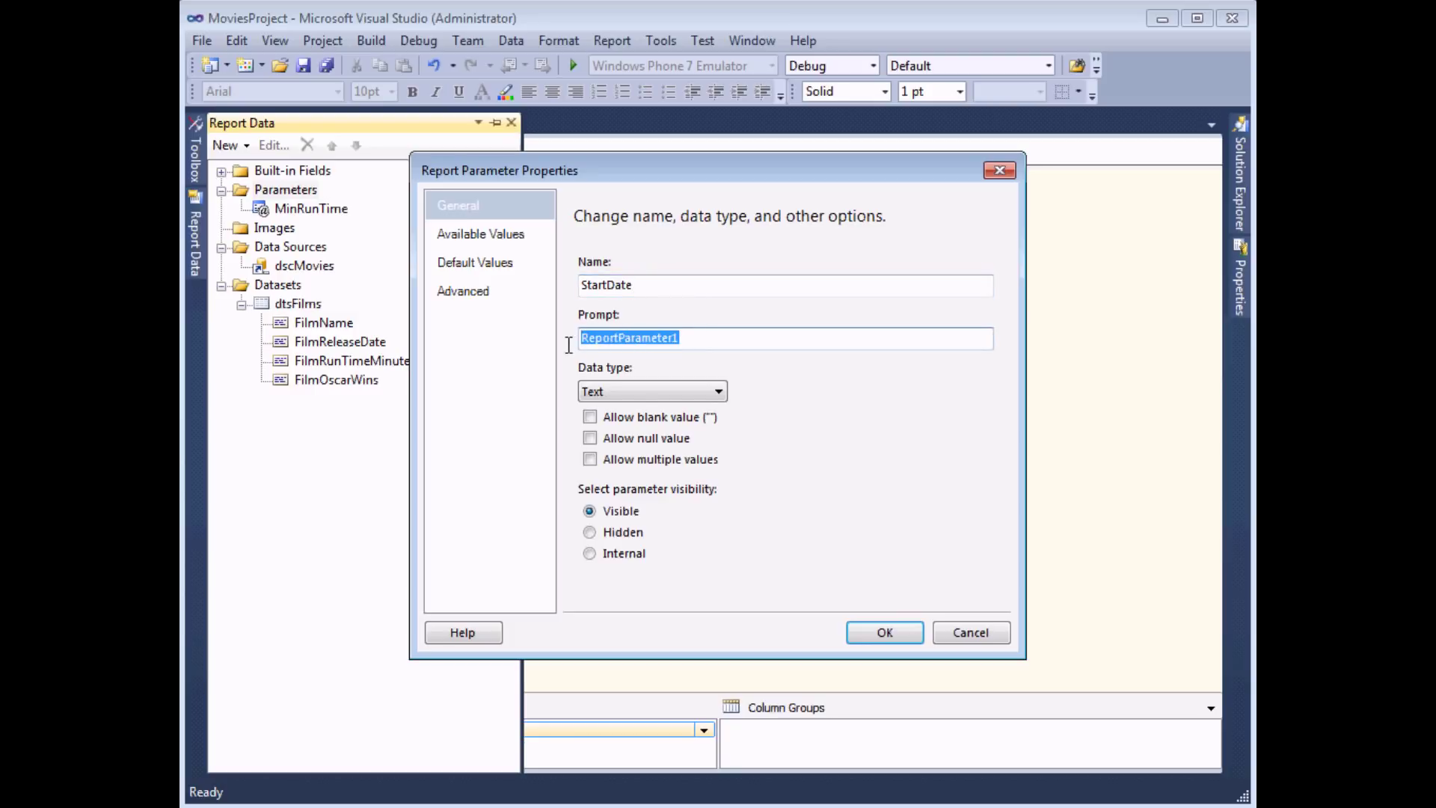
text(Choose a start date)
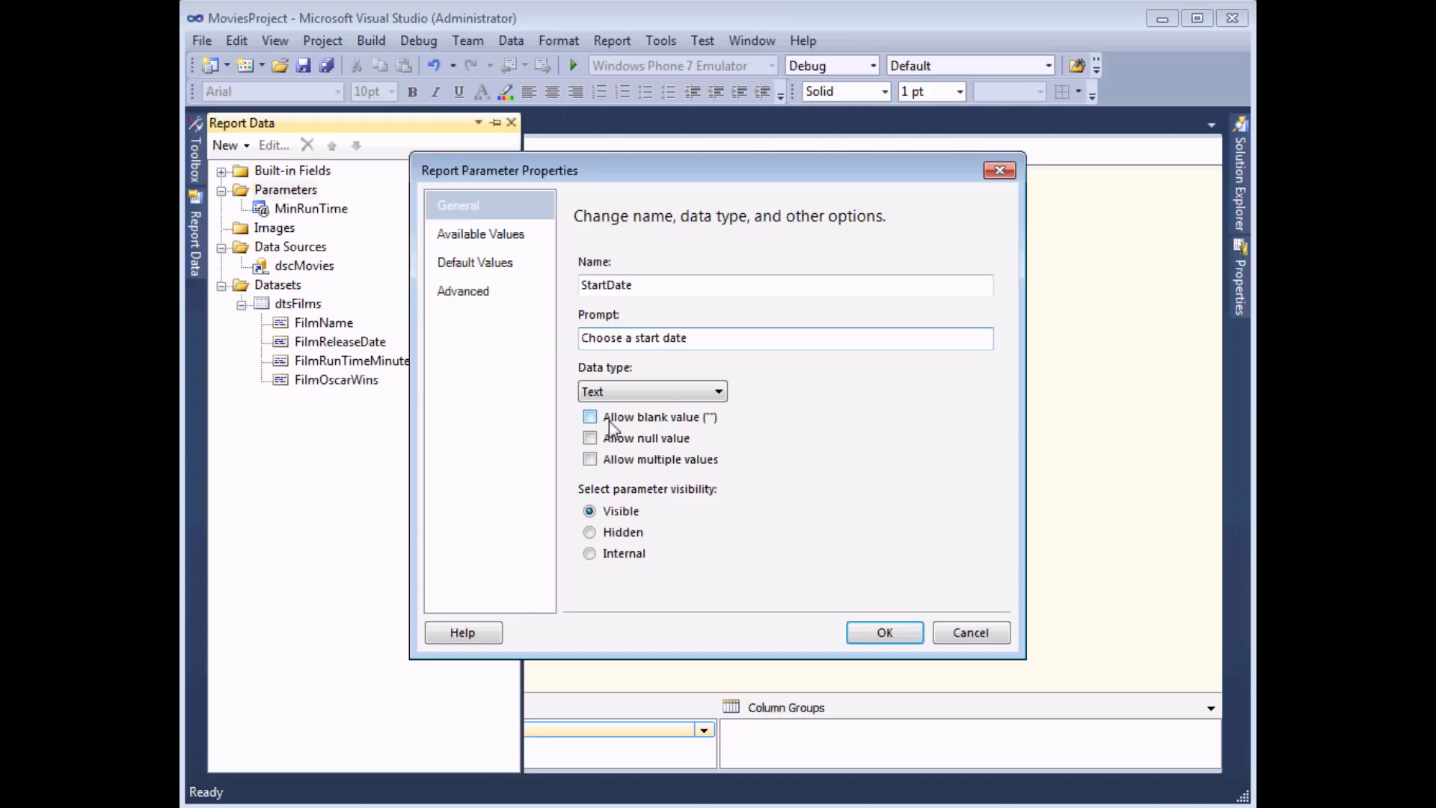
click(671, 389)
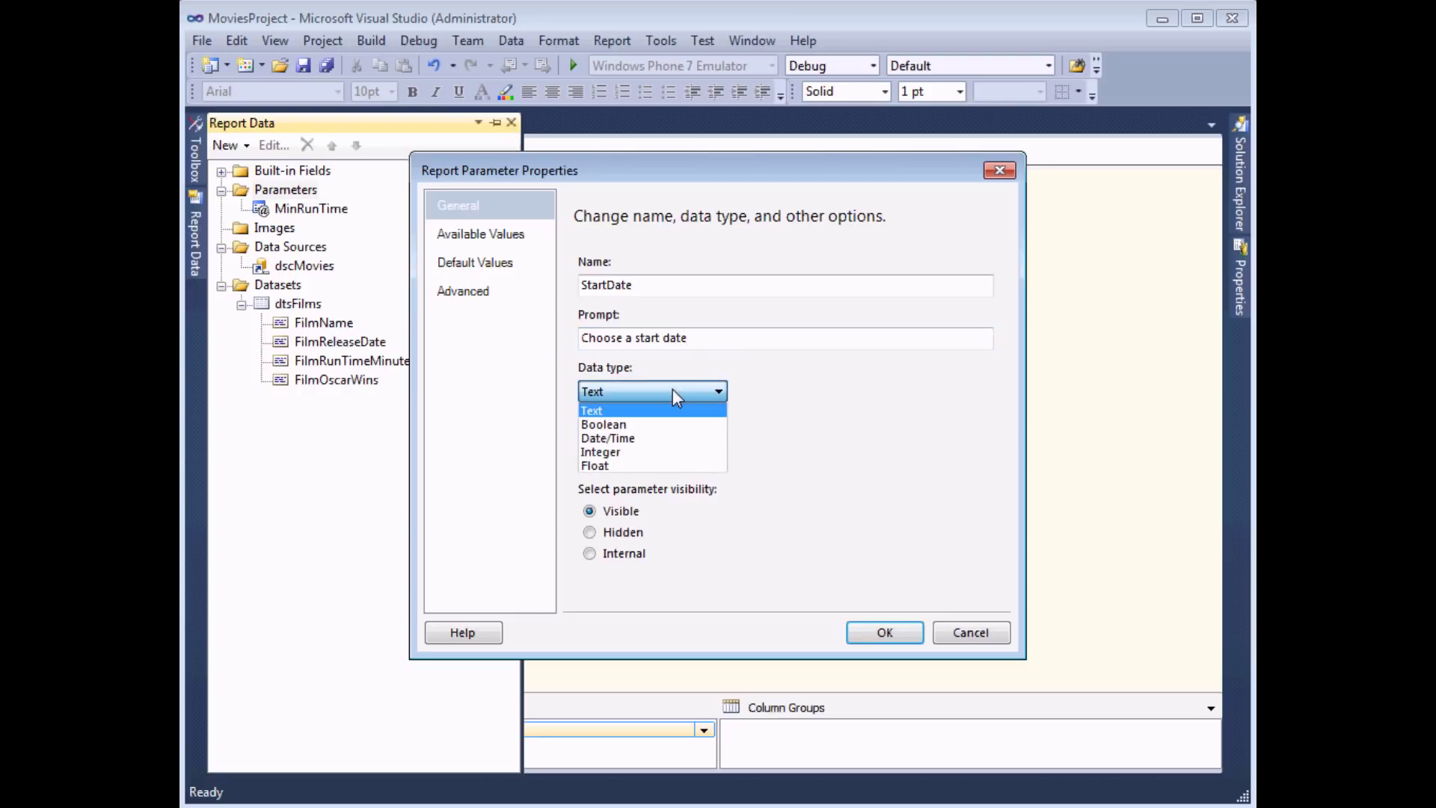
click(645, 439)
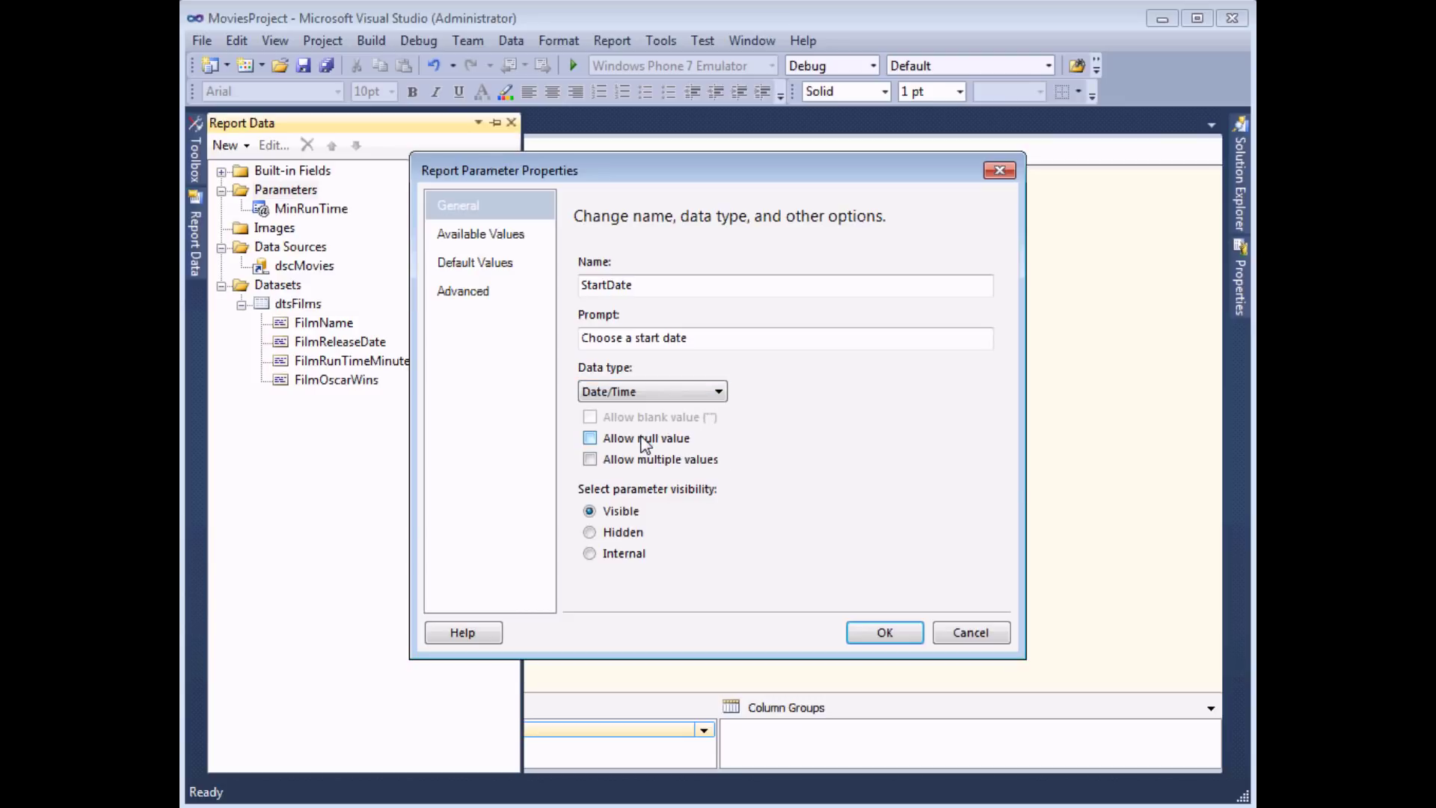
click(883, 632)
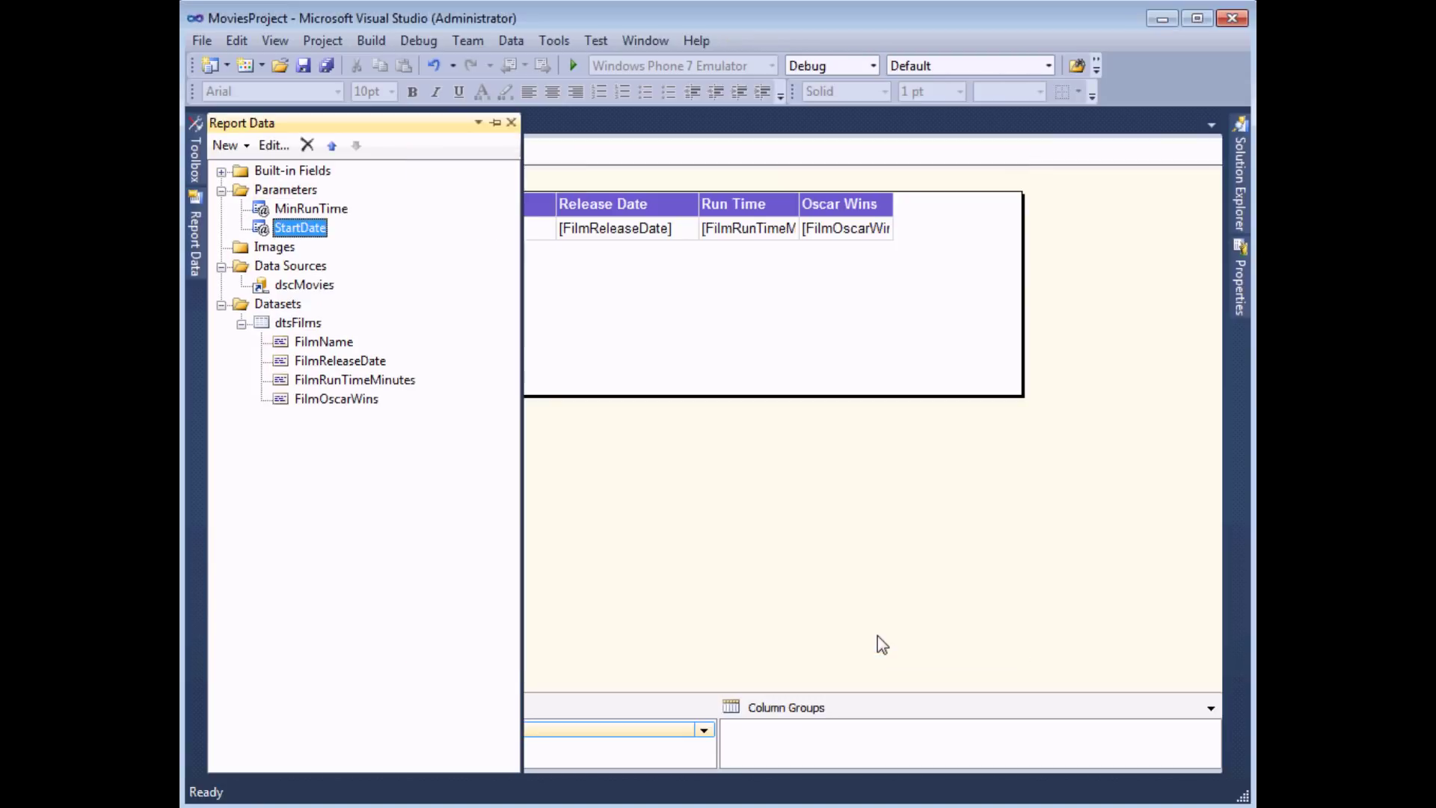
Add a Date/Time report parameter named EndDate with the prompt "Choose an end date".
right_click(294, 193)
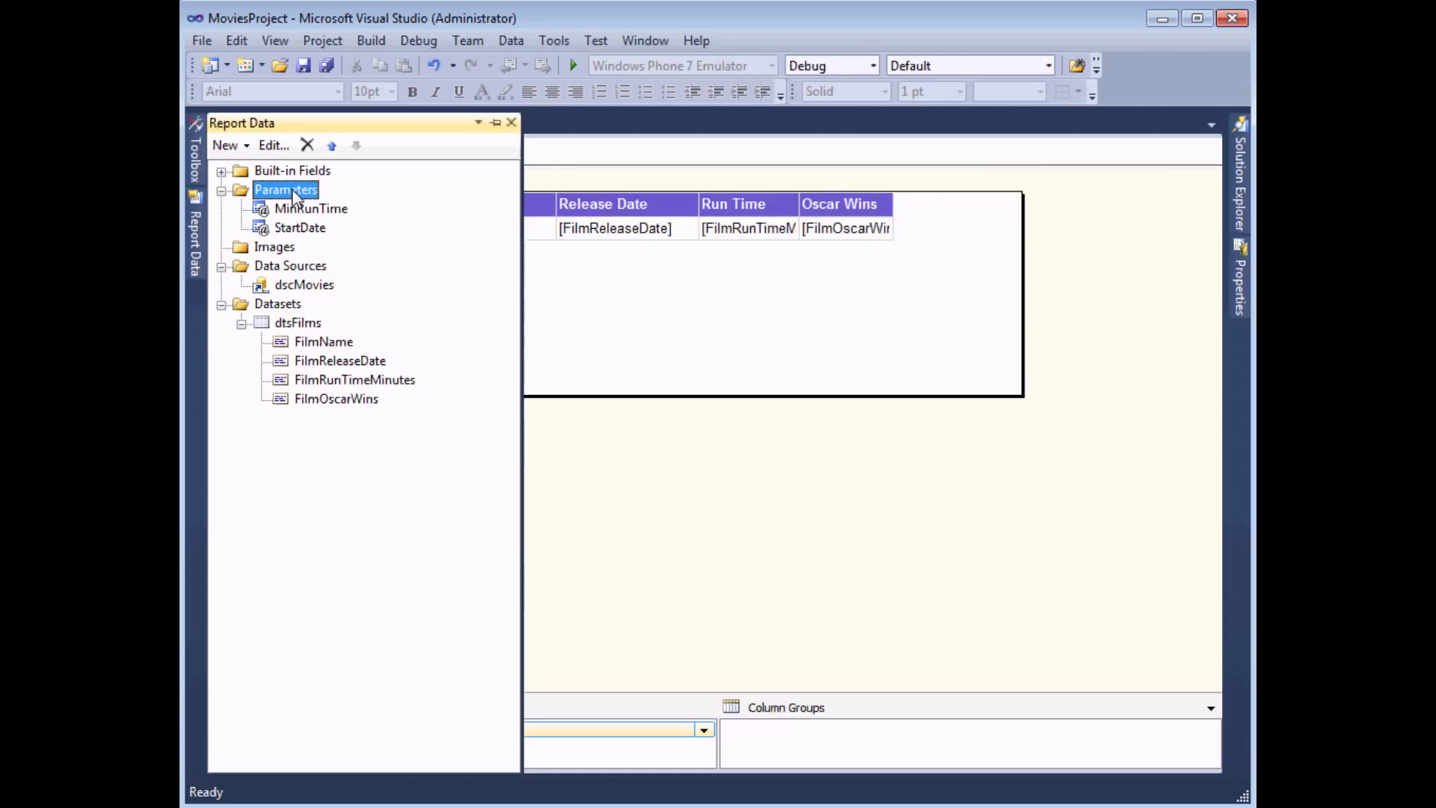
click(330, 203)
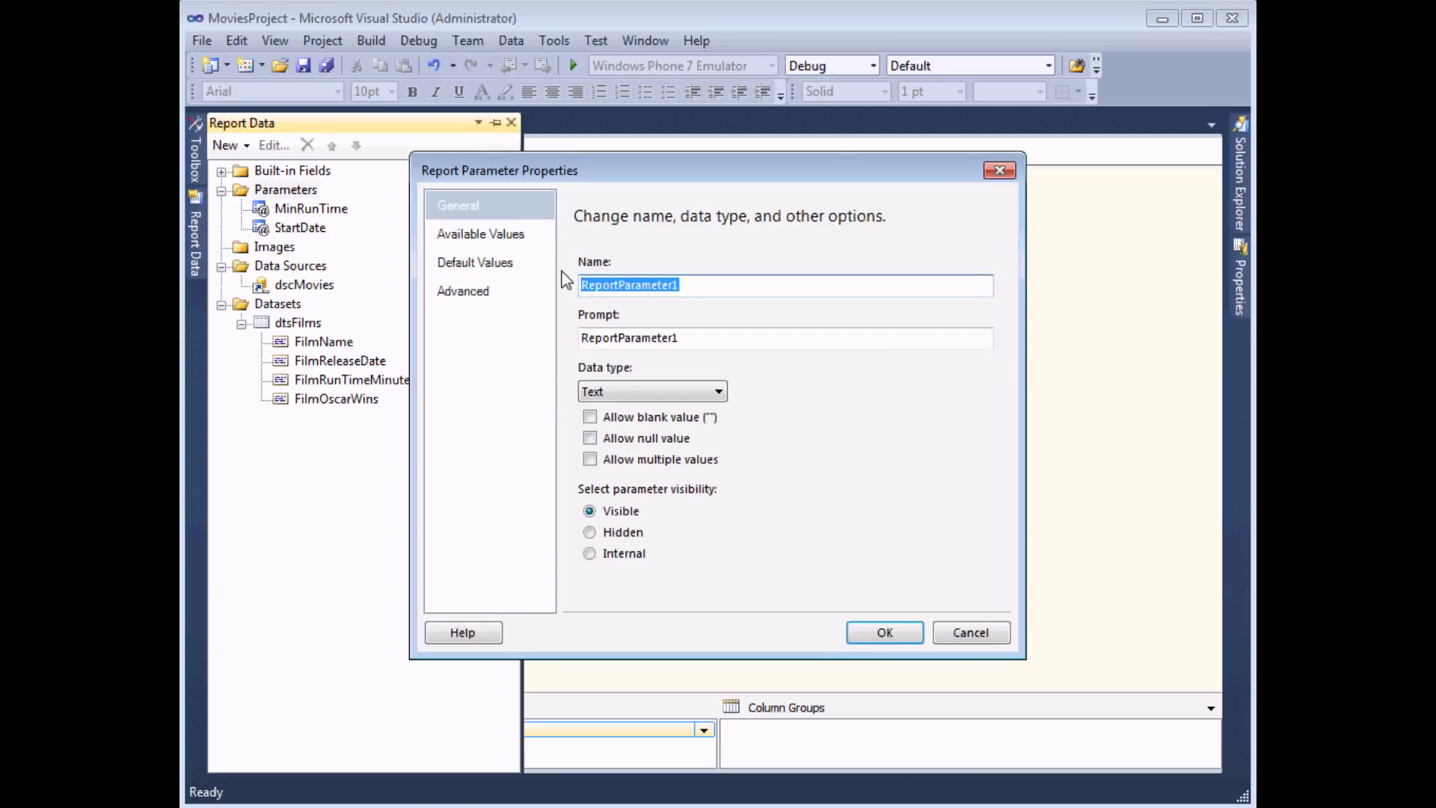
text(EndDate)
drag(682, 338, 535, 336)
text(Choose an end date)
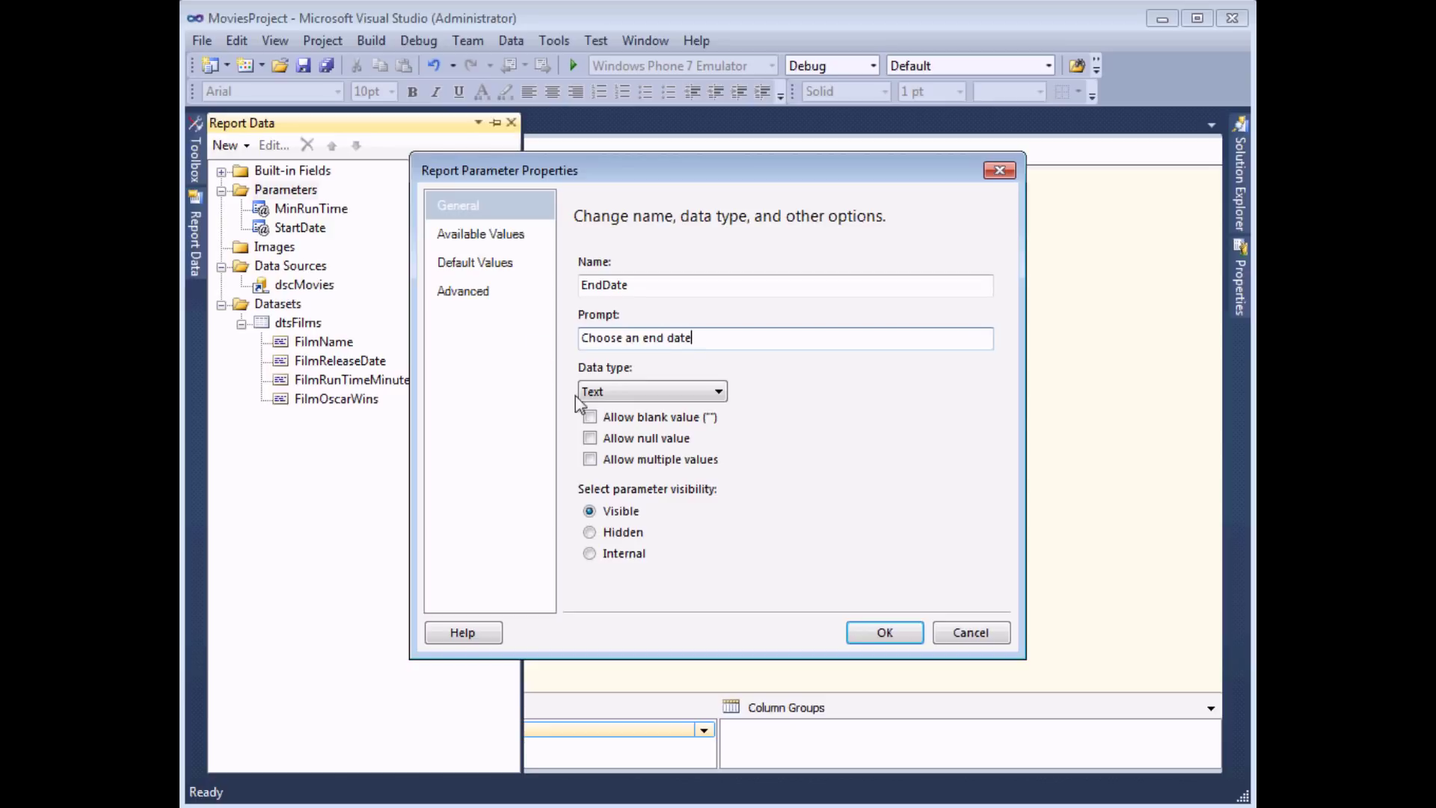
click(618, 393)
click(621, 440)
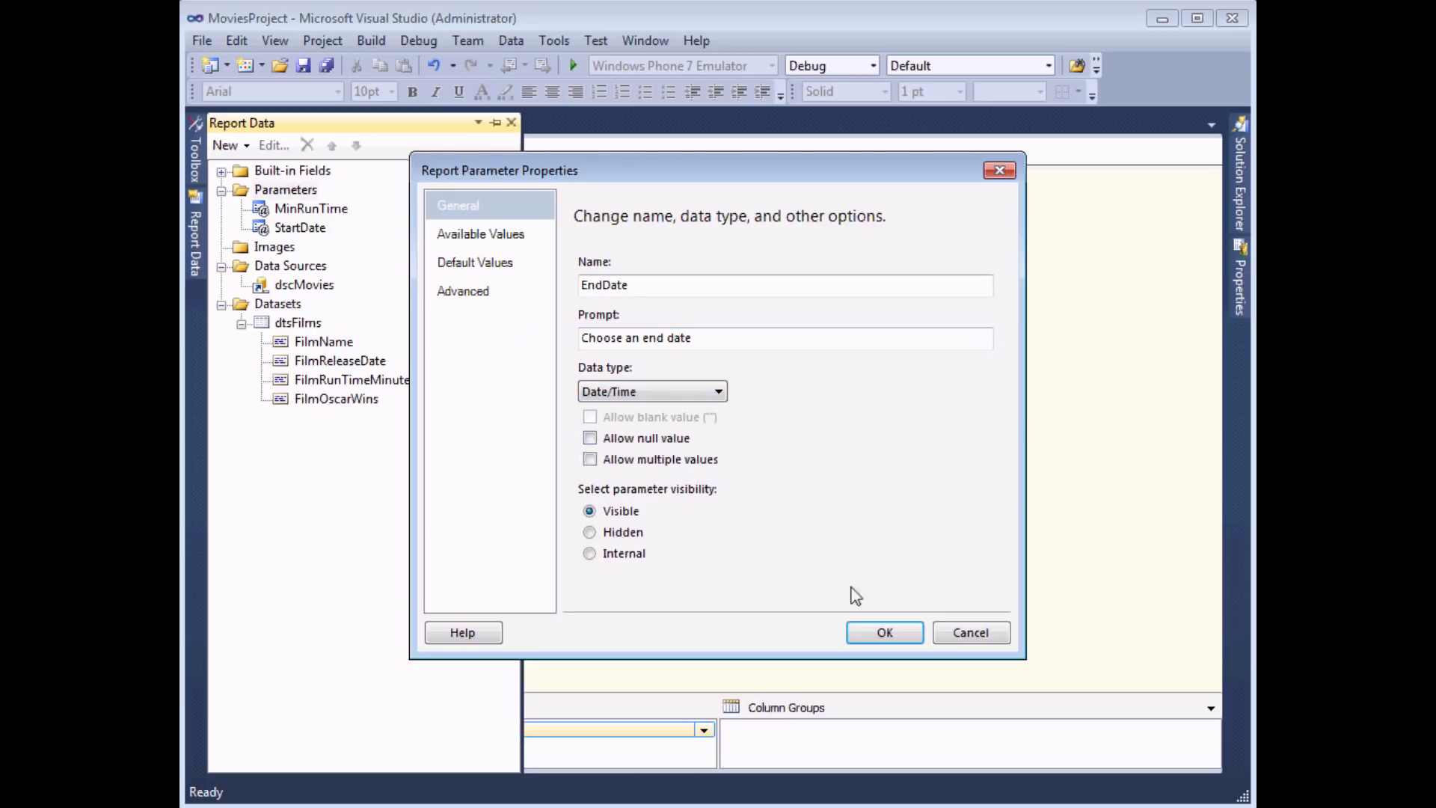
click(882, 630)
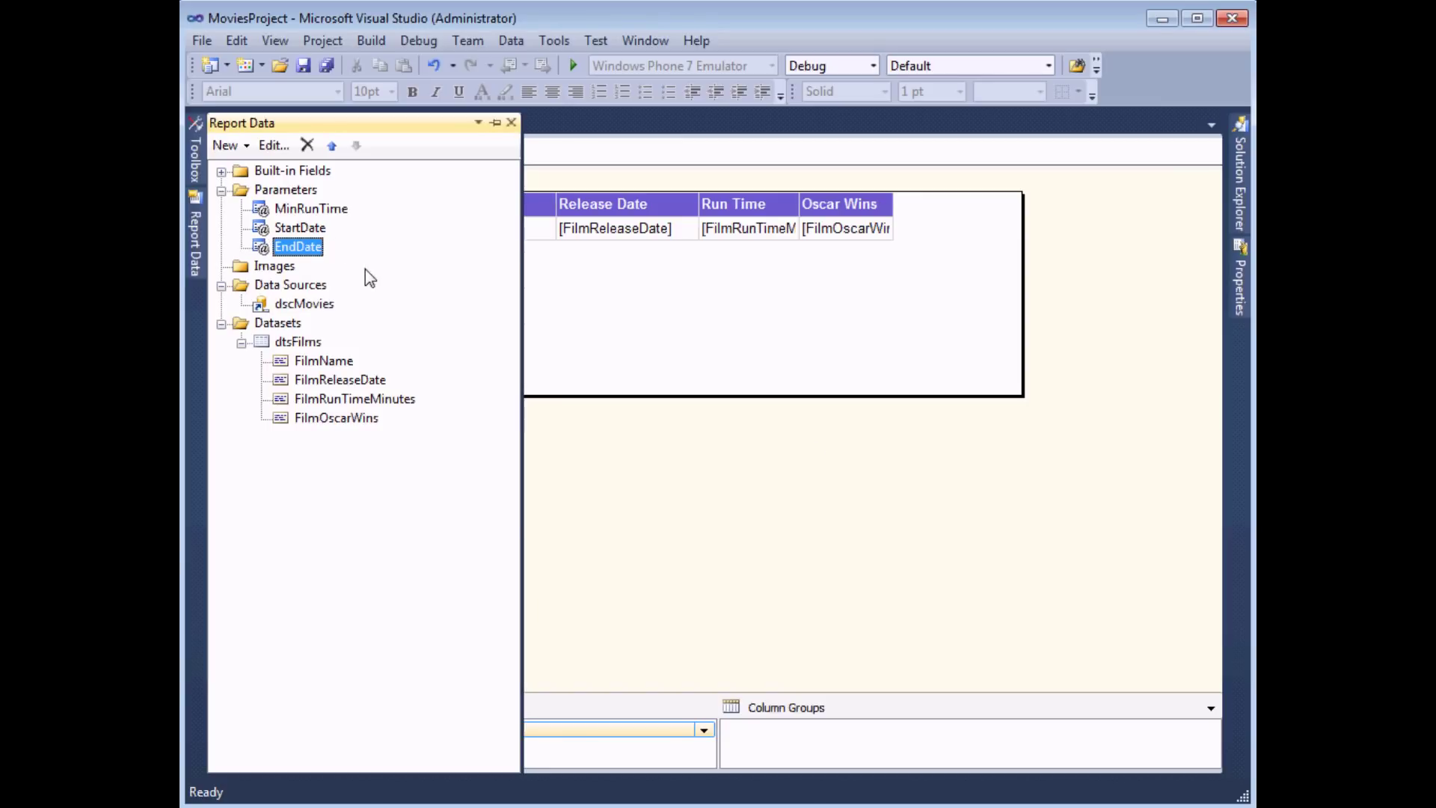
Preview the report and examine the calendar picker of the start date parameter without choosing a date.
click(565, 318)
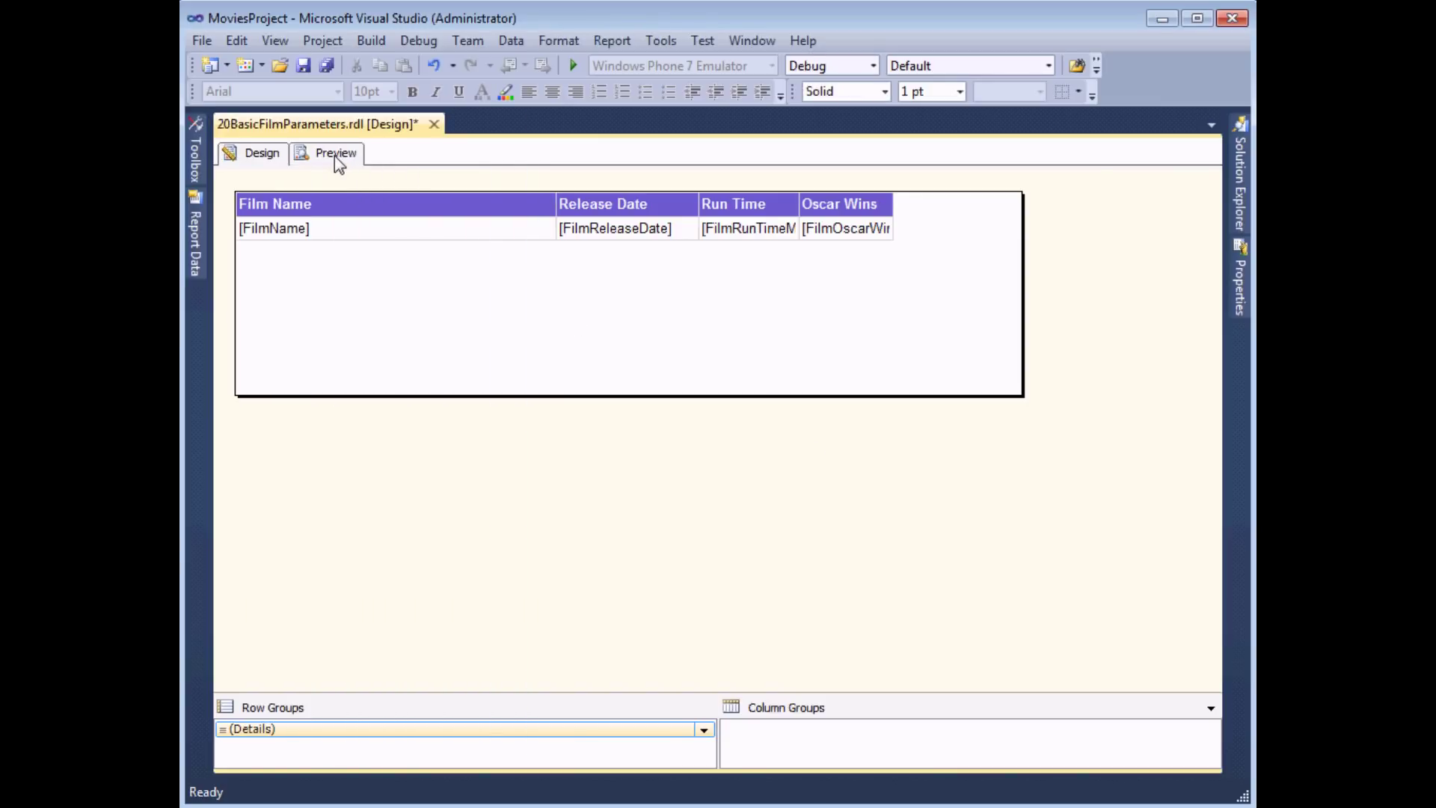
click(337, 154)
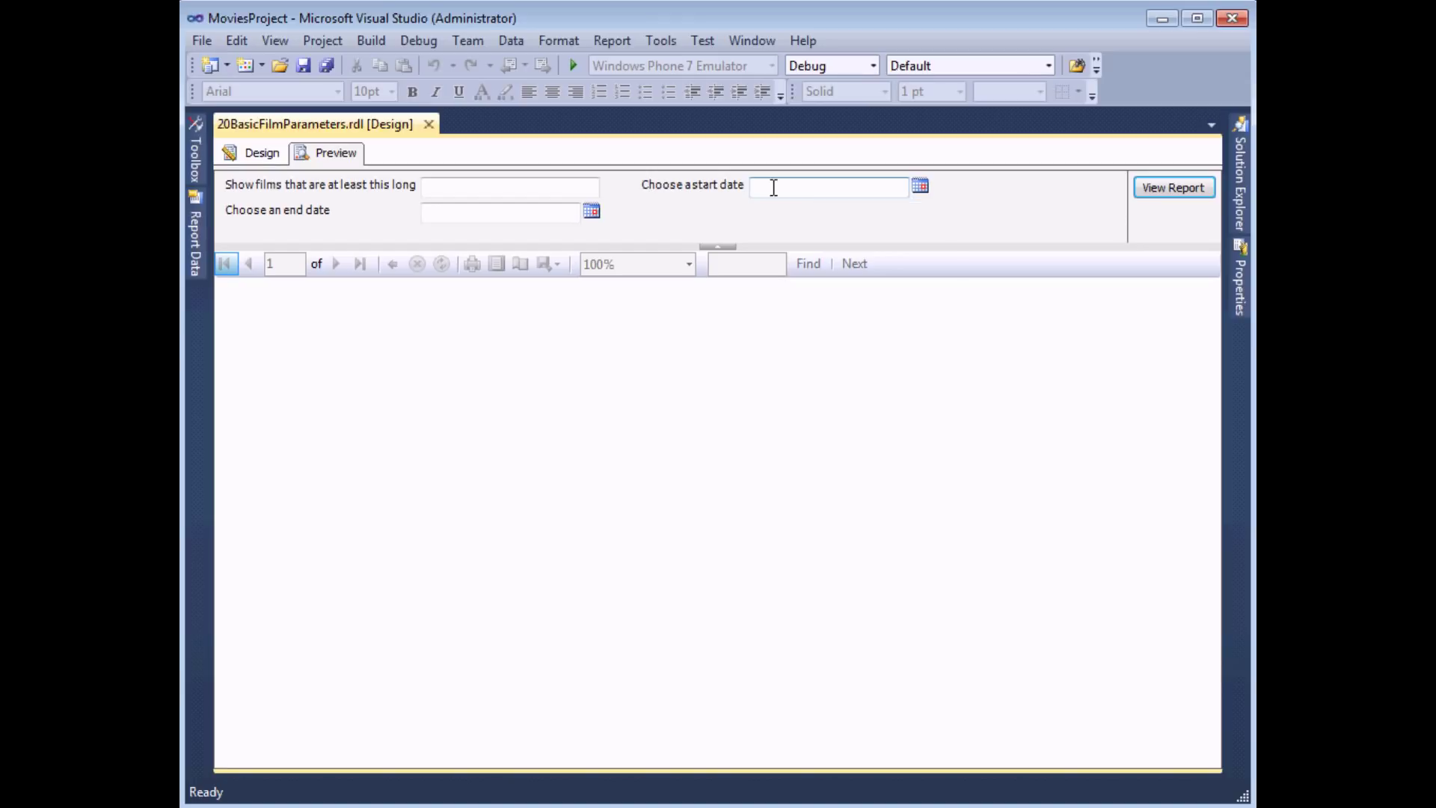
click(919, 187)
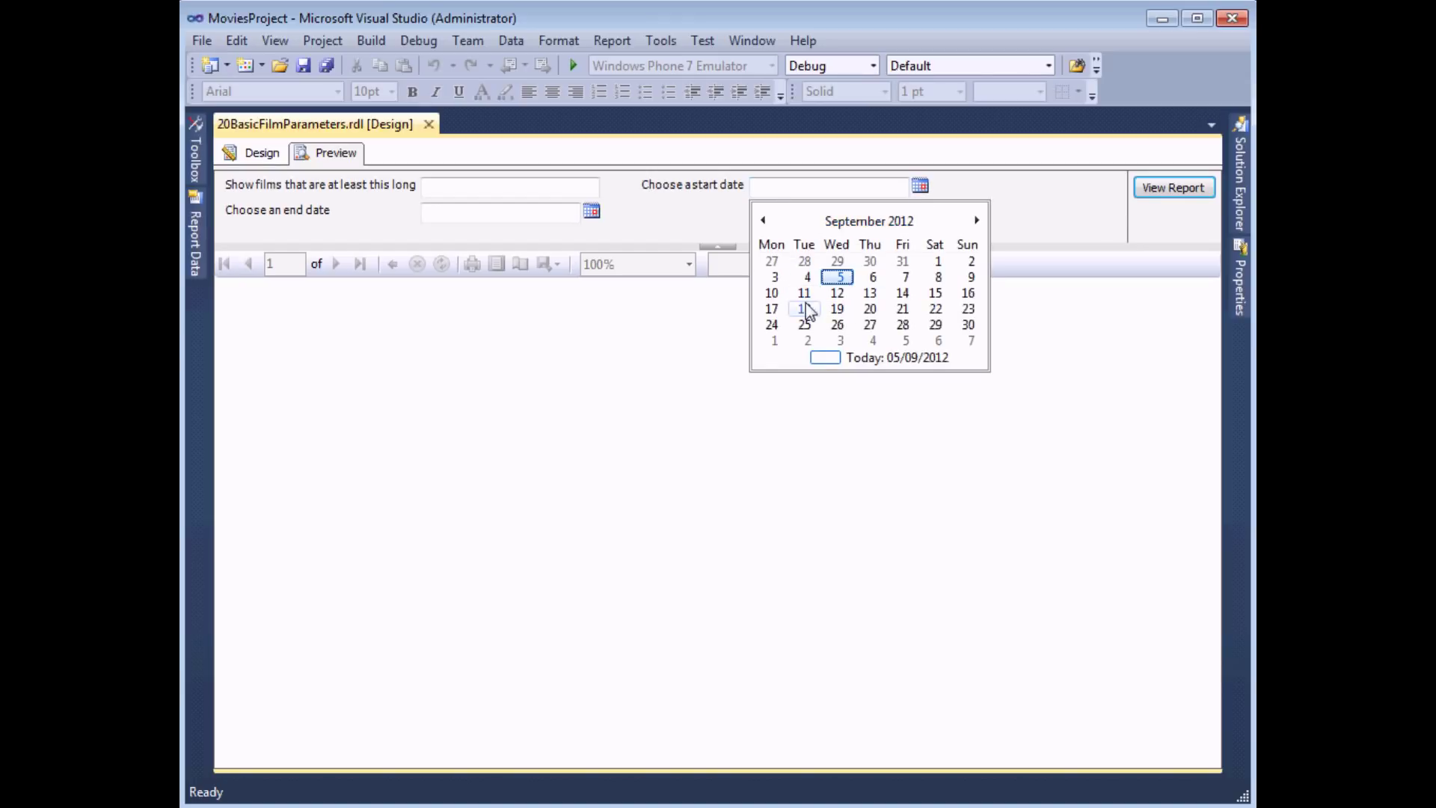
click(920, 187)
click(920, 187)
Return to the report design and add a second filter to the dtsFilms dataset on [FilmReleaseDate] with the Between operator.
click(264, 155)
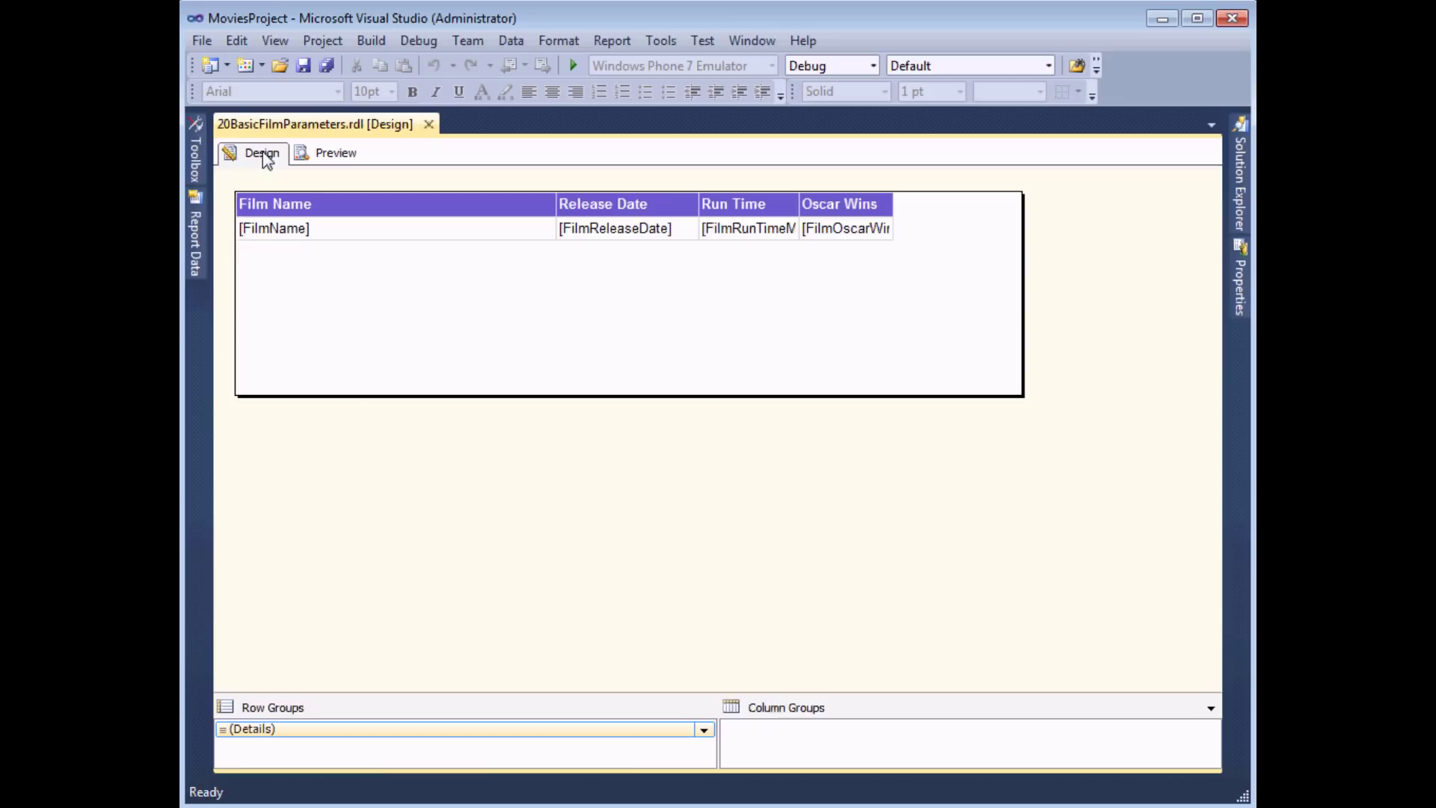
mouse_move(198, 236)
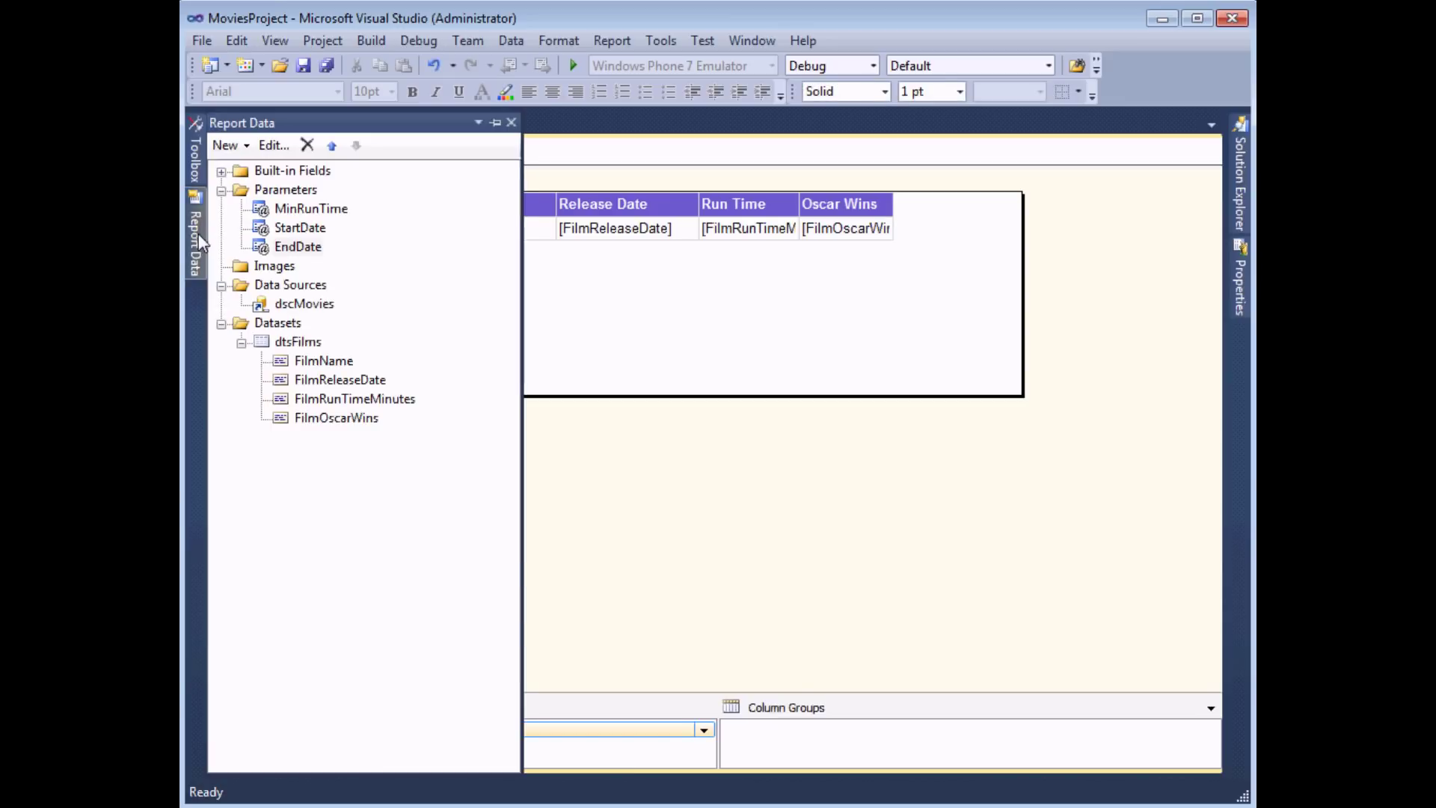
right_click(285, 345)
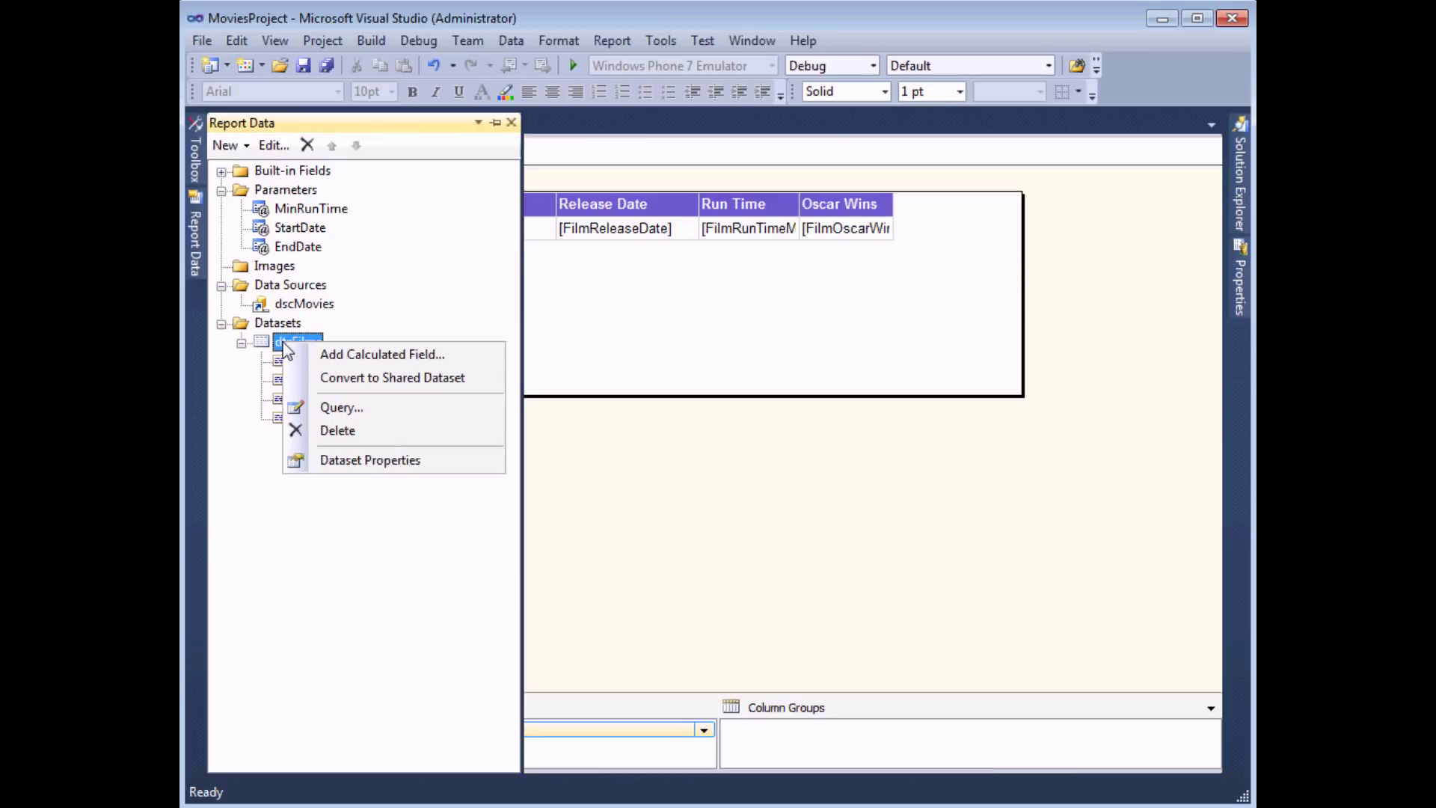
click(338, 461)
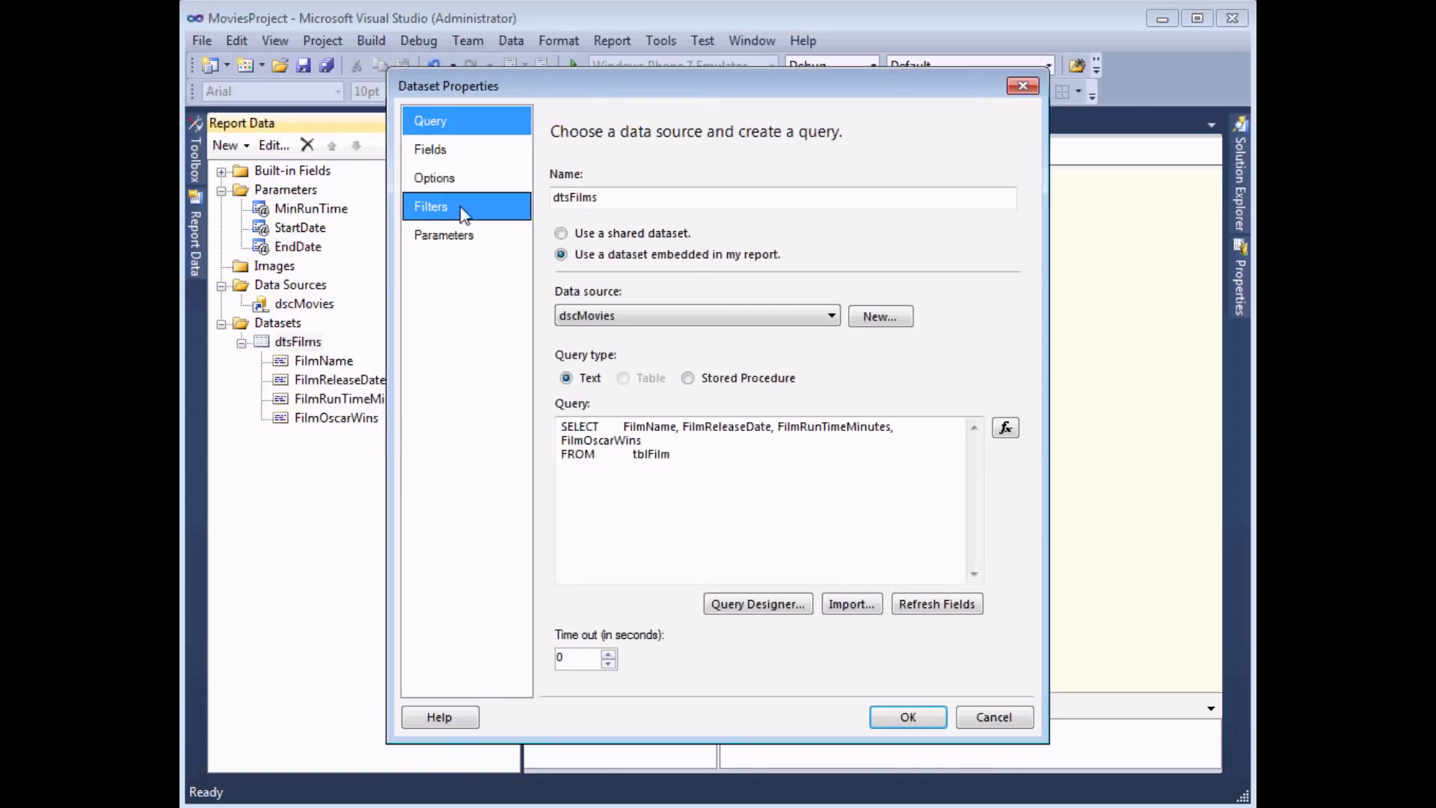
click(459, 213)
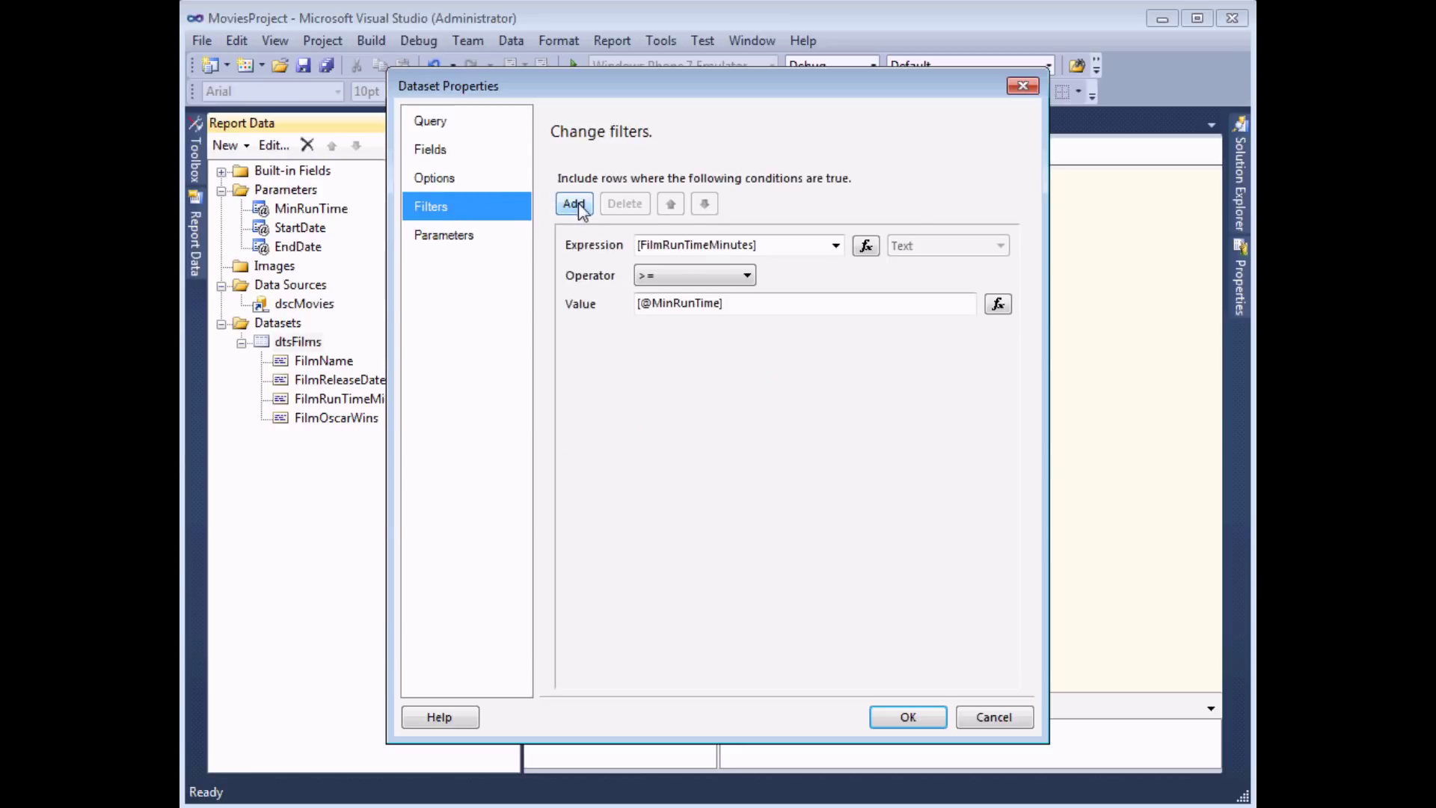
click(574, 203)
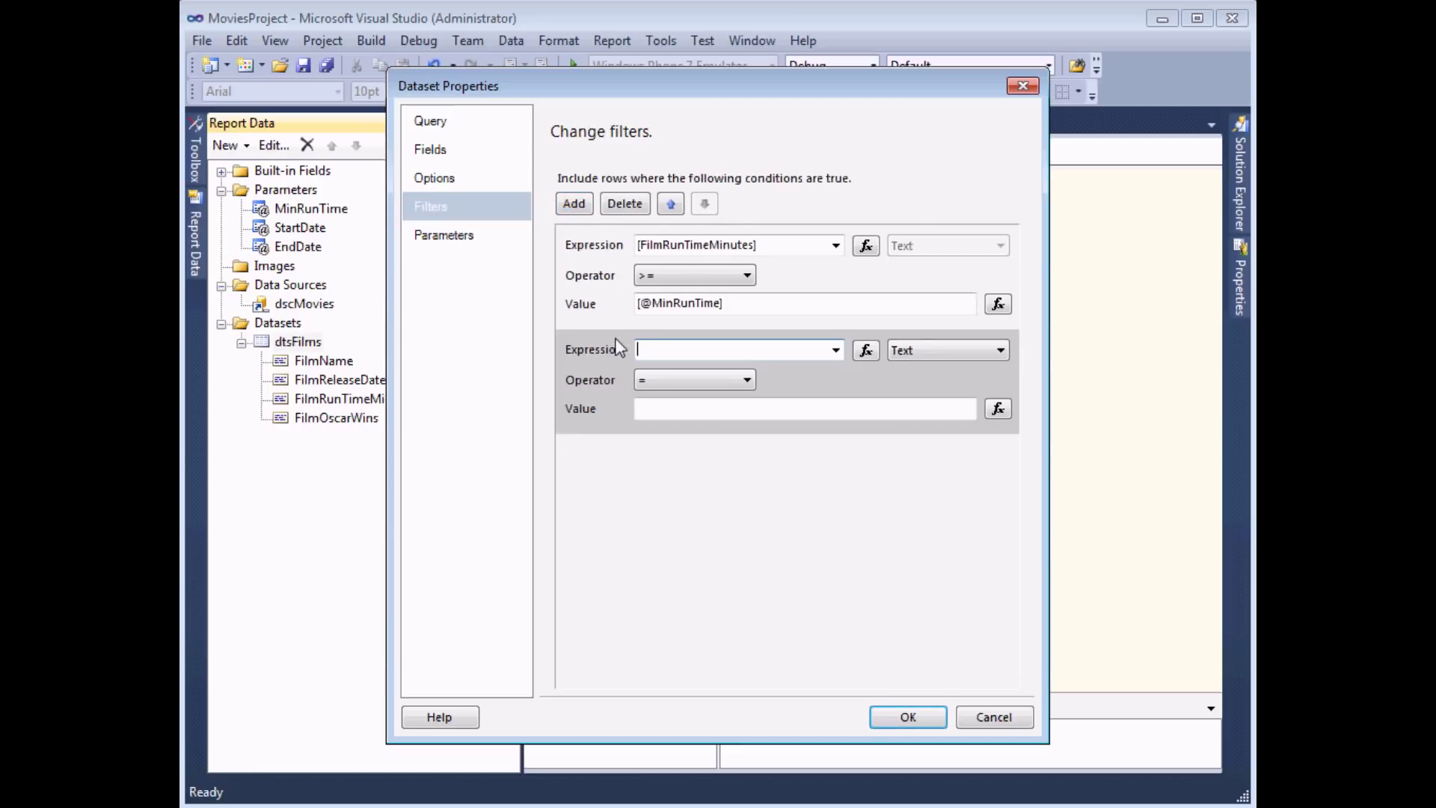
click(837, 351)
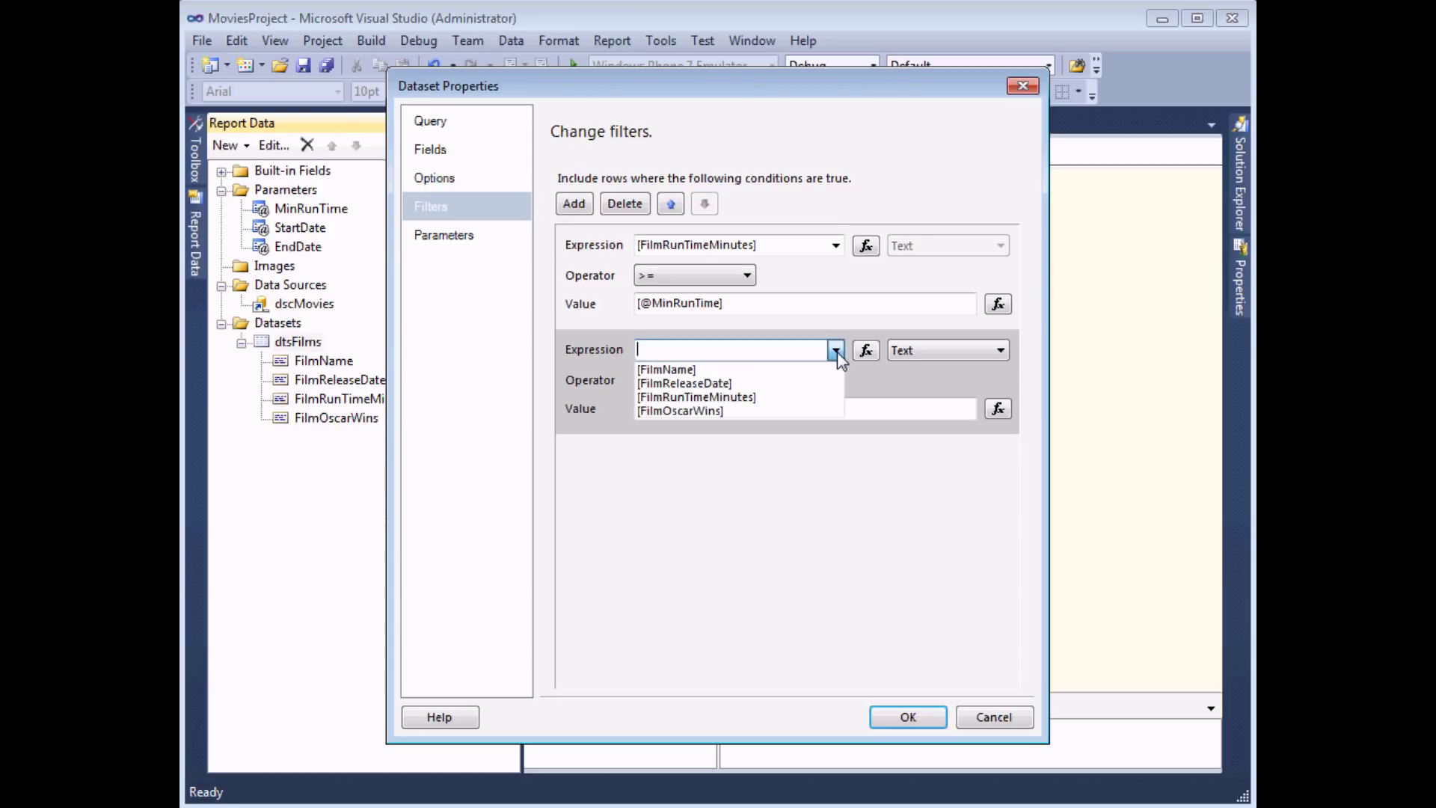
click(725, 385)
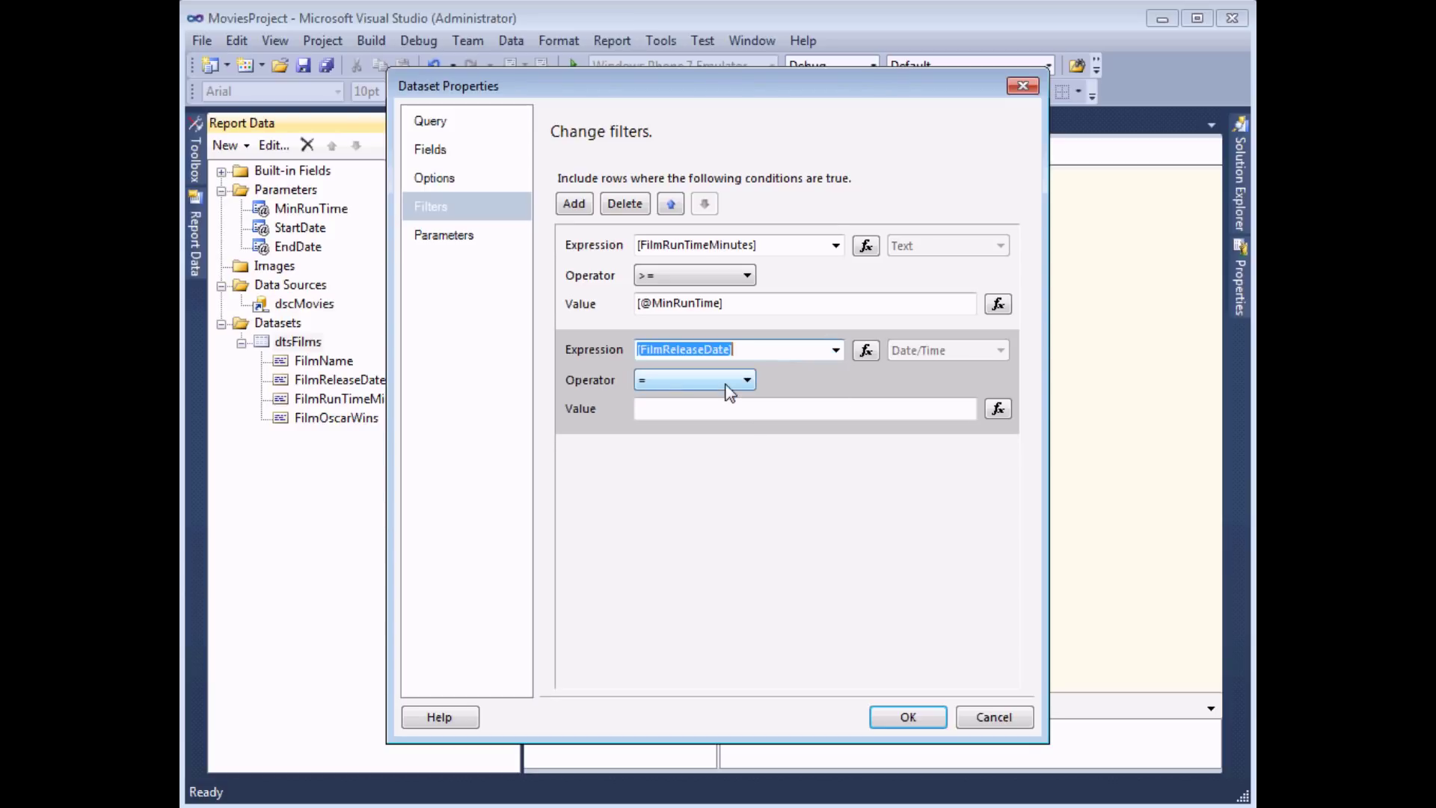
click(747, 381)
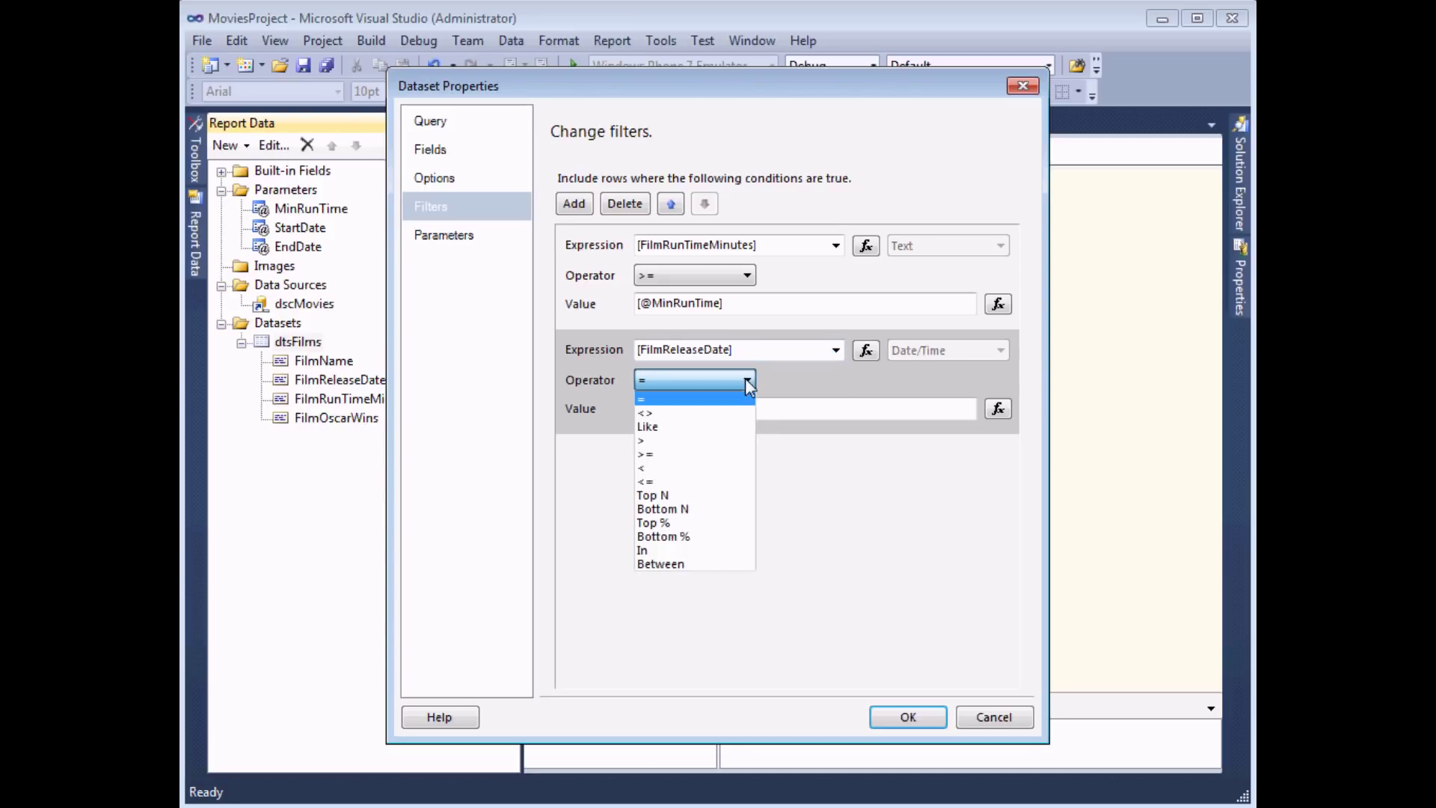
click(690, 564)
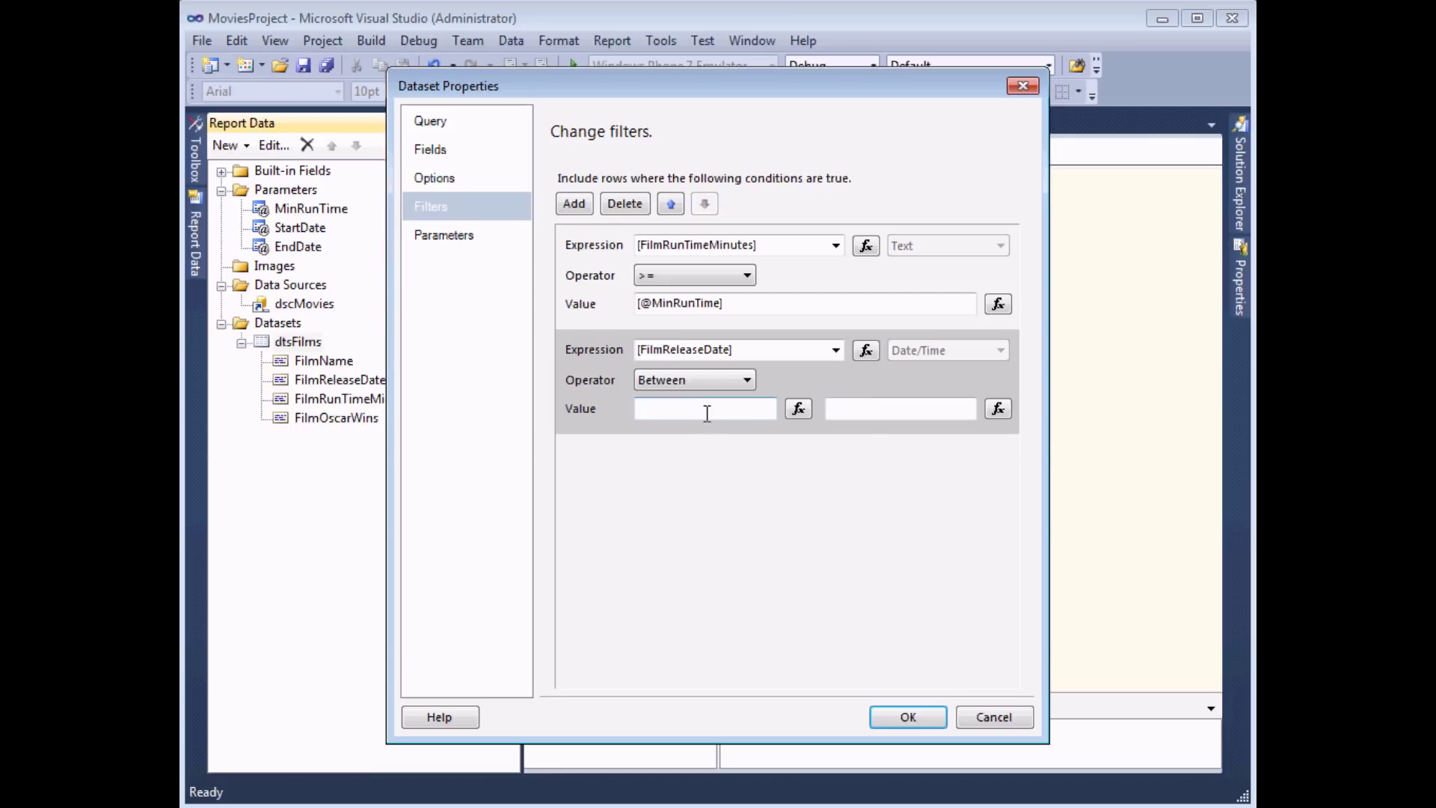
Set the first value of the release date filter to the expression =Parameters!StartDate.Value.
click(798, 410)
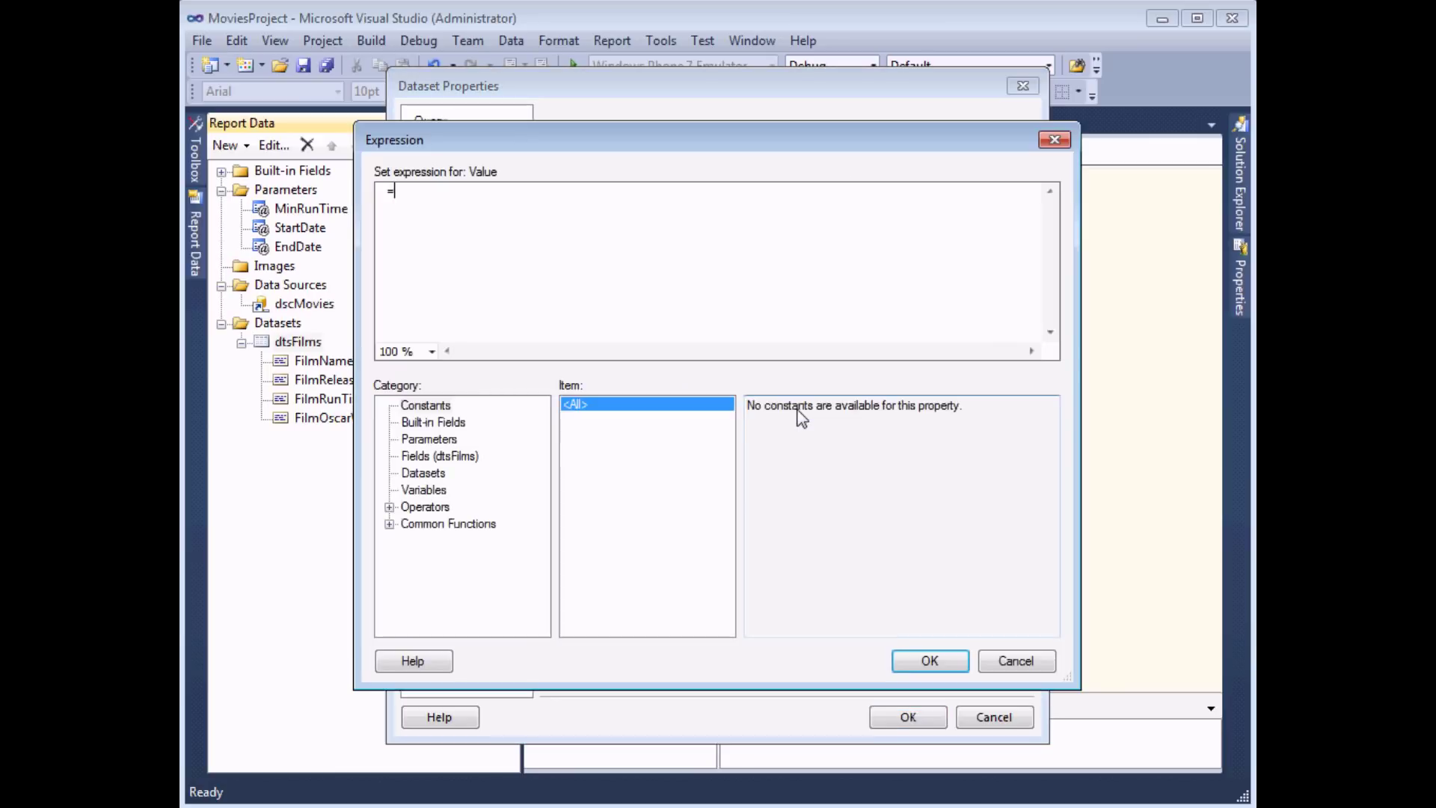
click(448, 439)
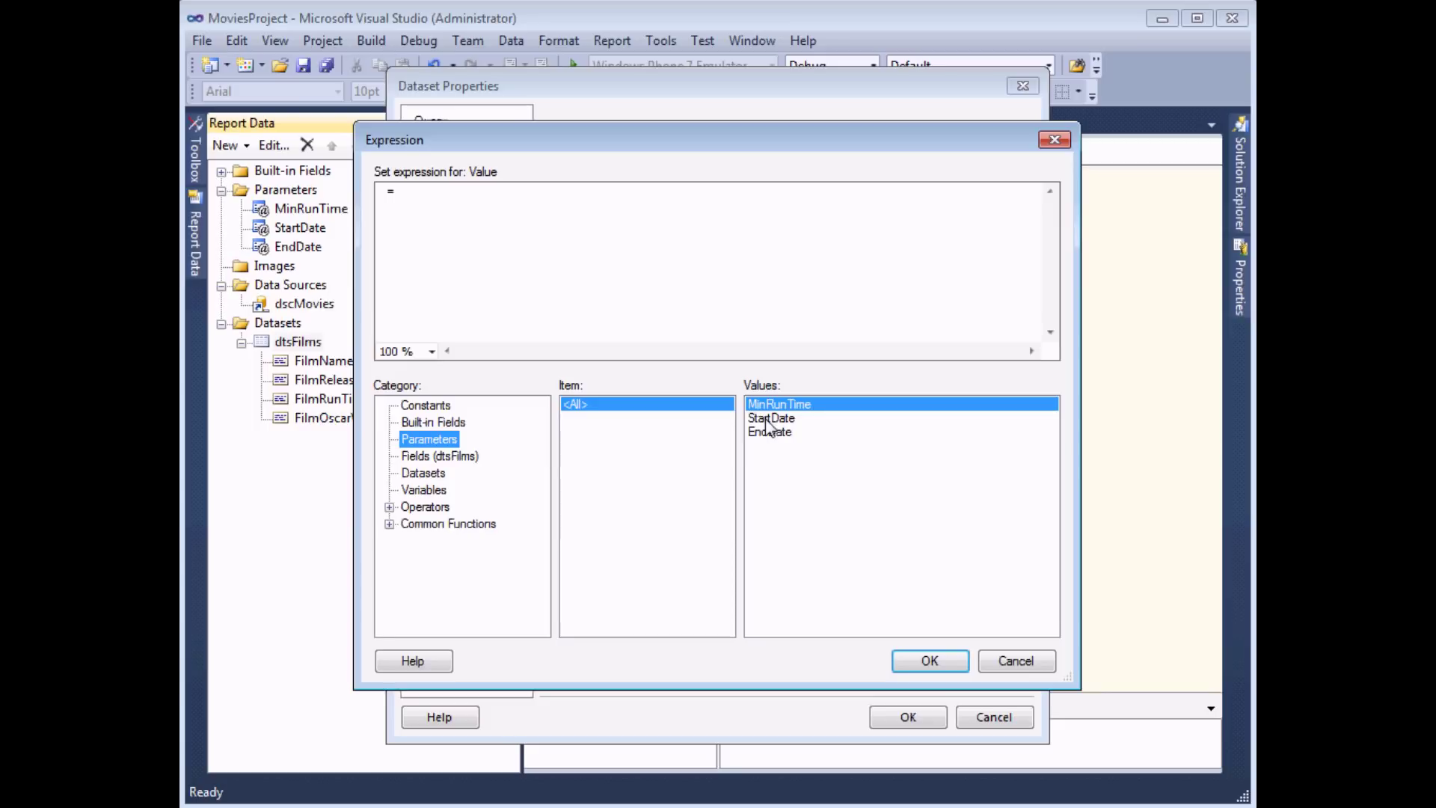
double_click(768, 418)
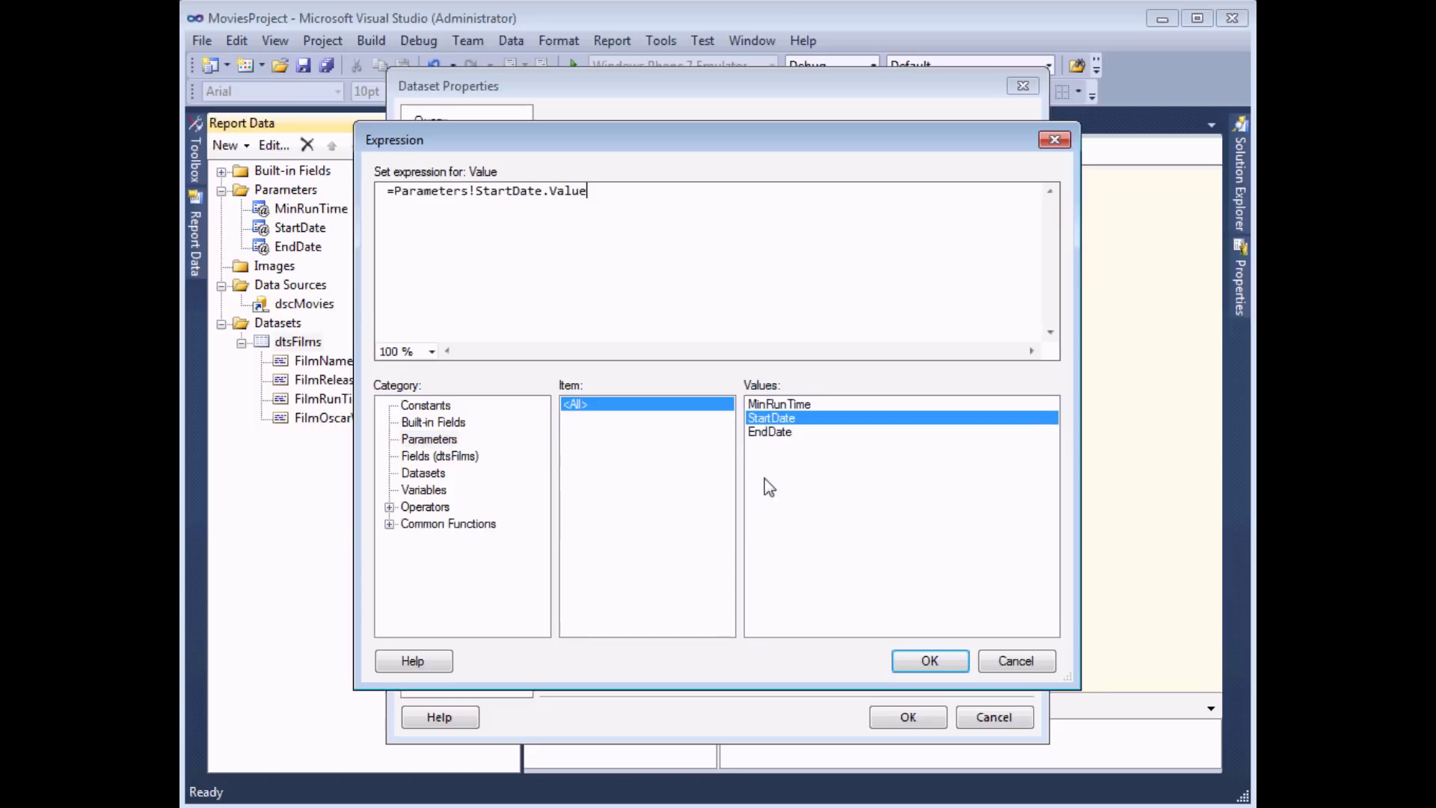
click(920, 663)
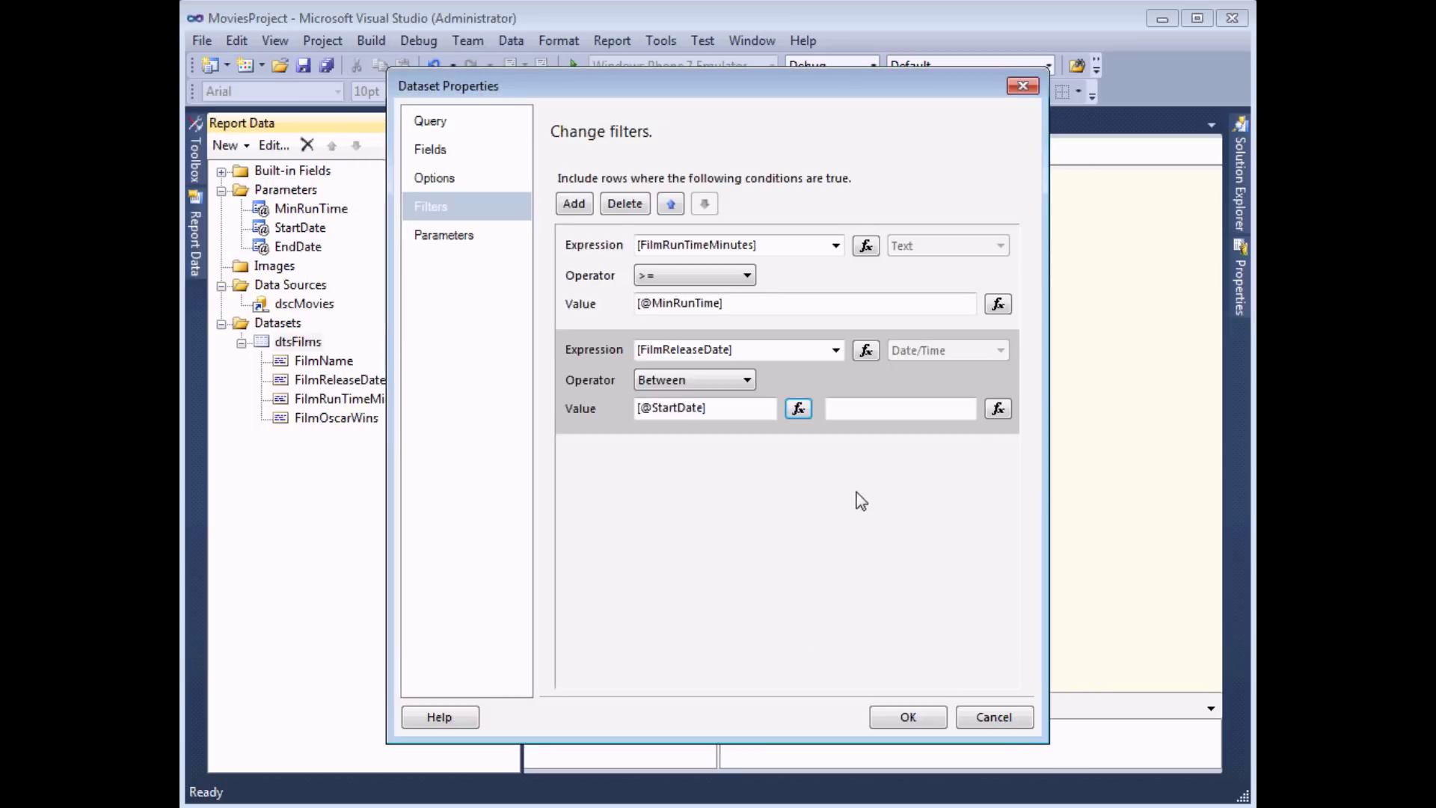
Set the second value of the release date filter to =Parameters!EndDate.Value and apply the dataset filters.
click(997, 411)
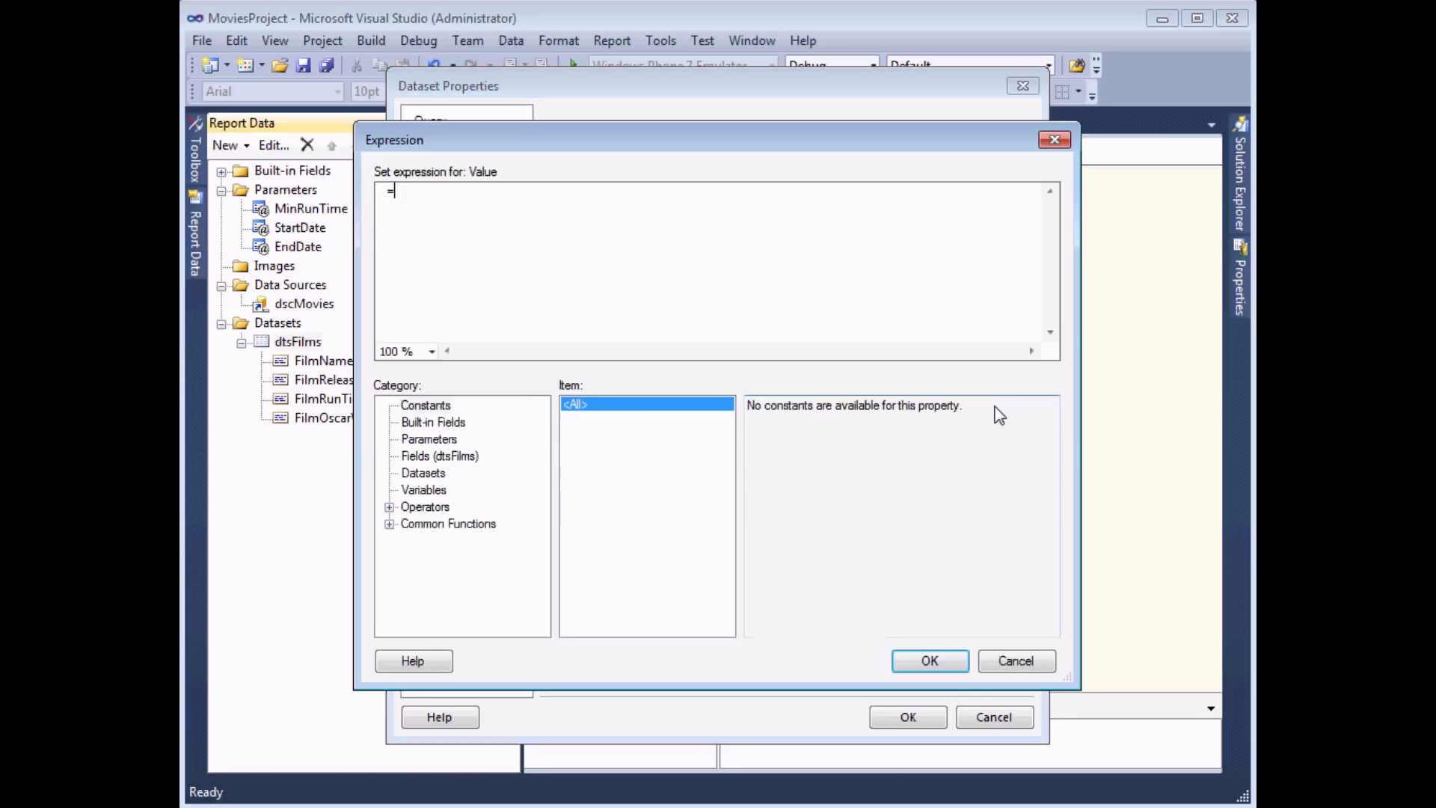
click(429, 439)
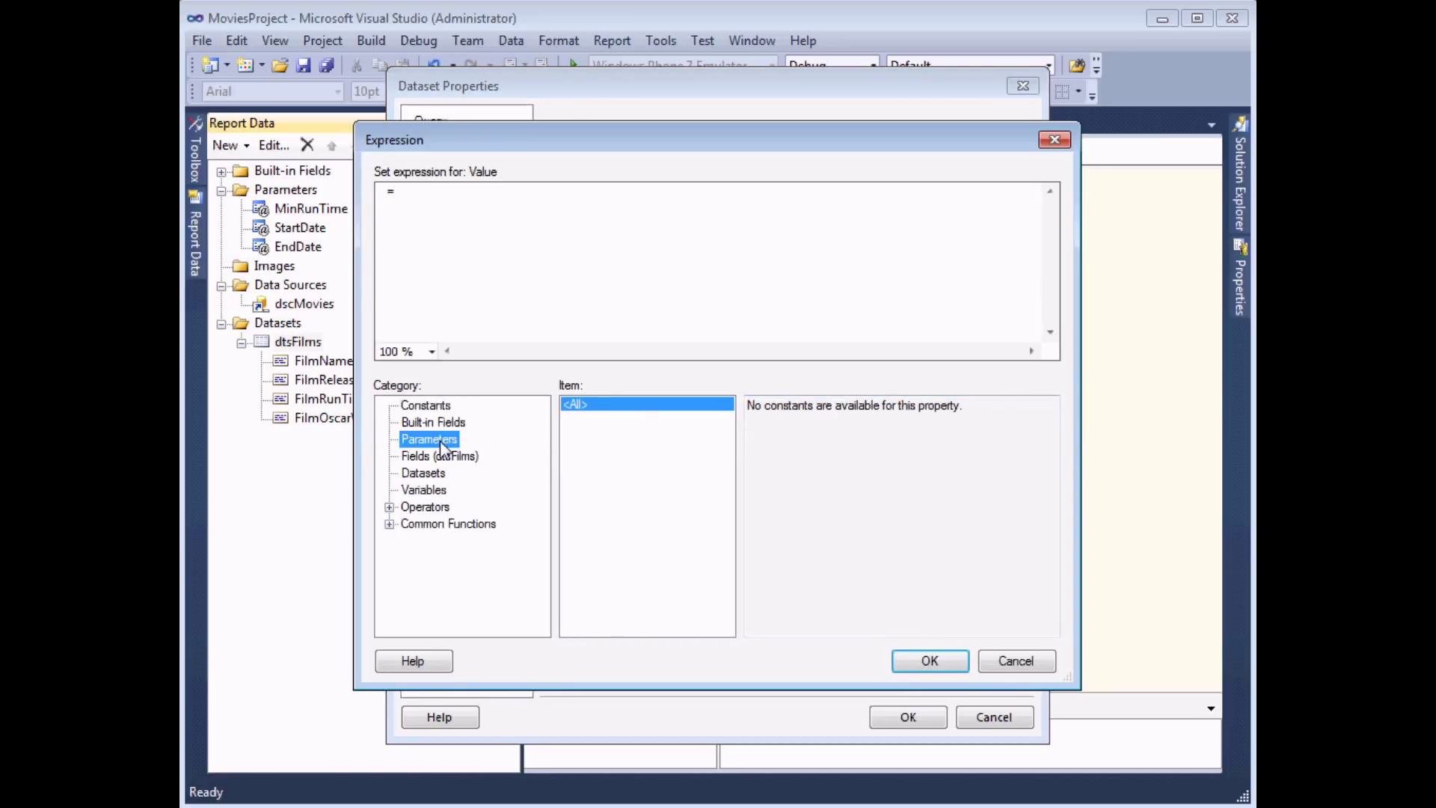
double_click(778, 432)
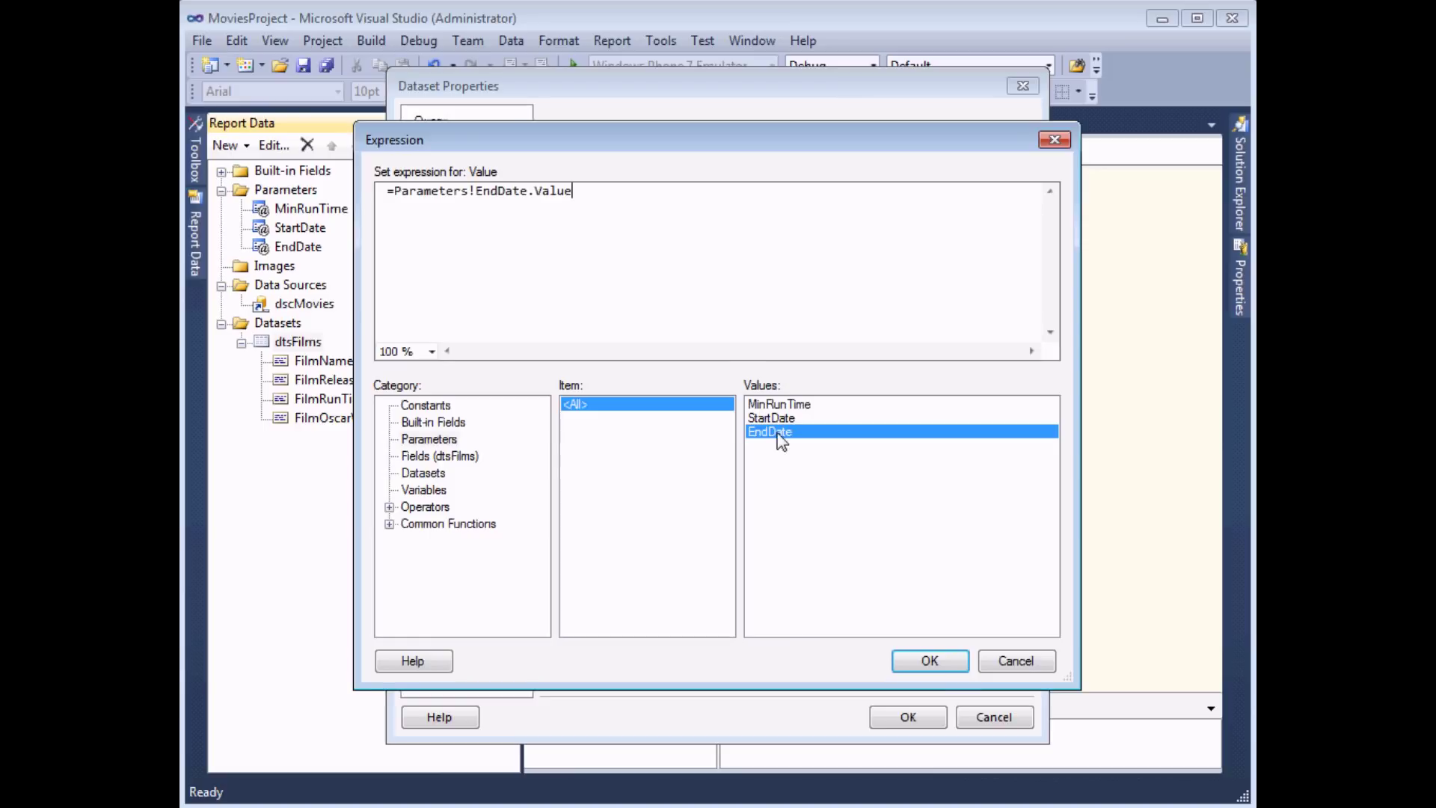
click(930, 661)
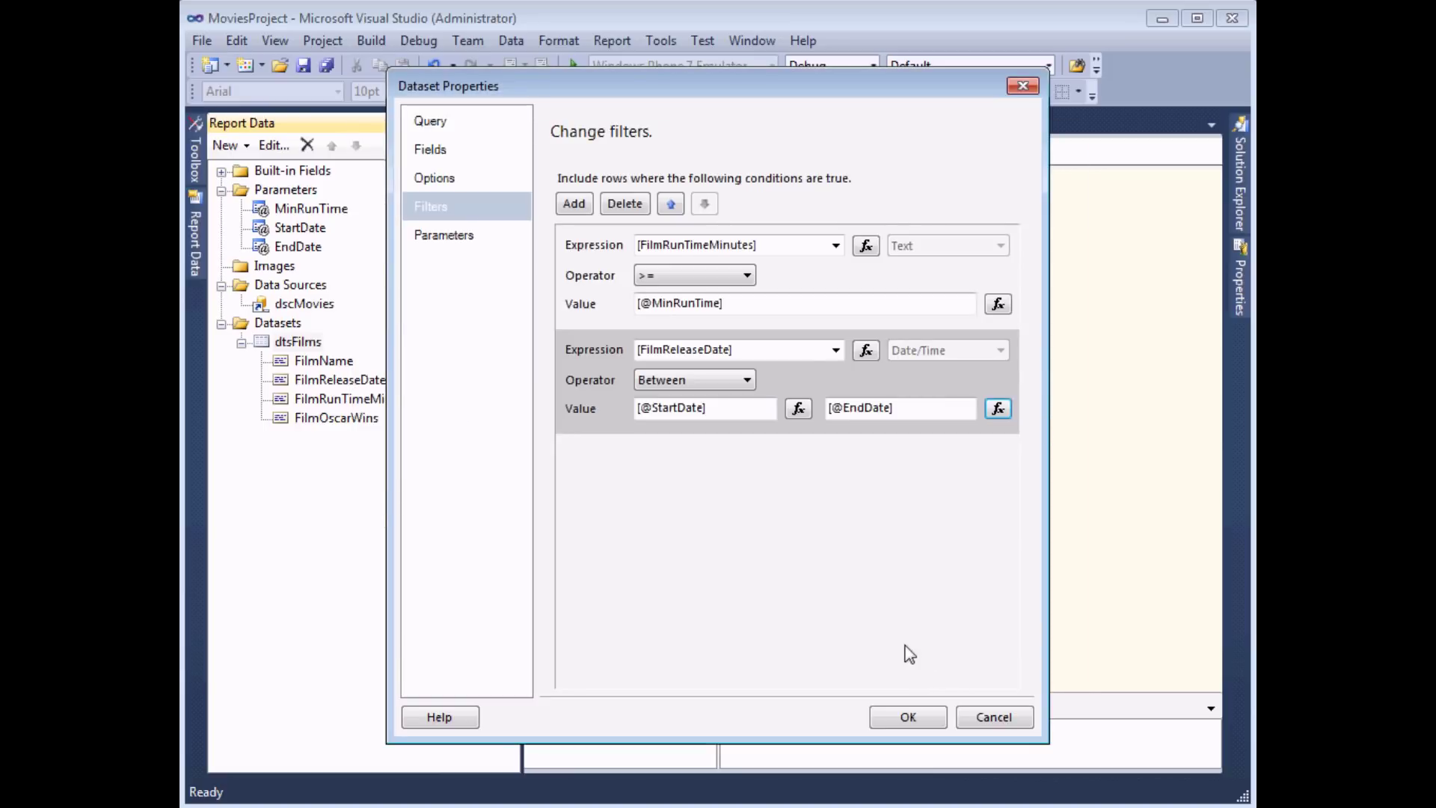
click(902, 718)
click(686, 365)
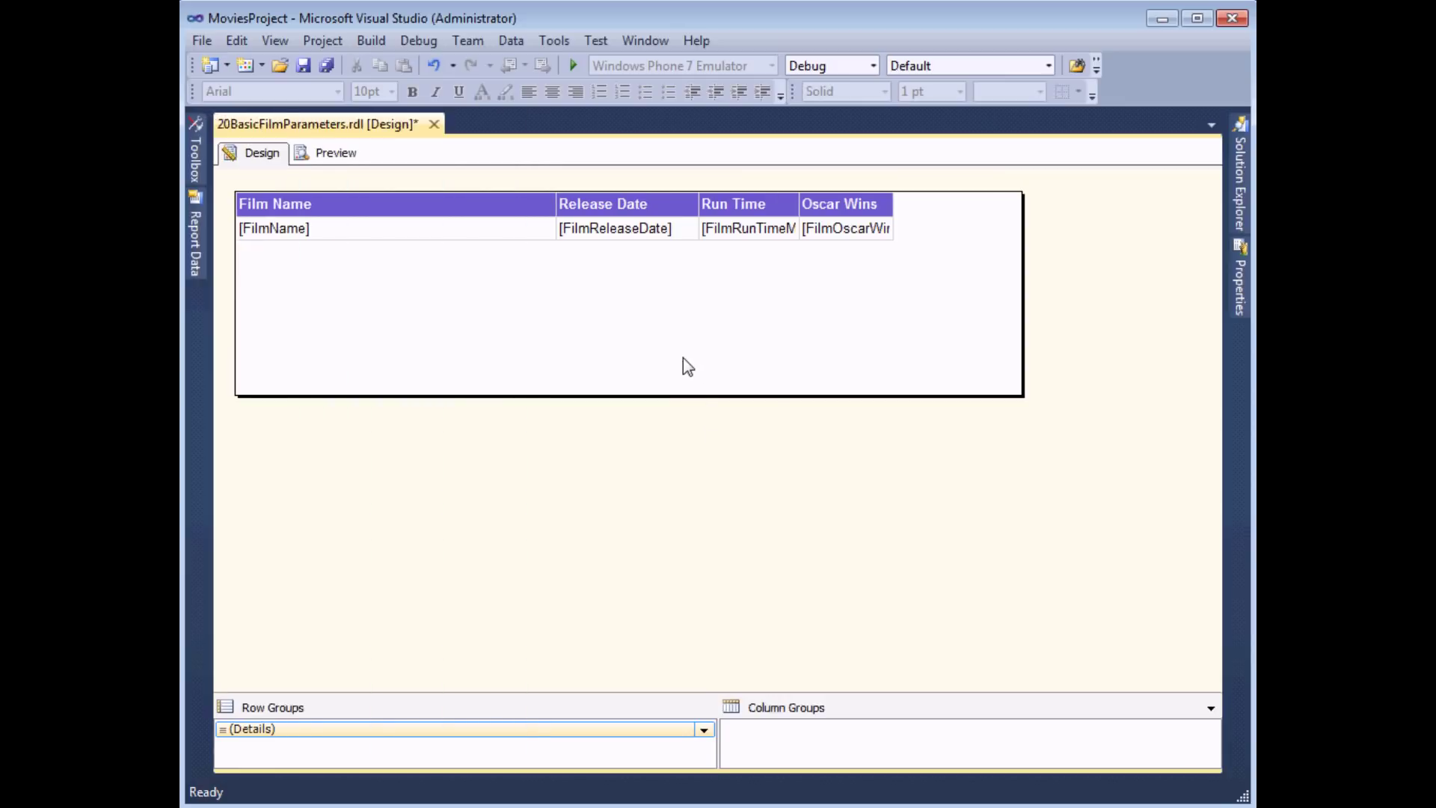
Preview the report and enter 180 as the minimum film run time.
click(335, 154)
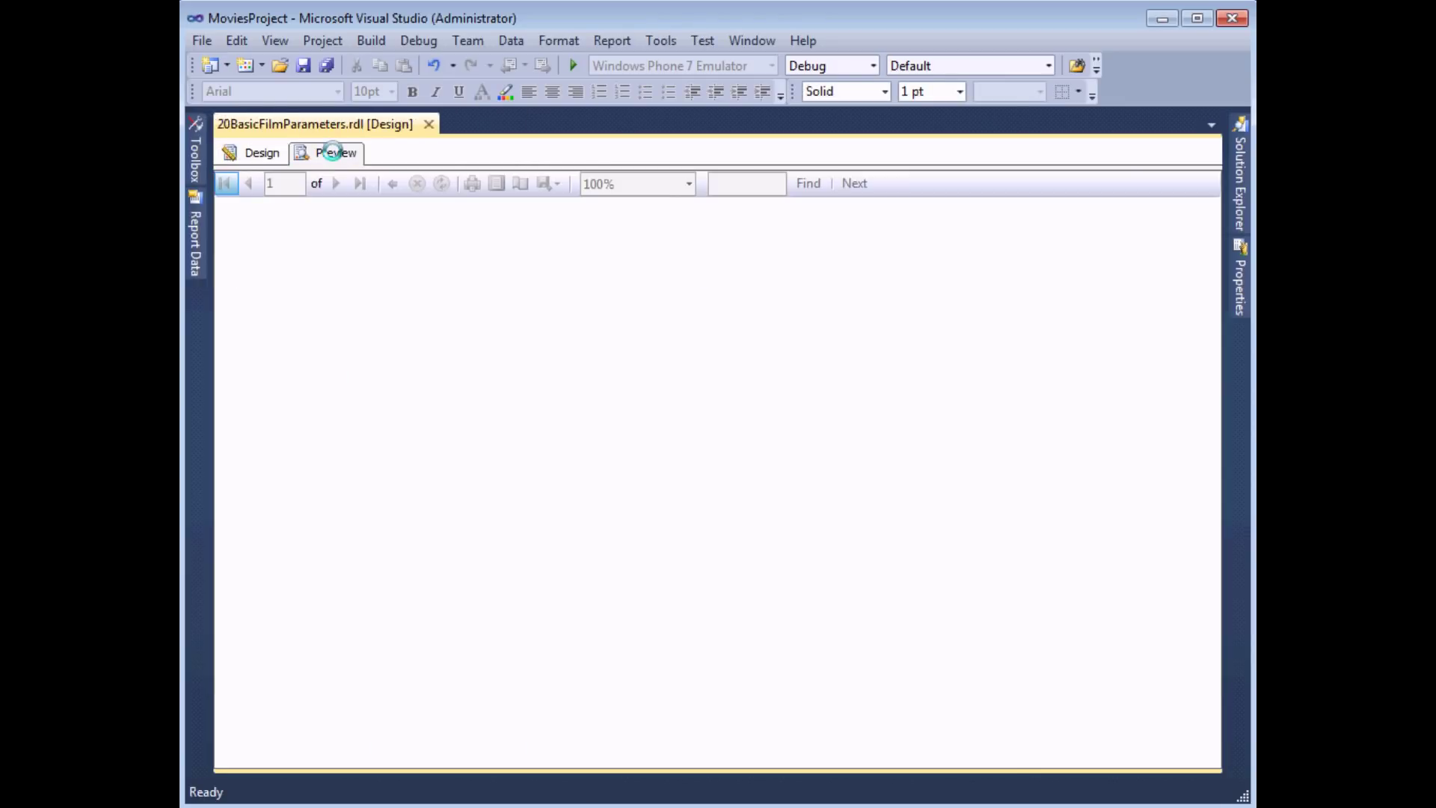
click(469, 186)
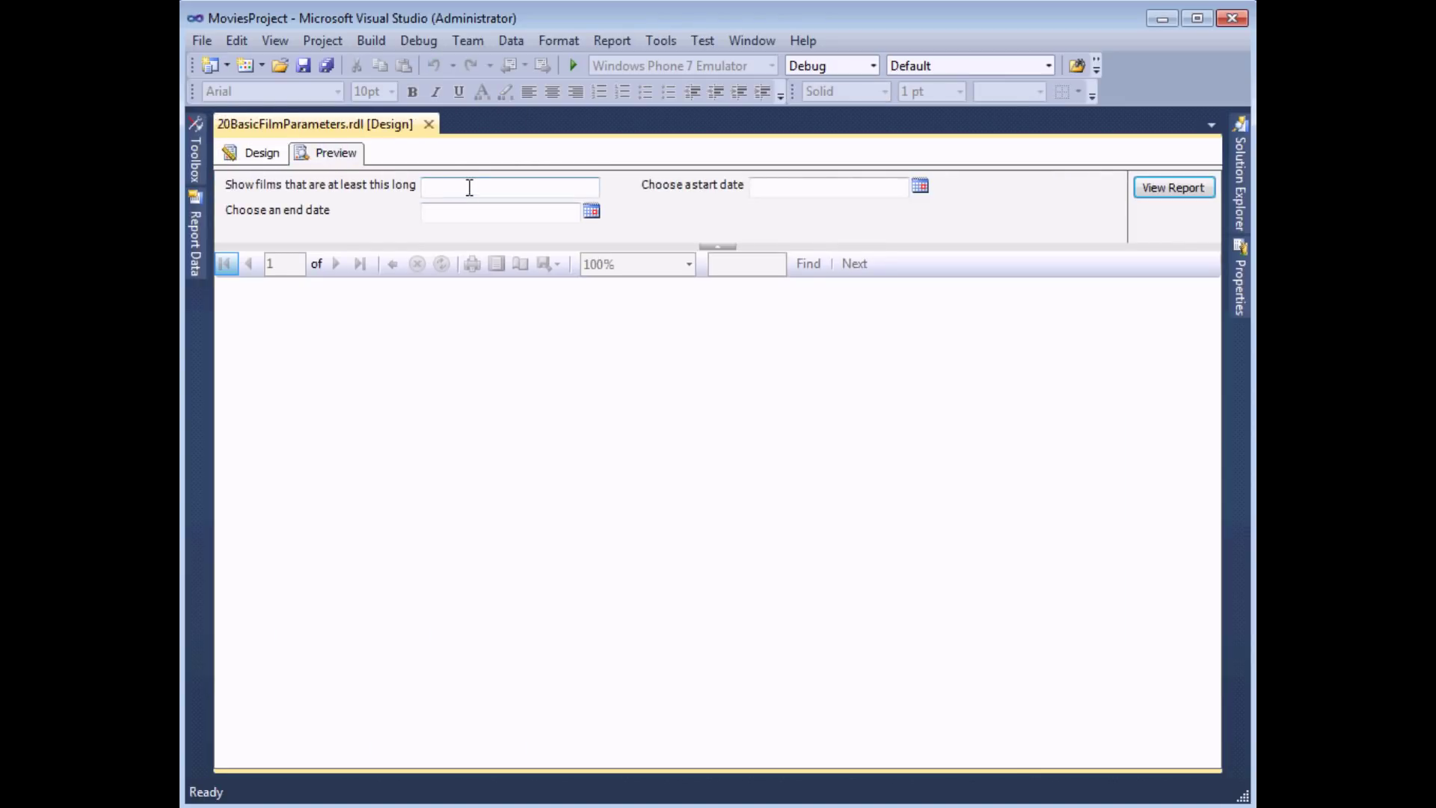
text(180)
Choose 01/01/2000 as the start date from the calendar picker.
click(920, 187)
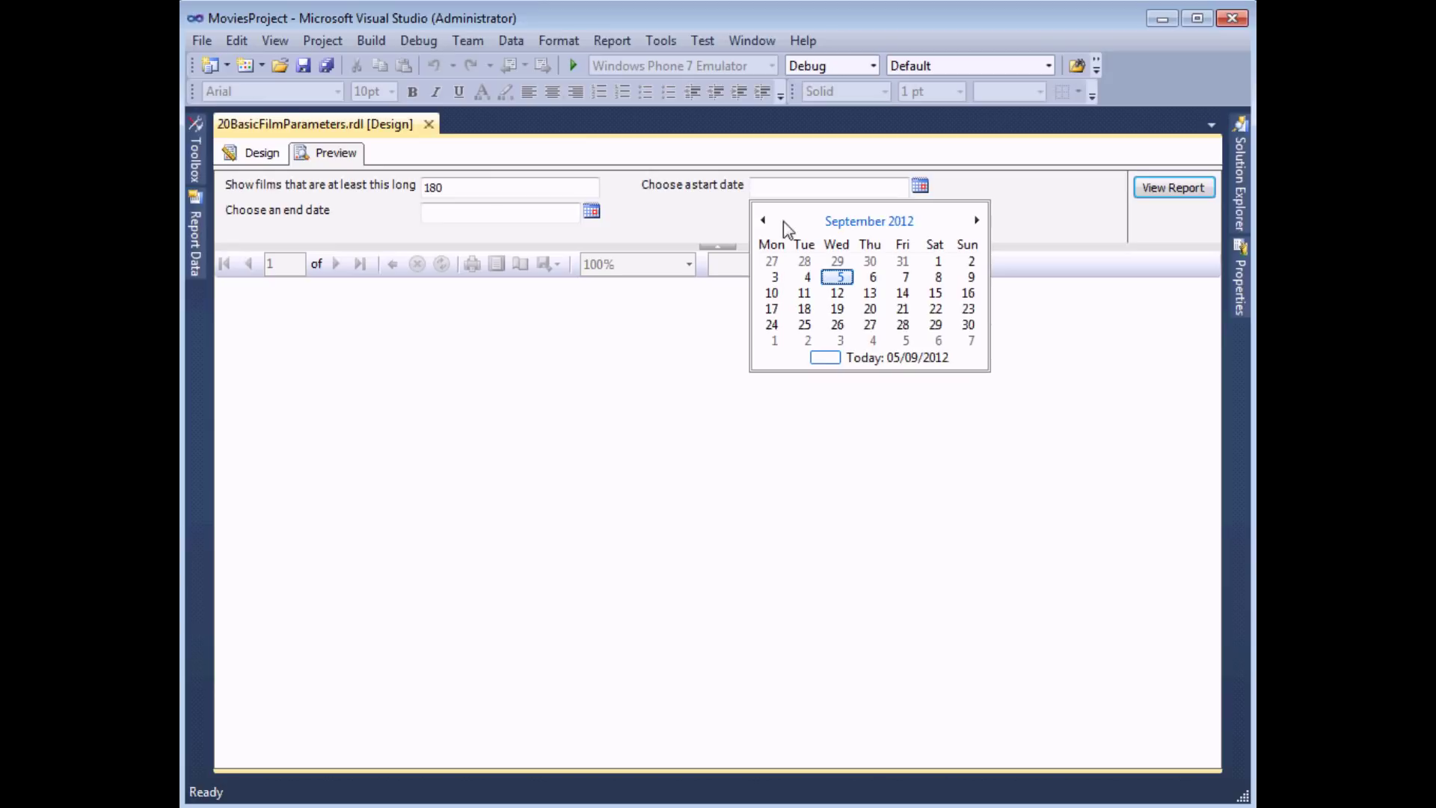
click(763, 220)
click(763, 220)
click(763, 220)
click(763, 220)
click(763, 219)
click(763, 219)
click(763, 220)
click(763, 219)
click(763, 220)
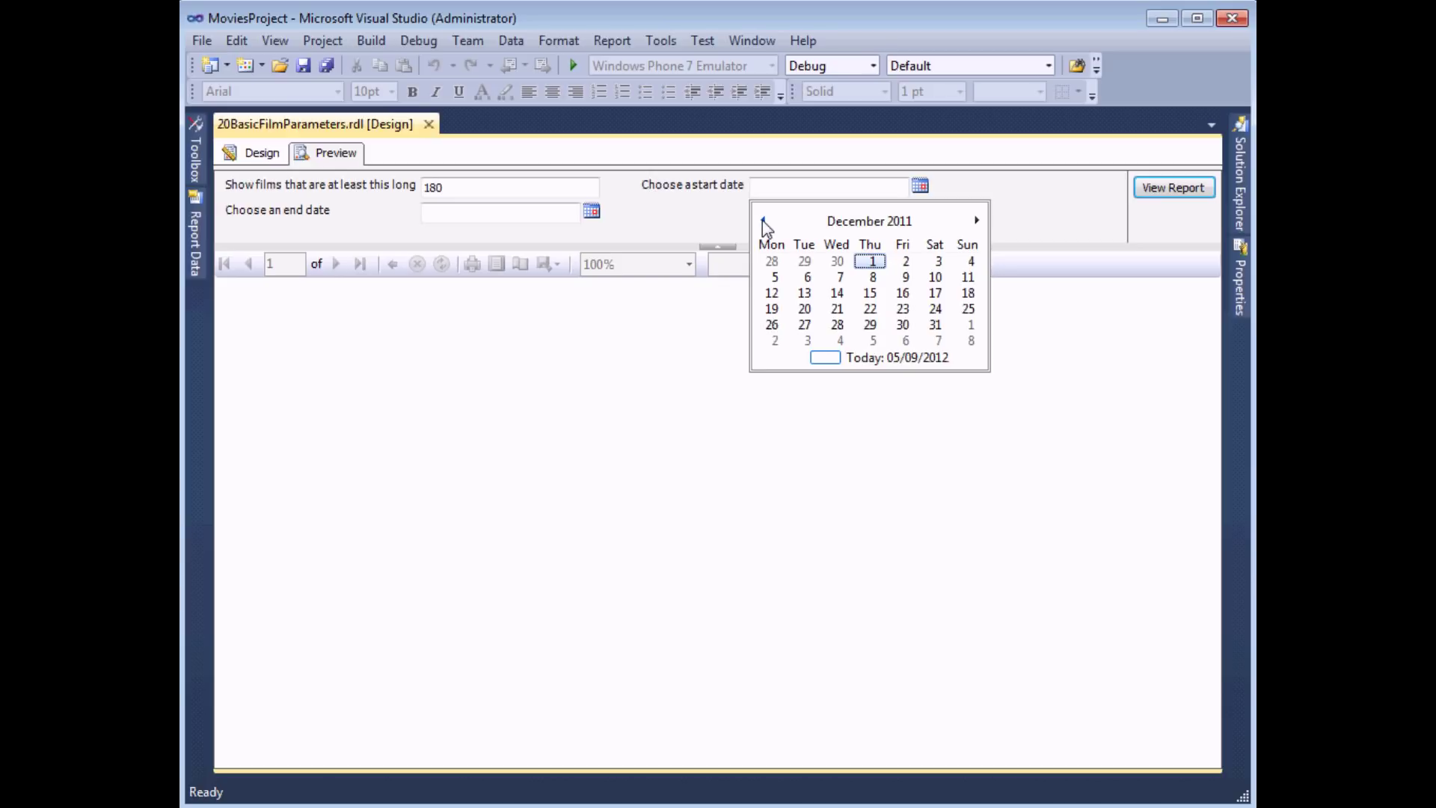
click(852, 223)
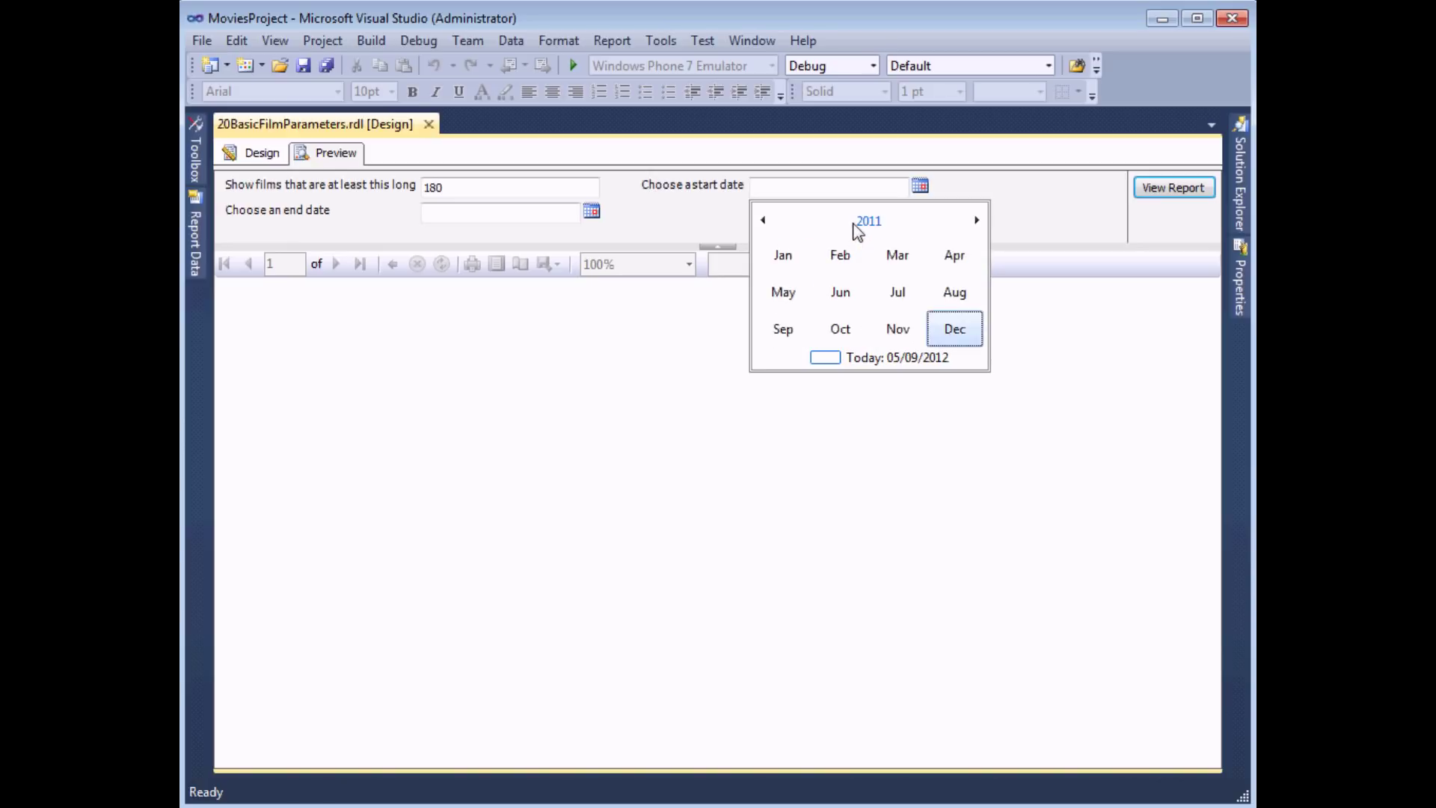
click(761, 220)
click(761, 220)
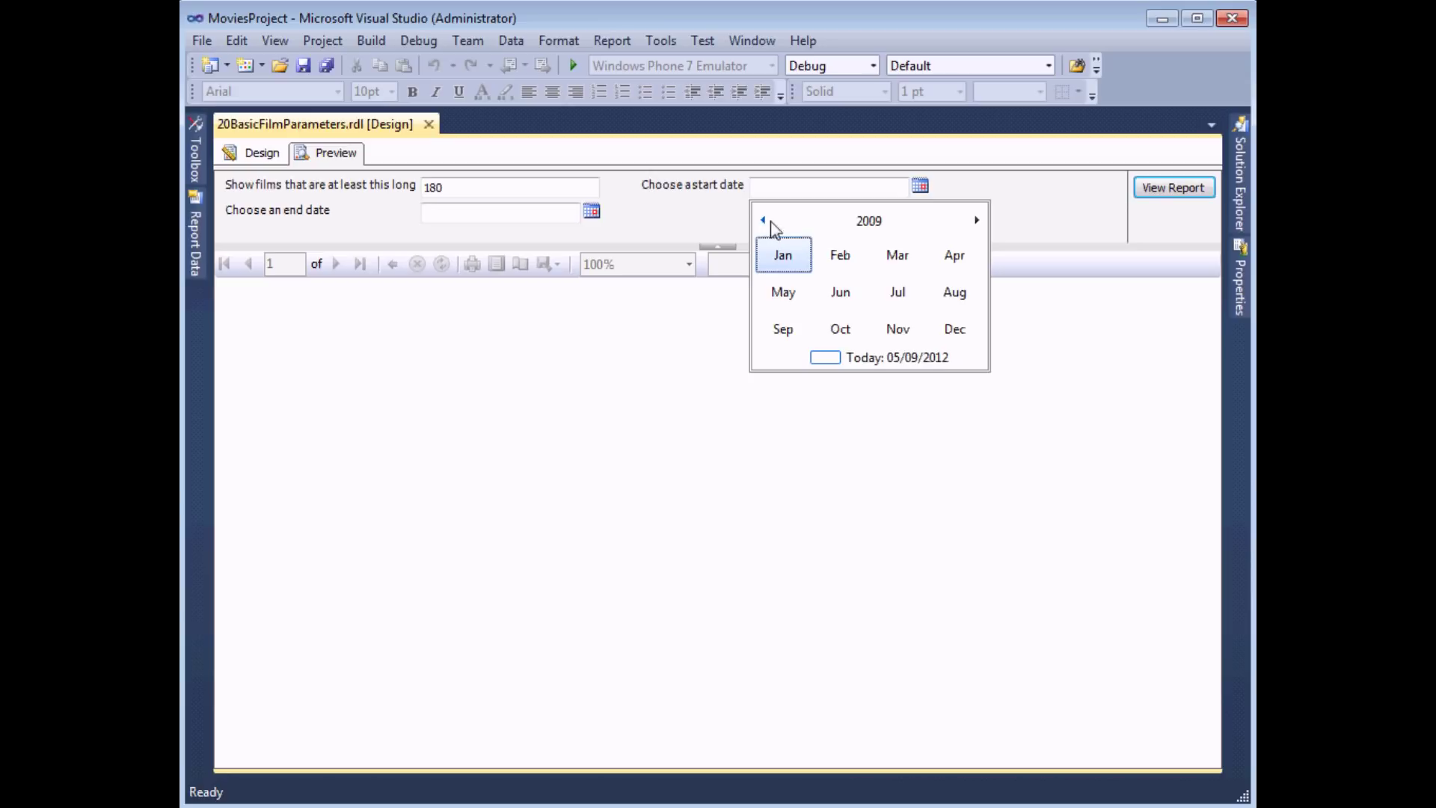
click(871, 223)
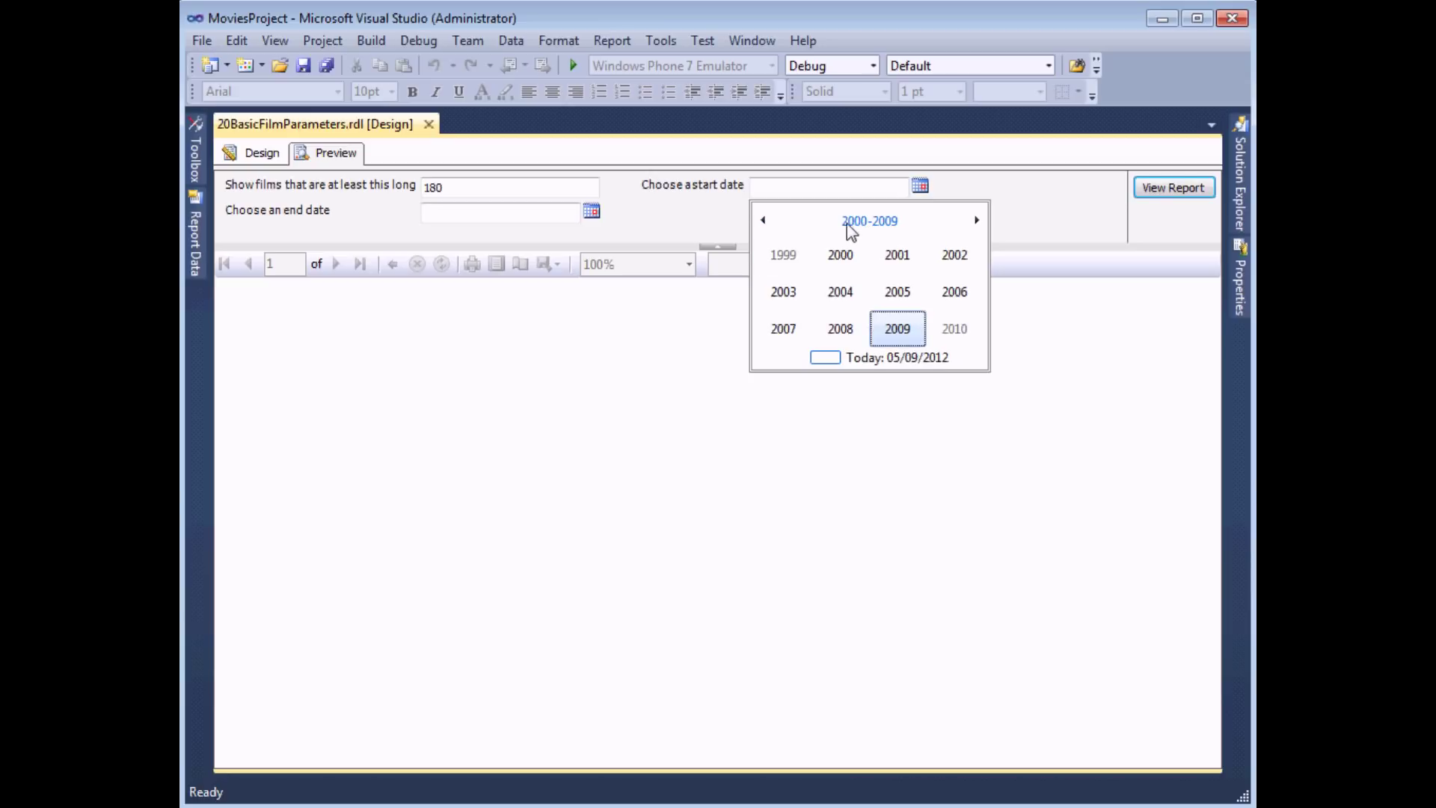
click(842, 262)
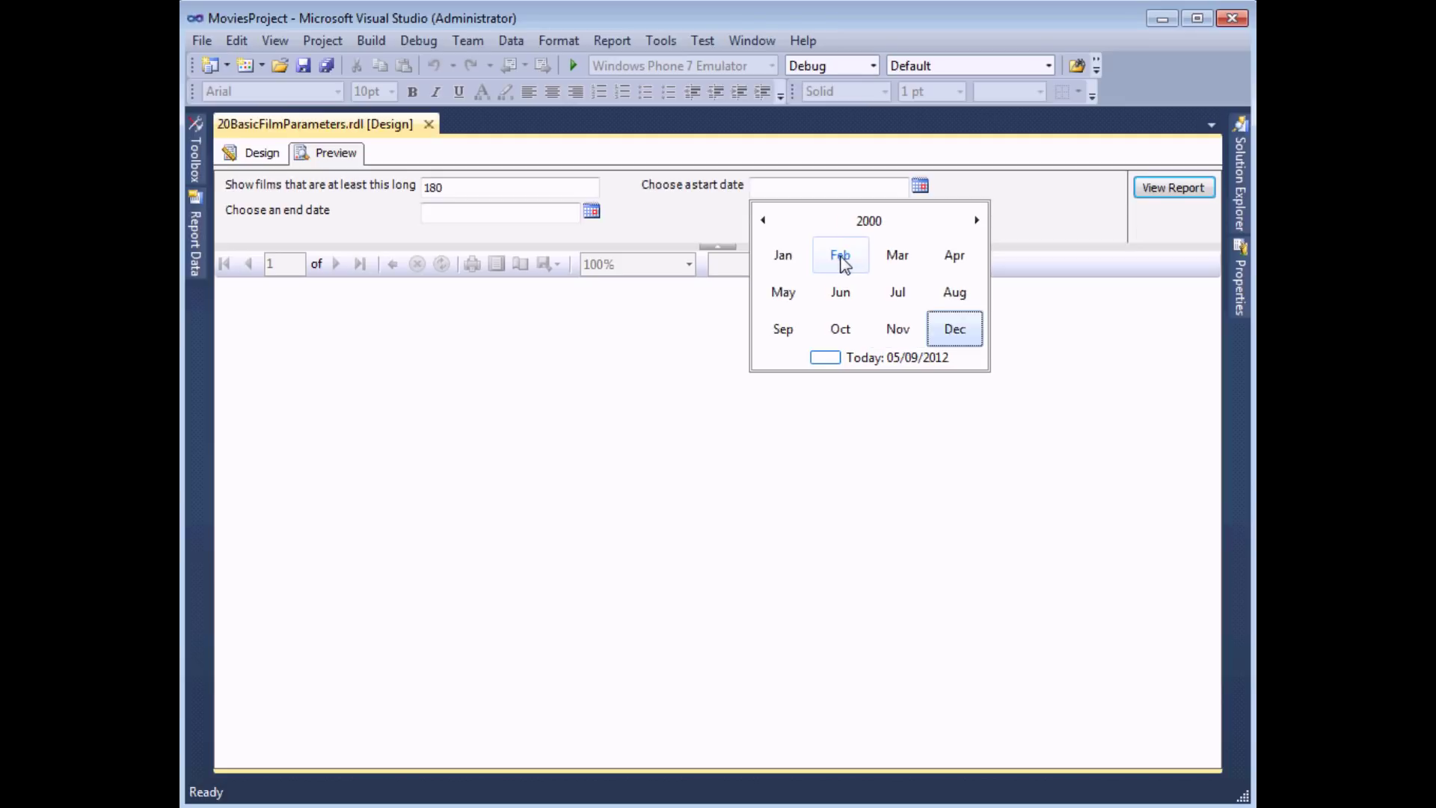
click(785, 262)
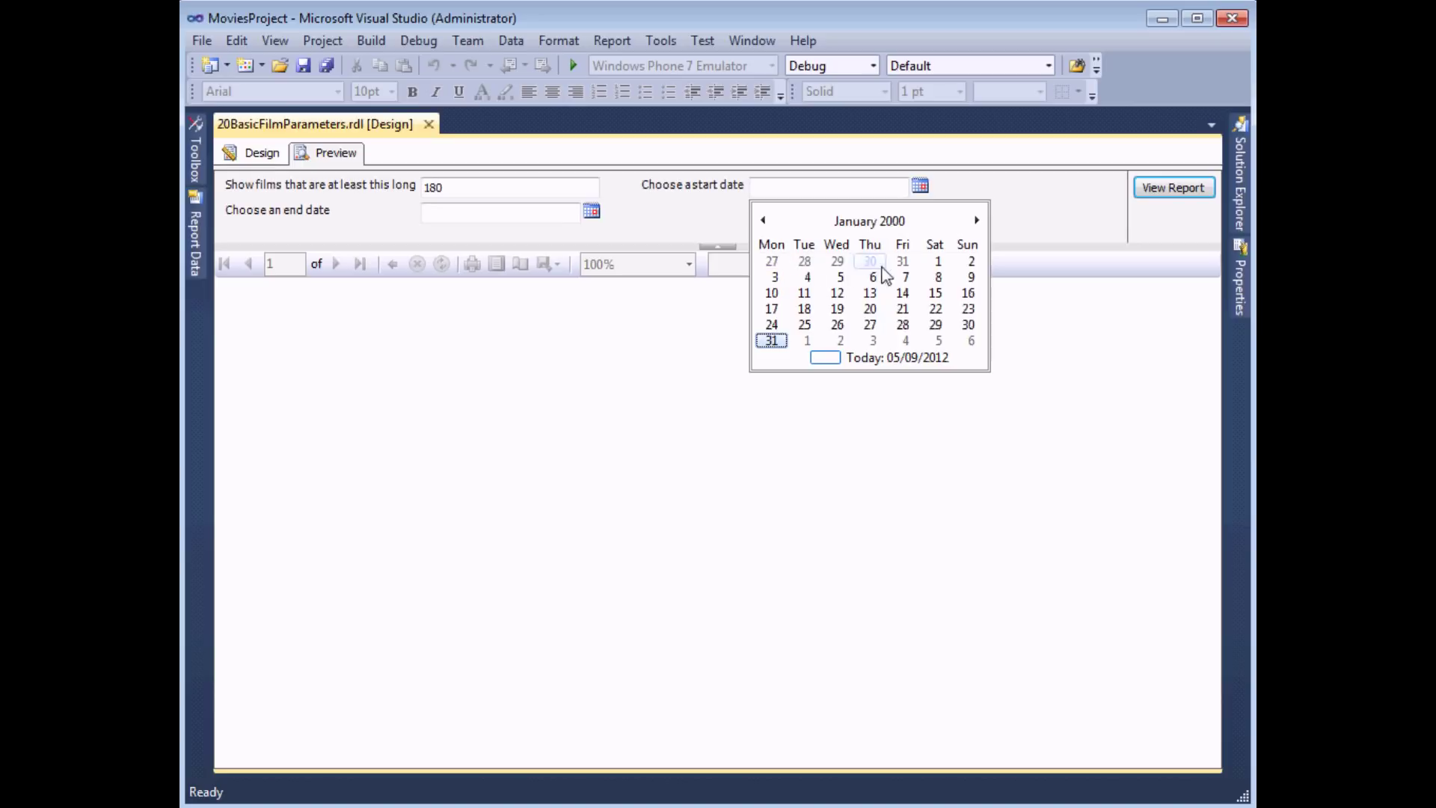
click(935, 261)
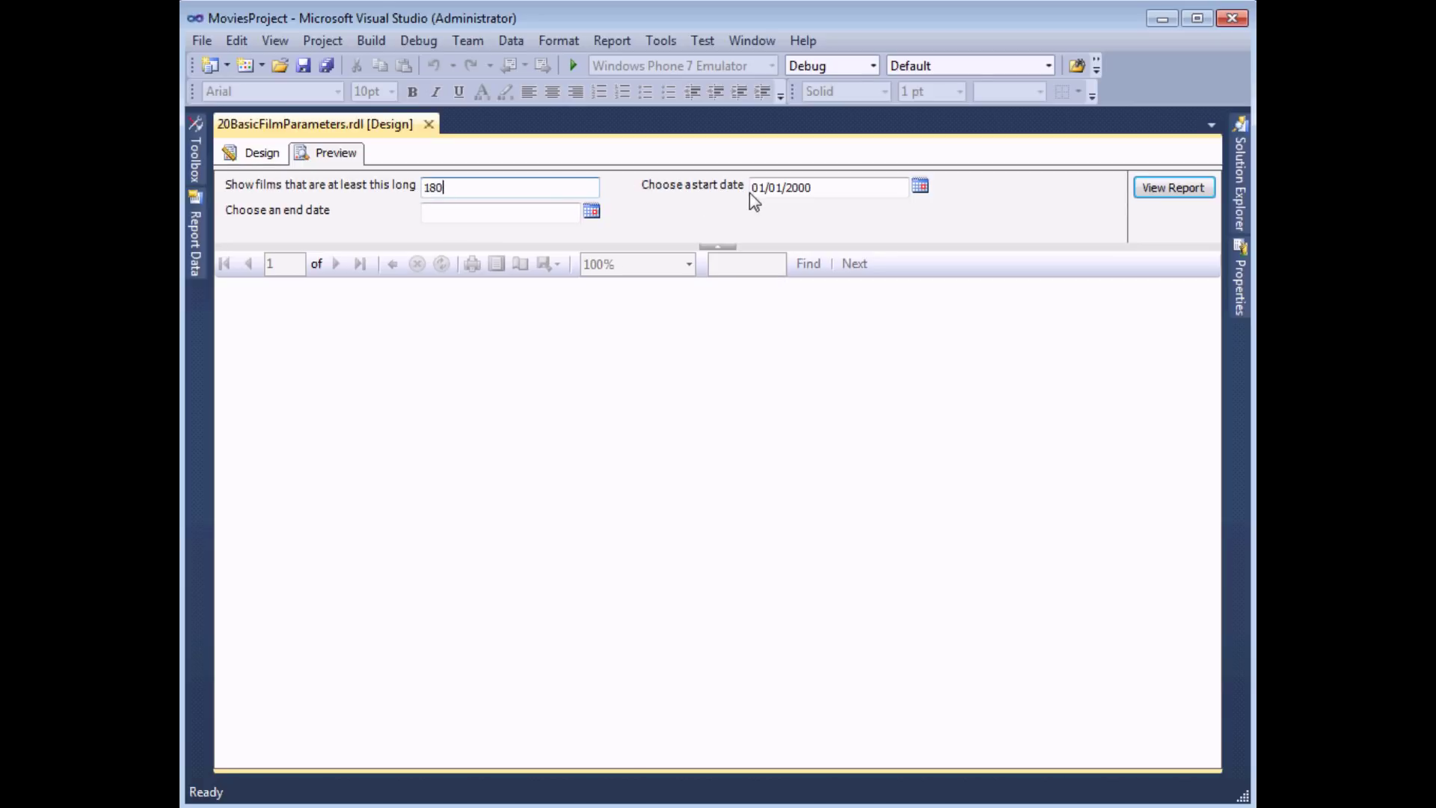
Choose 05/09/2012 as the end date from the calendar picker and run the report.
click(590, 212)
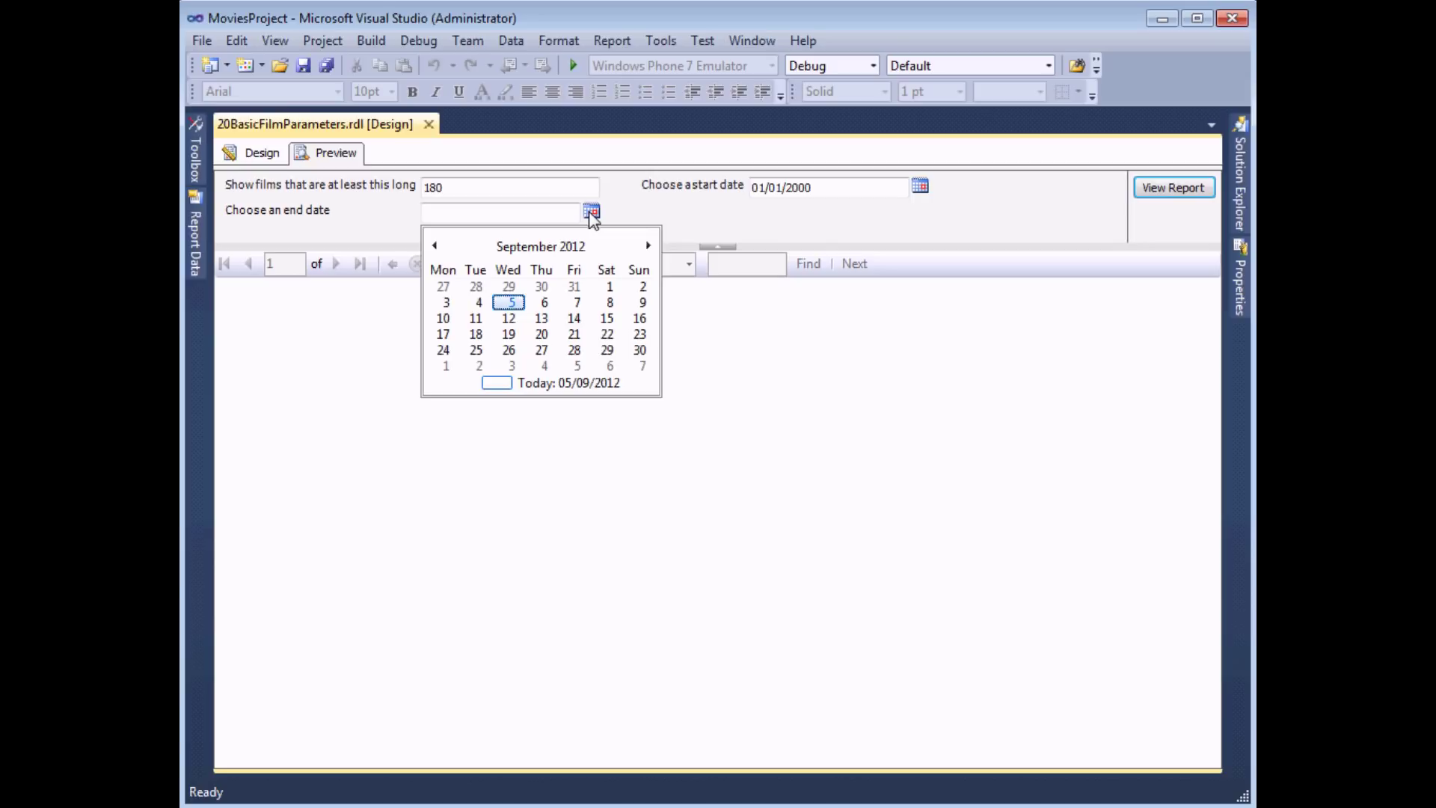
click(509, 304)
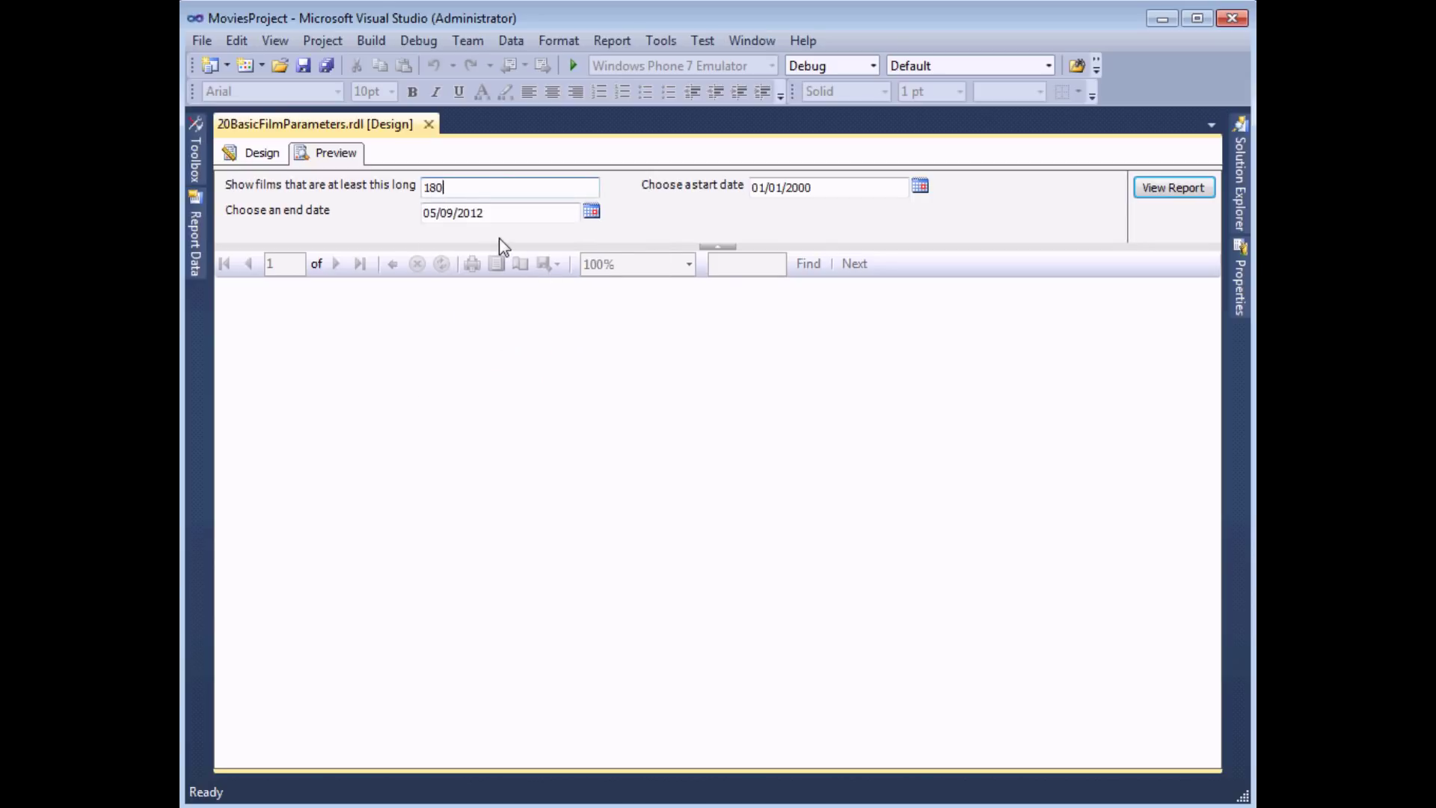
click(1149, 192)
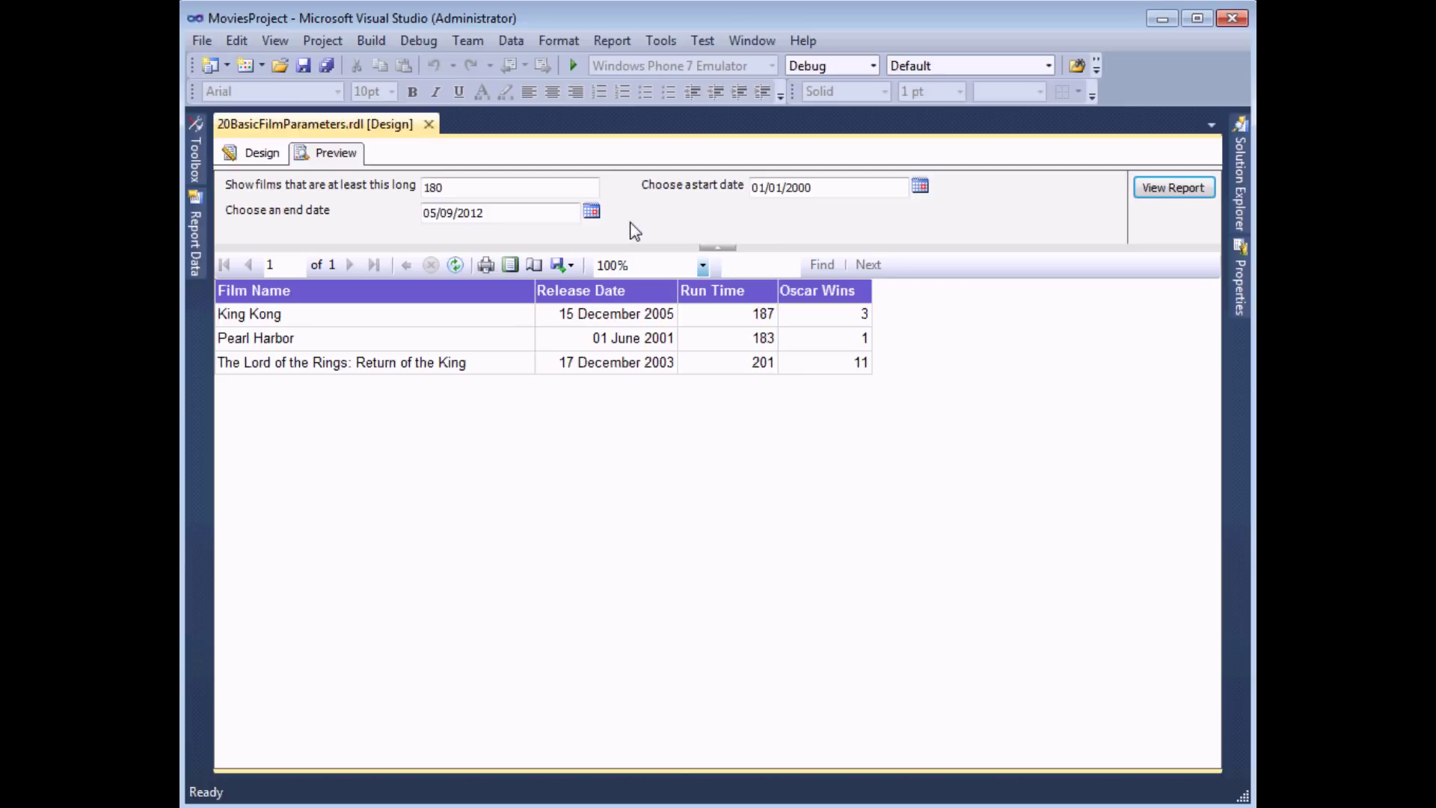
click(446, 189)
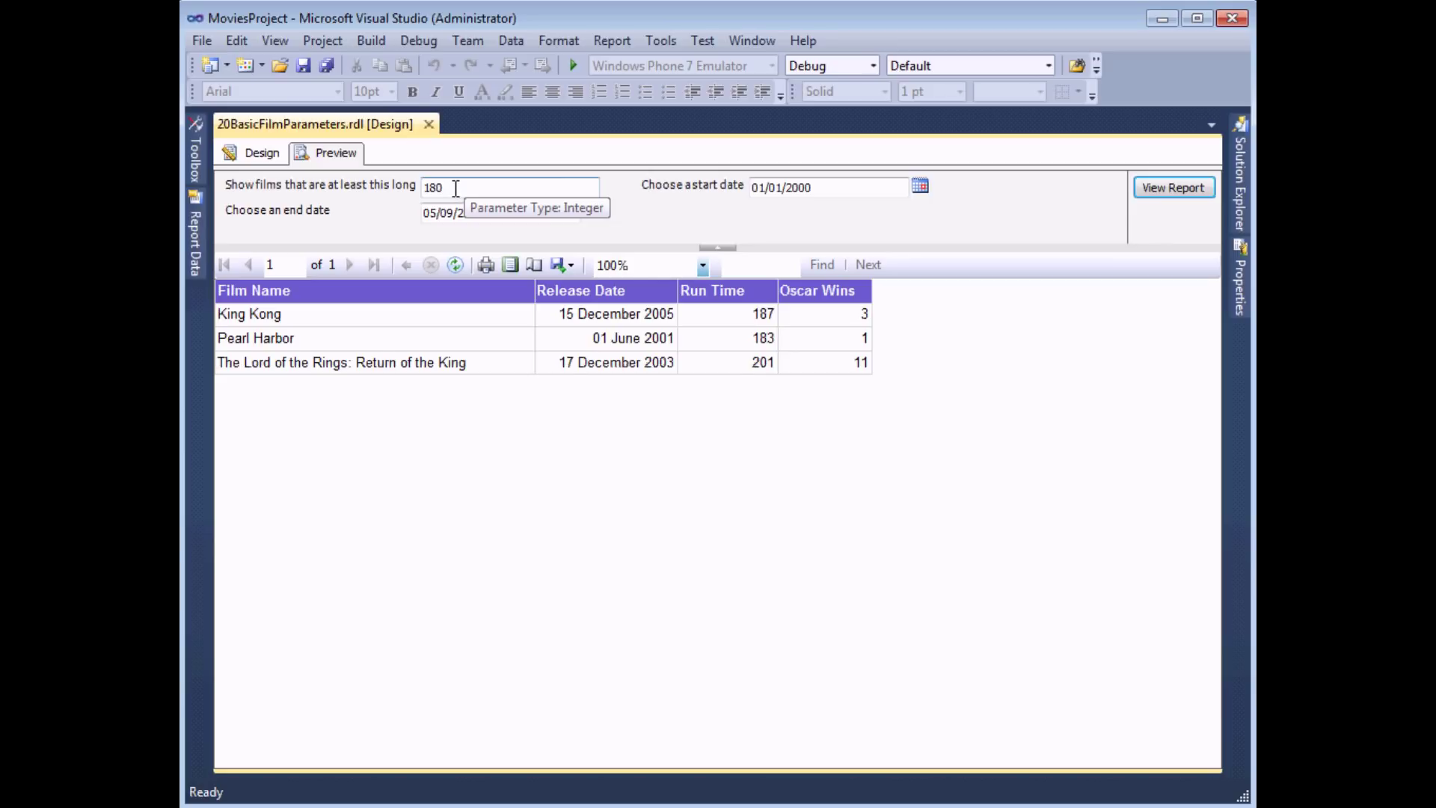
Return to the report design and allow null values for the MinRunTime parameter.
click(262, 155)
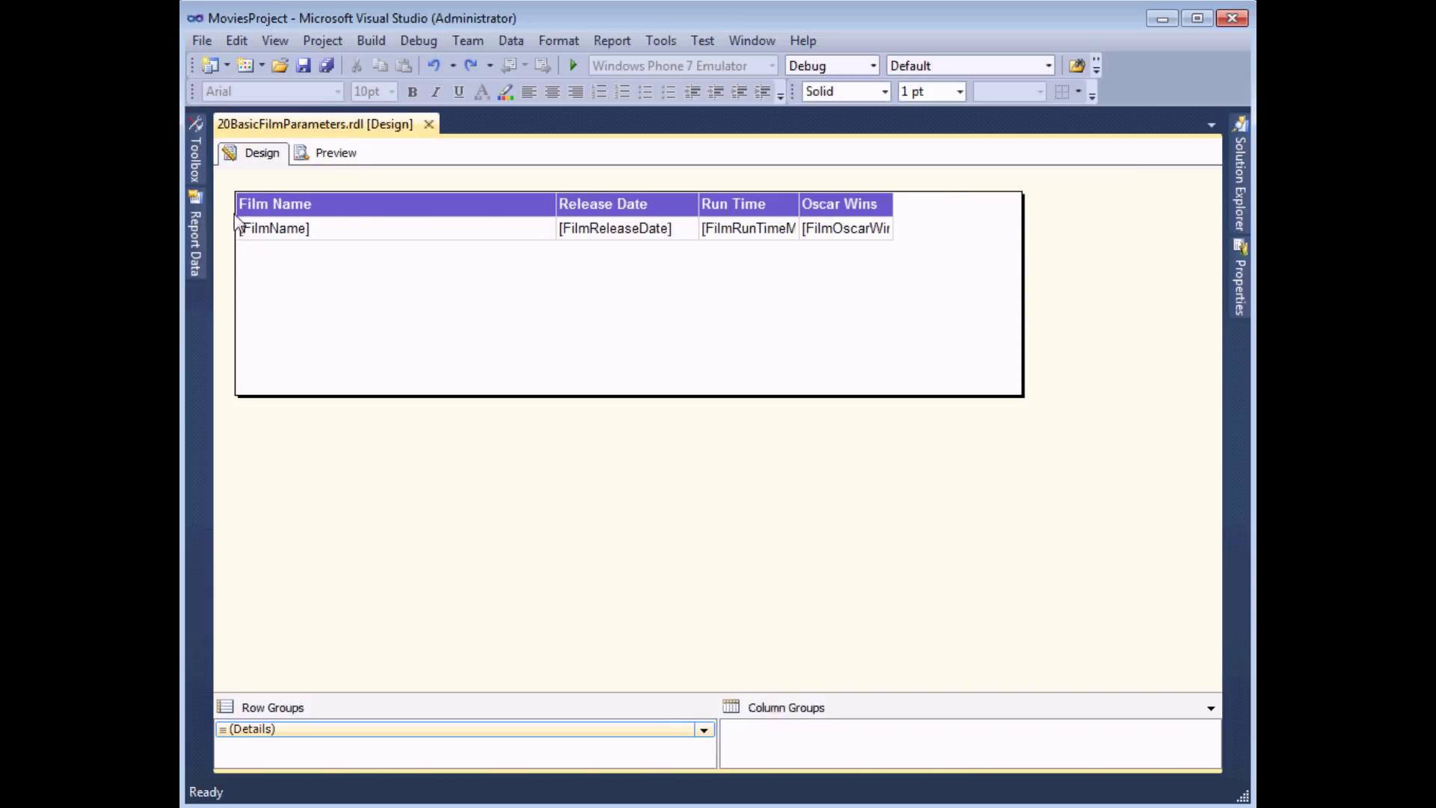
click(197, 236)
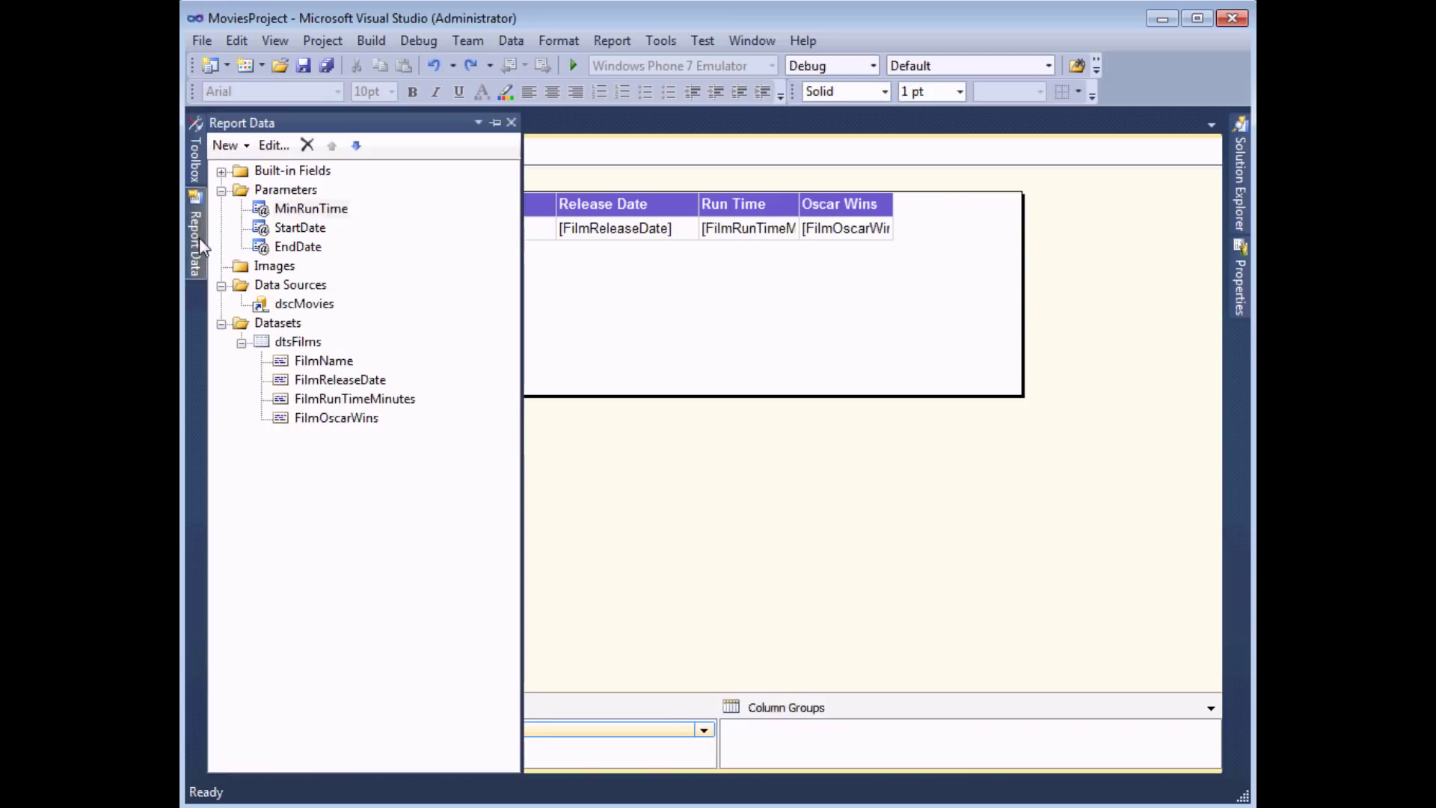
right_click(336, 216)
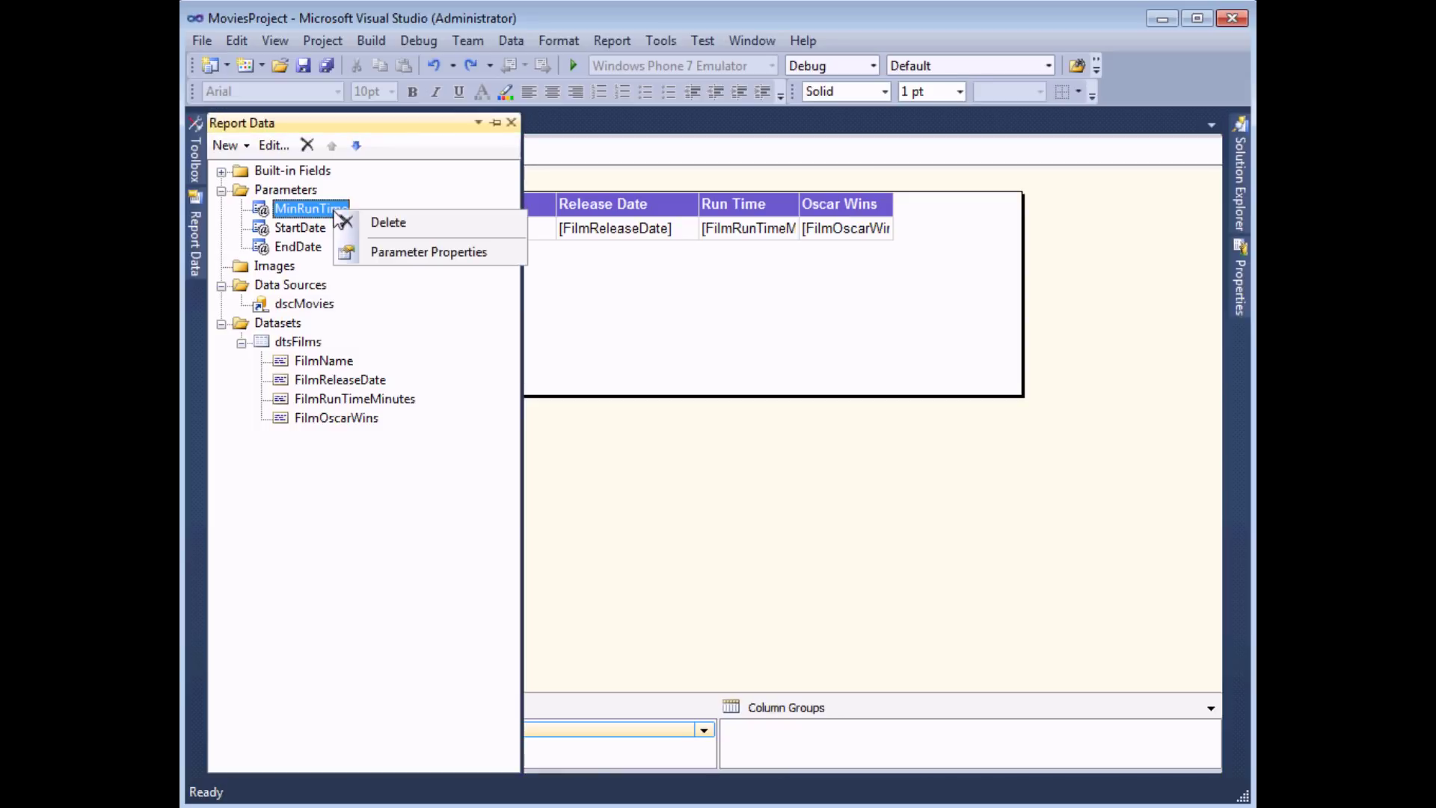
click(365, 254)
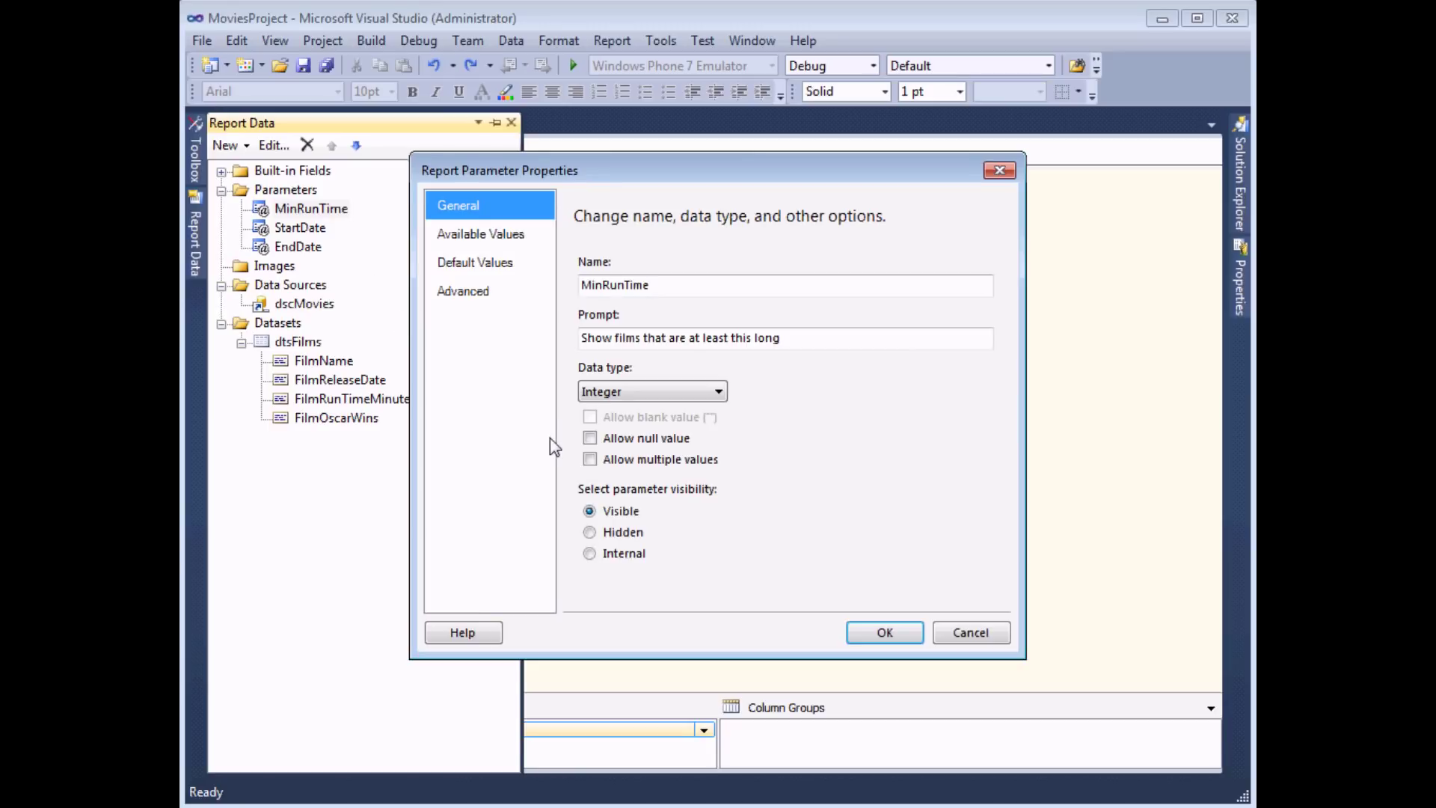
click(590, 439)
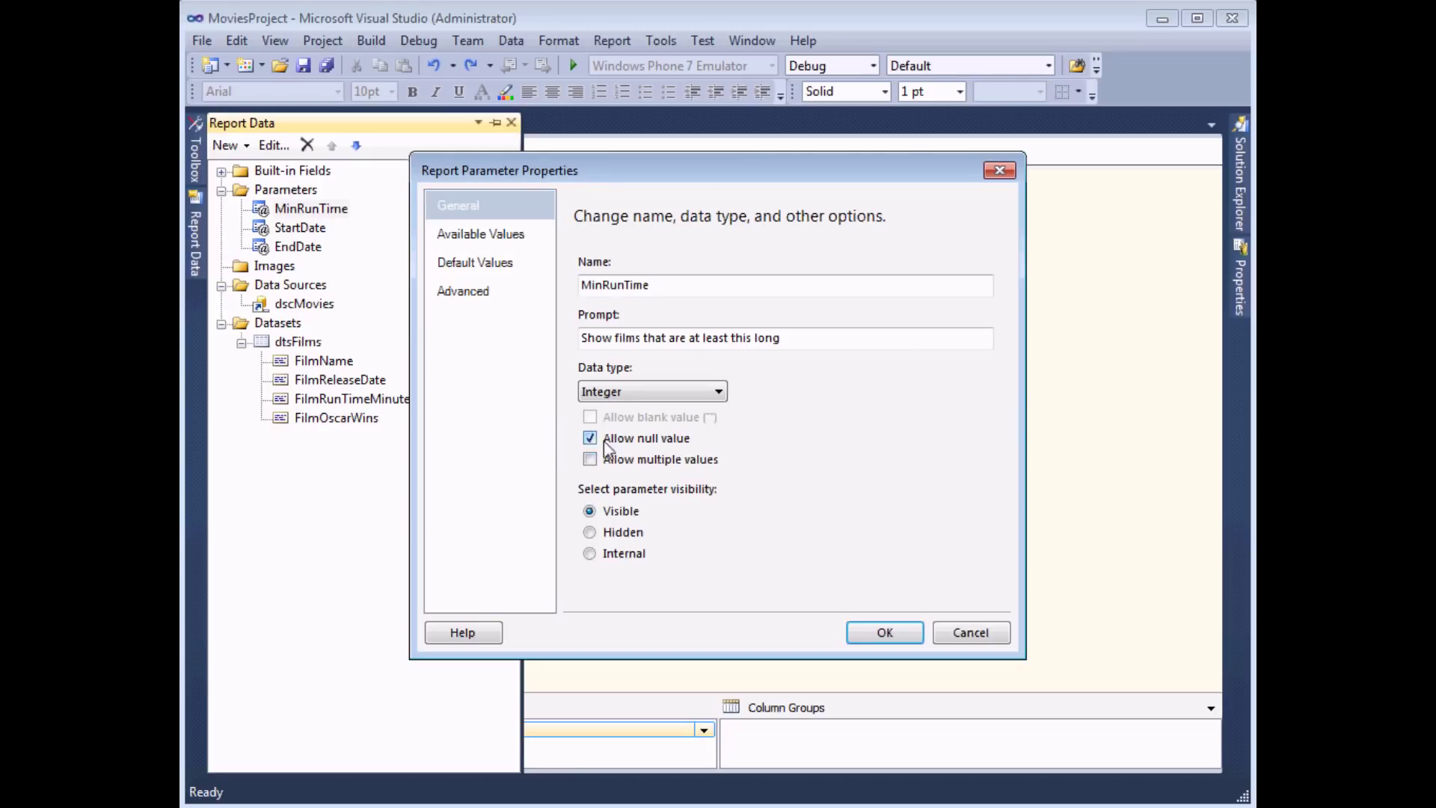
click(883, 633)
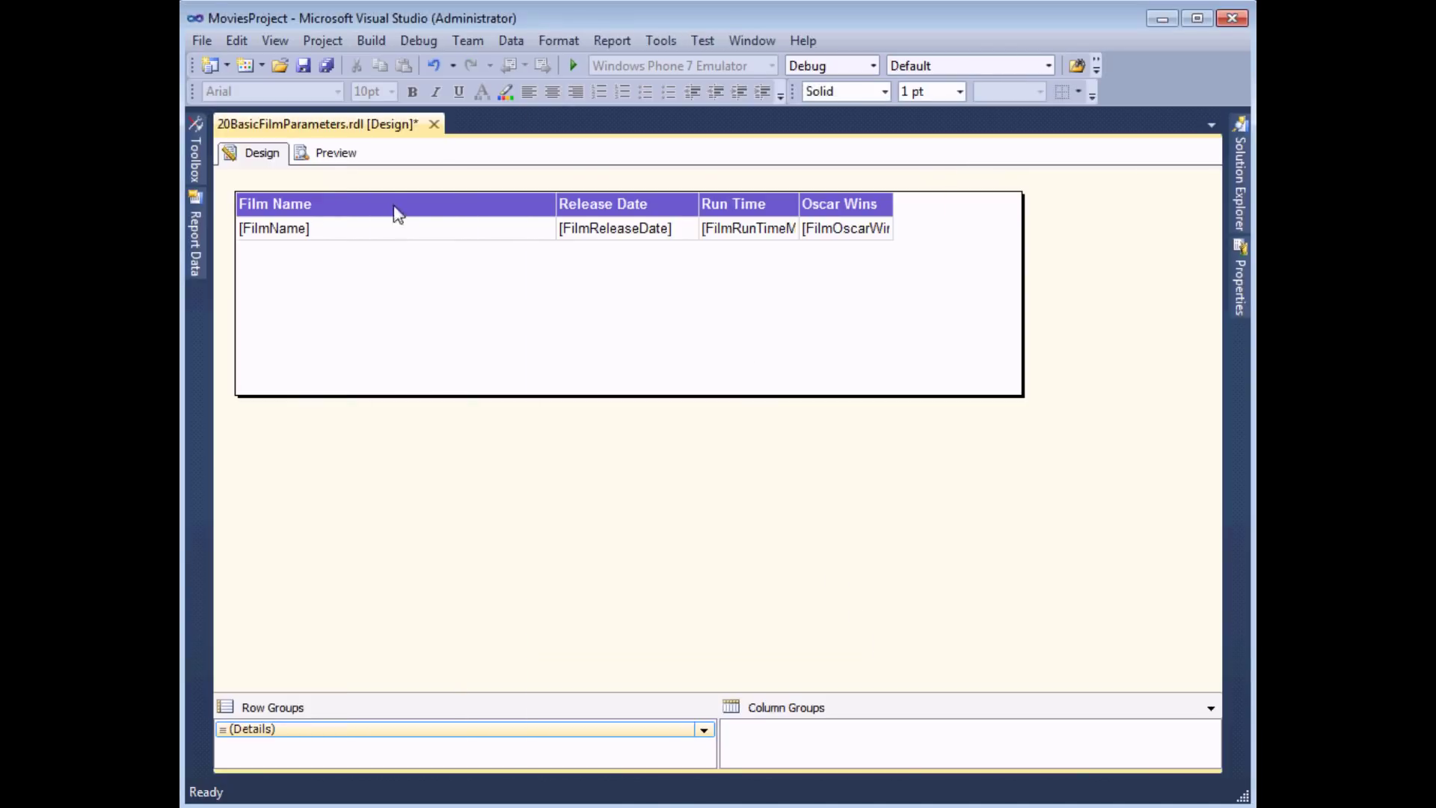
Preview the report with a null minimum run time, start date 1/1/2000 and end date 05/09/2012.
click(344, 160)
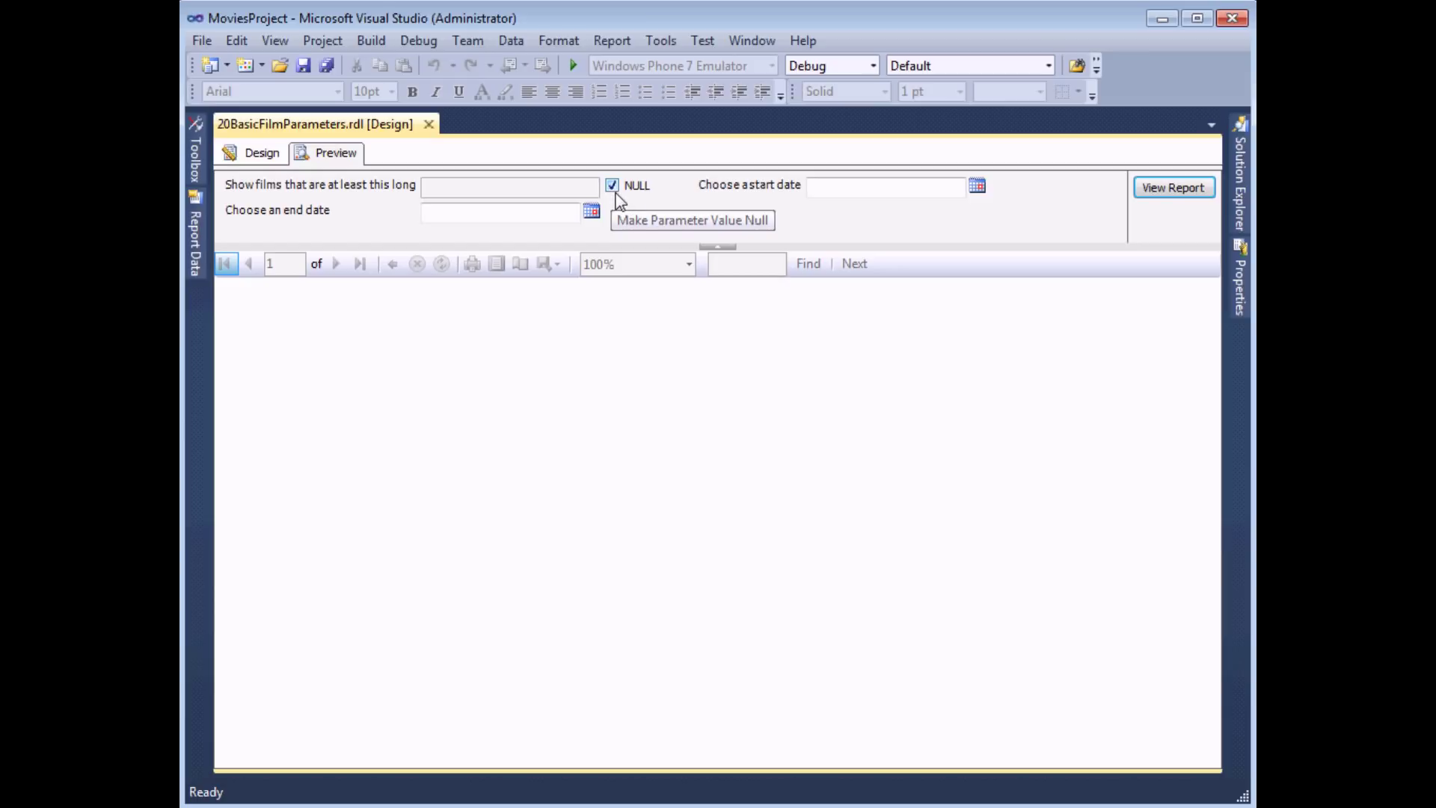
click(860, 187)
text(1/1/2000)
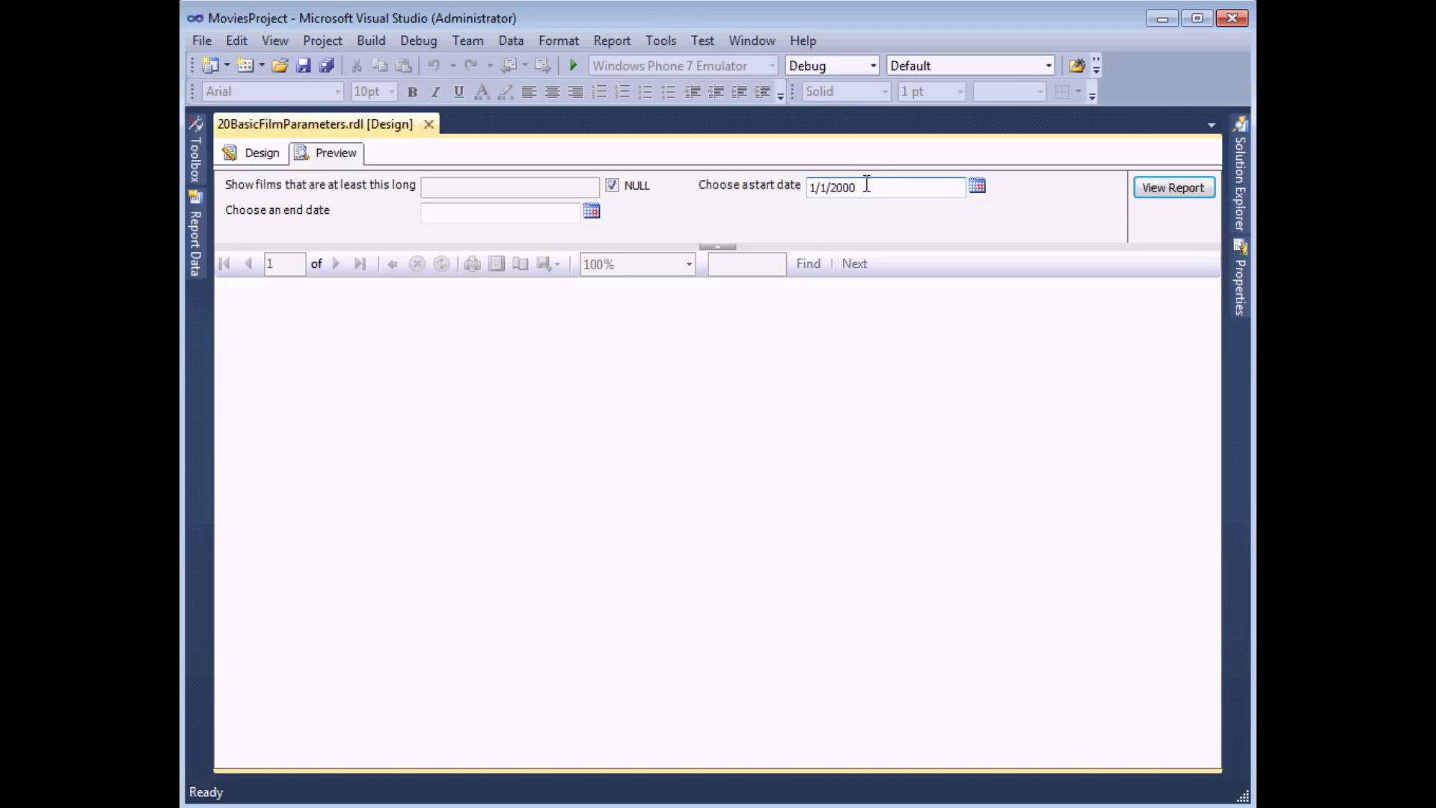
click(590, 211)
click(512, 303)
click(1159, 191)
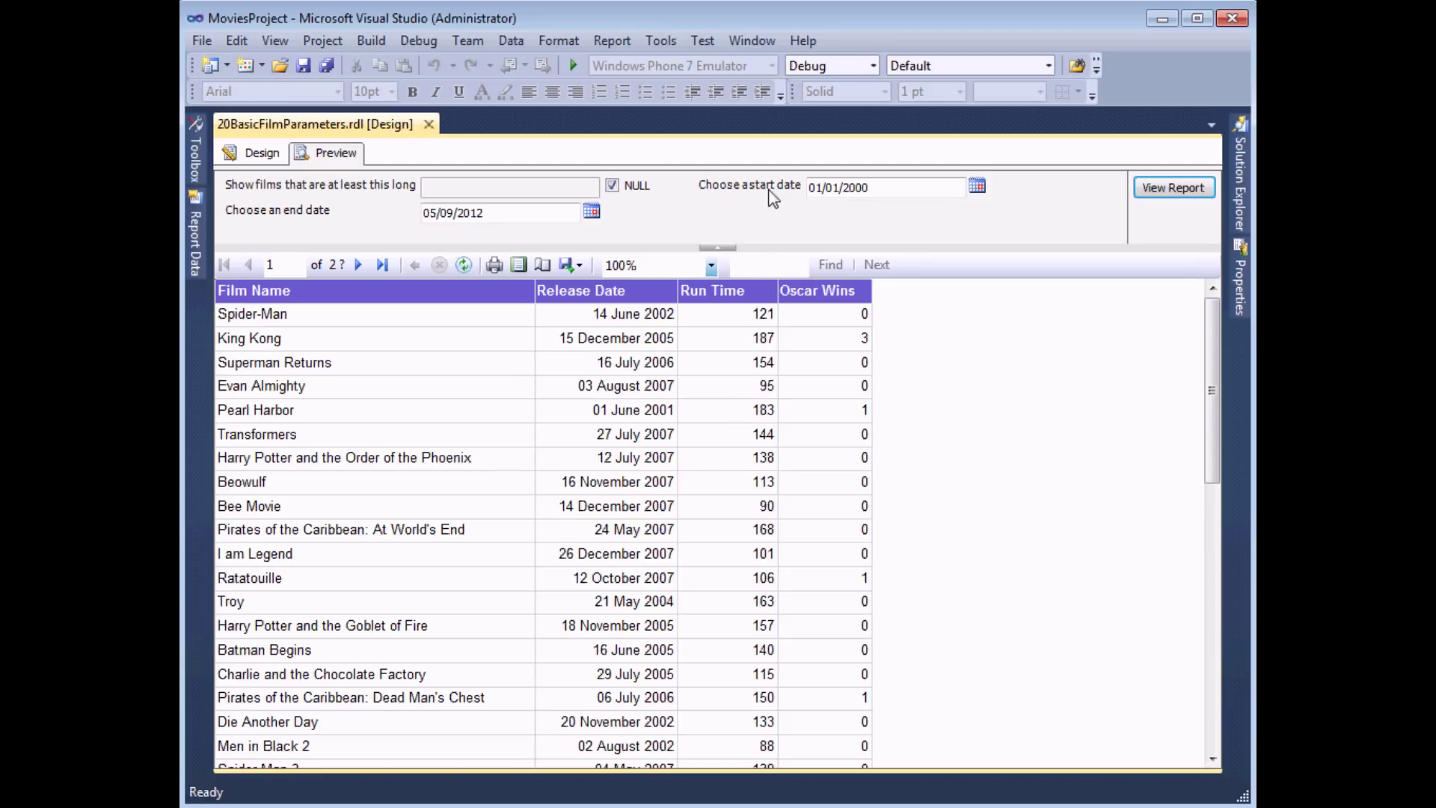
Return to the report design and give the StartDate parameter a specified default value of 1/1/1900.
click(266, 157)
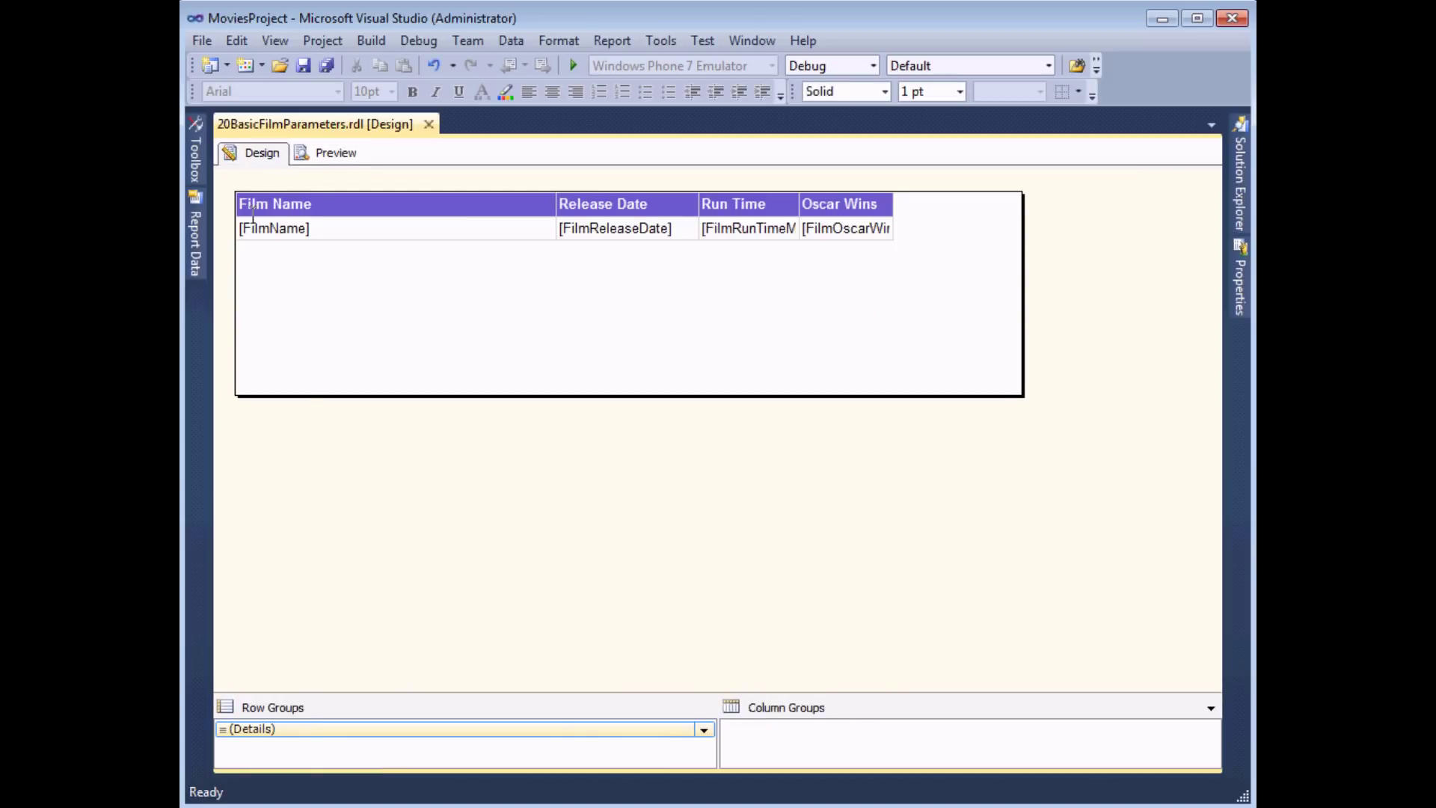
mouse_move(197, 241)
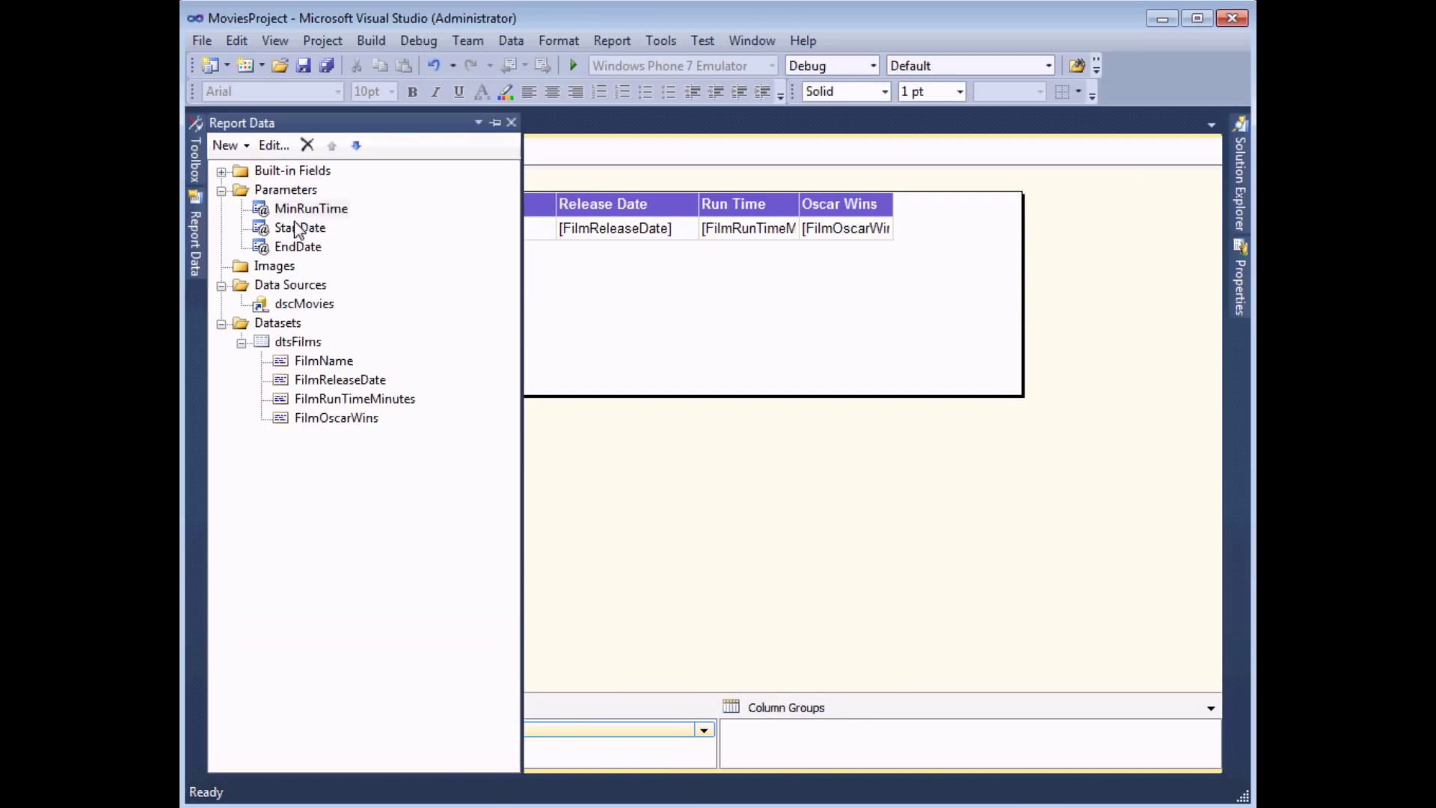
right_click(304, 236)
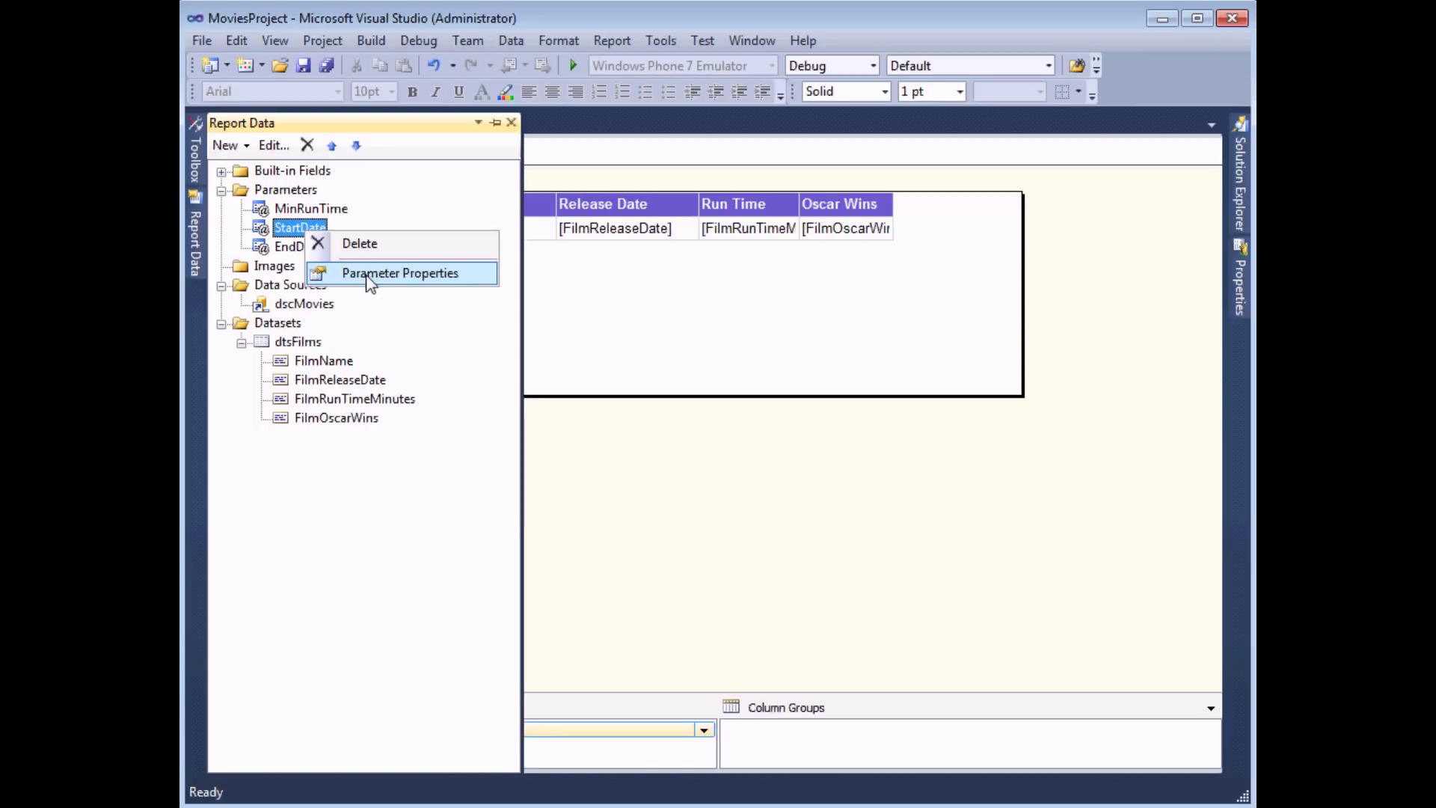
click(396, 276)
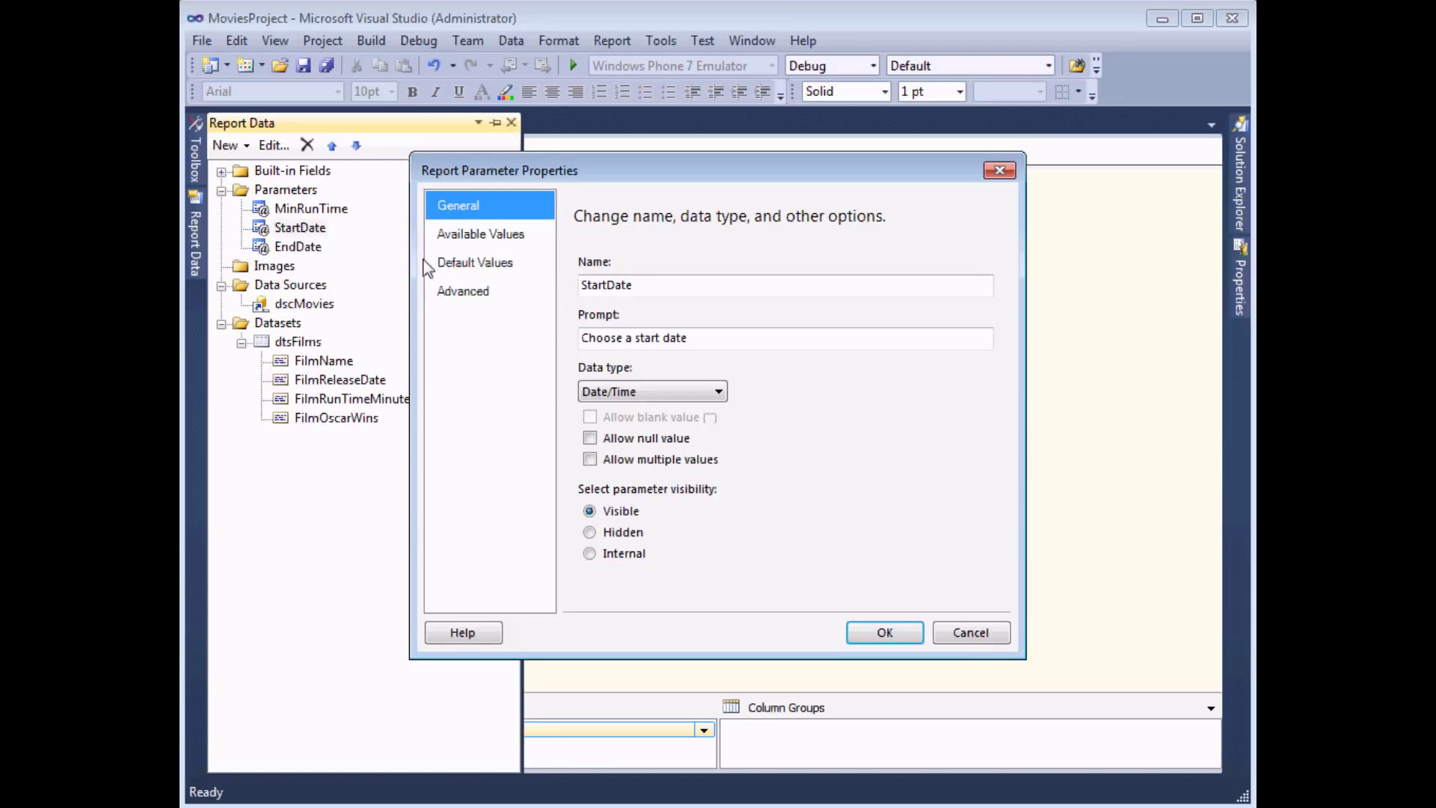
click(474, 267)
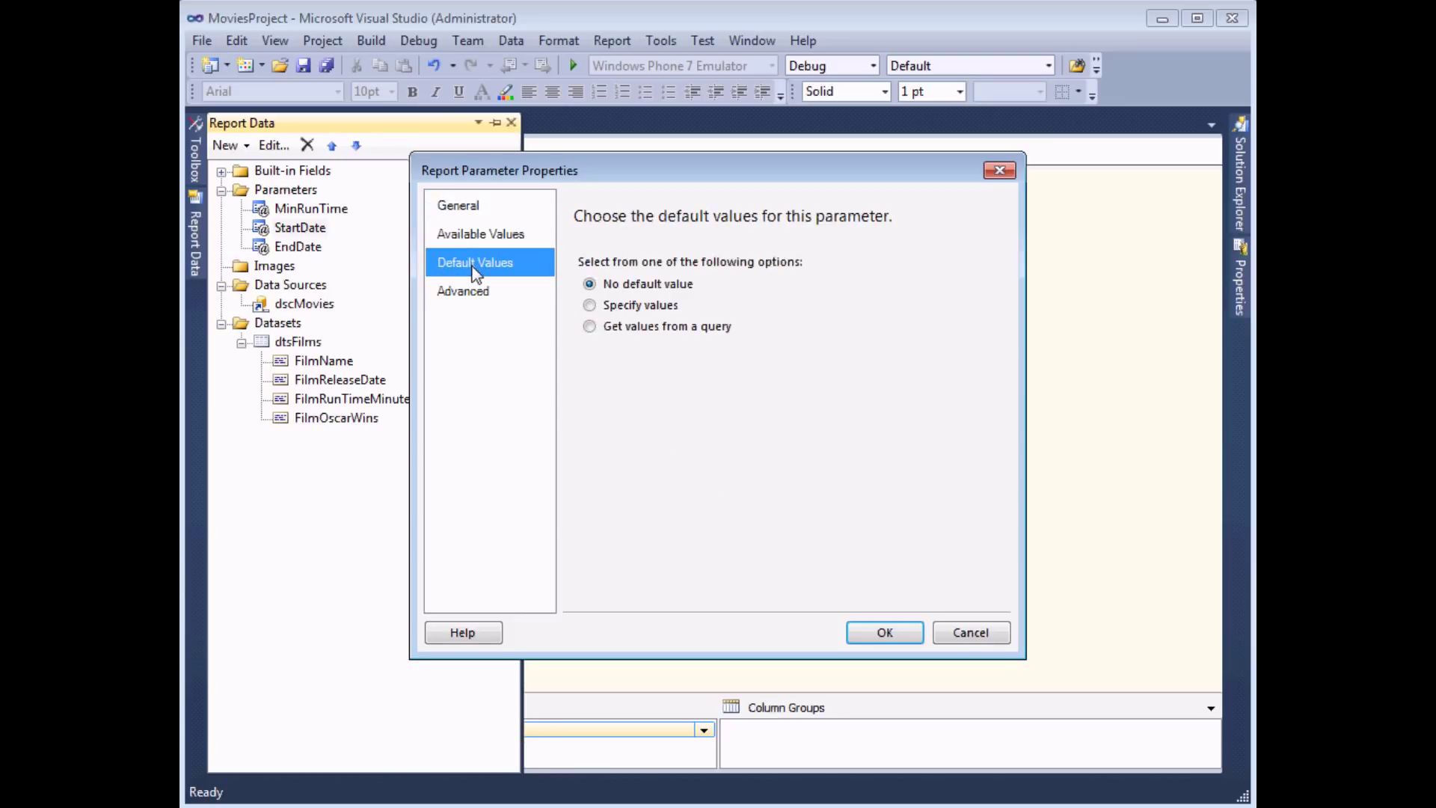
click(590, 306)
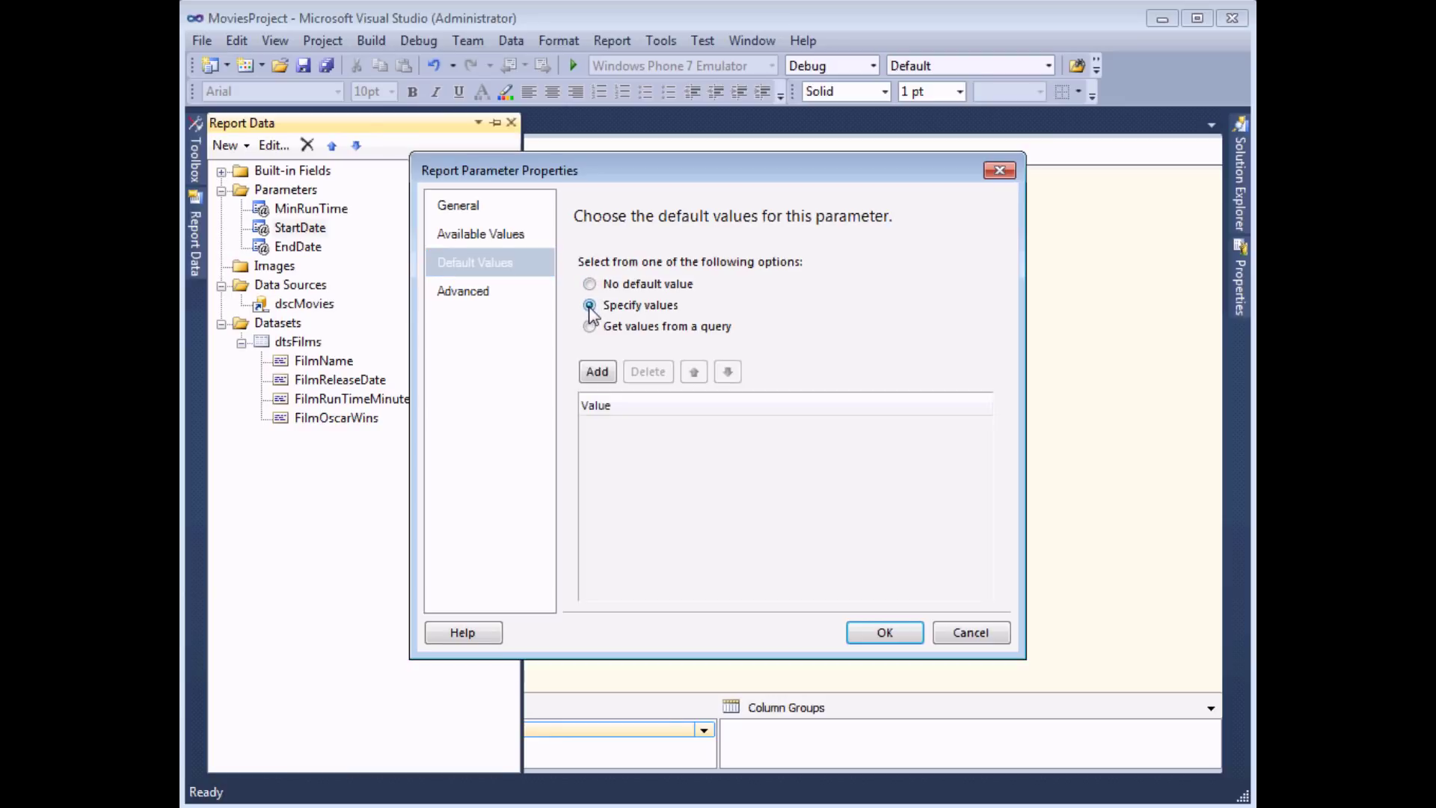
click(598, 373)
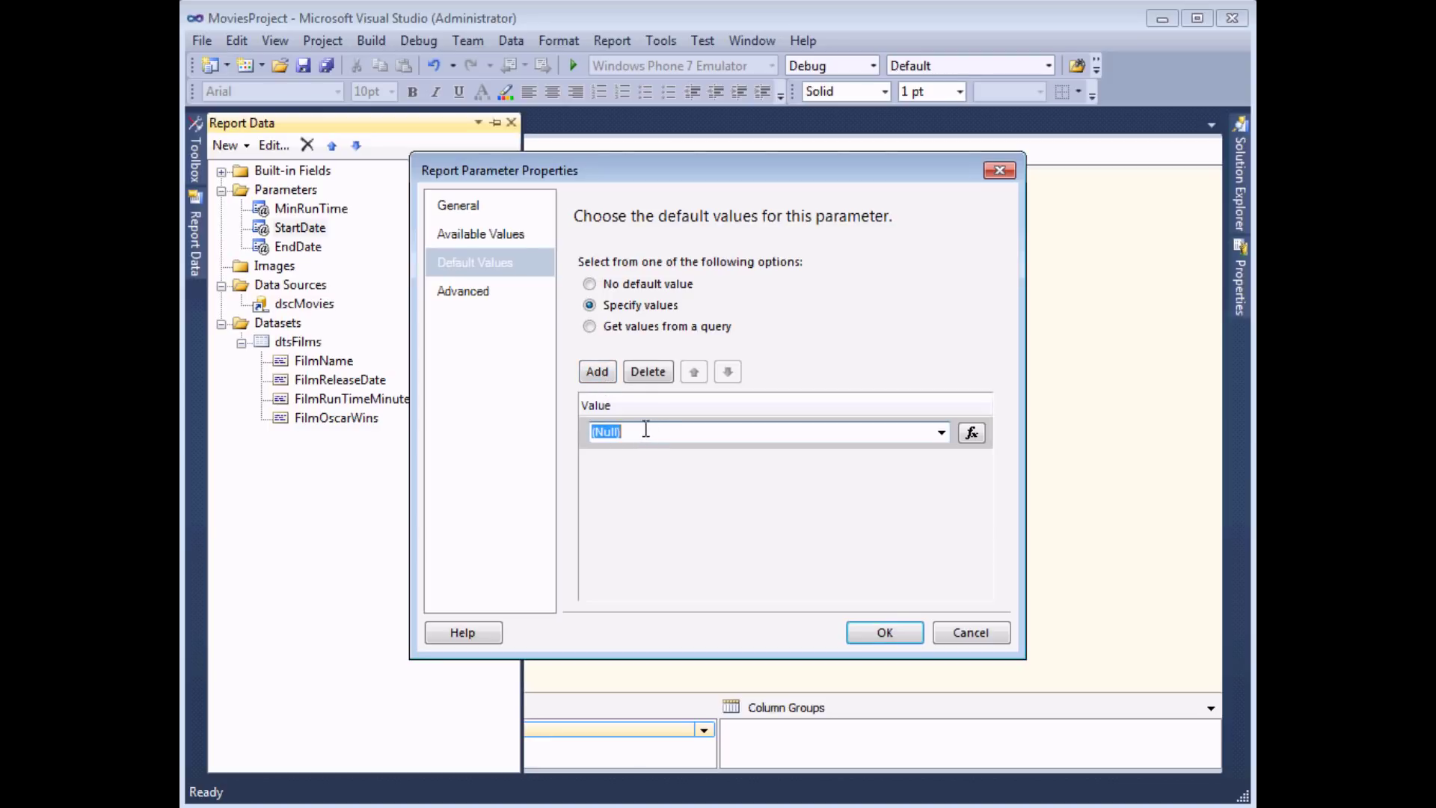
text(1/1/1900)
click(862, 632)
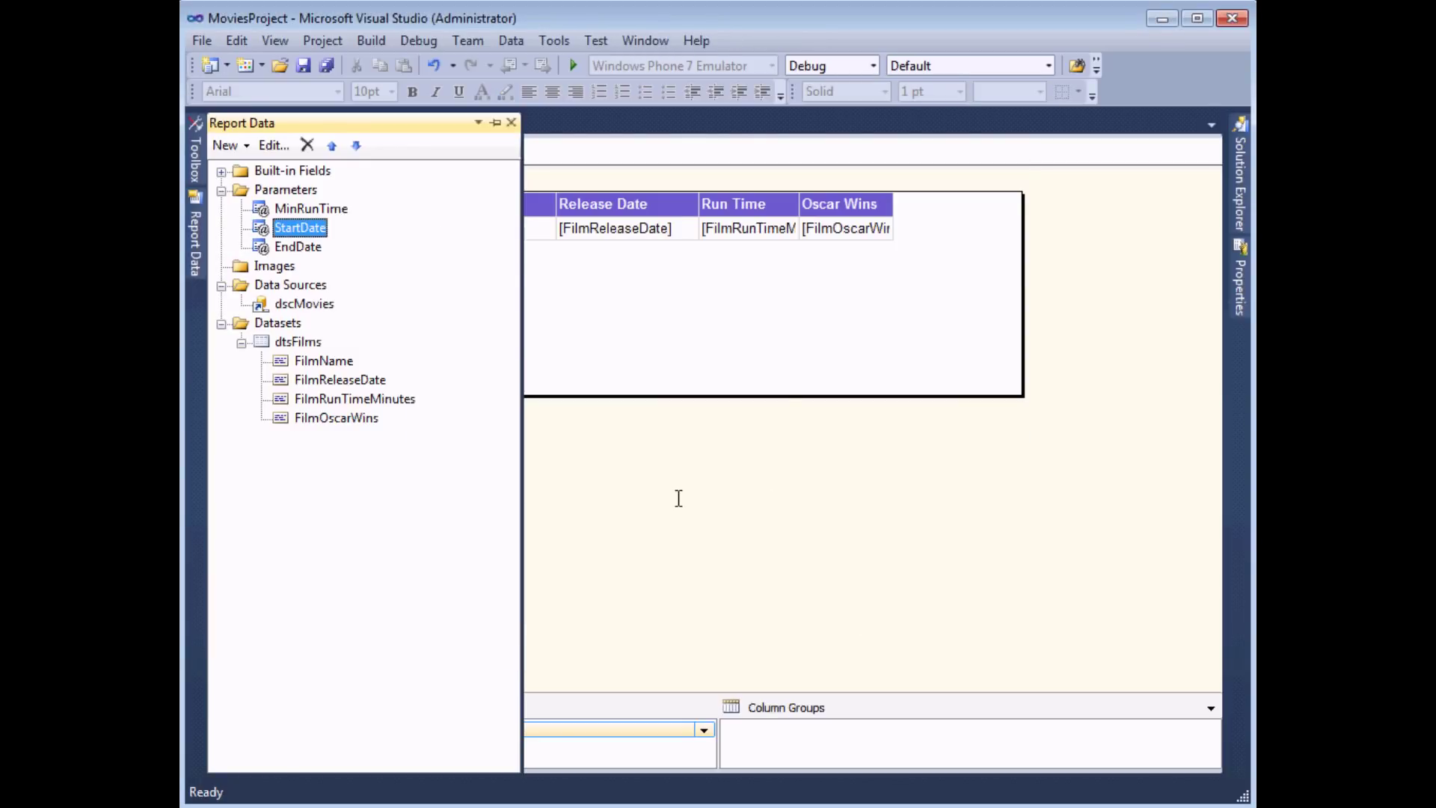
Add a specified default value entry to the EndDate parameter.
click(303, 248)
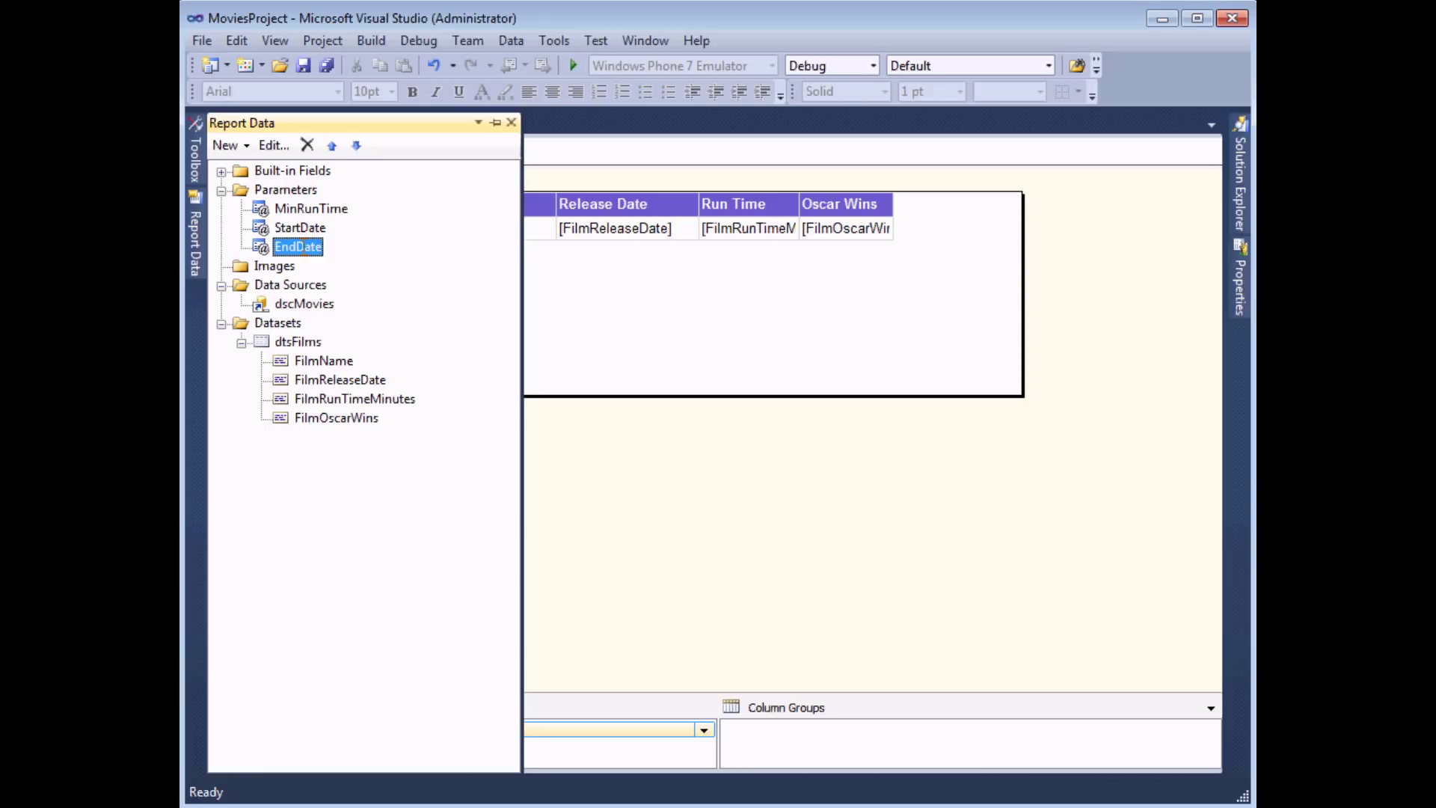
right_click(303, 248)
click(335, 290)
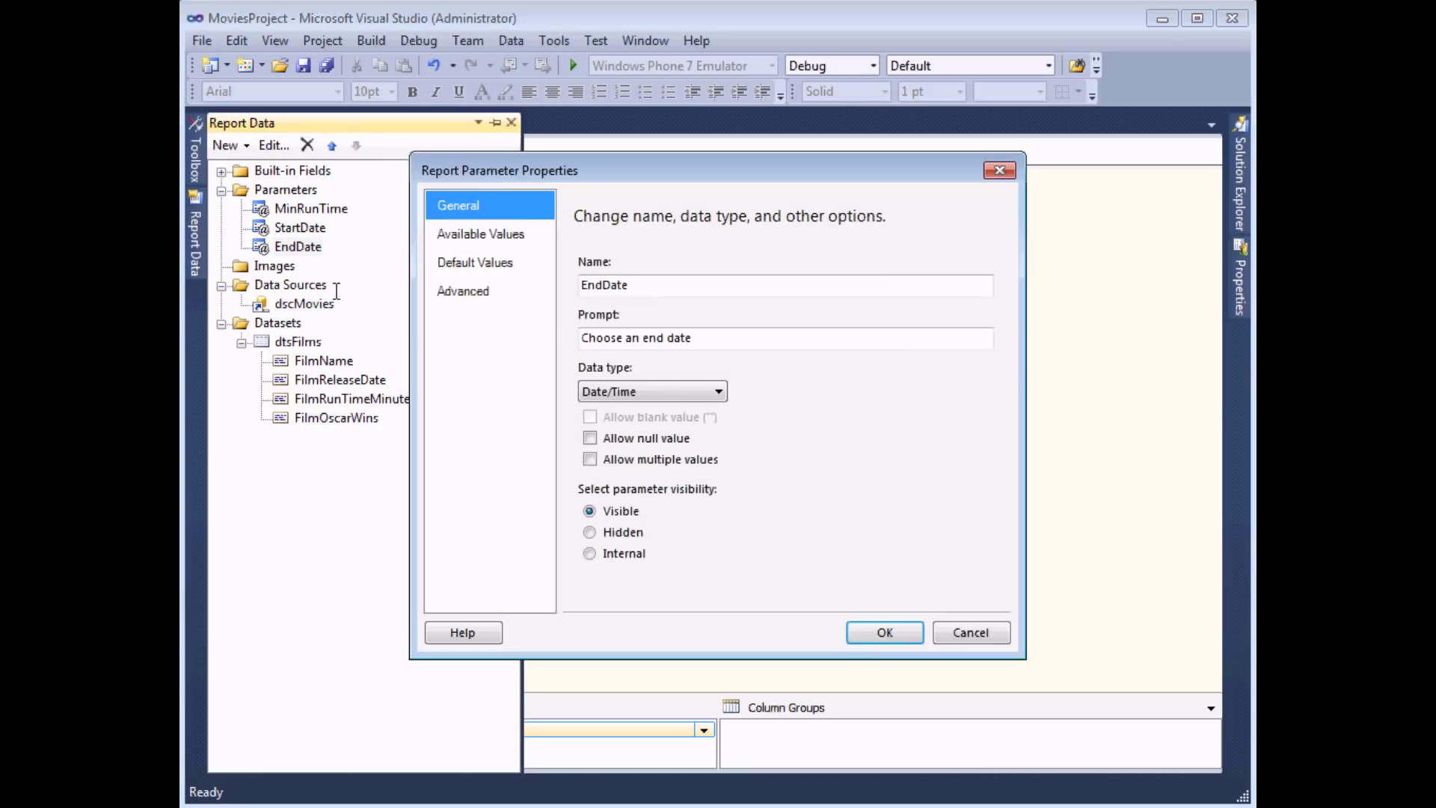
click(484, 262)
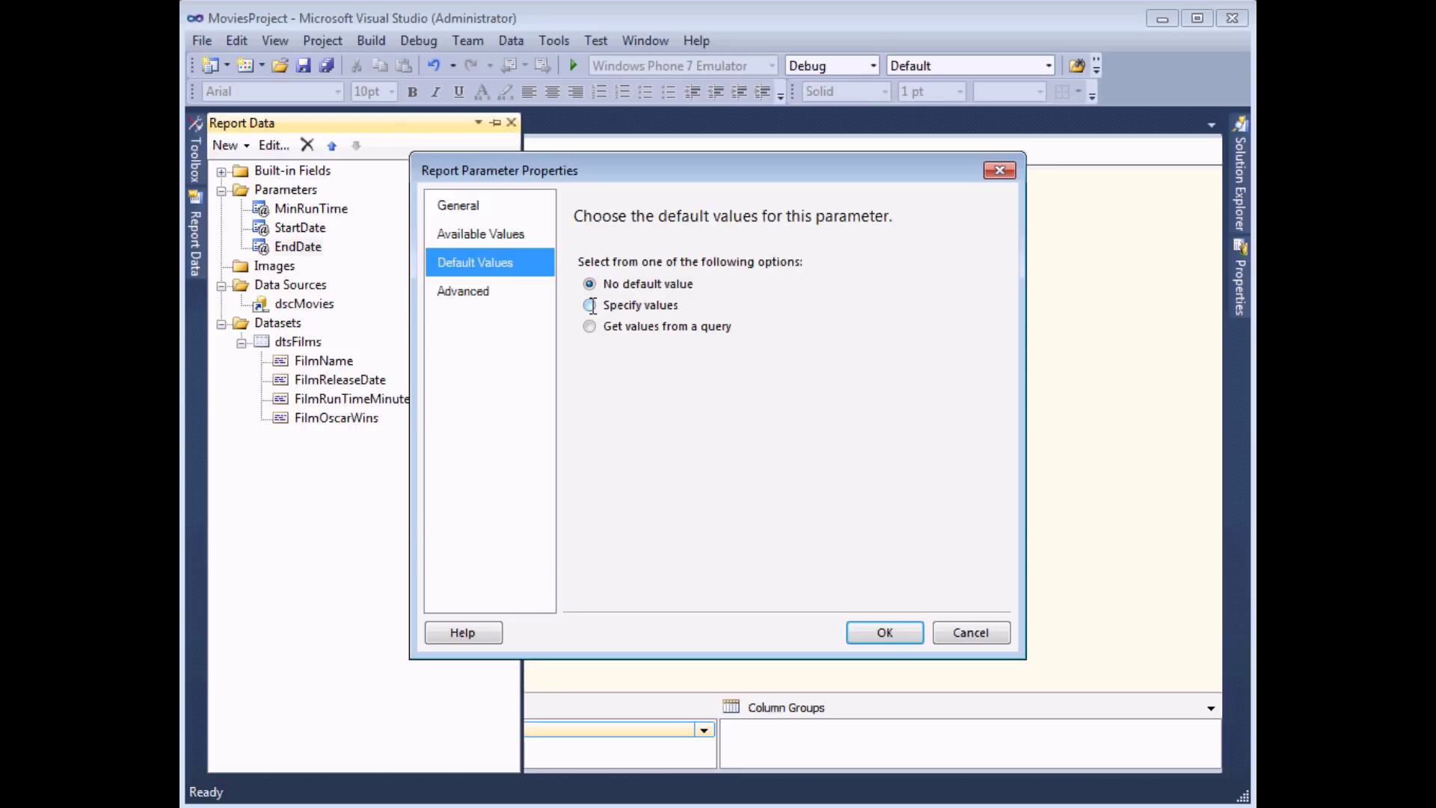
click(590, 305)
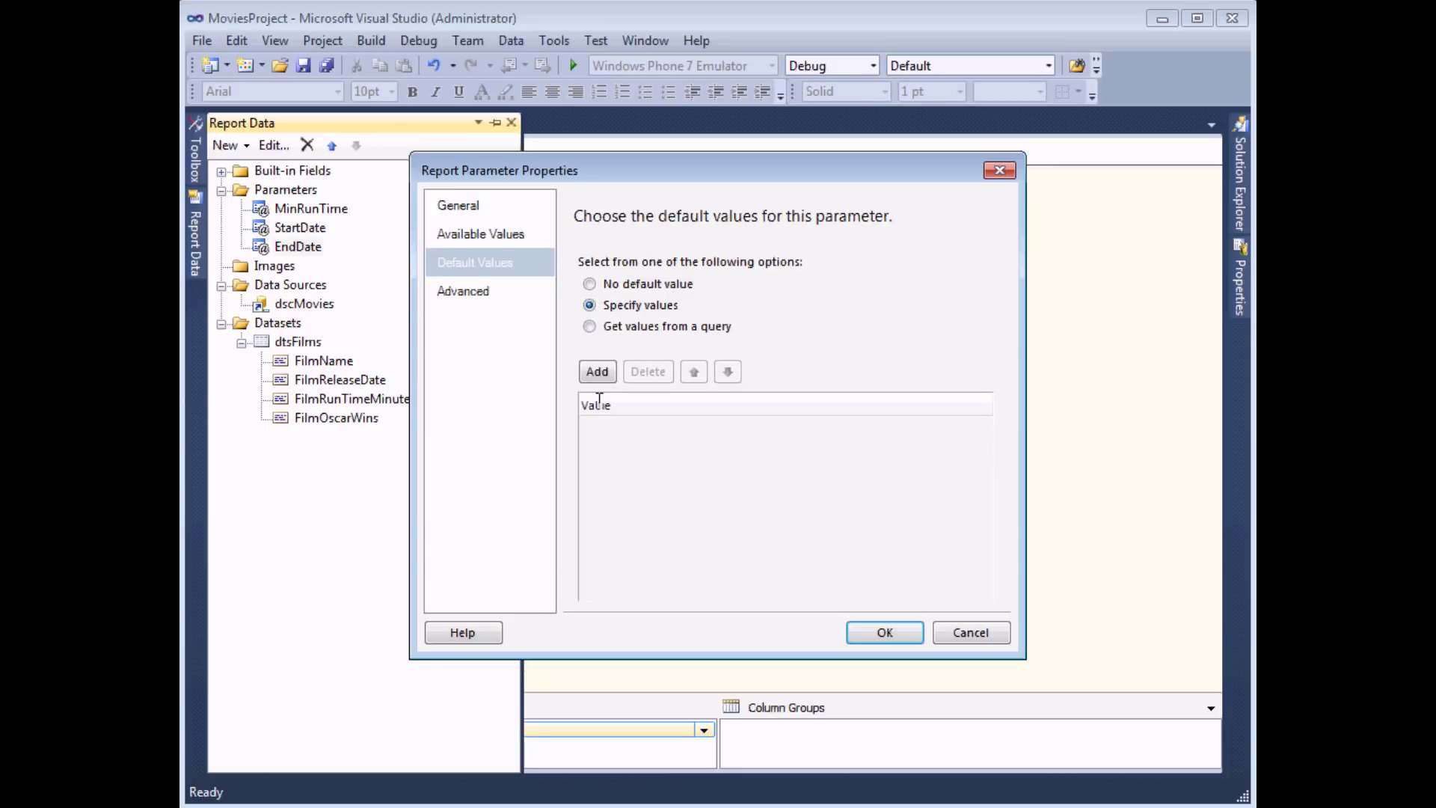
click(601, 371)
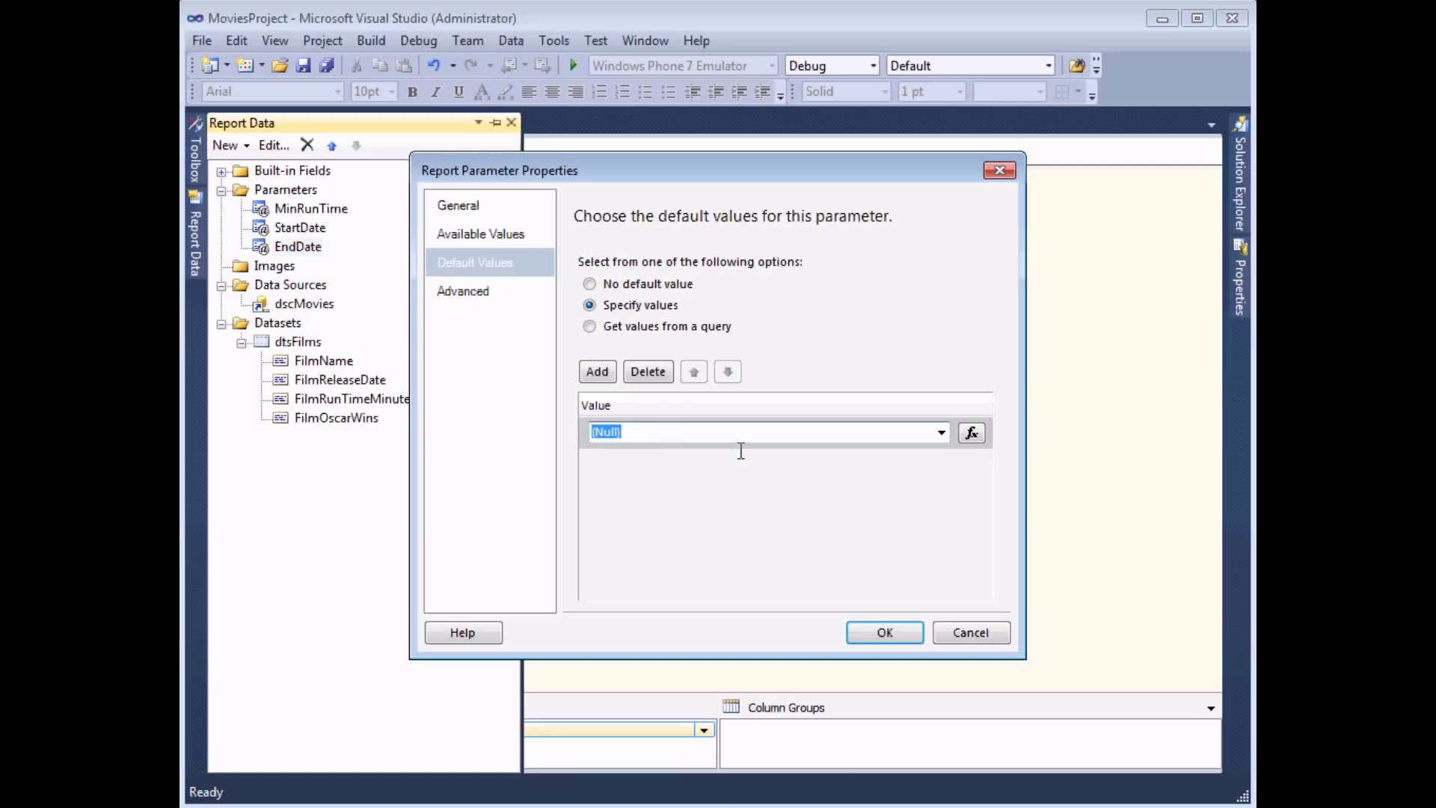
Set the EndDate default value to the expression =Today() using the Date & Time functions, and save the parameter properties.
click(972, 434)
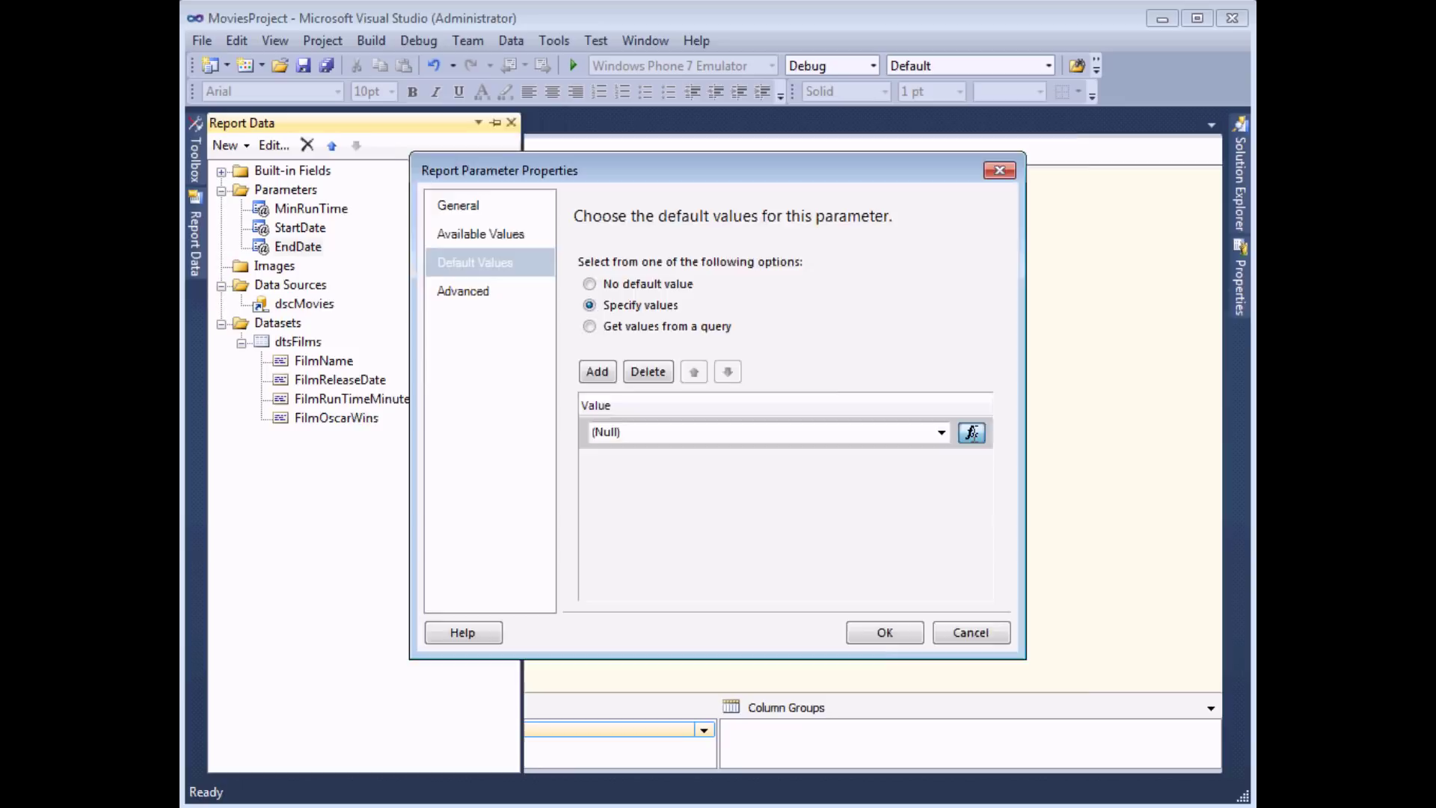
drag(455, 192, 372, 187)
key(Delete)
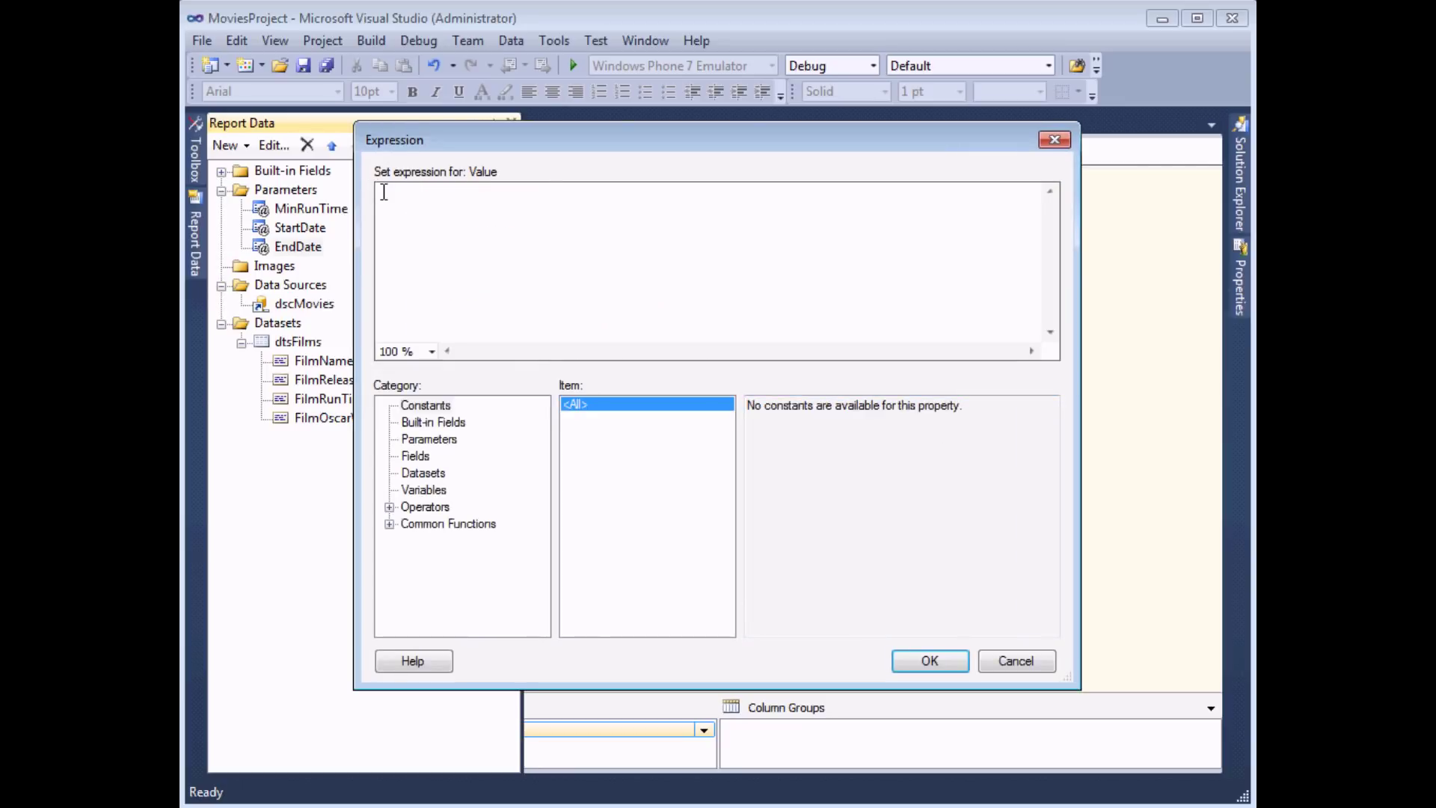
click(389, 523)
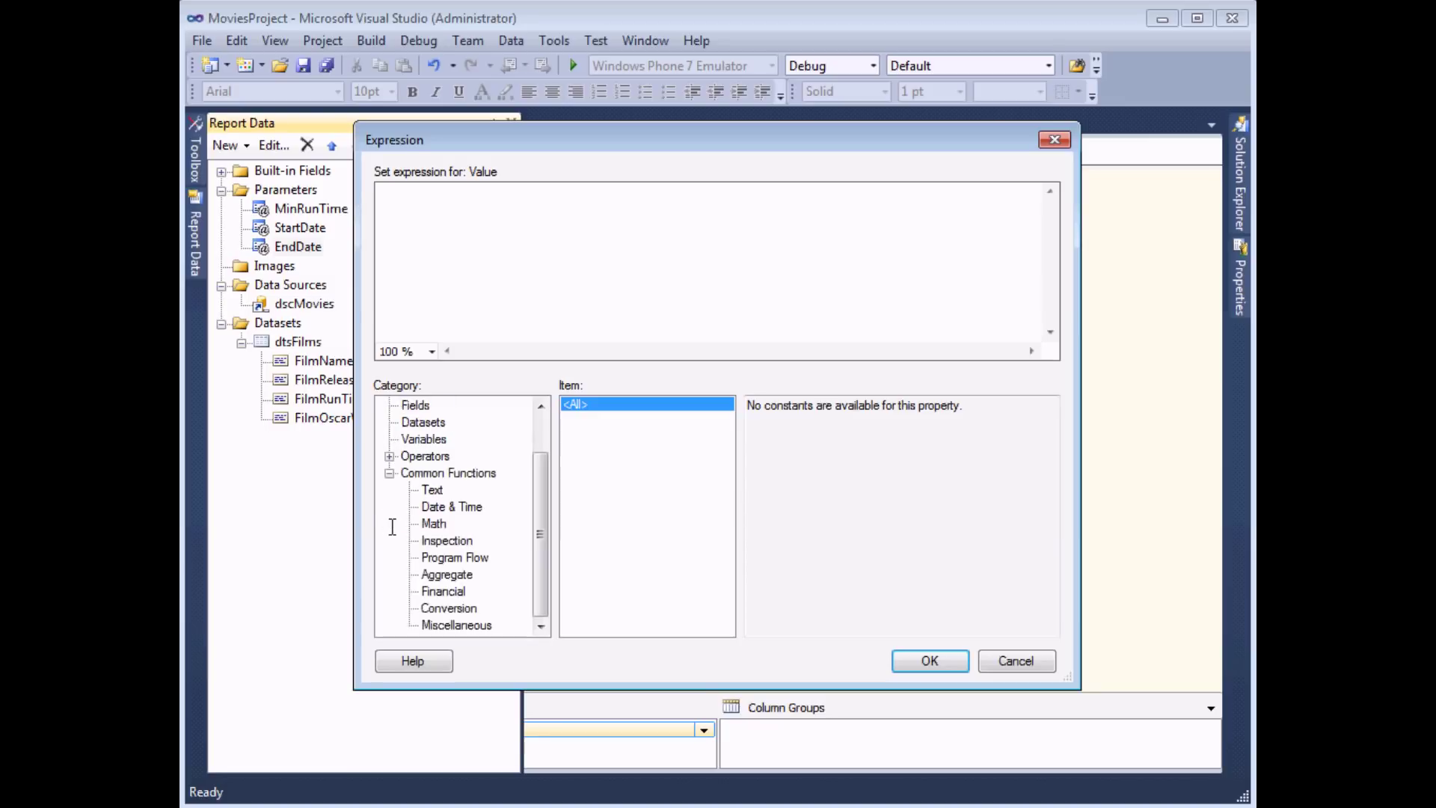
click(455, 506)
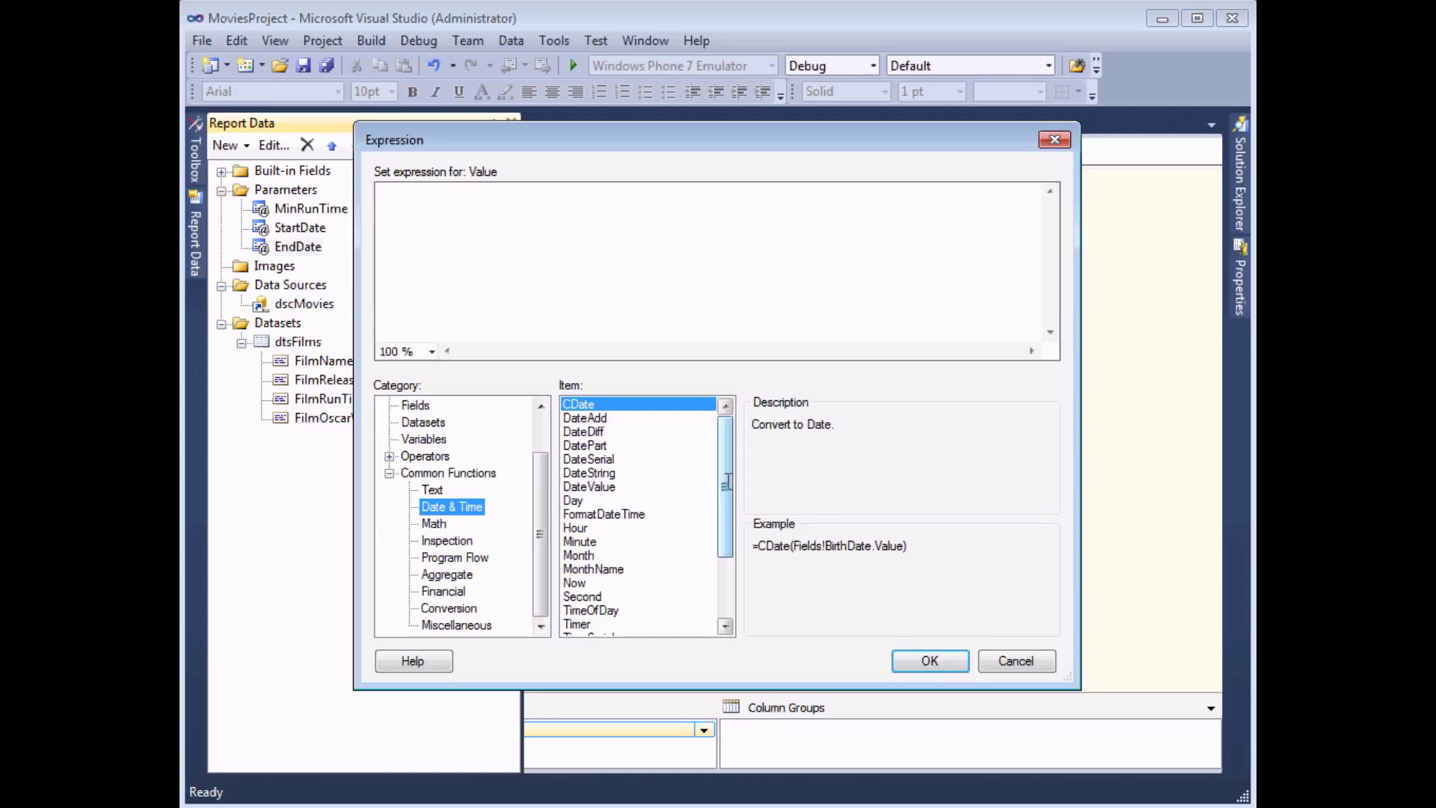
drag(727, 482, 724, 591)
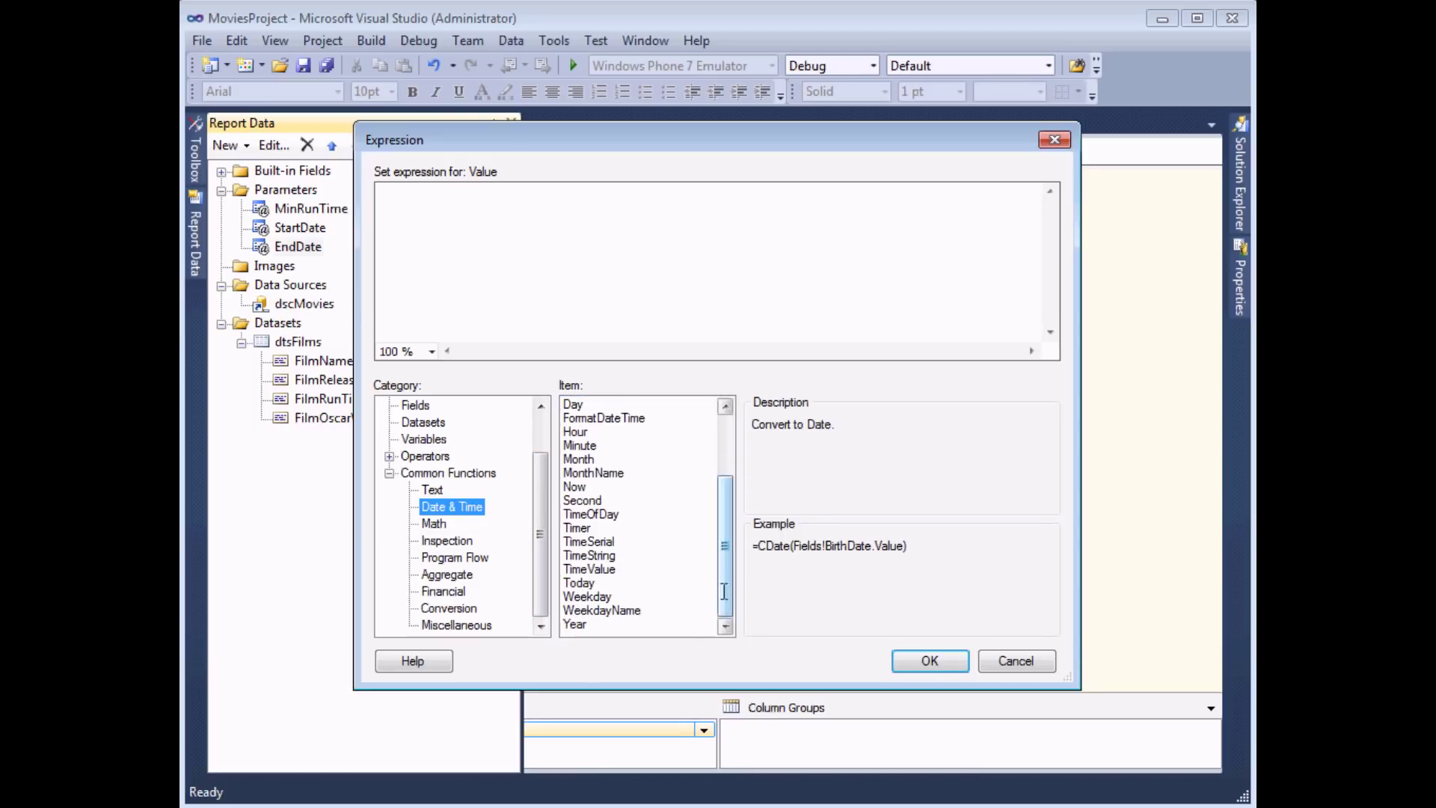
double_click(590, 582)
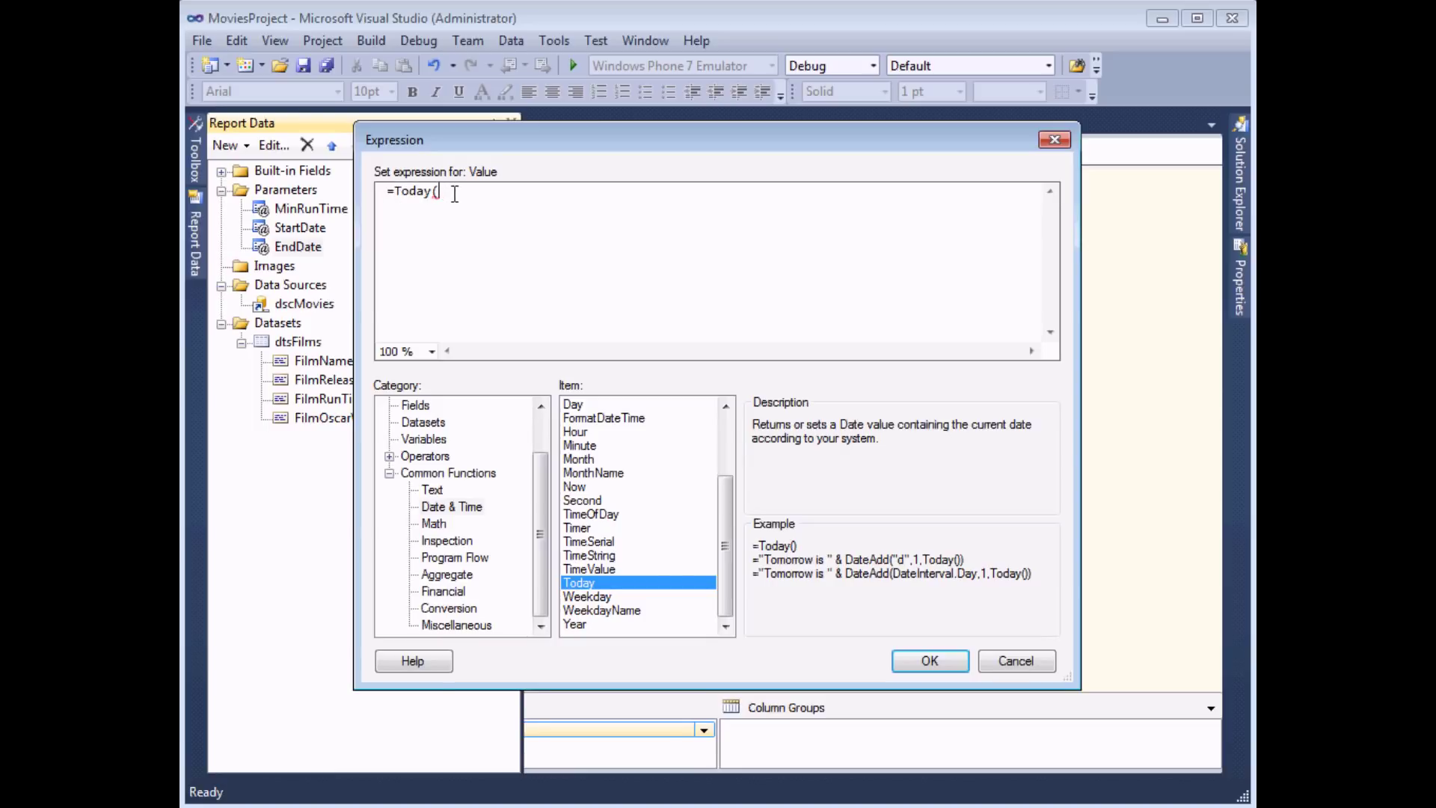
text())
click(916, 660)
click(888, 628)
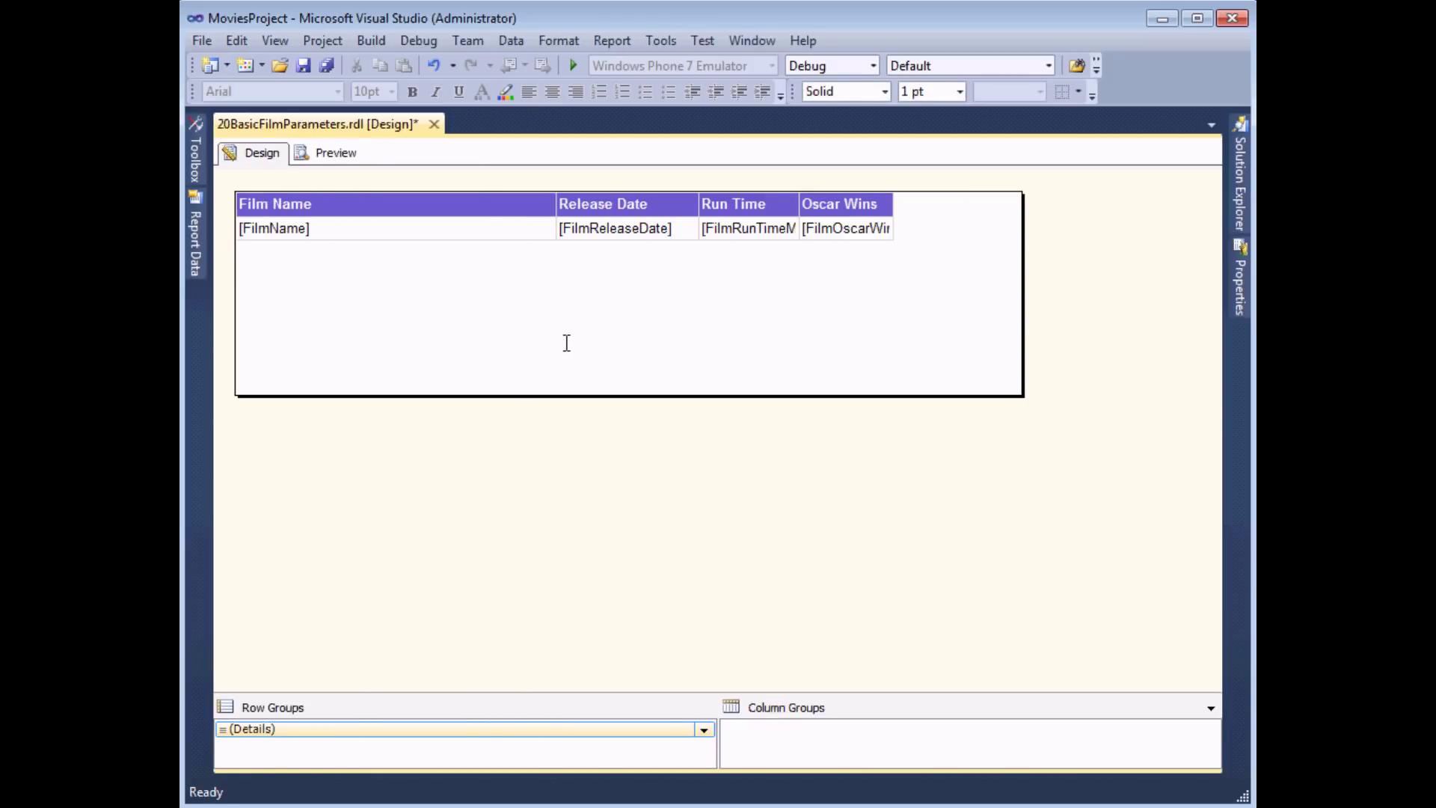
Preview the report with the default start and end dates and a null minimum run time.
click(335, 152)
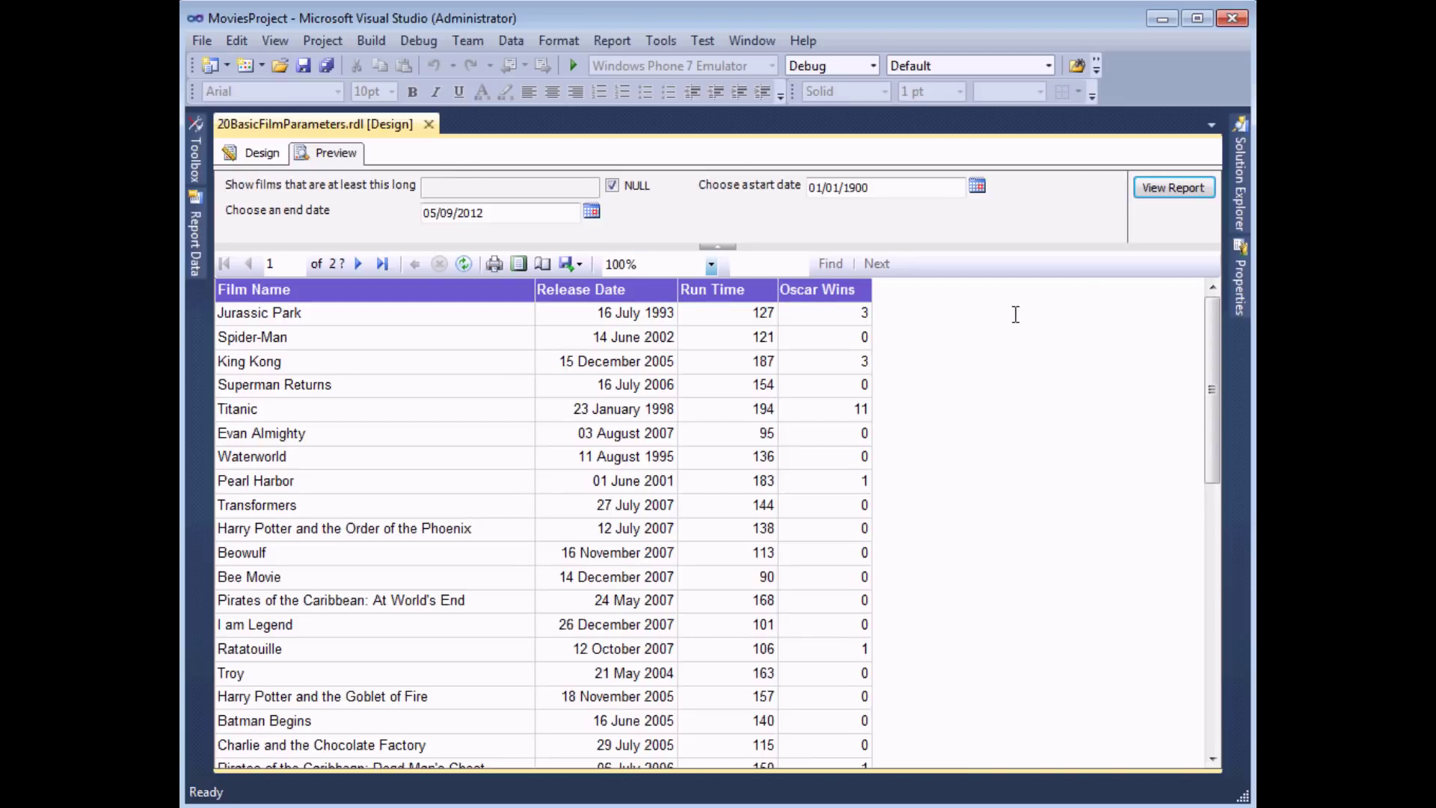
click(1163, 189)
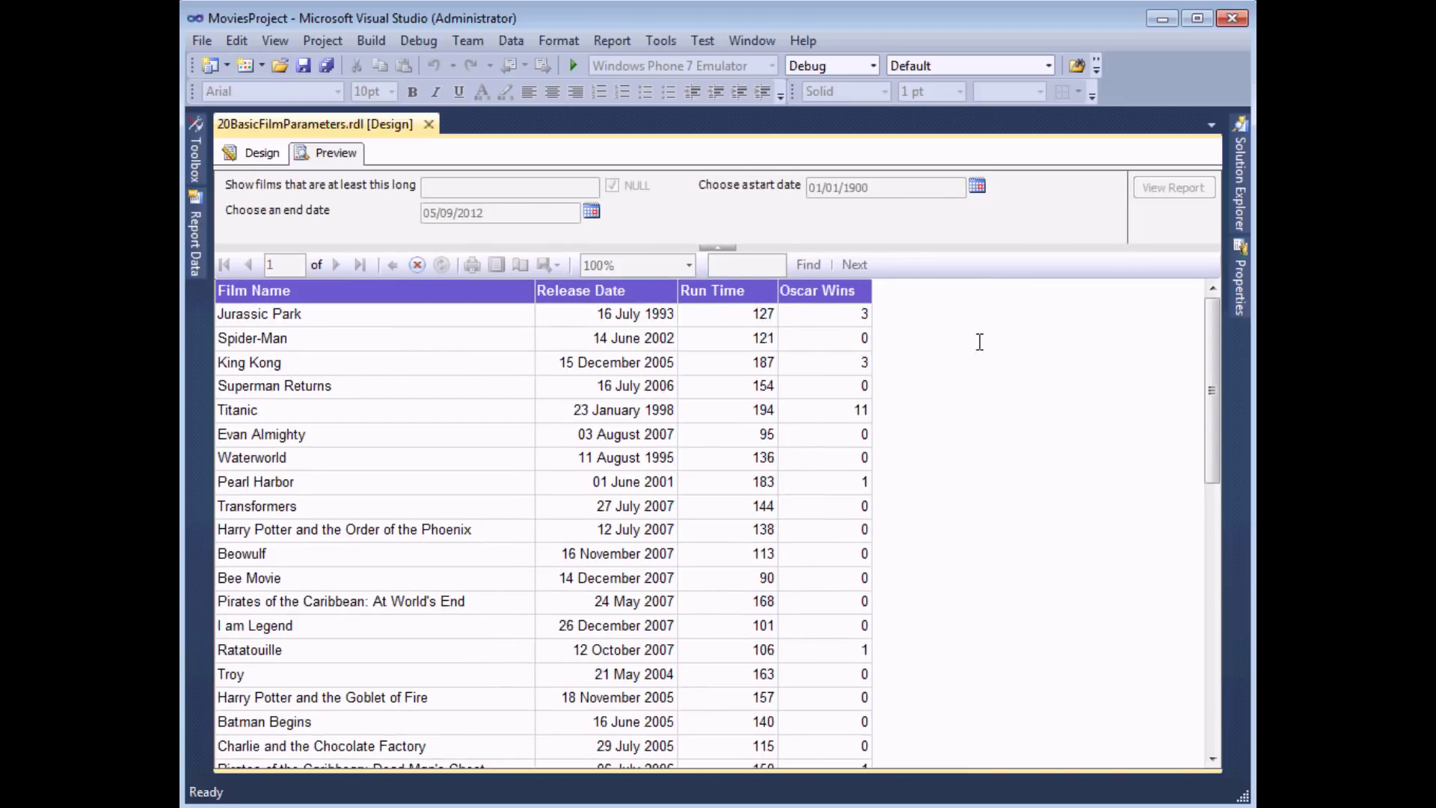
click(1163, 191)
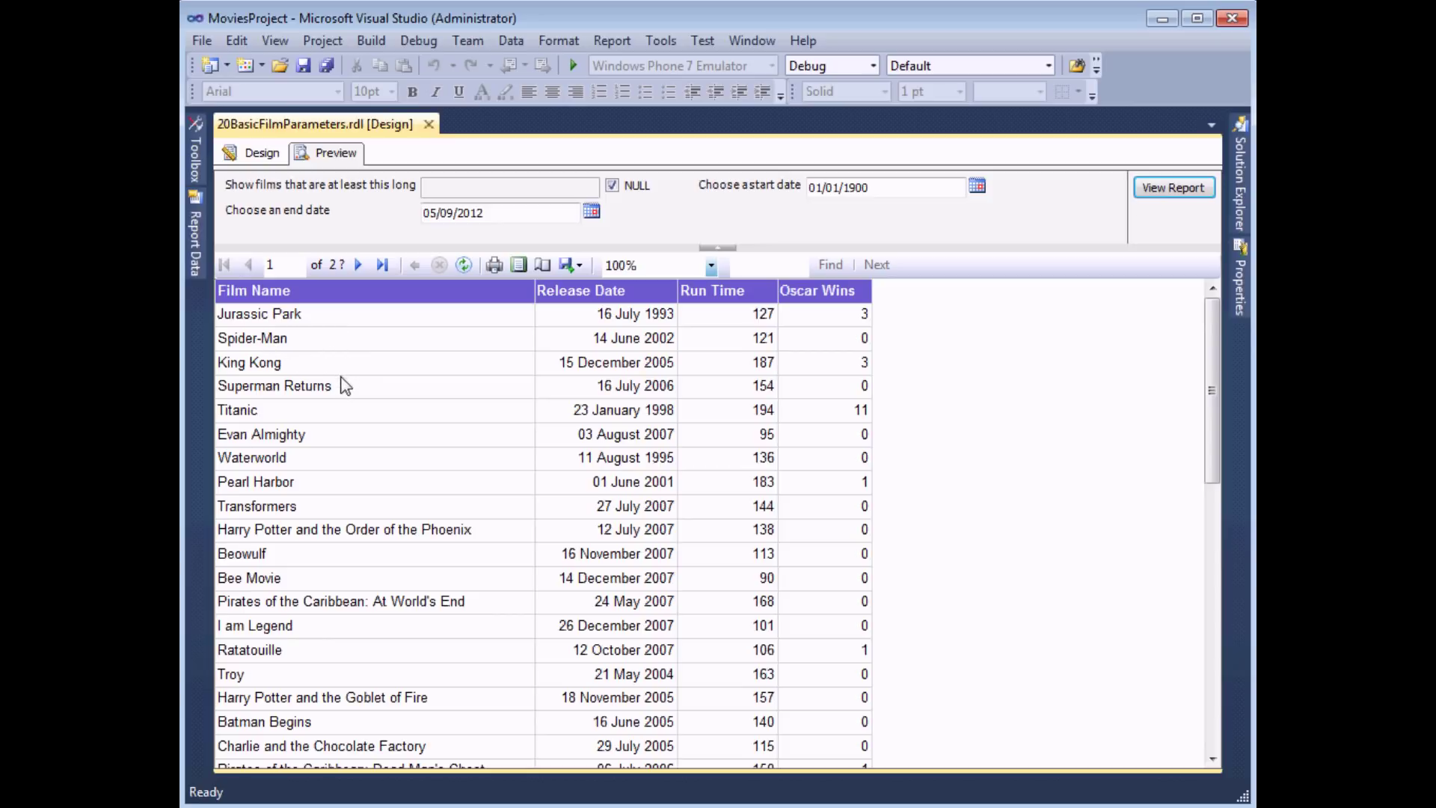
Return to the report design and add a parameter named Filmname with the prompt "Type in part of a film name", allowing blank values.
click(266, 160)
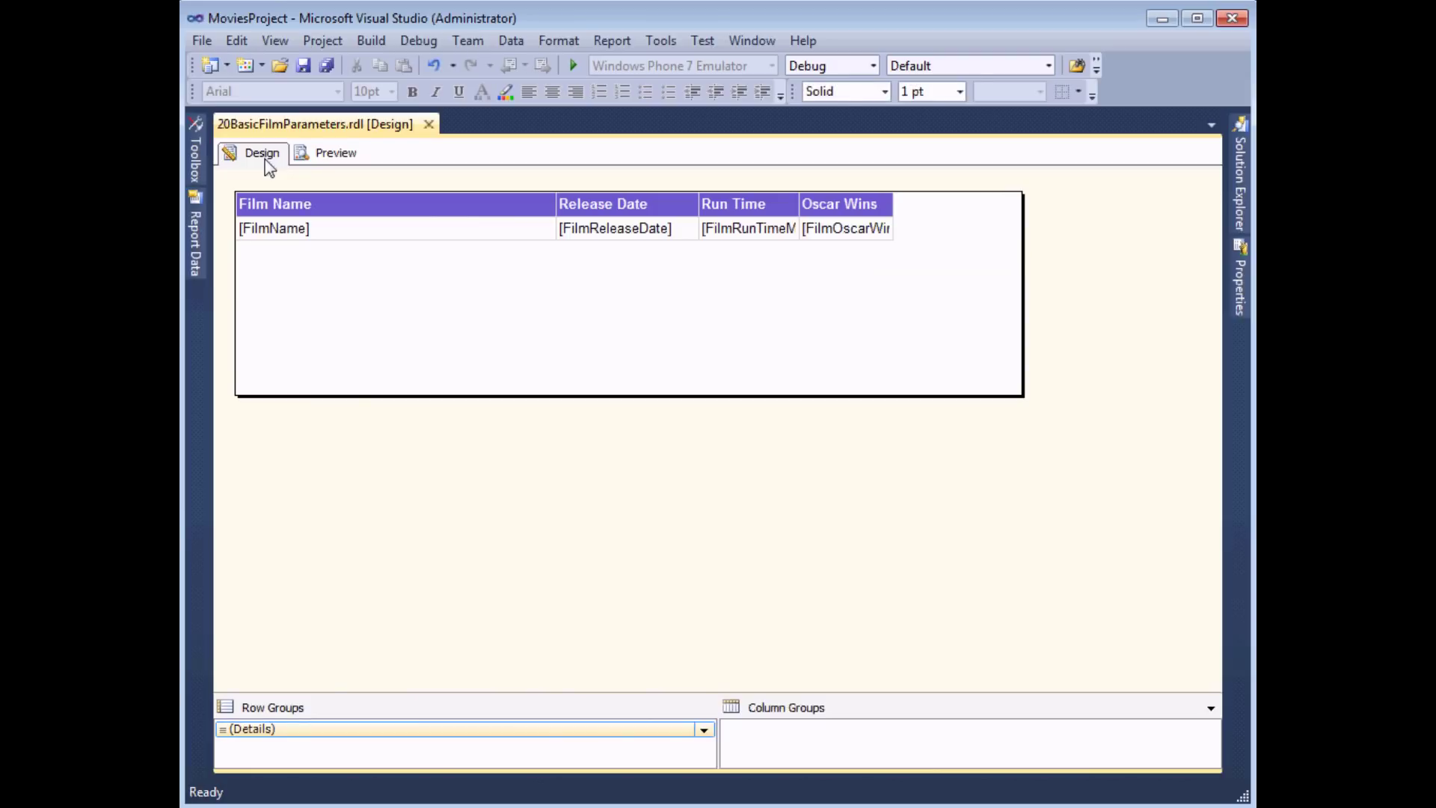
click(196, 245)
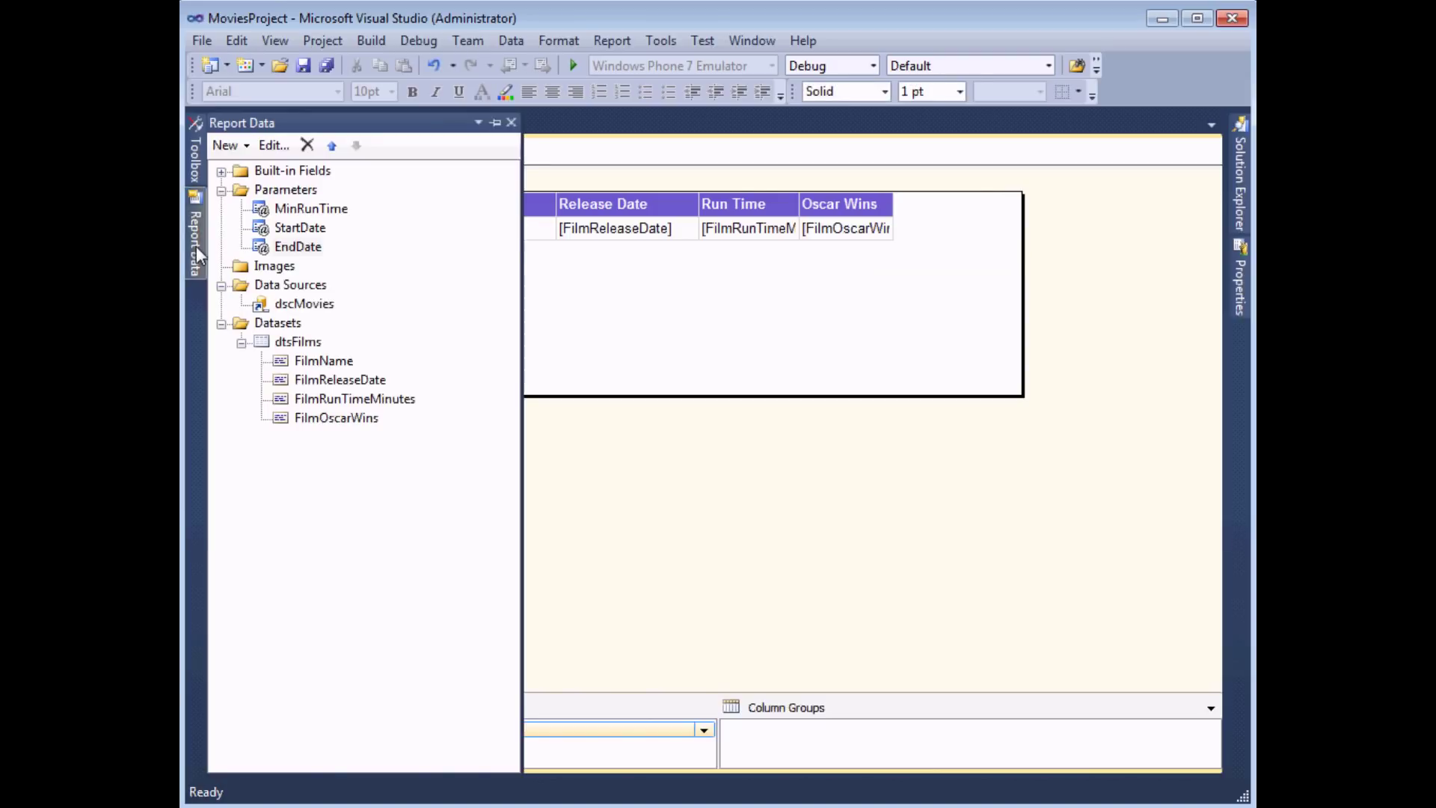
right_click(289, 191)
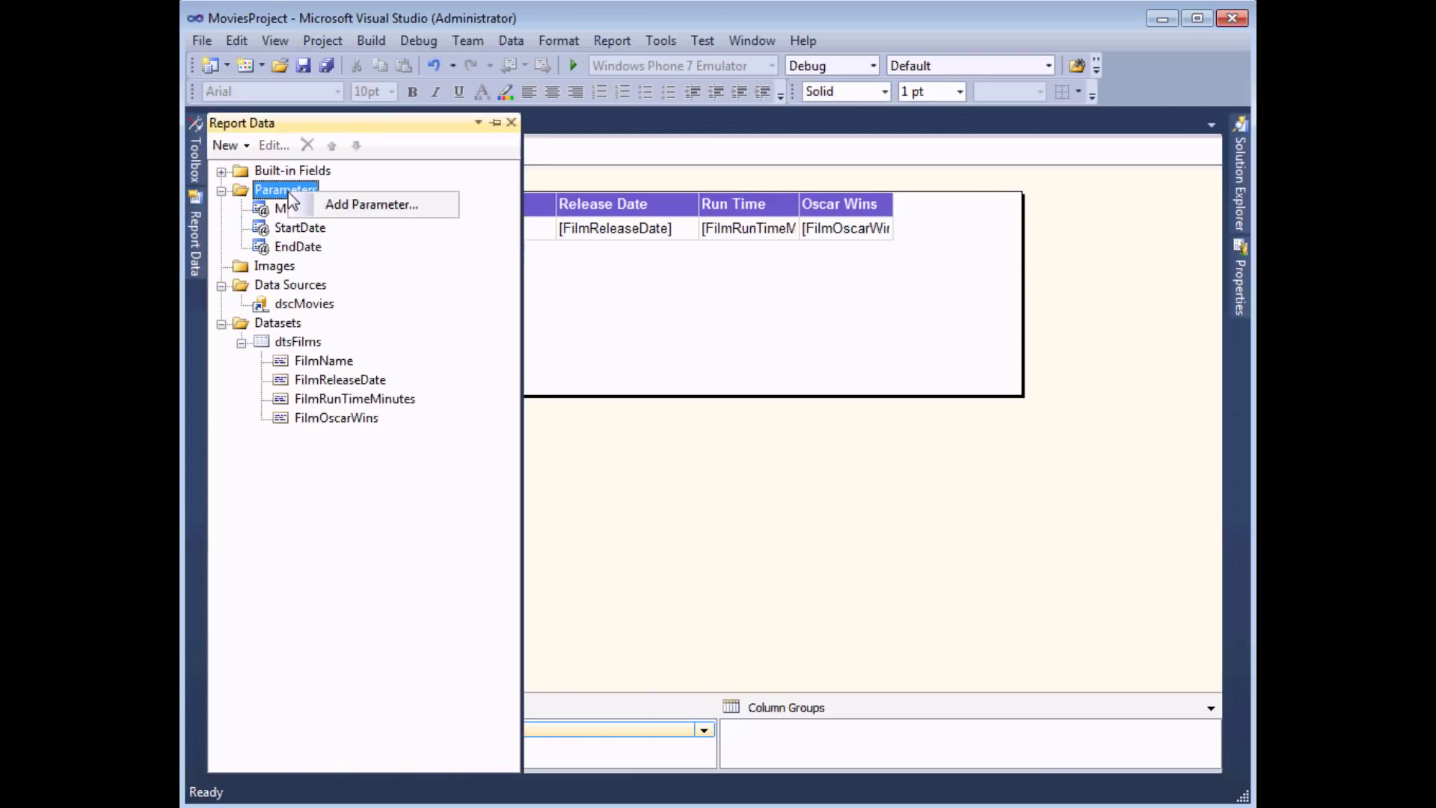
click(340, 205)
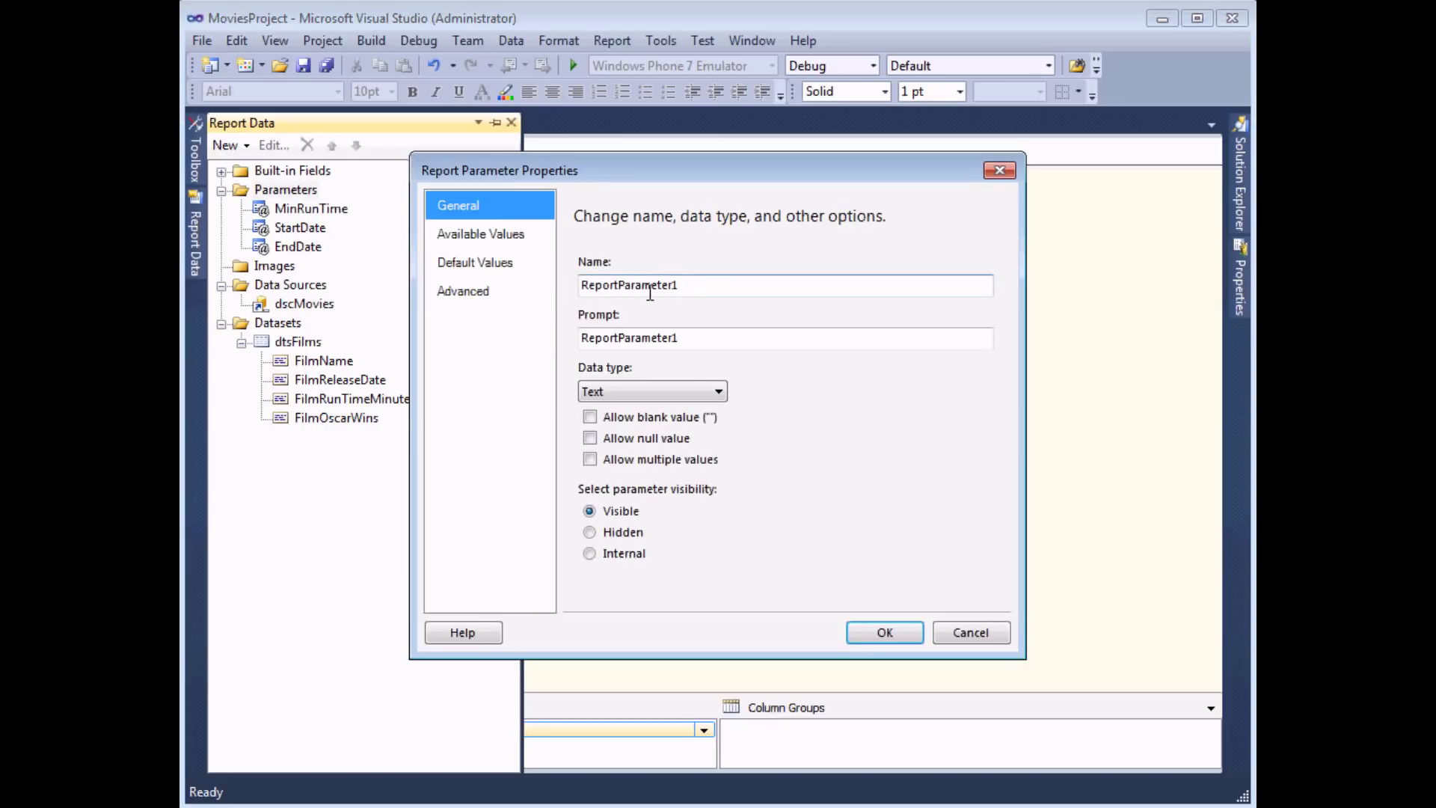
drag(686, 289, 559, 292)
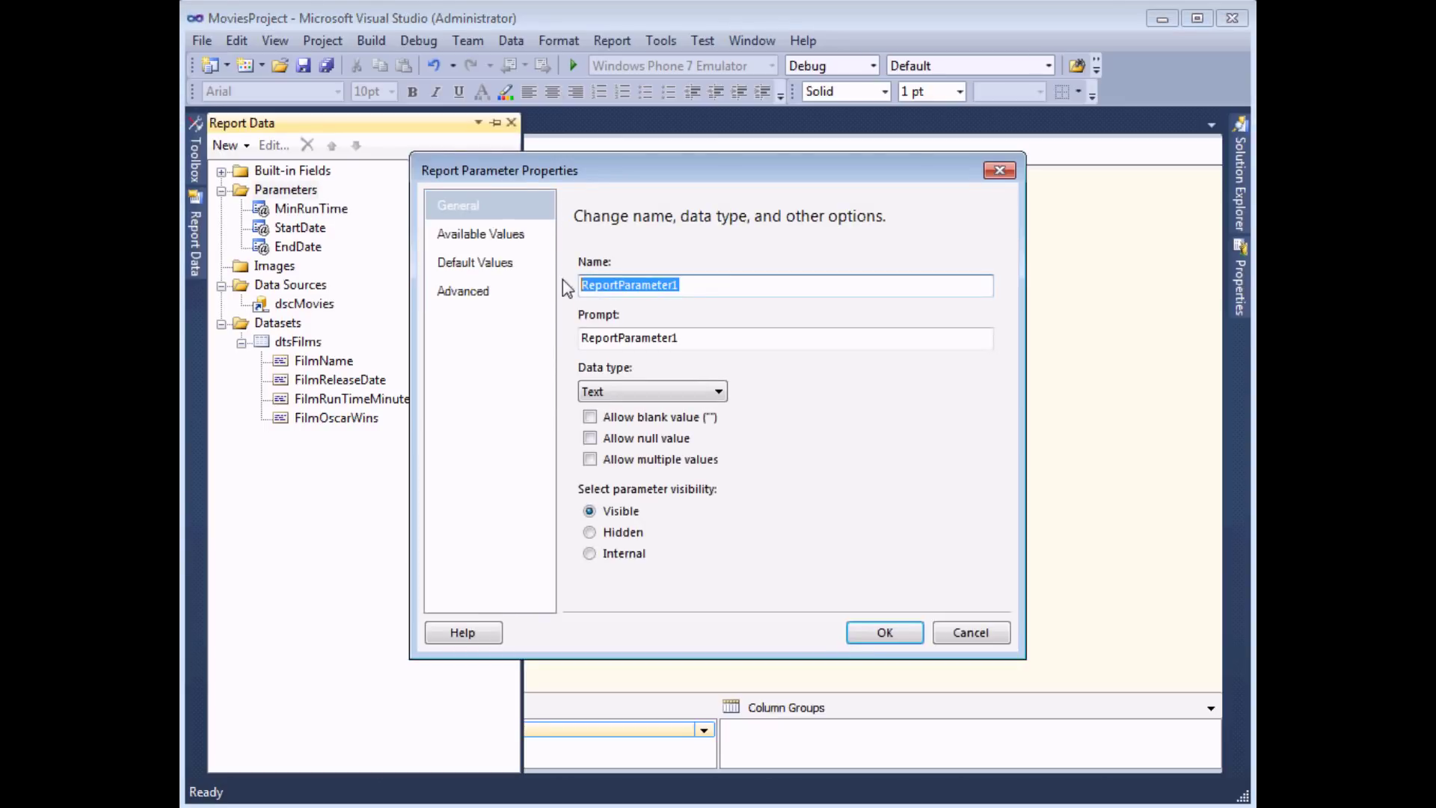
text(Filmname)
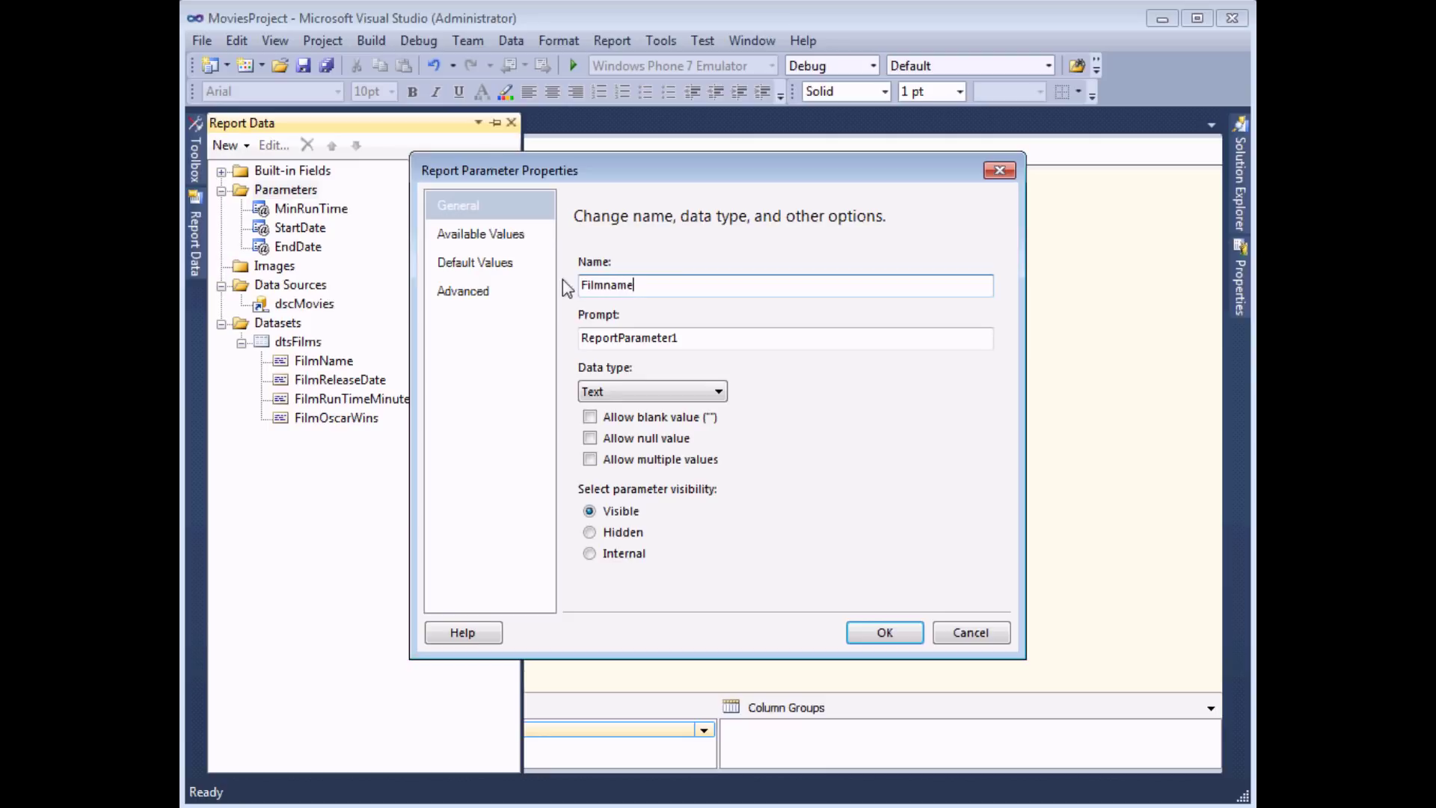
key(Tab)
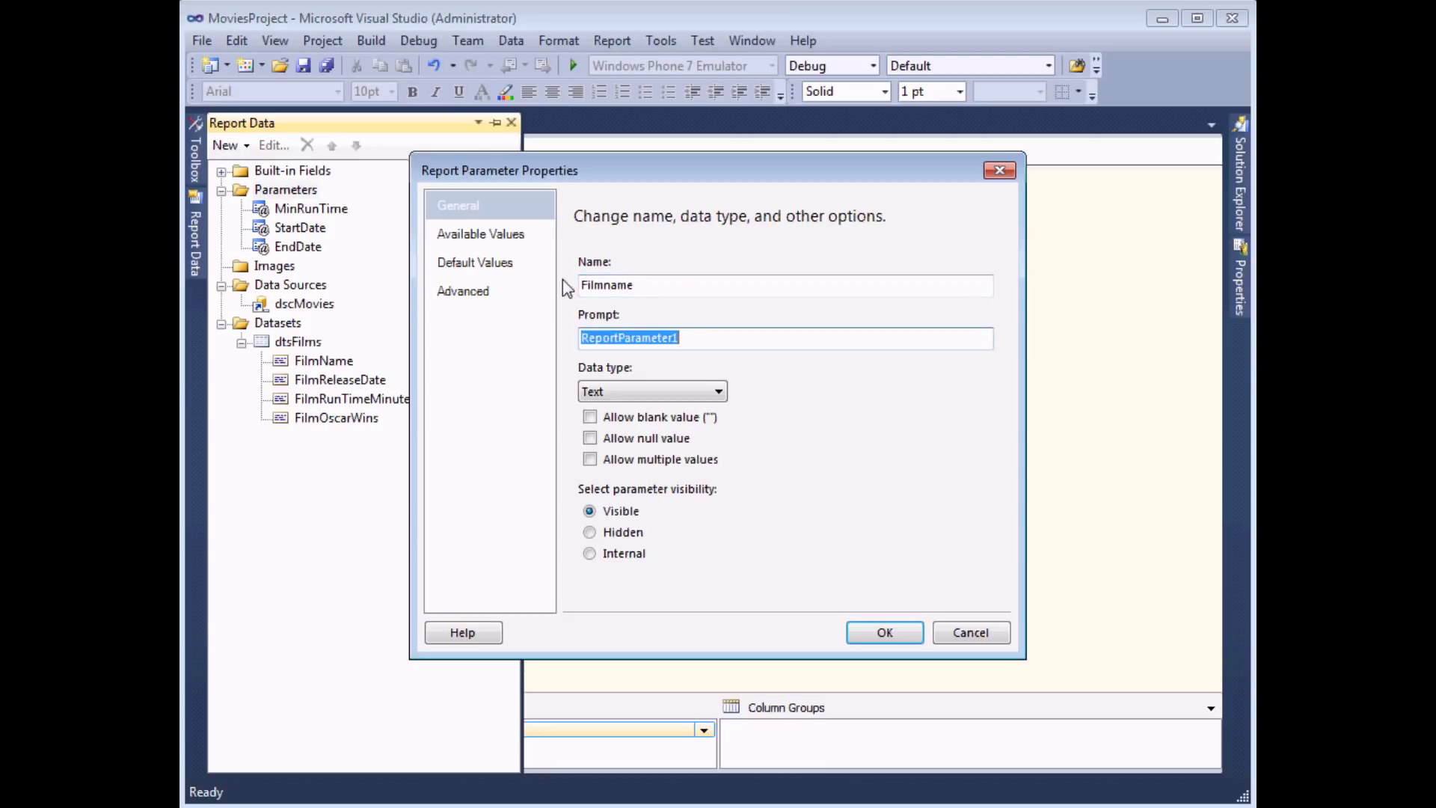
text(Type in part of a film name)
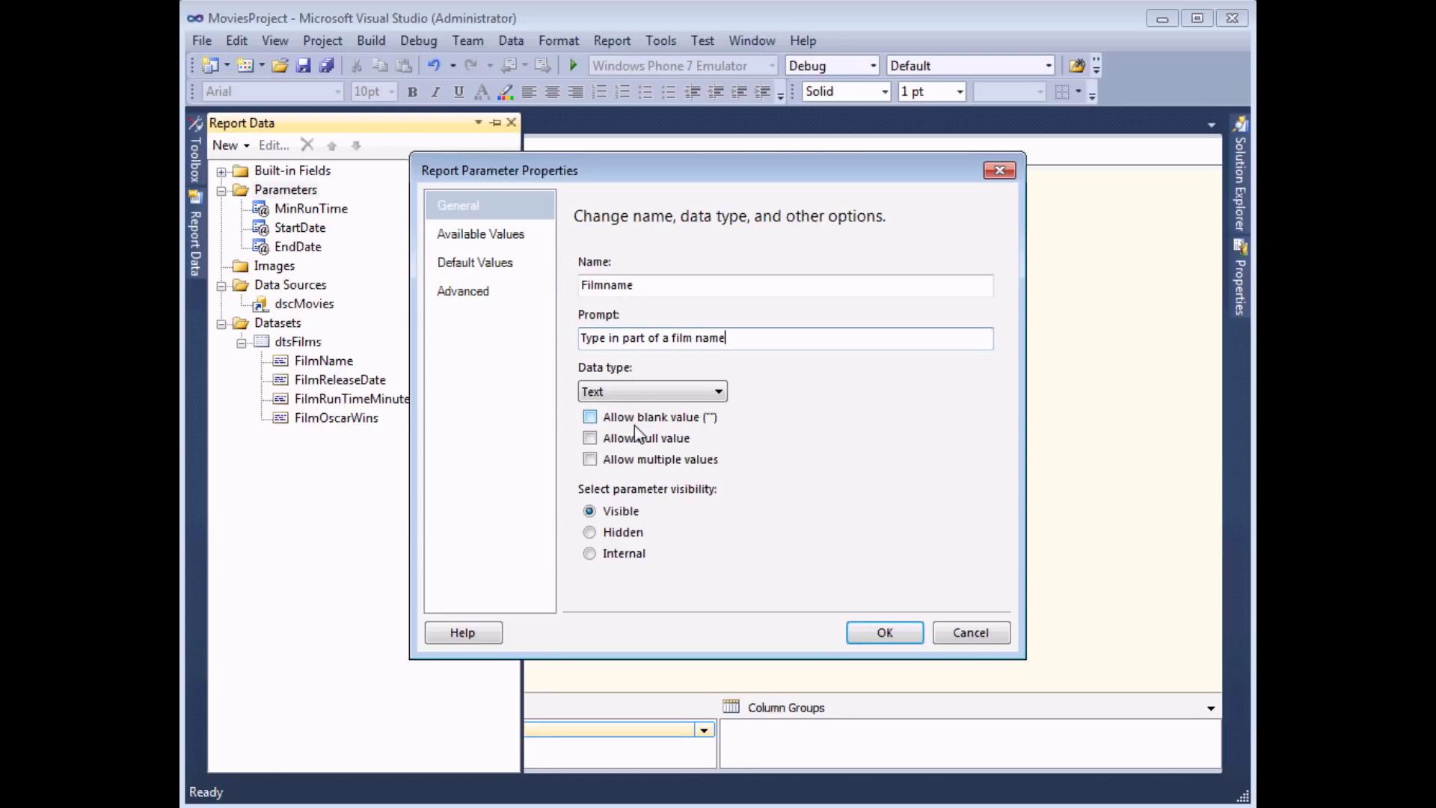
click(590, 417)
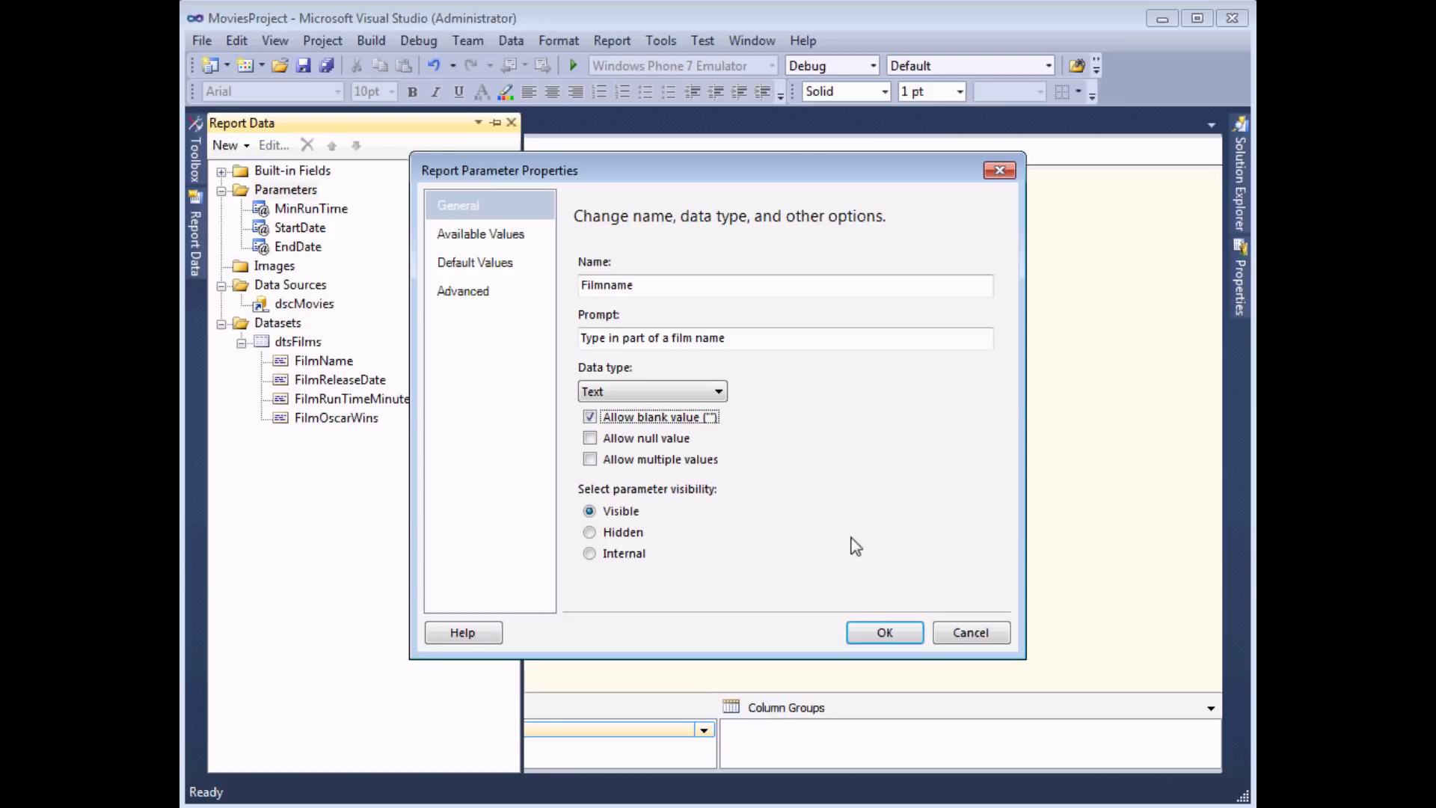
click(873, 635)
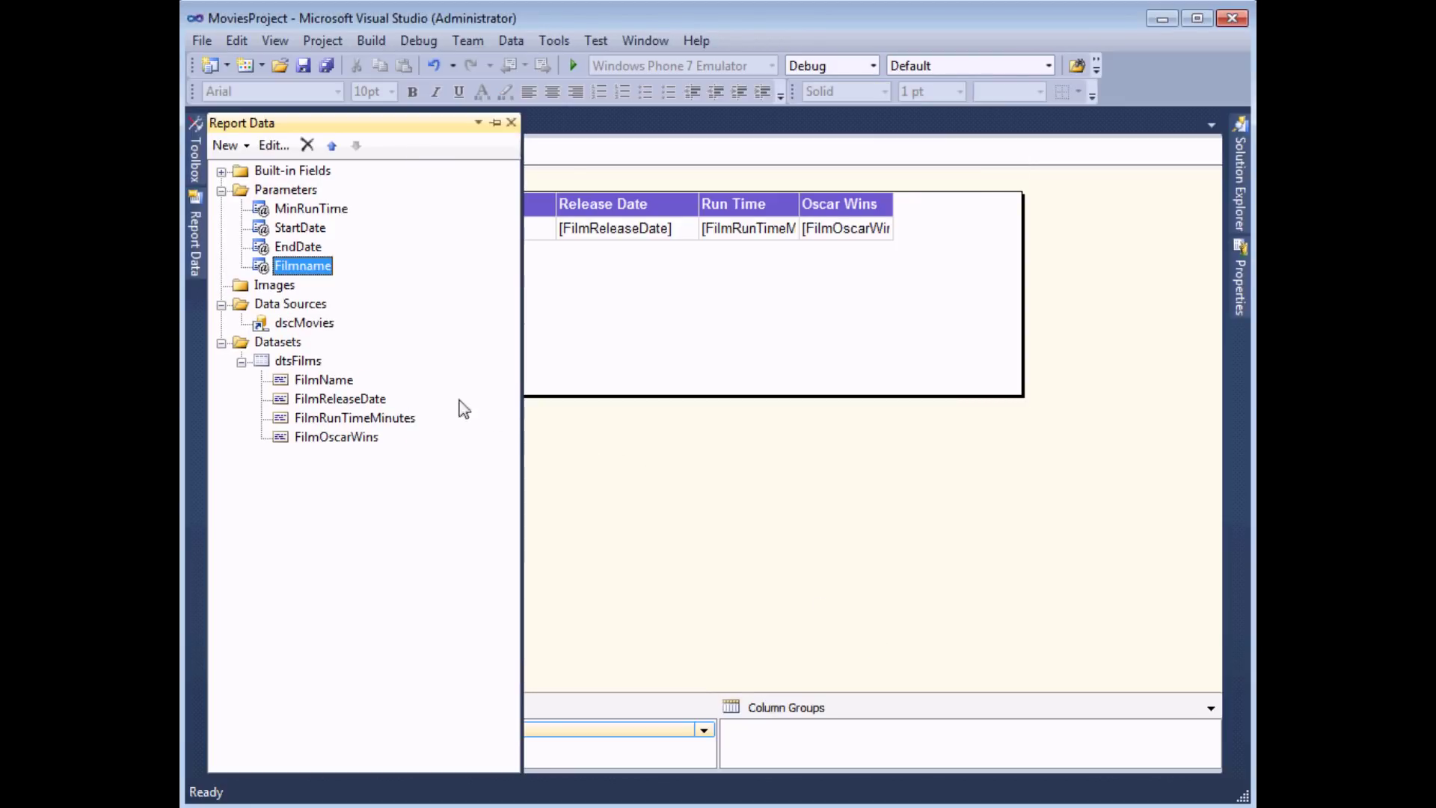
Add a third filter to the dtsFilms dataset with [FilmName] as its expression.
right_click(263, 362)
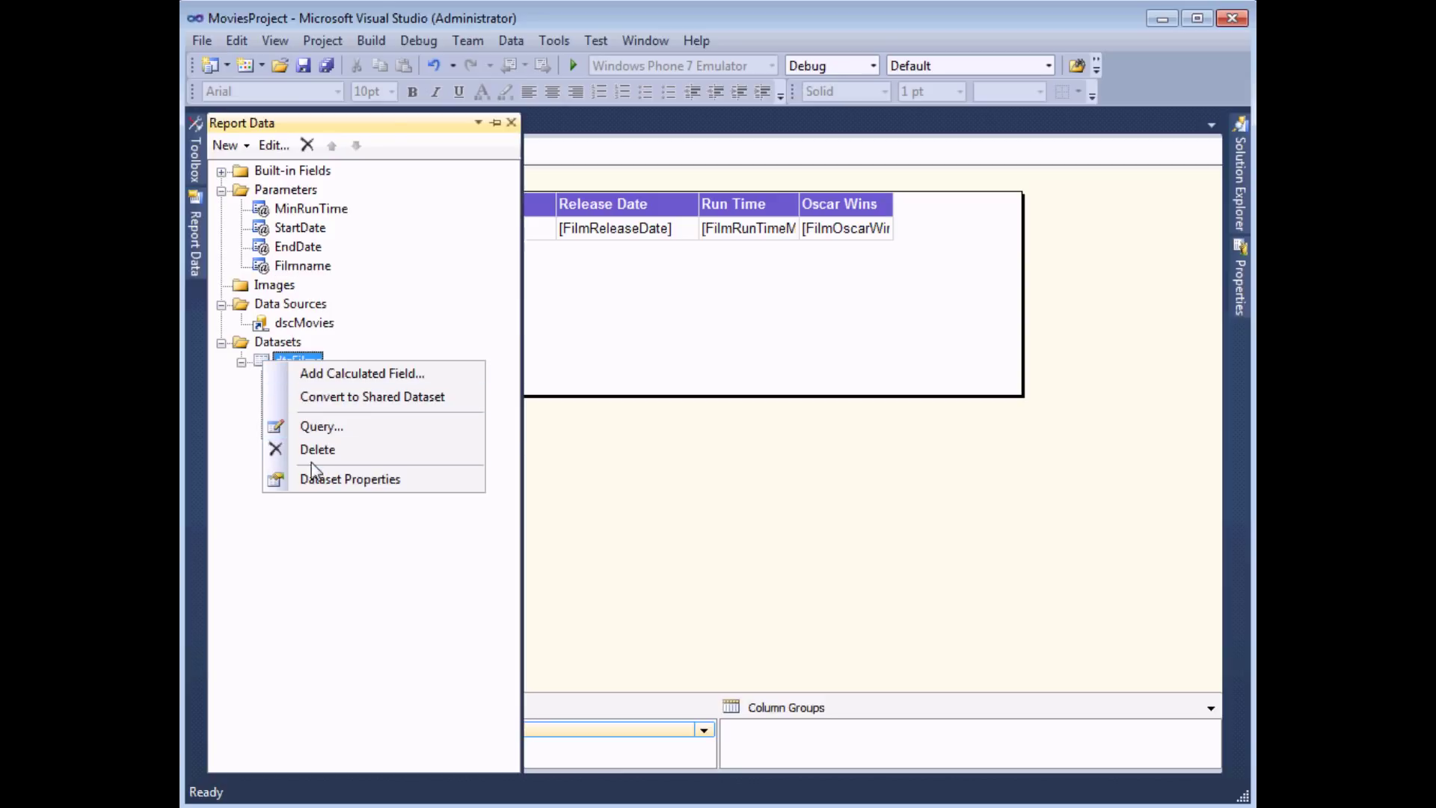
click(327, 480)
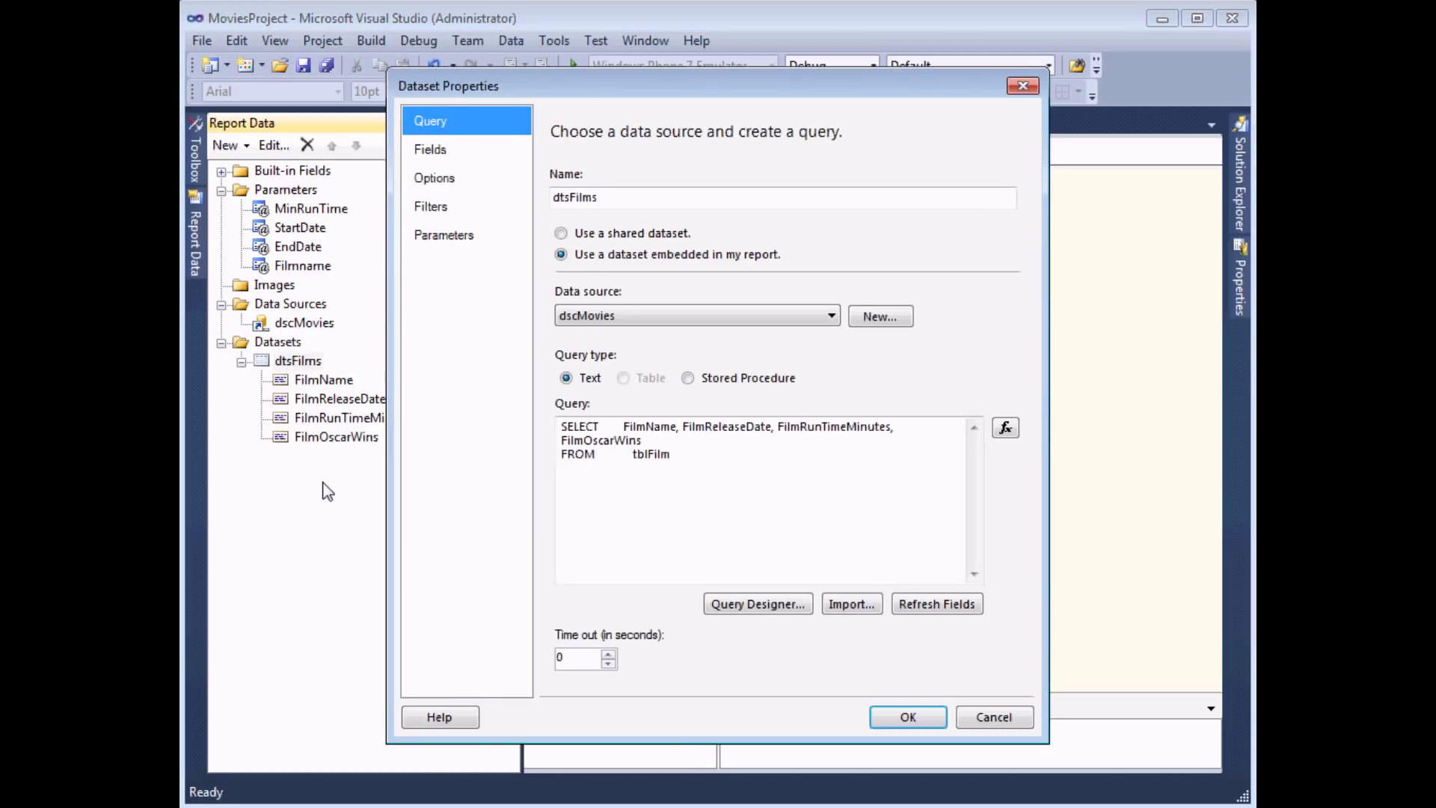
click(423, 205)
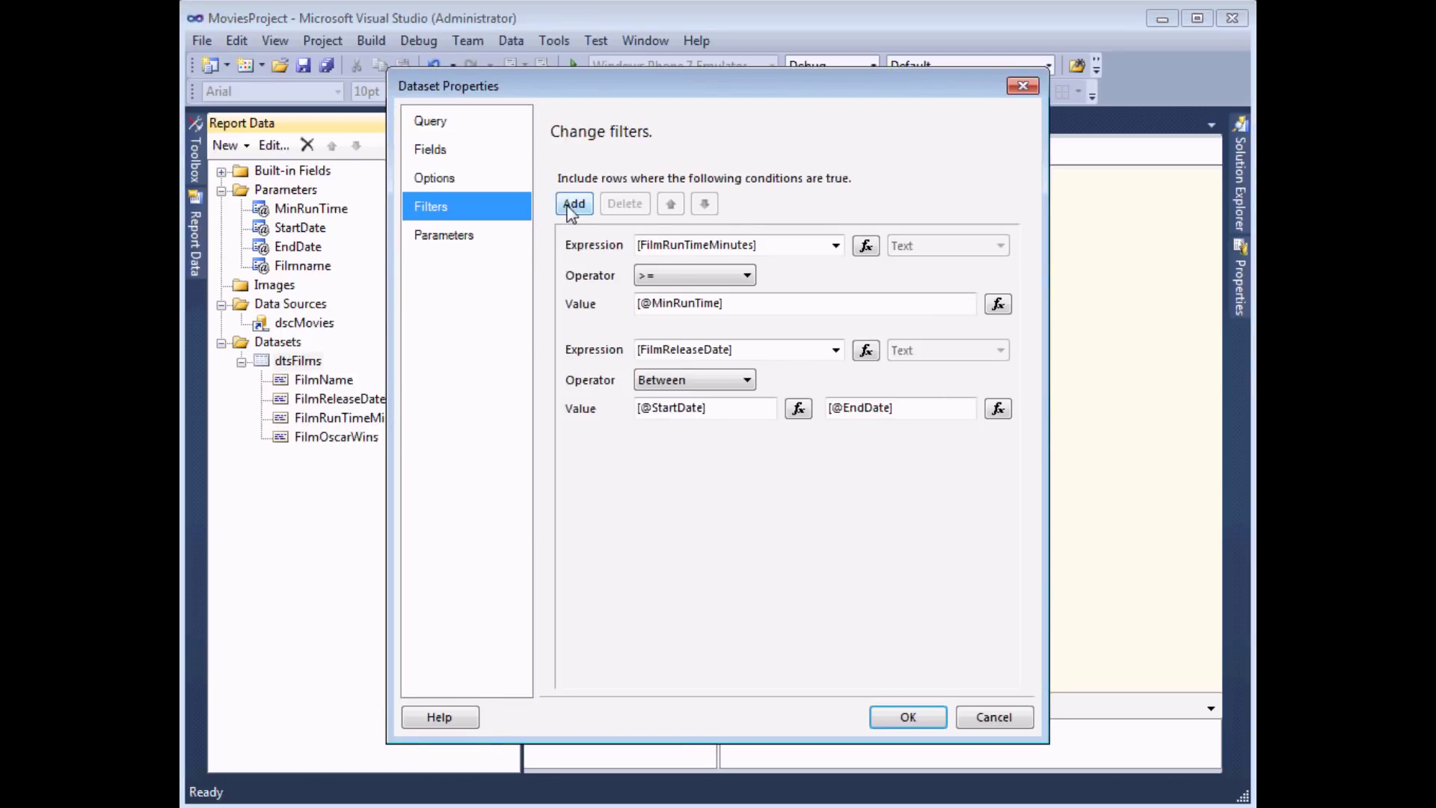
click(573, 205)
click(836, 454)
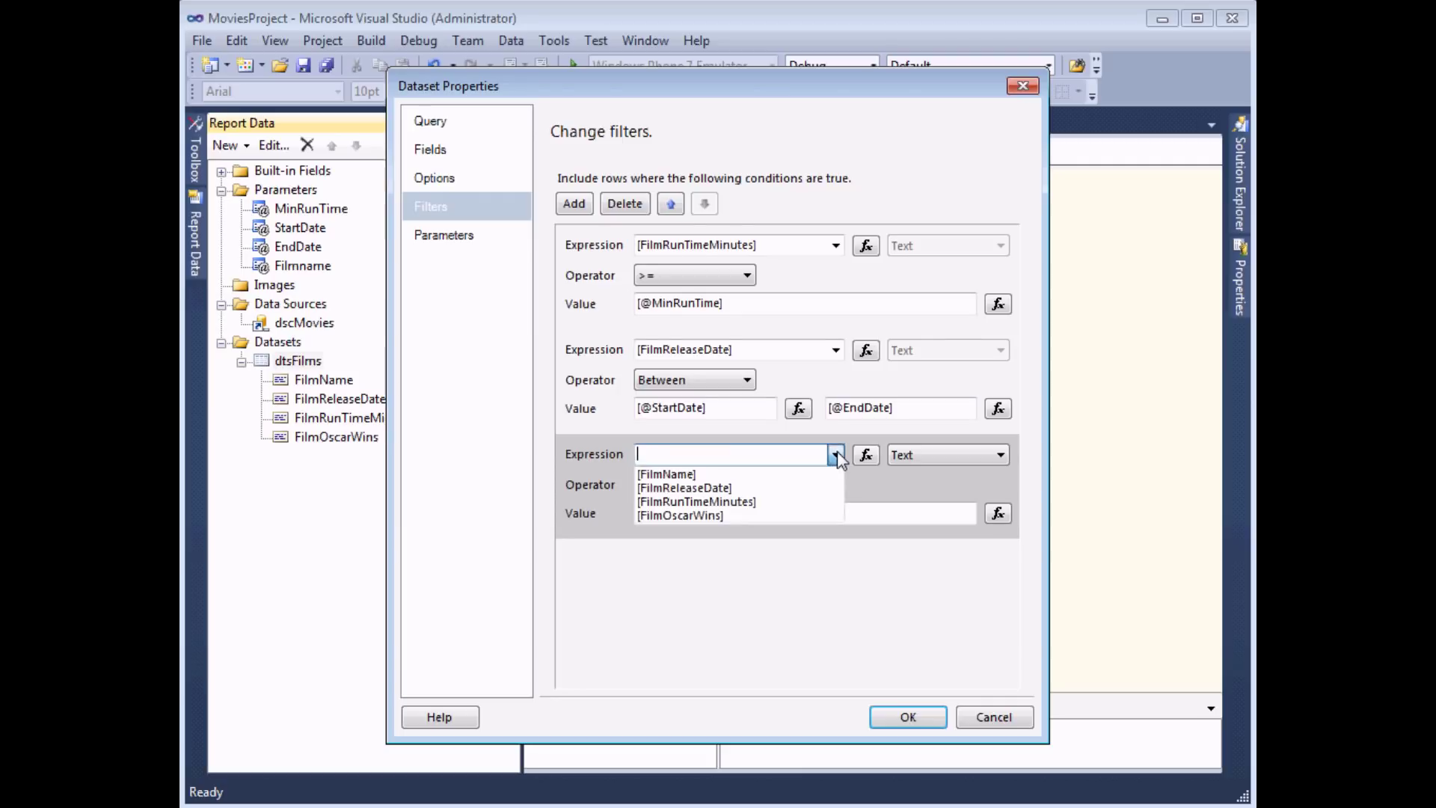
click(664, 474)
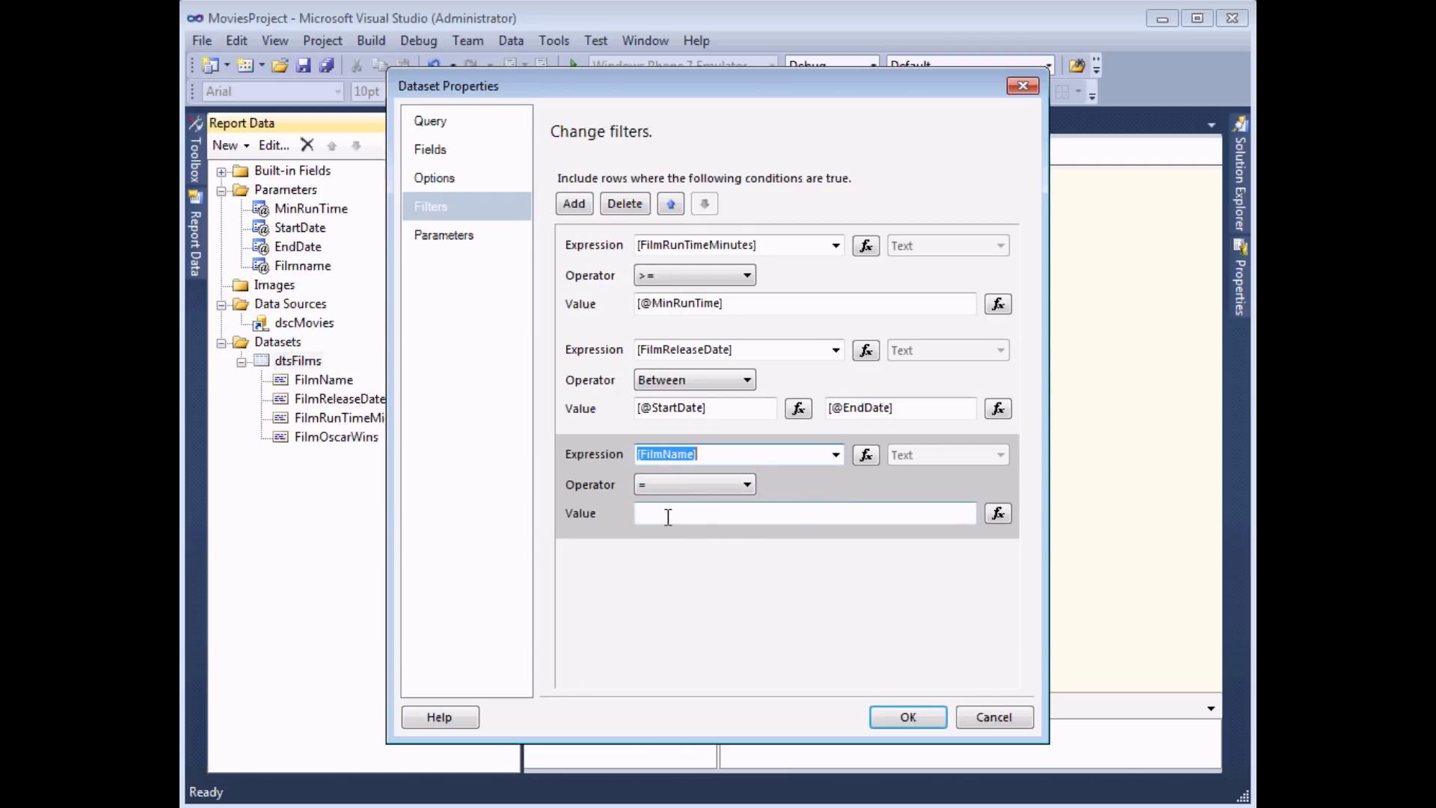
Set the FilmName filter value to =Parameters!Filmname.Value and save the dataset properties.
click(998, 513)
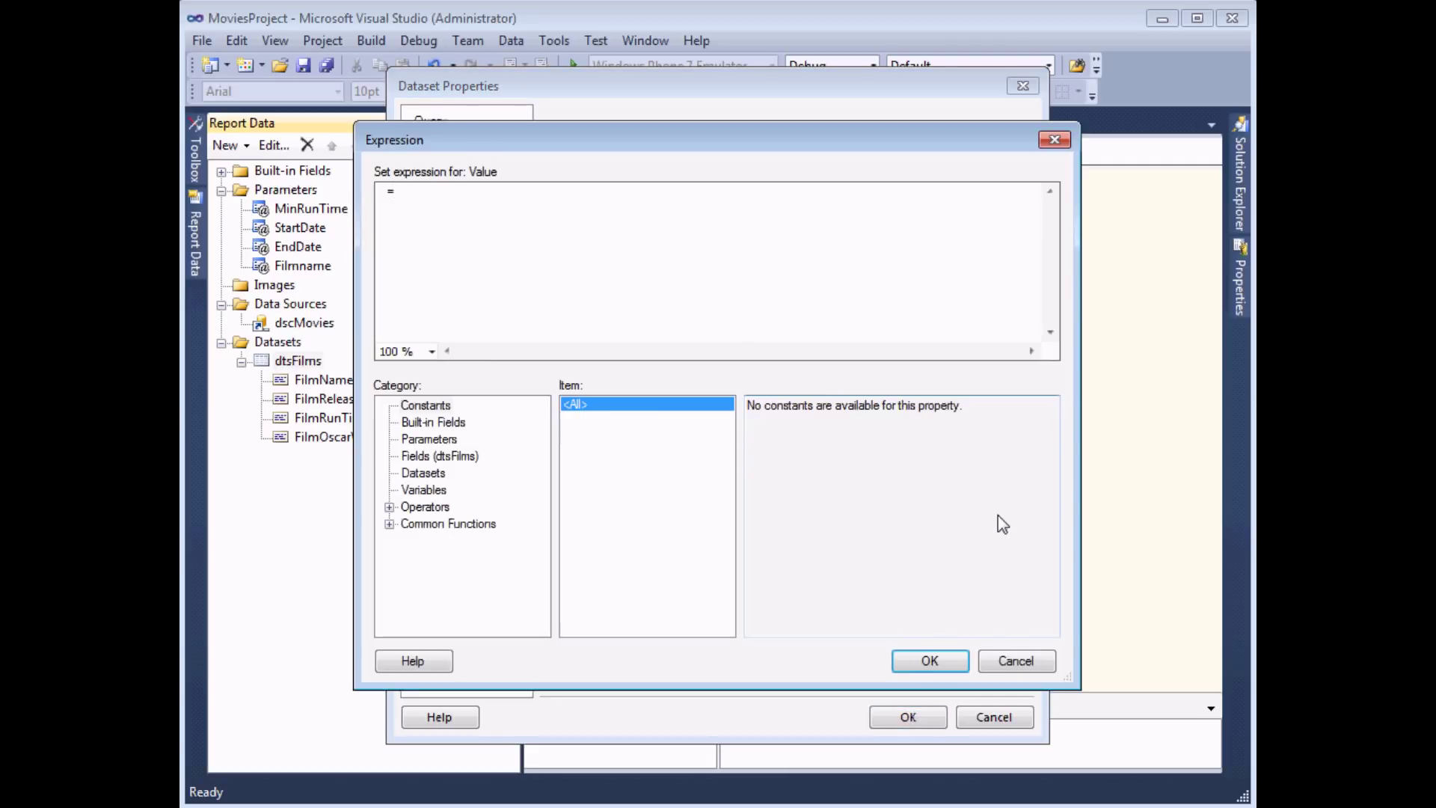
click(428, 440)
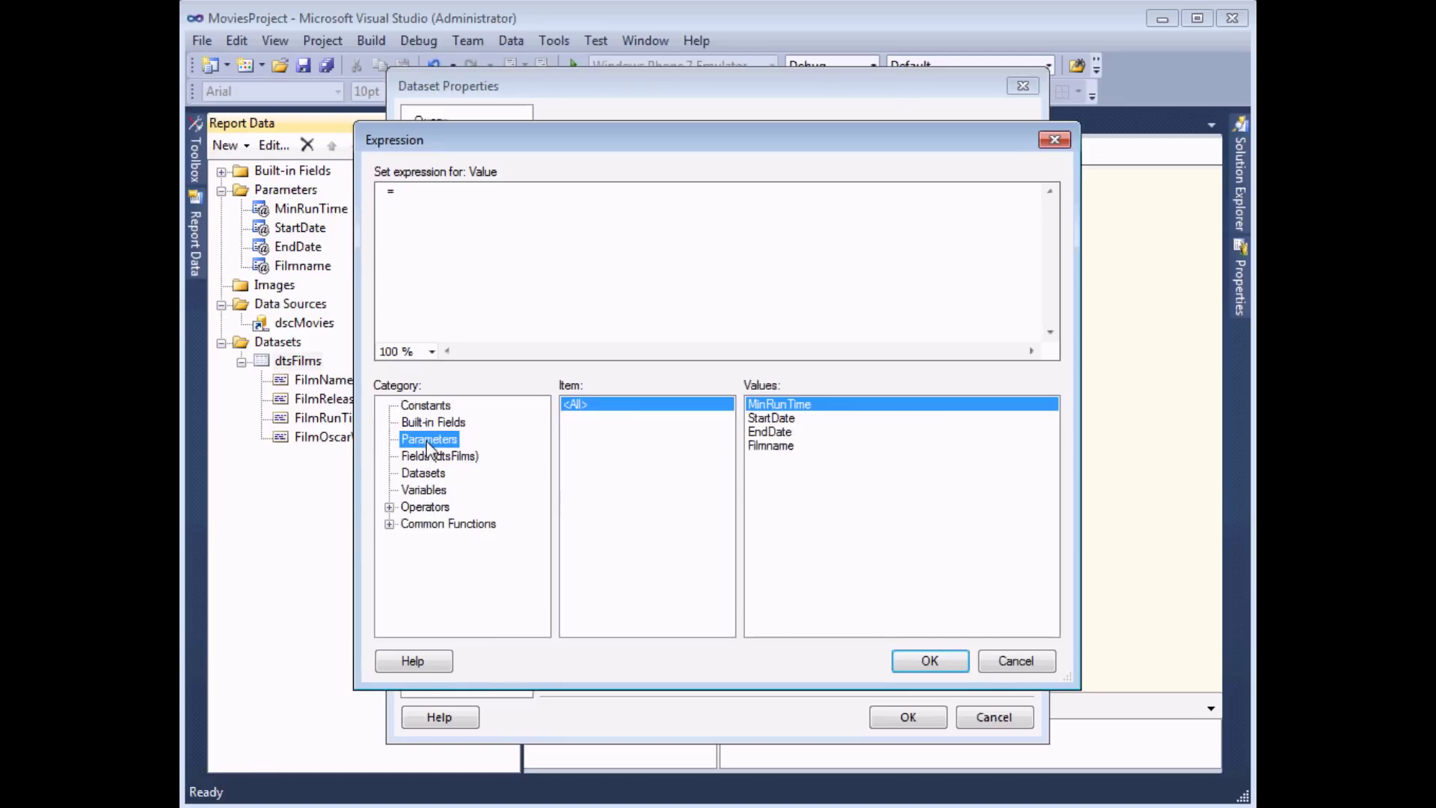
double_click(773, 447)
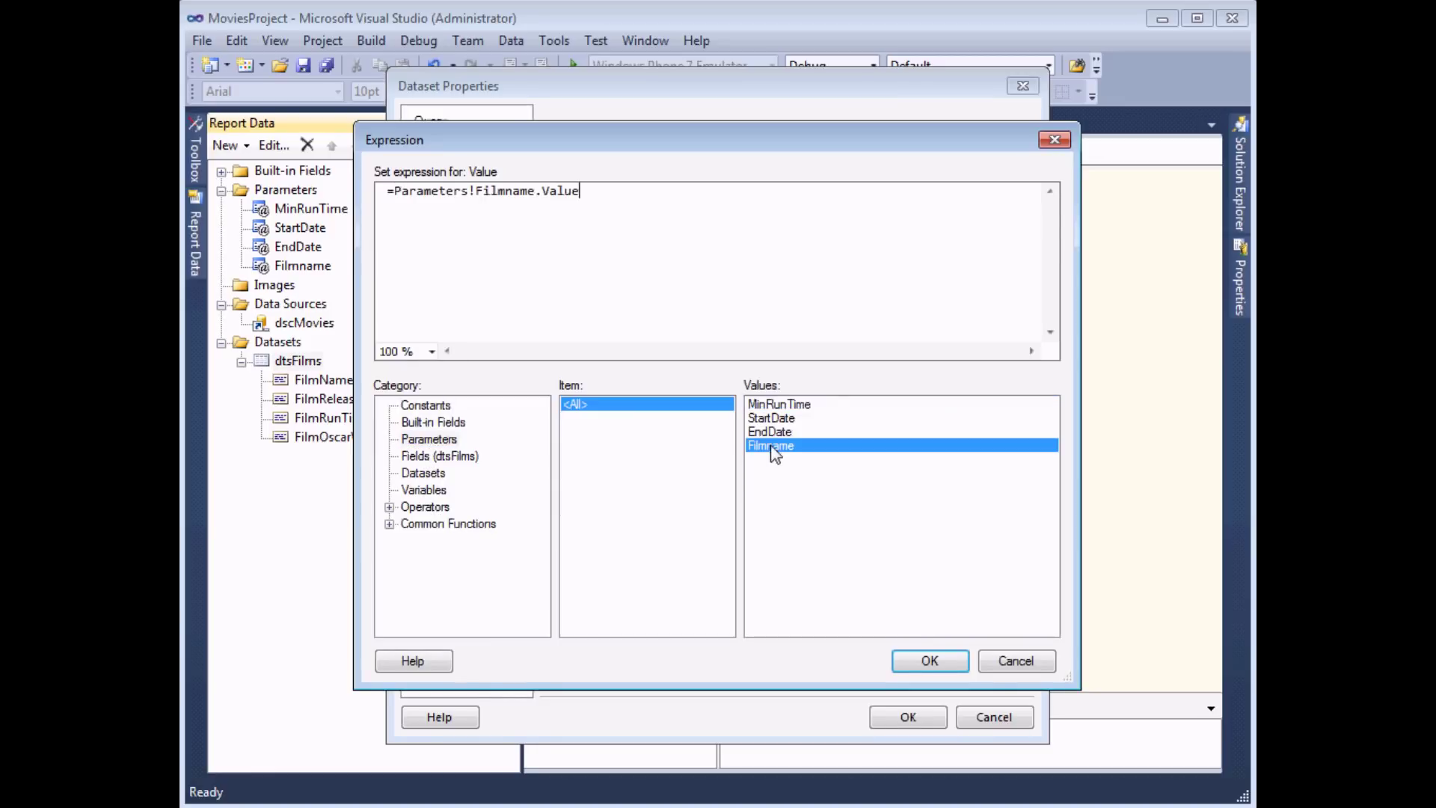
click(927, 661)
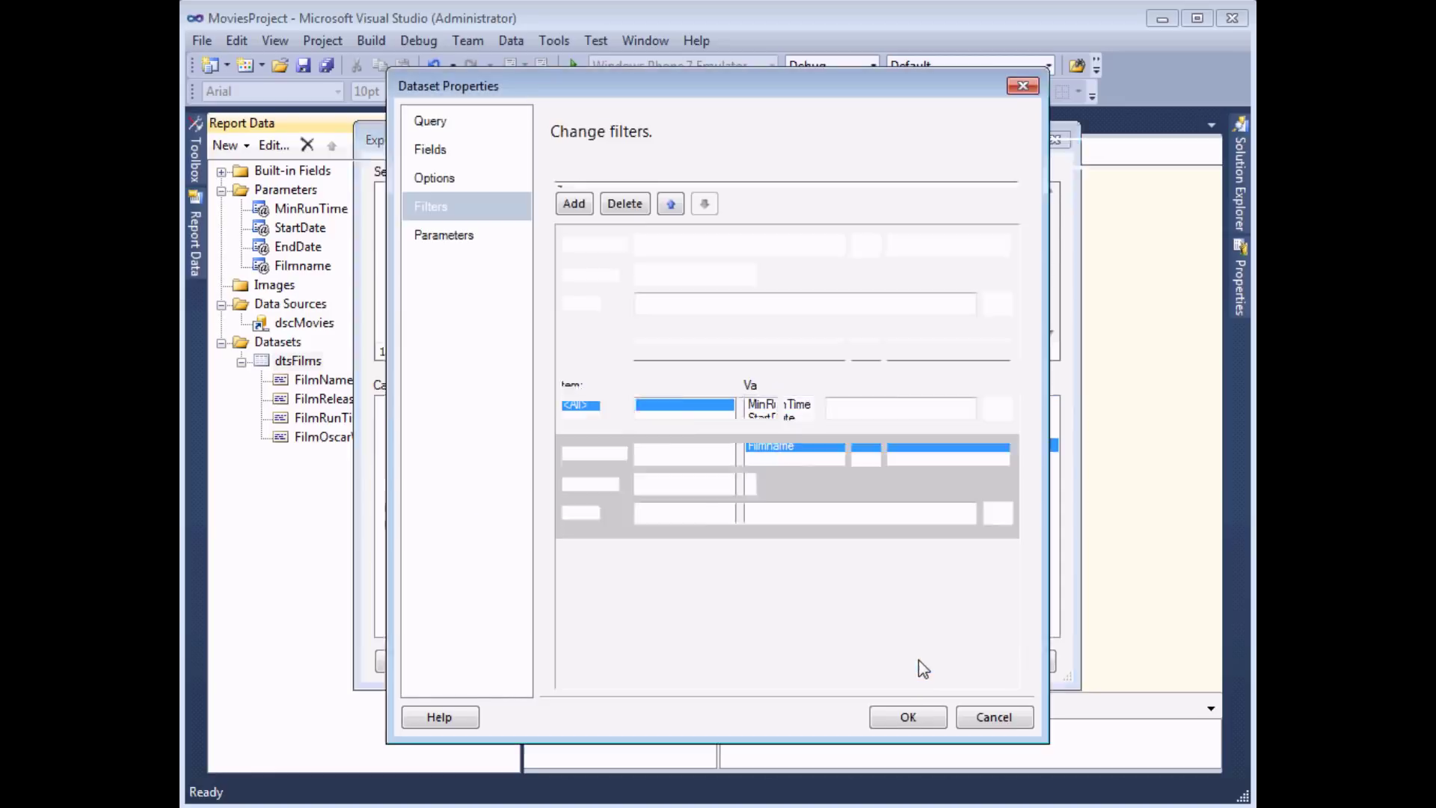
click(908, 716)
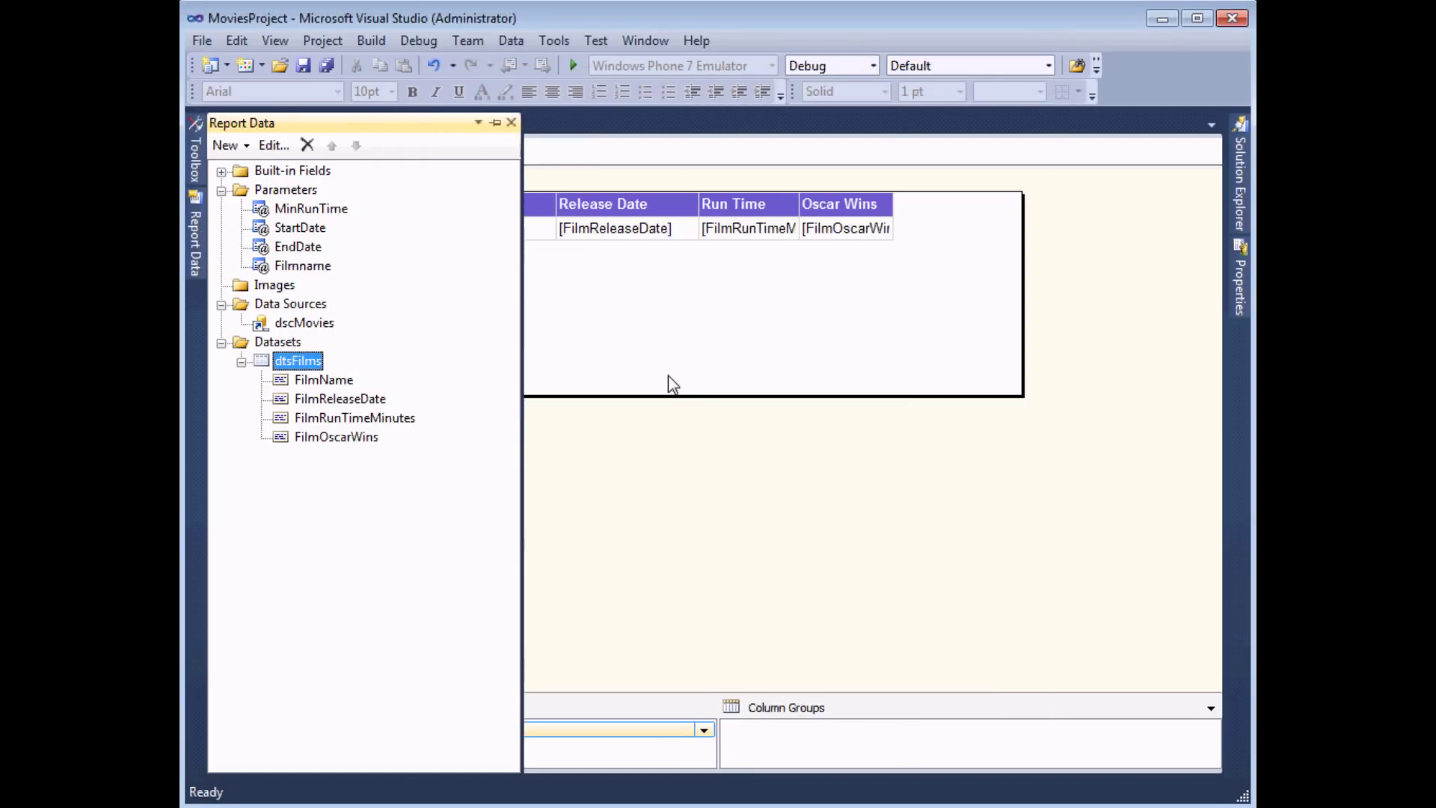
Preview the report with "Die Hard" as the film name.
click(349, 162)
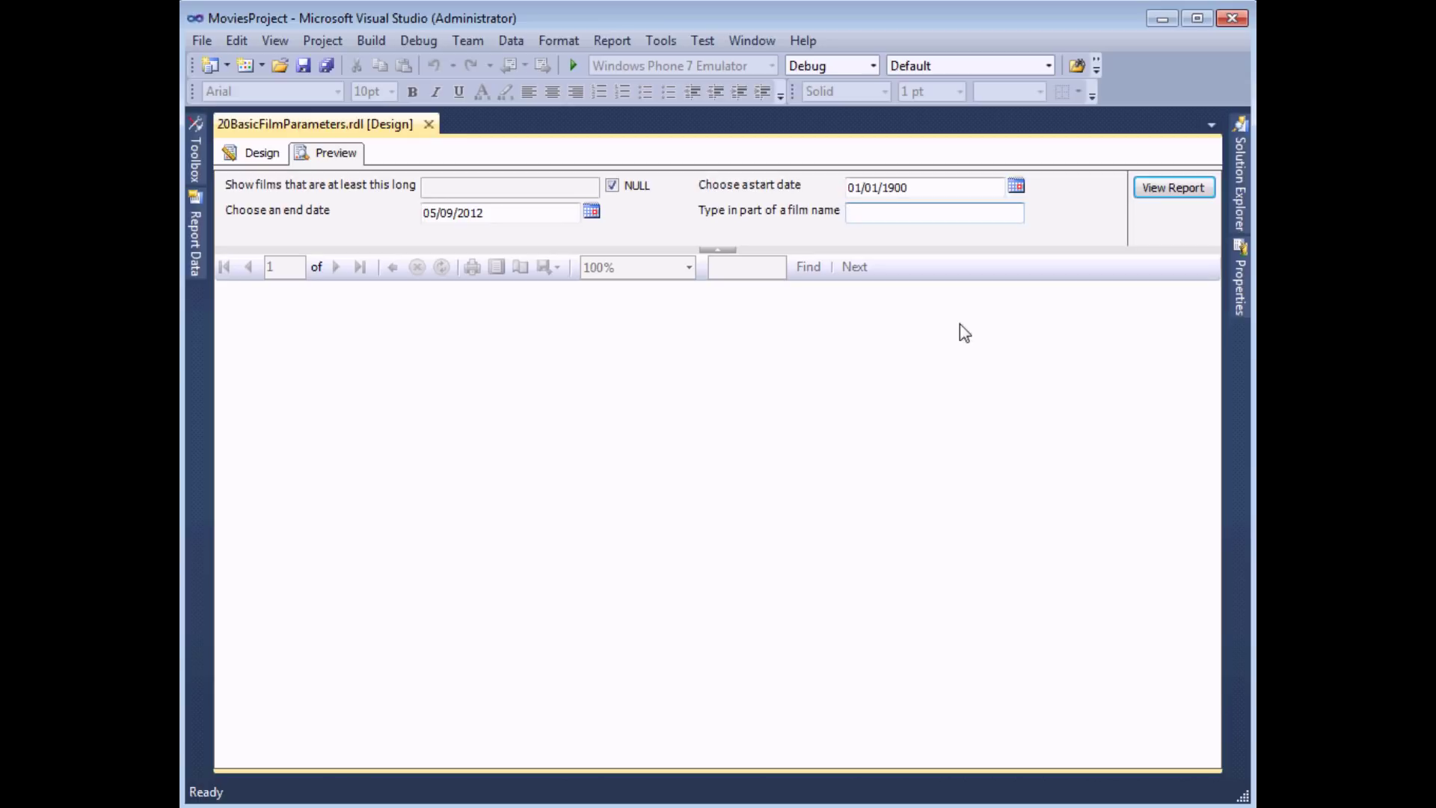
text(Die Hard)
click(1174, 188)
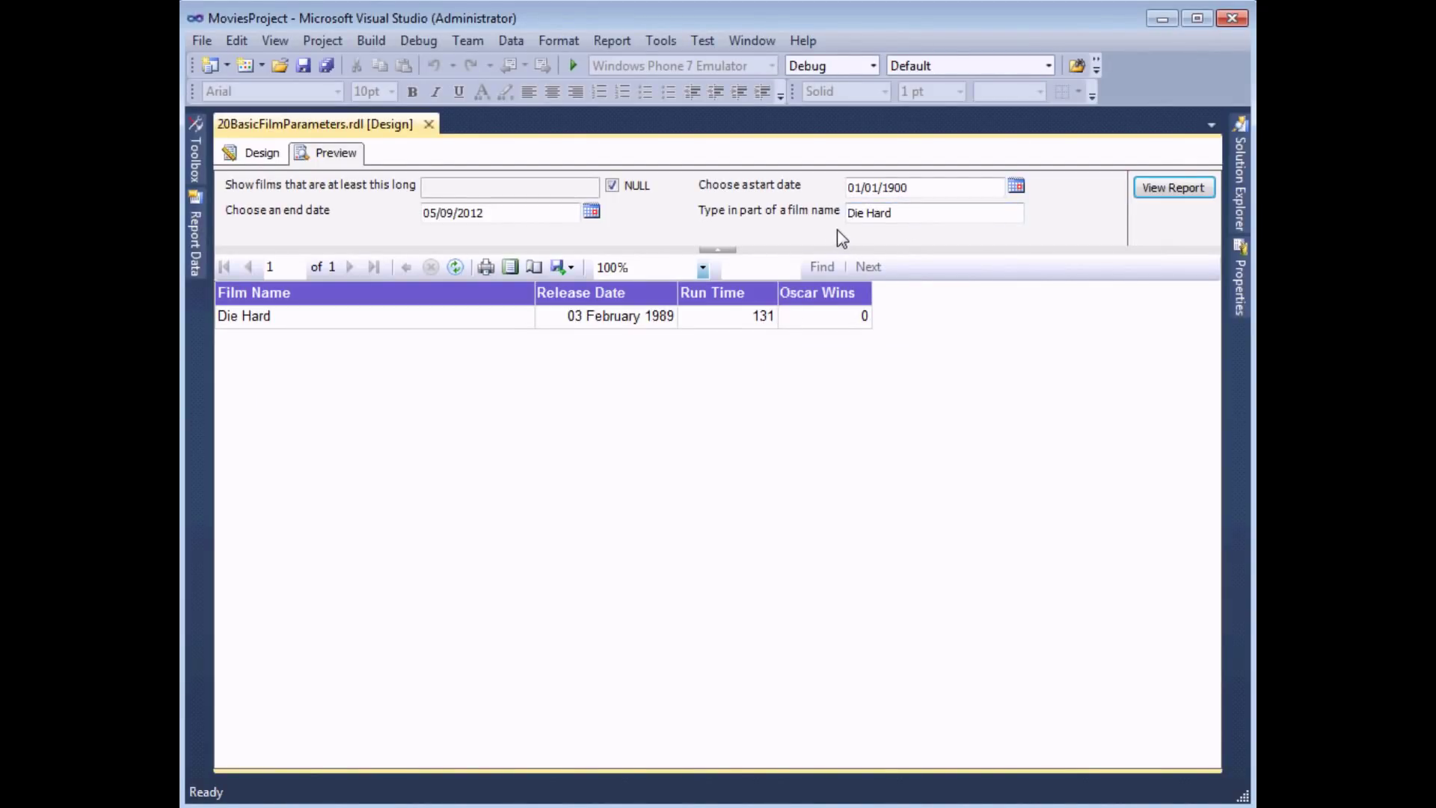
Return to the report design and change the dtsFilms FilmName filter's operator to Like.
click(269, 159)
click(194, 244)
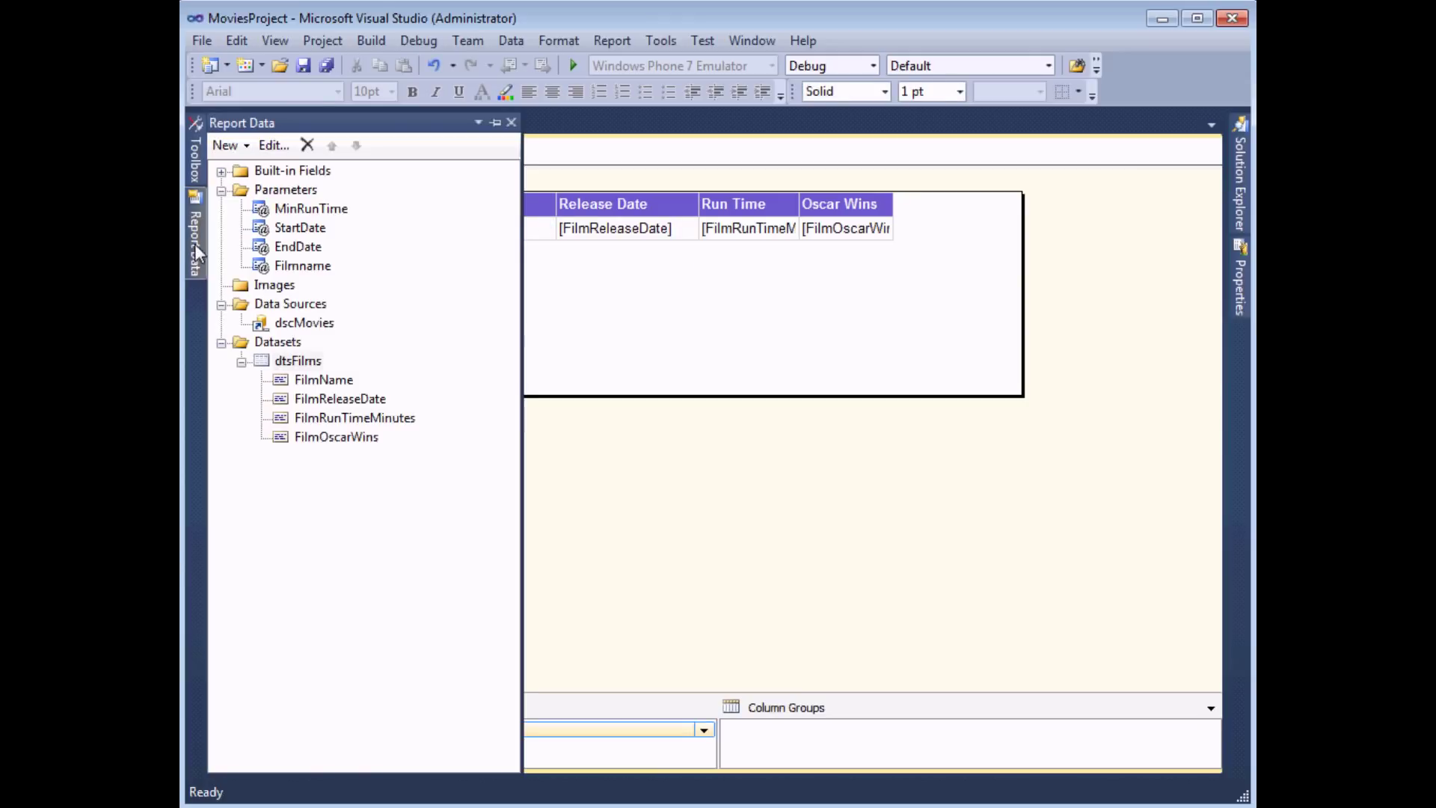
right_click(263, 362)
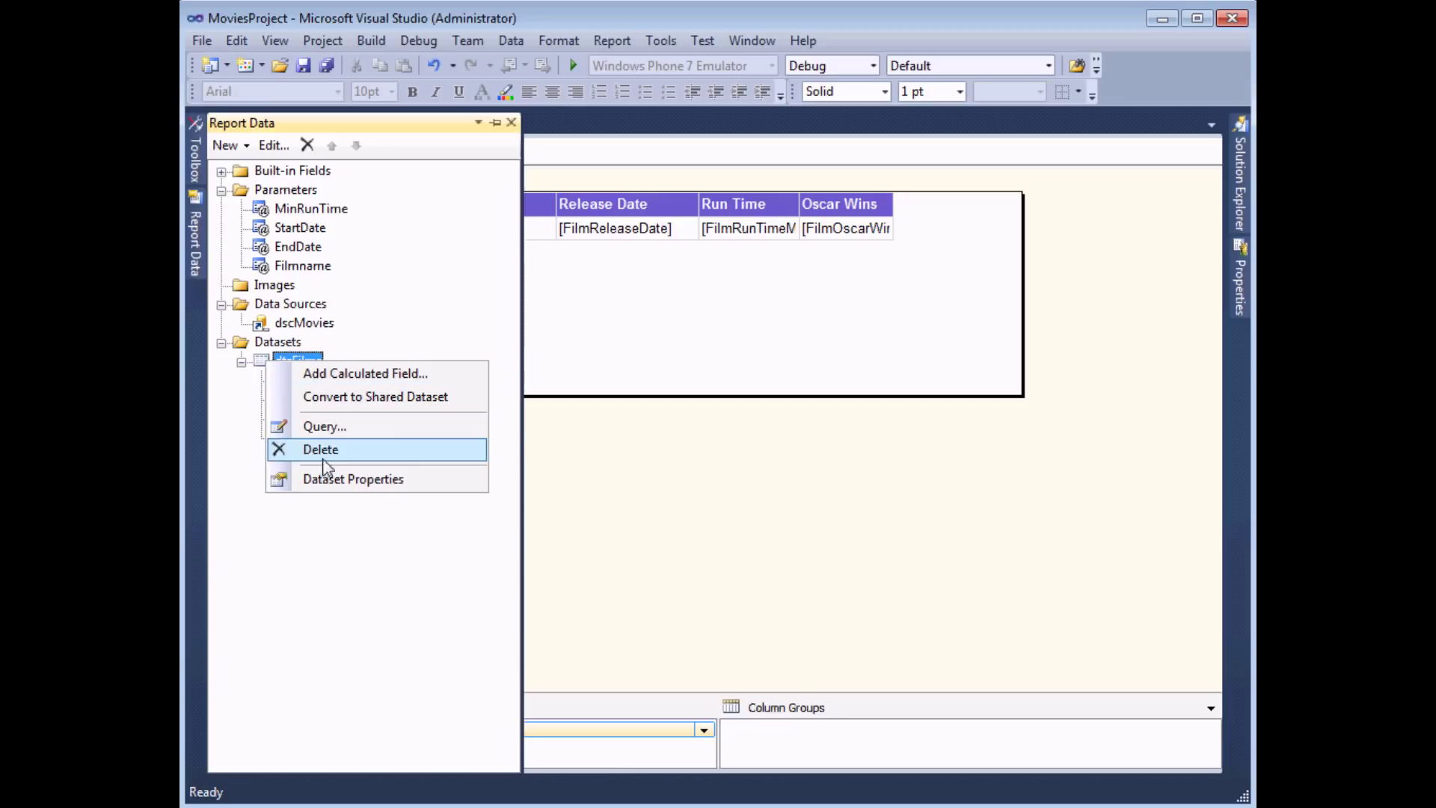
click(364, 483)
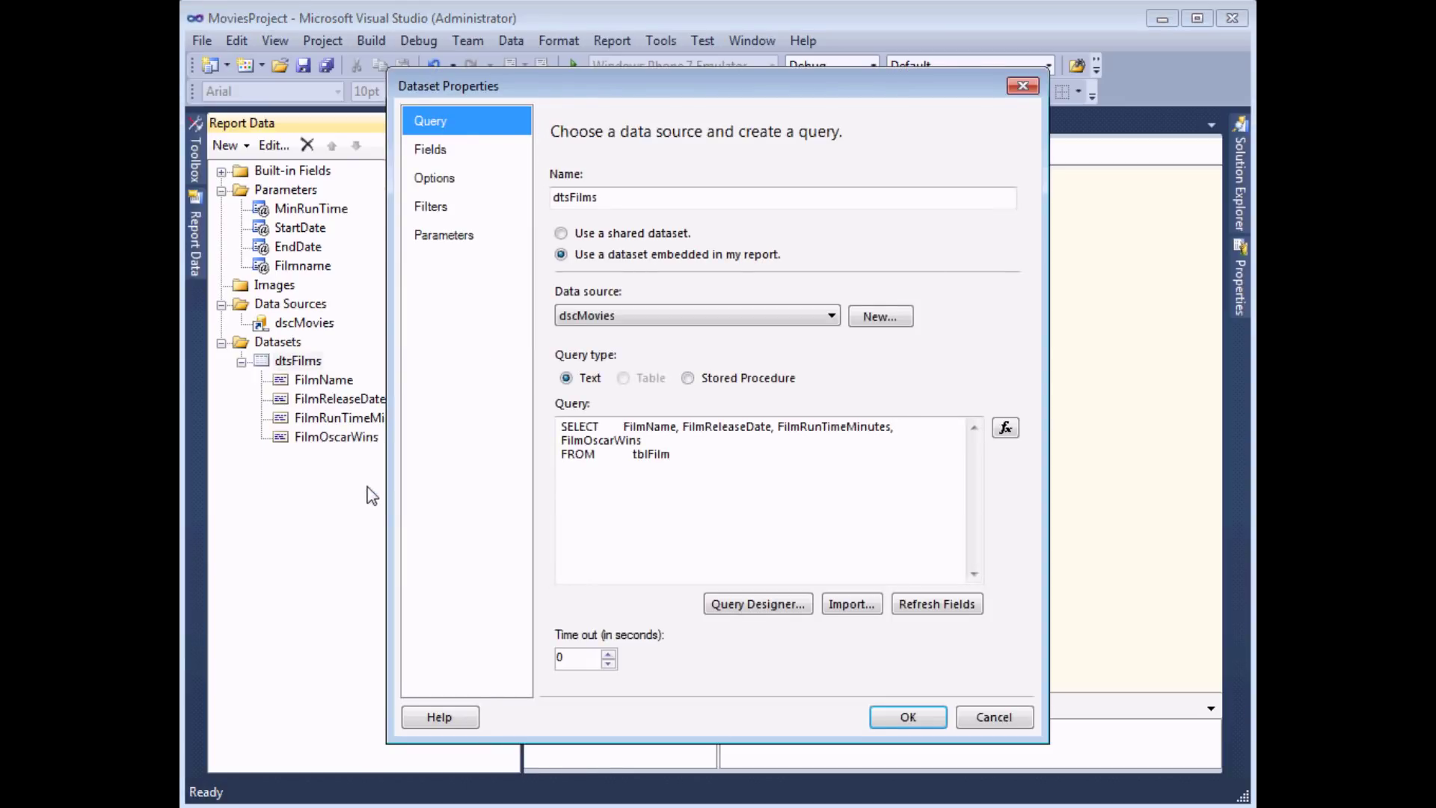
click(455, 212)
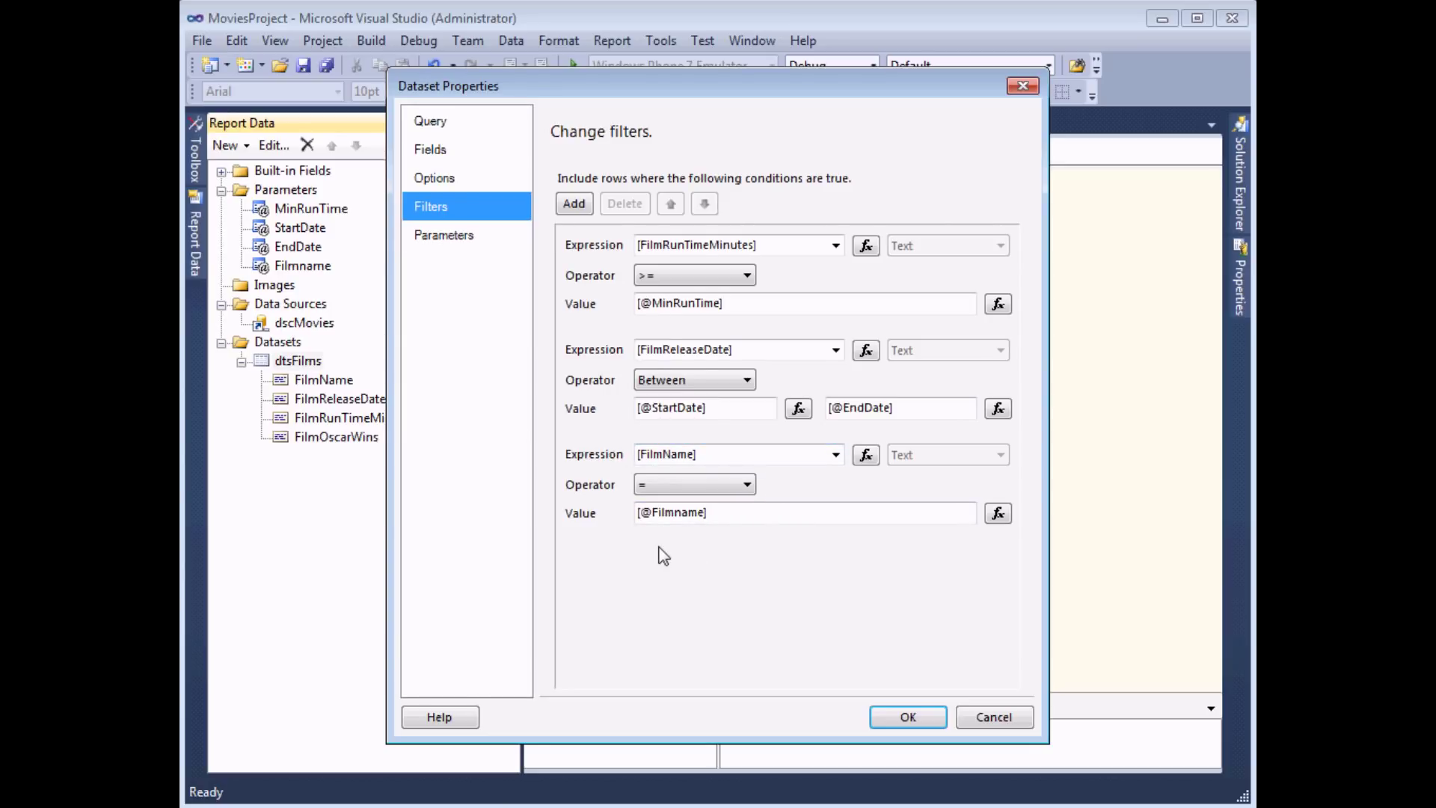
click(748, 485)
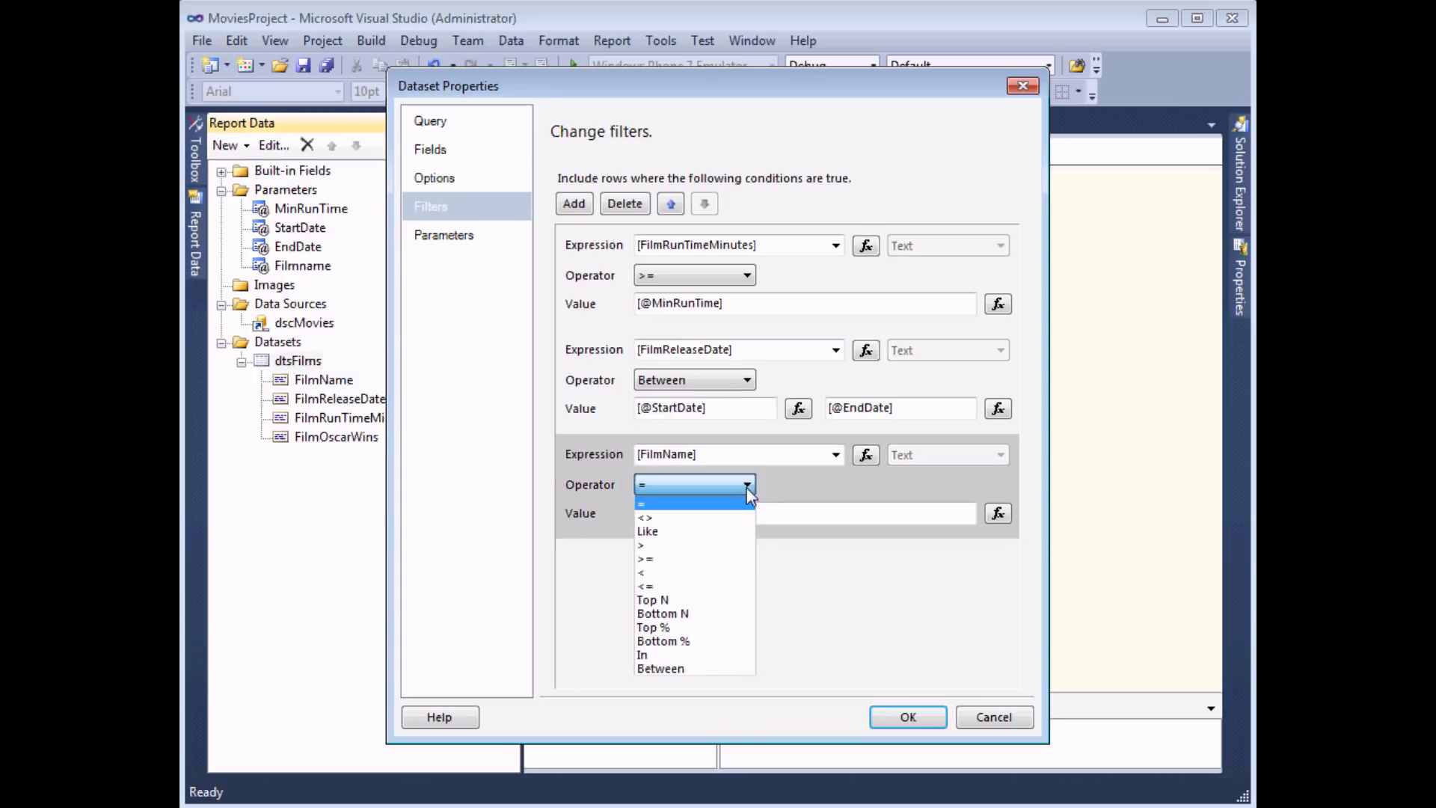
click(665, 533)
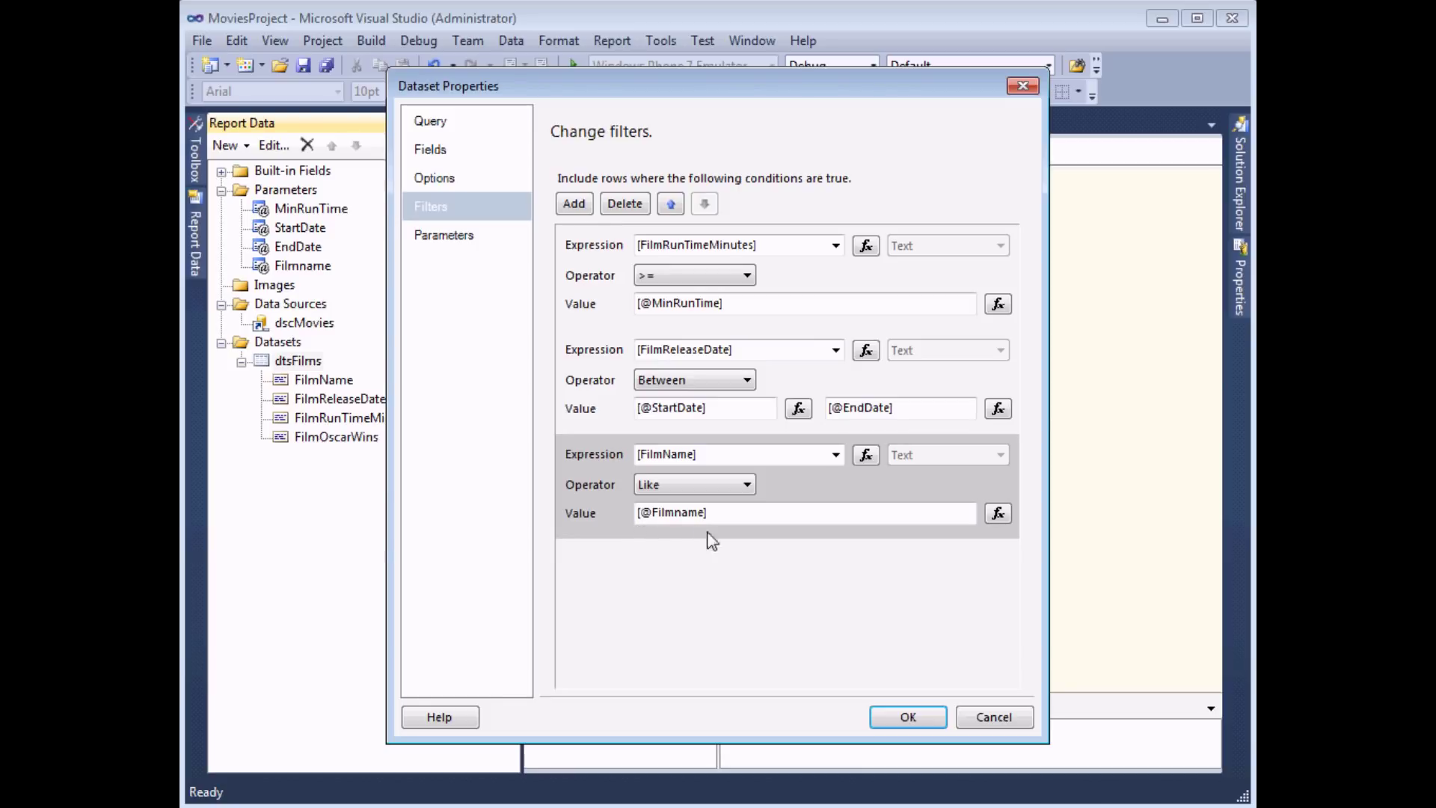
Insert "*" & before Parameters!Filmname.Value in the FilmName filter's value expression.
click(997, 514)
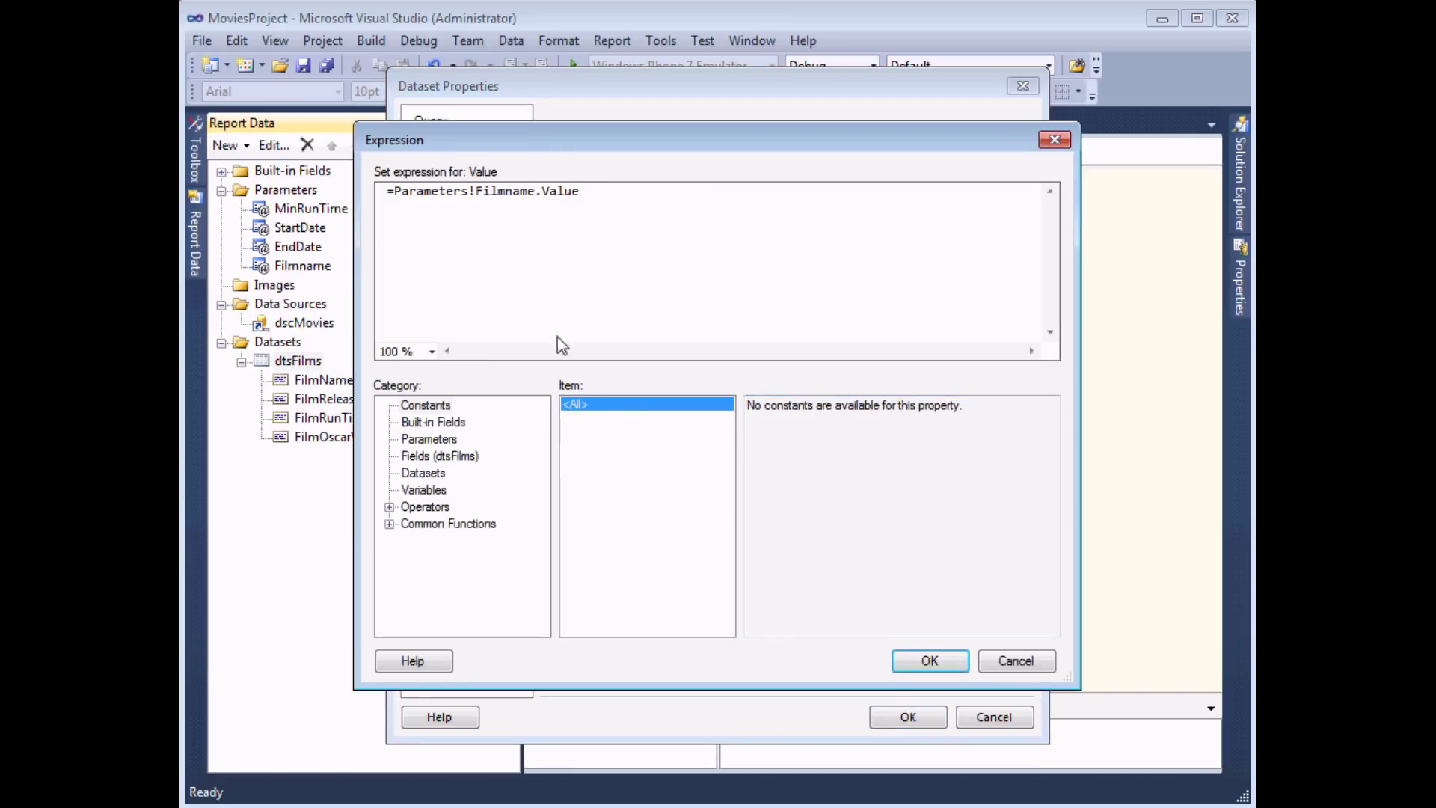
click(394, 192)
text("*")
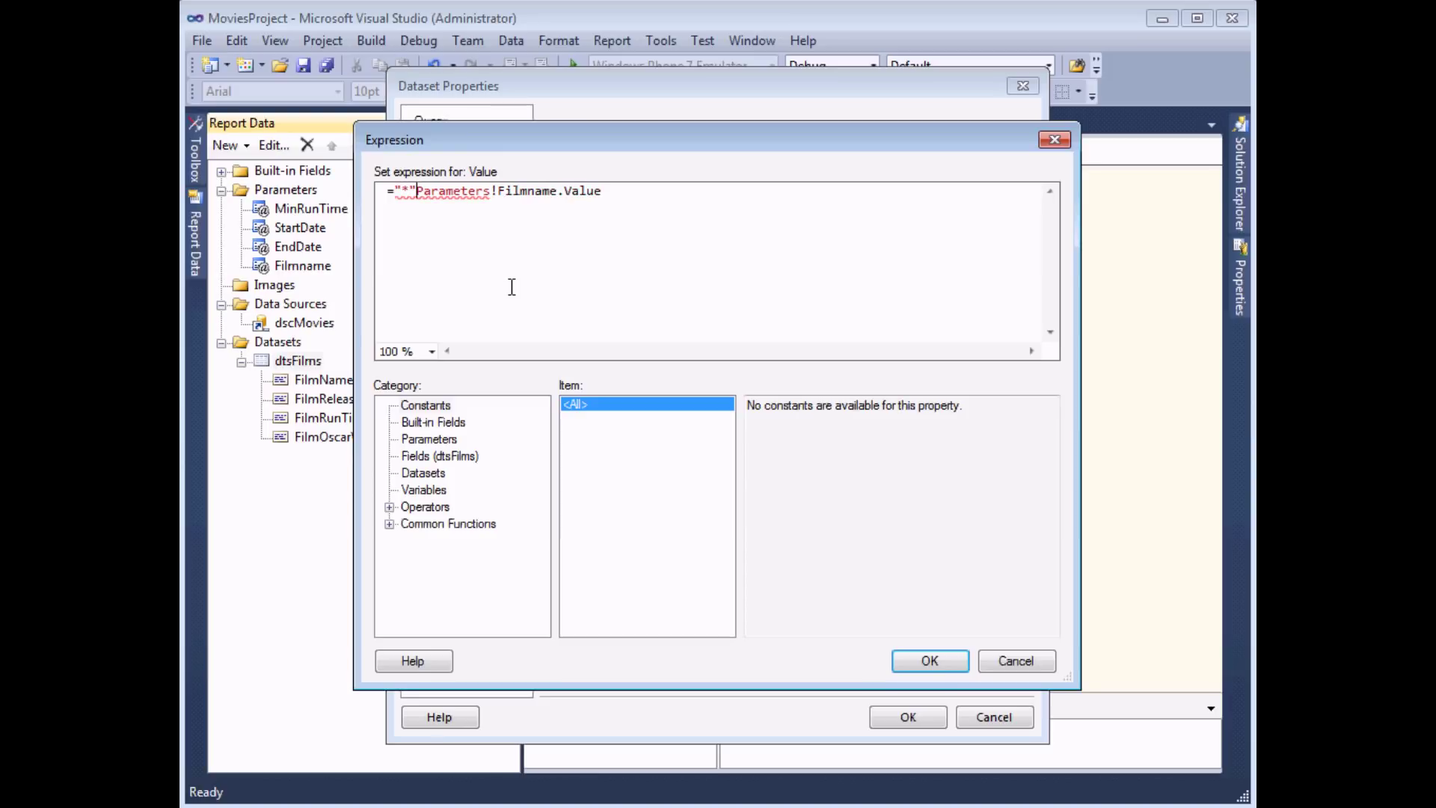
text( &)
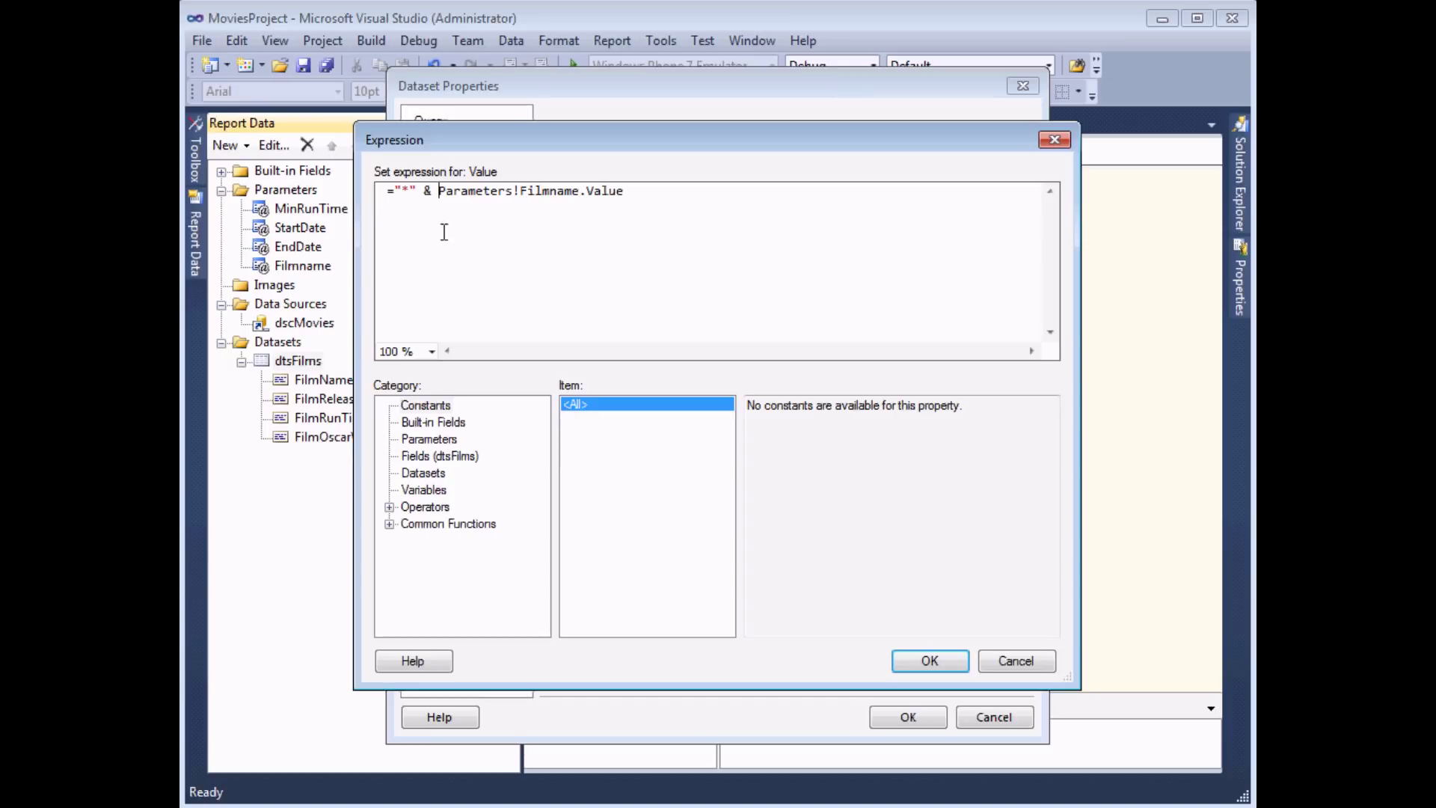
drag(404, 191, 409, 193)
drag(396, 193, 416, 195)
drag(409, 193, 432, 192)
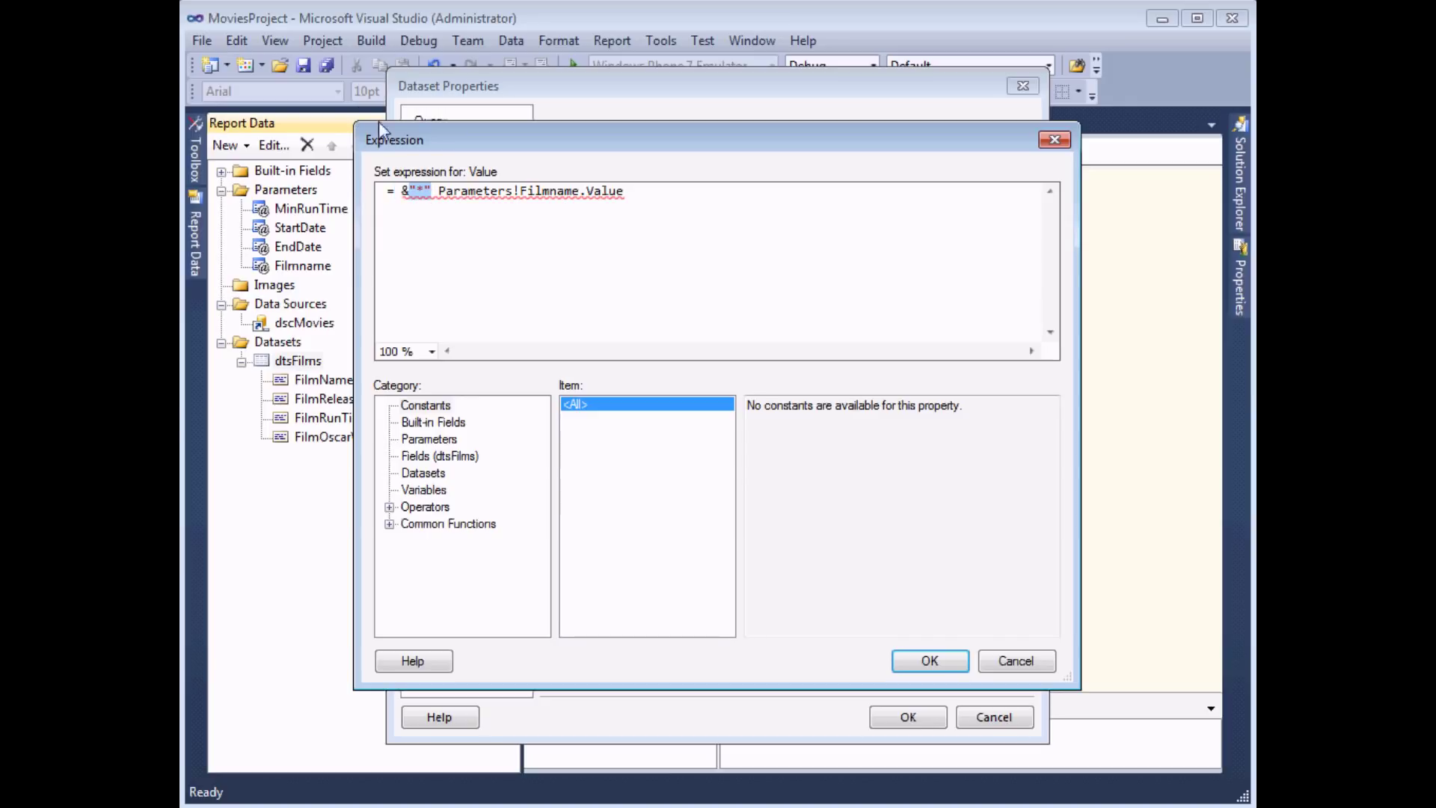
click(410, 196)
key(BackSpace)
click(424, 188)
text(&)
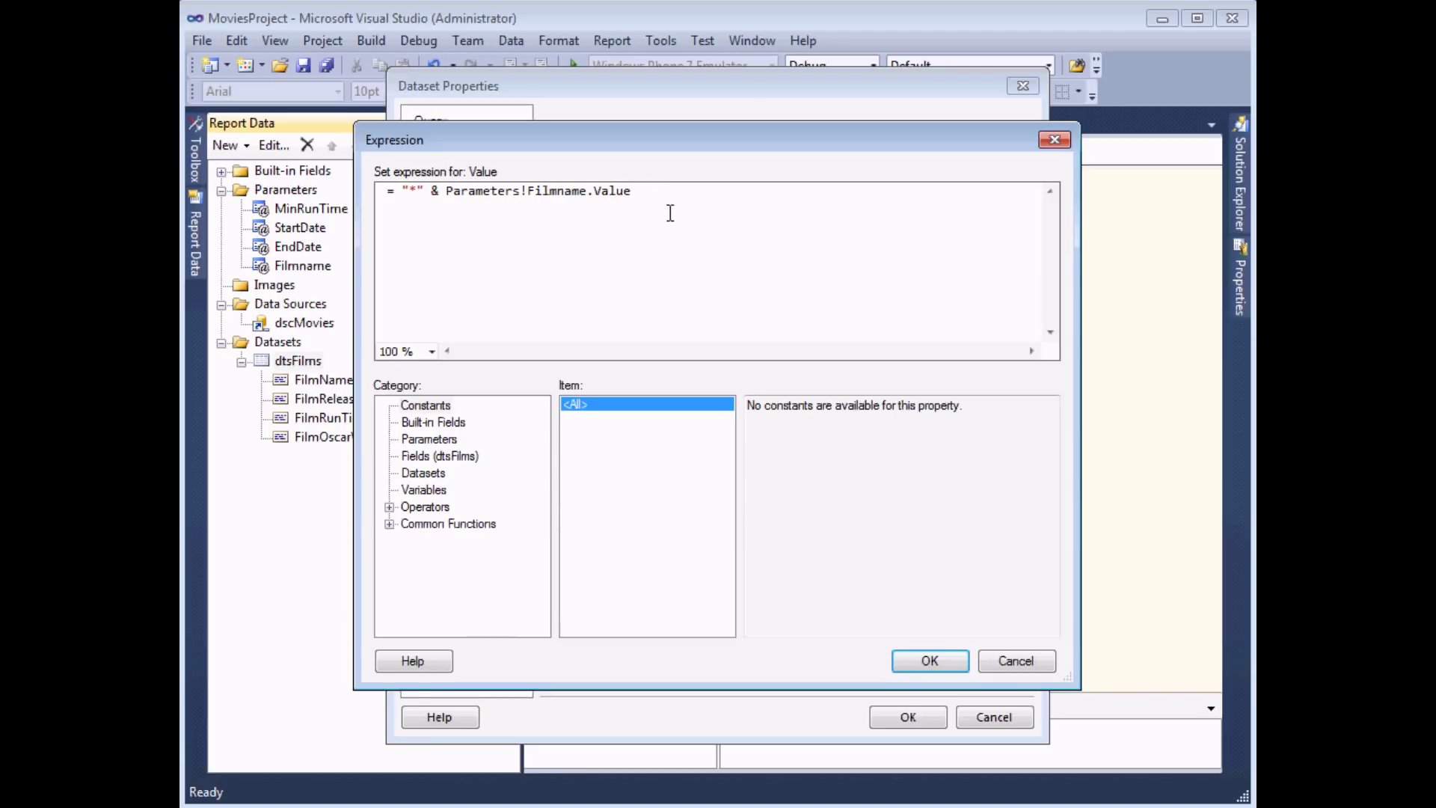
Complete the filter value expression as ="*" & Parameters!Filmname.Value & "*" and save the dataset properties.
text(& "*")
click(404, 192)
key(BackSpace)
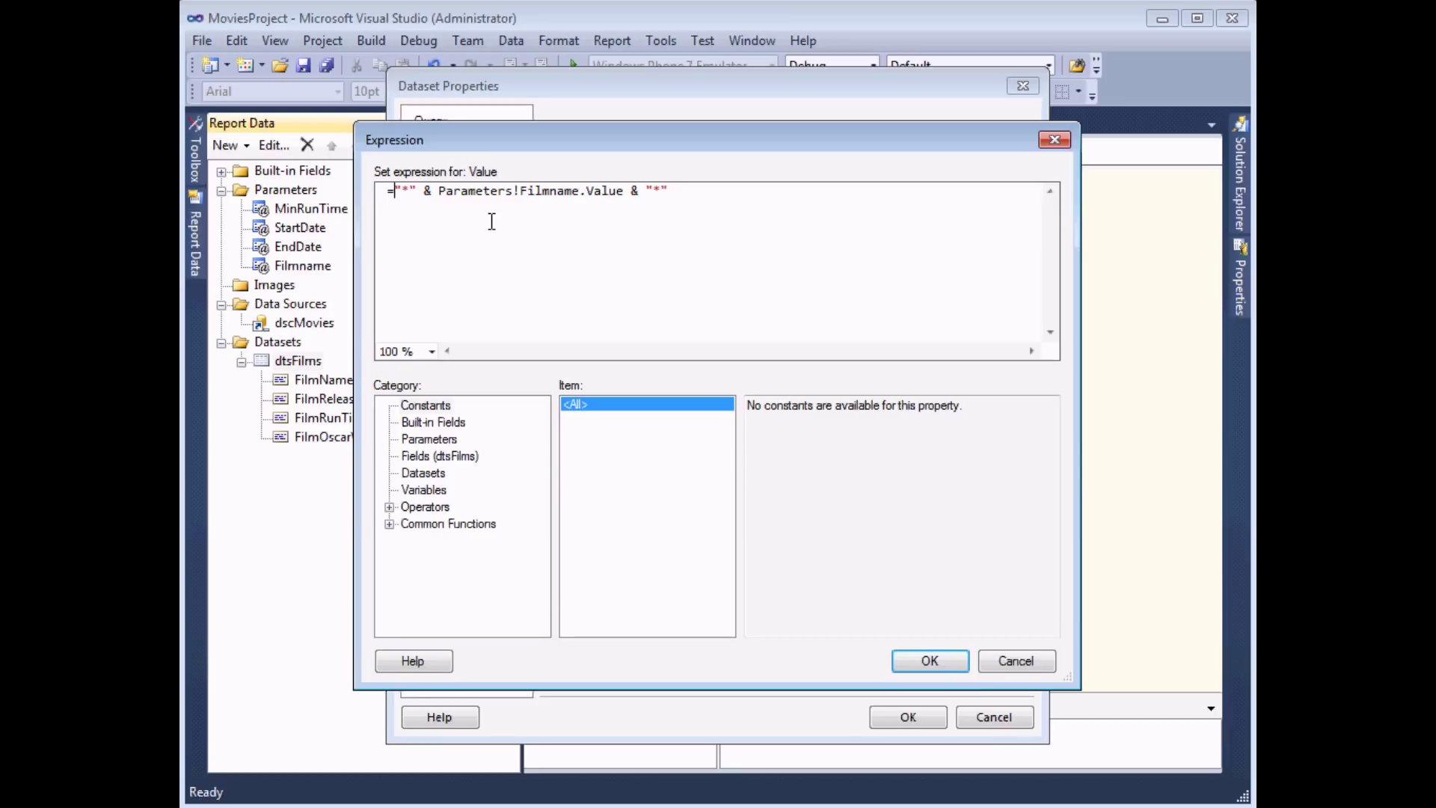
click(916, 658)
click(906, 718)
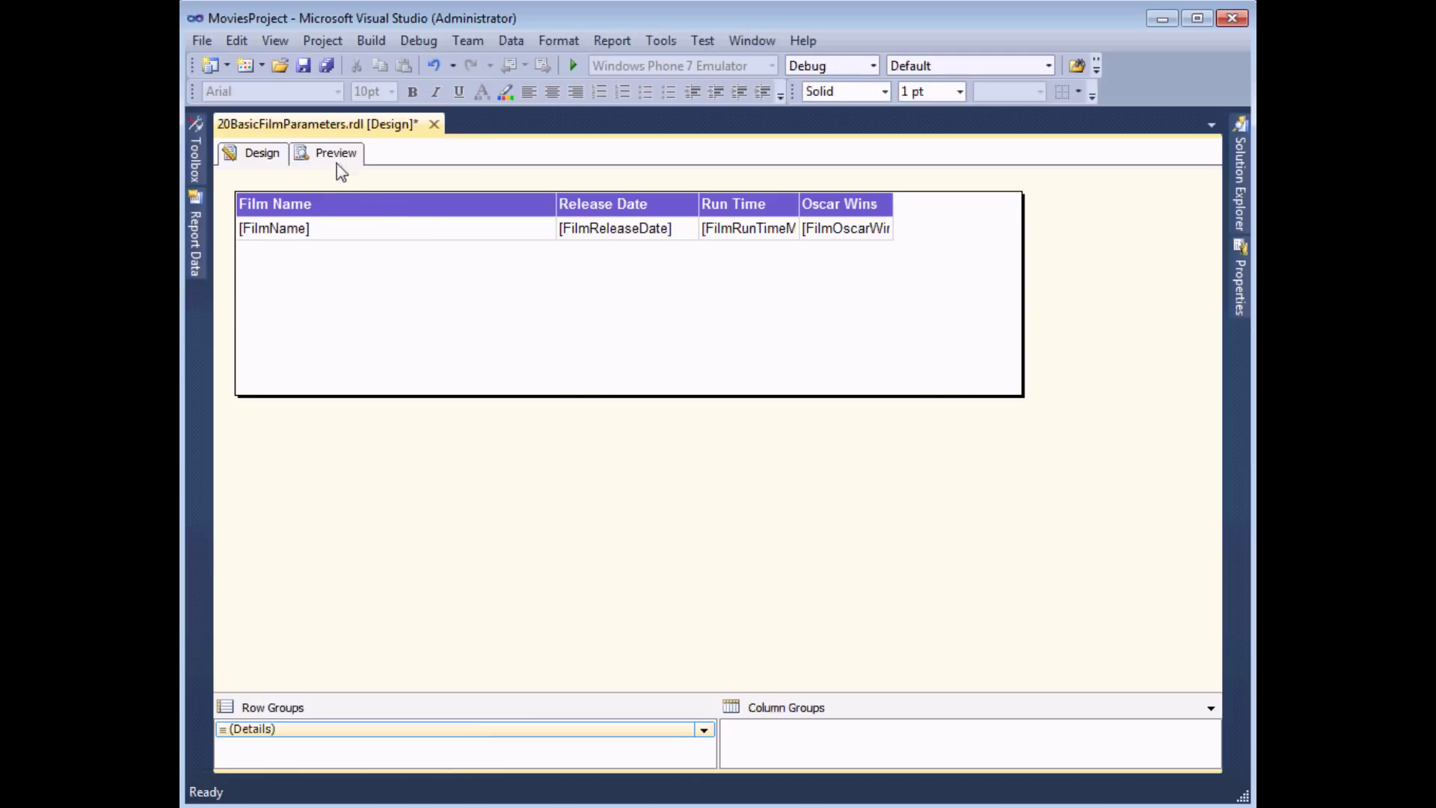
Preview the report with "die" as the partial film name, and run it again with the film name blank.
click(334, 155)
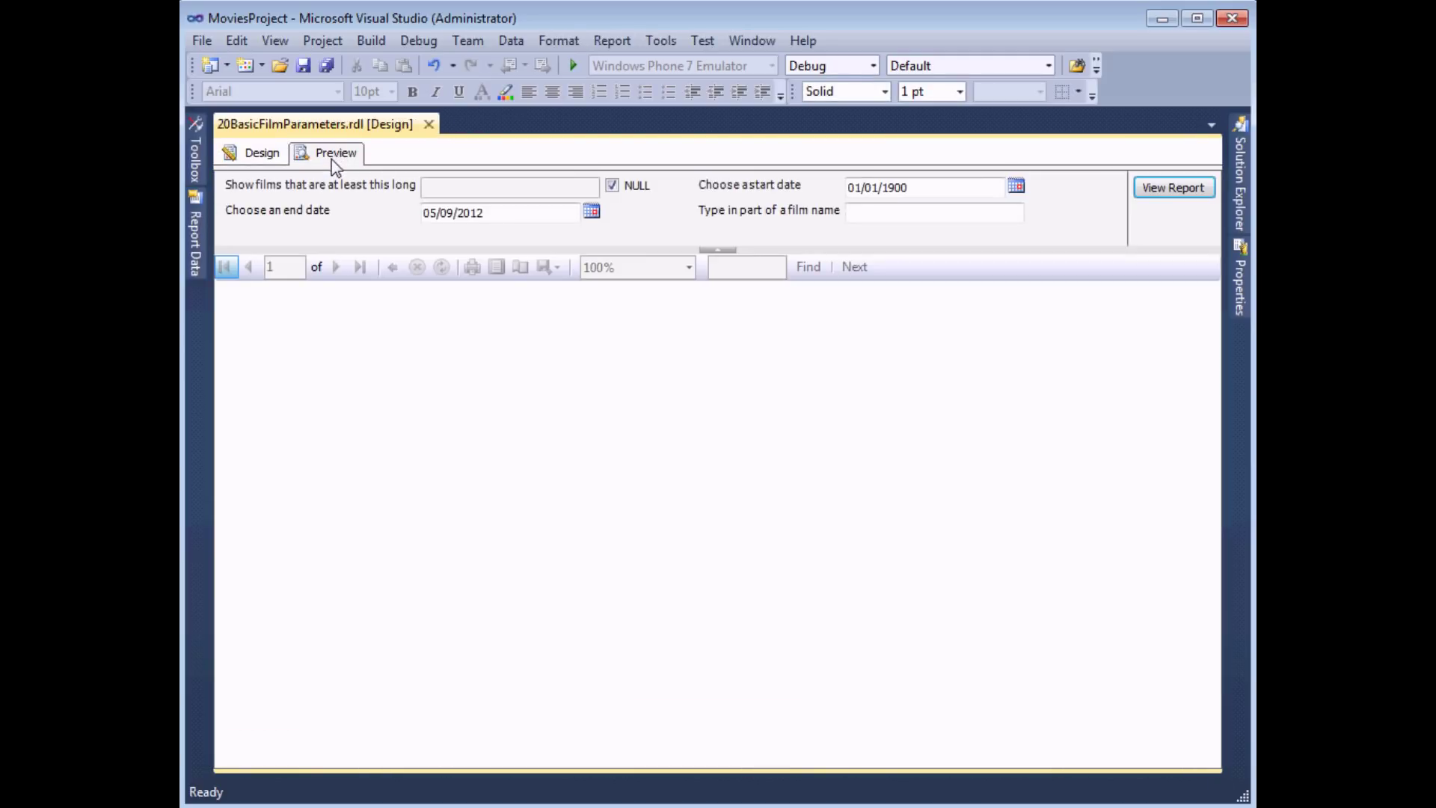
click(865, 209)
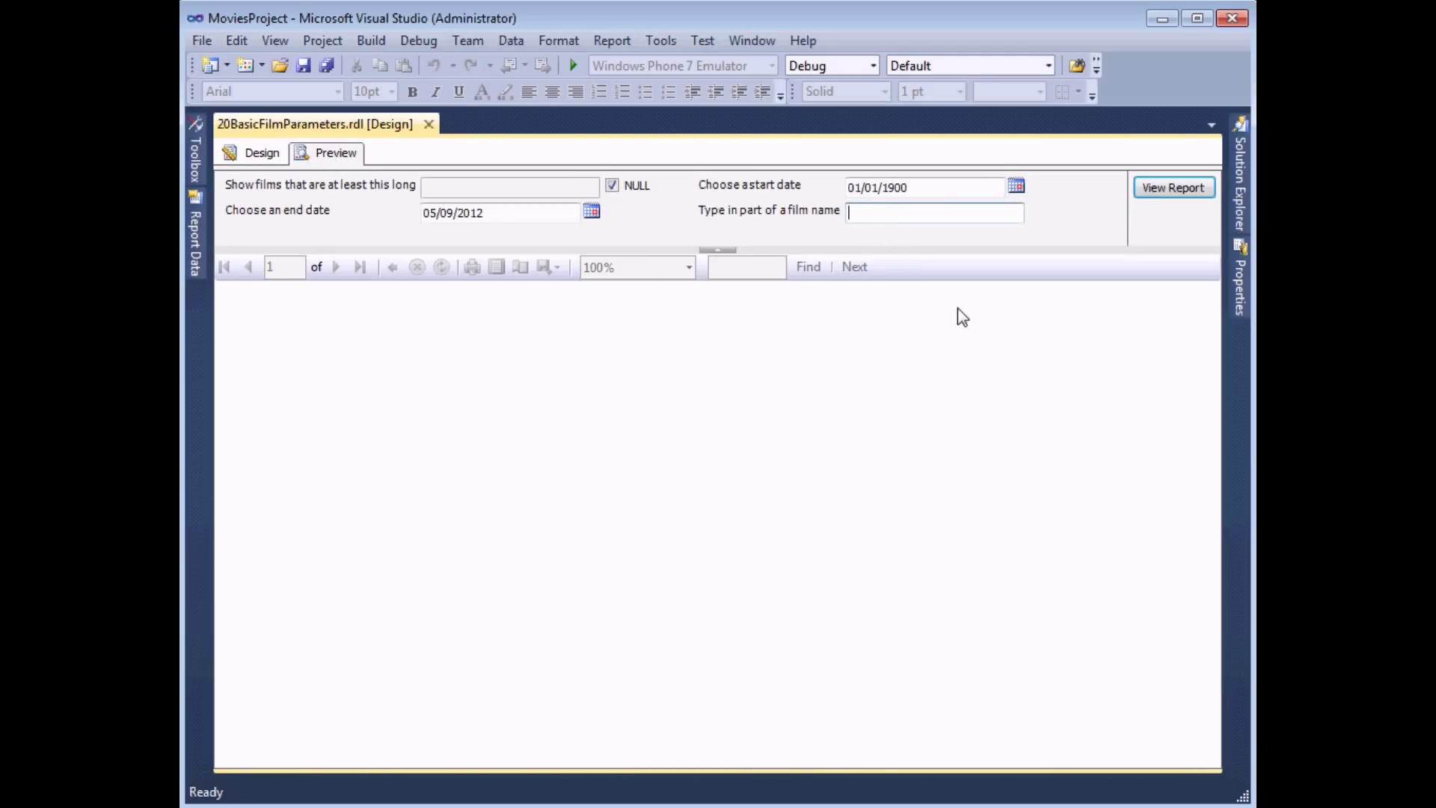
text(die)
click(1174, 189)
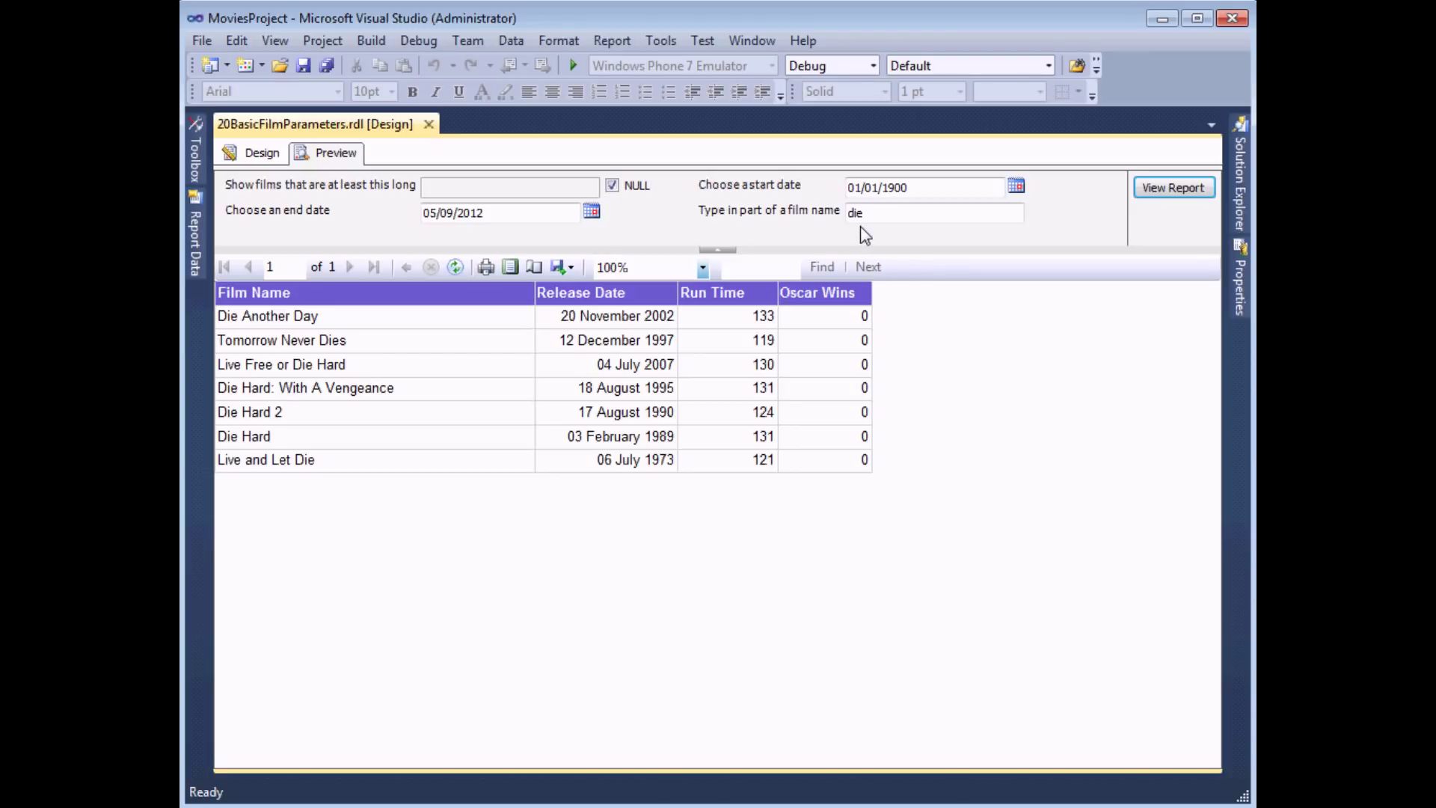
drag(867, 214, 849, 216)
click(1152, 197)
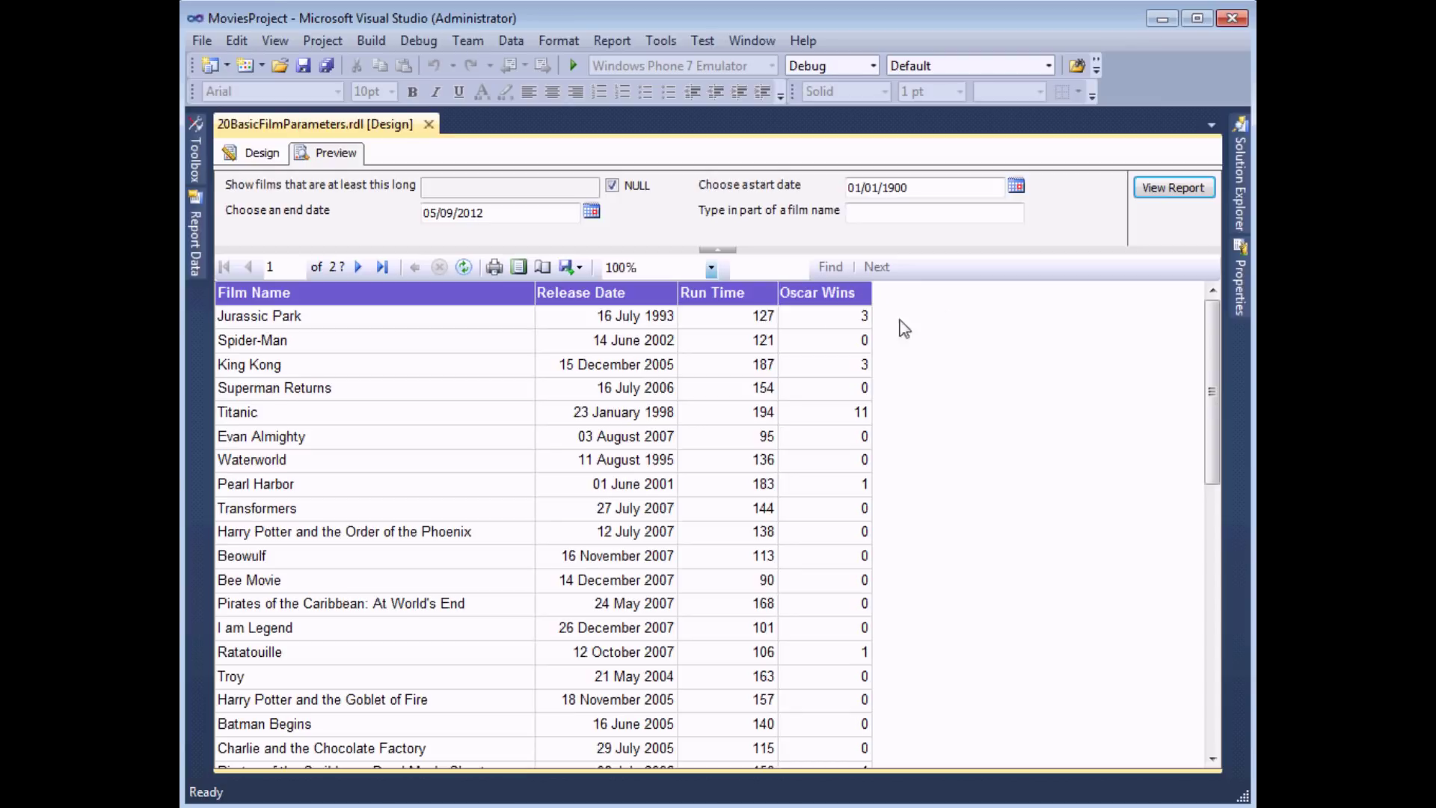
Return to the report design and move the Filmname parameter to the start of the parameter list.
click(271, 154)
mouse_move(195, 235)
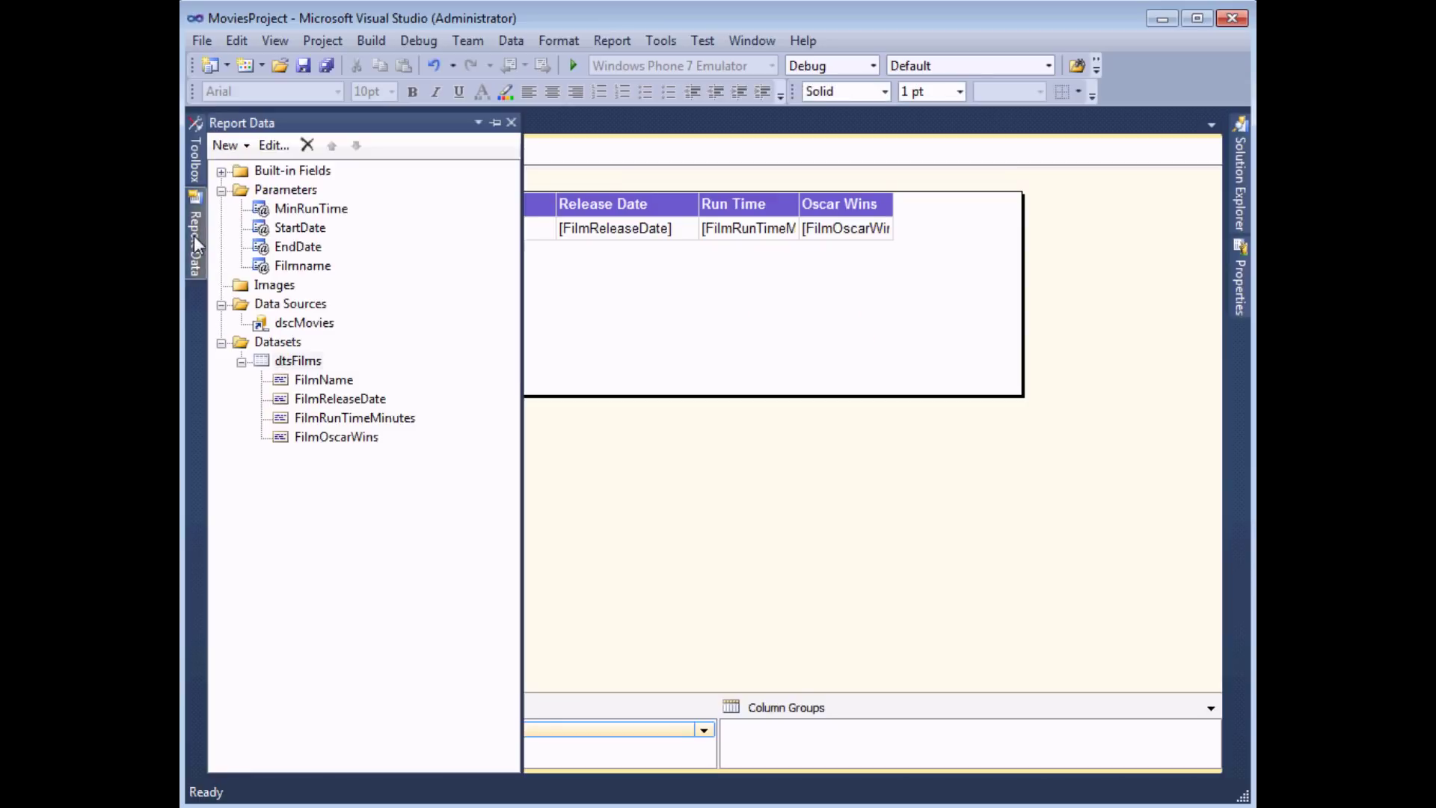
click(302, 267)
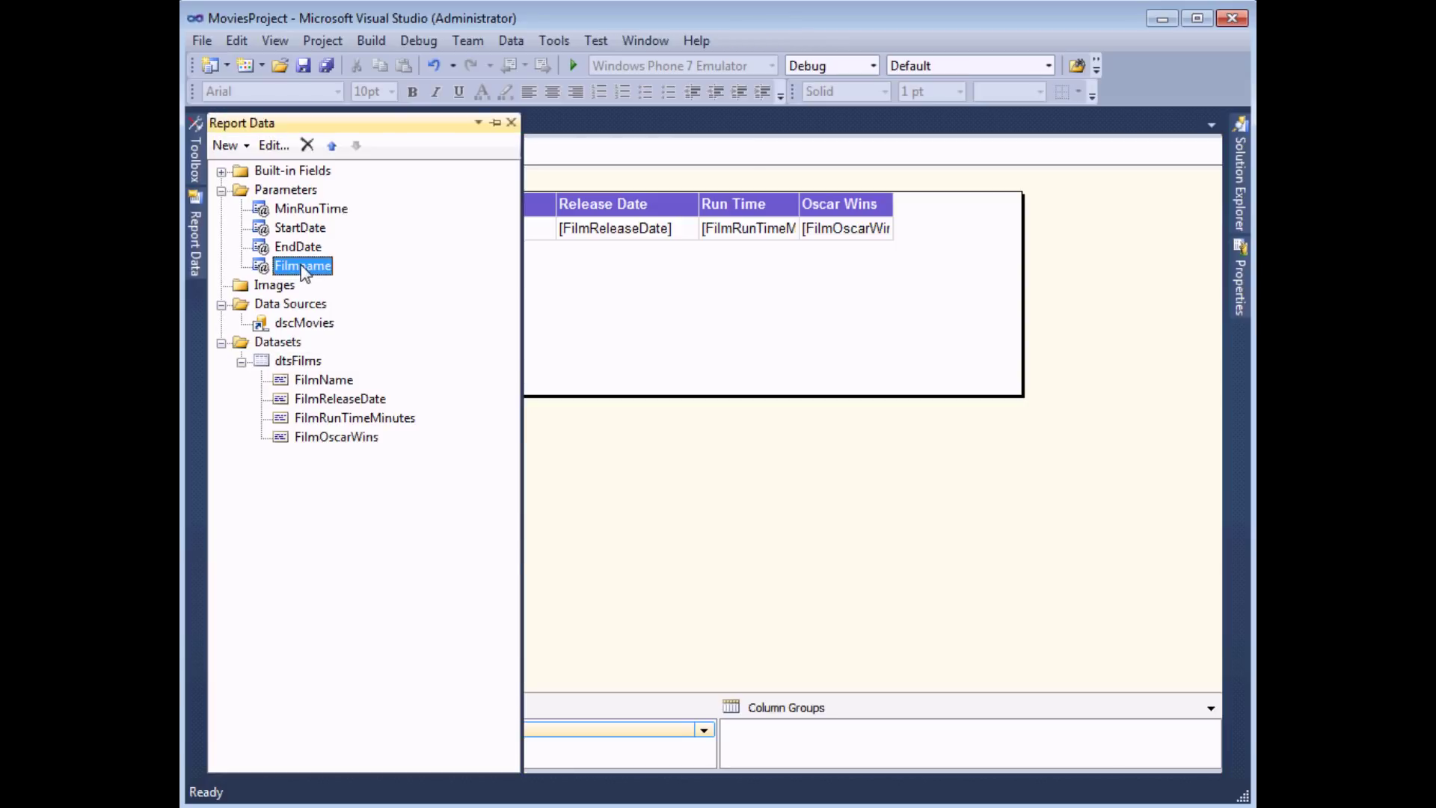
click(331, 147)
click(332, 146)
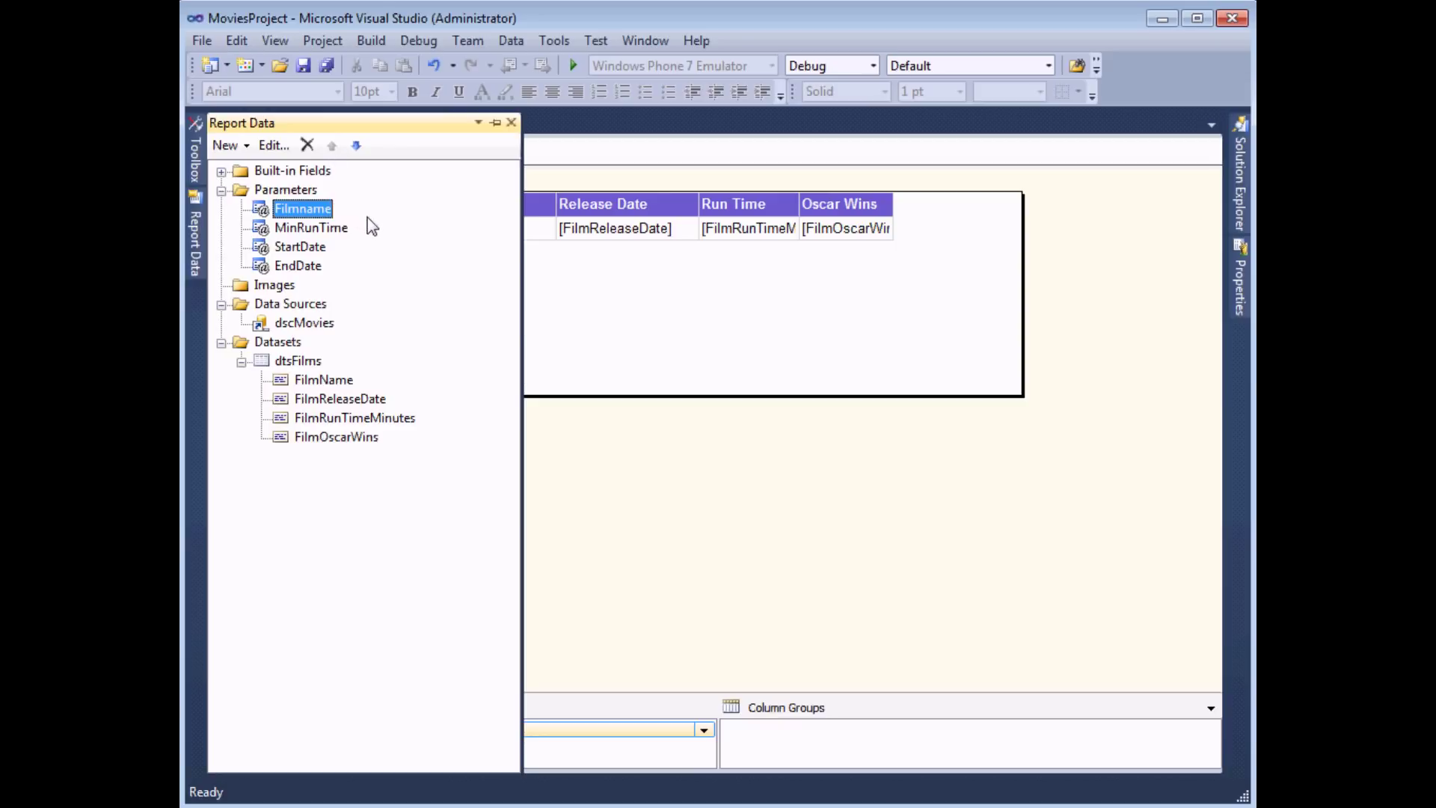
Preview the reordered parameter prompts, entering "a" as the film name and clearing it again.
click(336, 153)
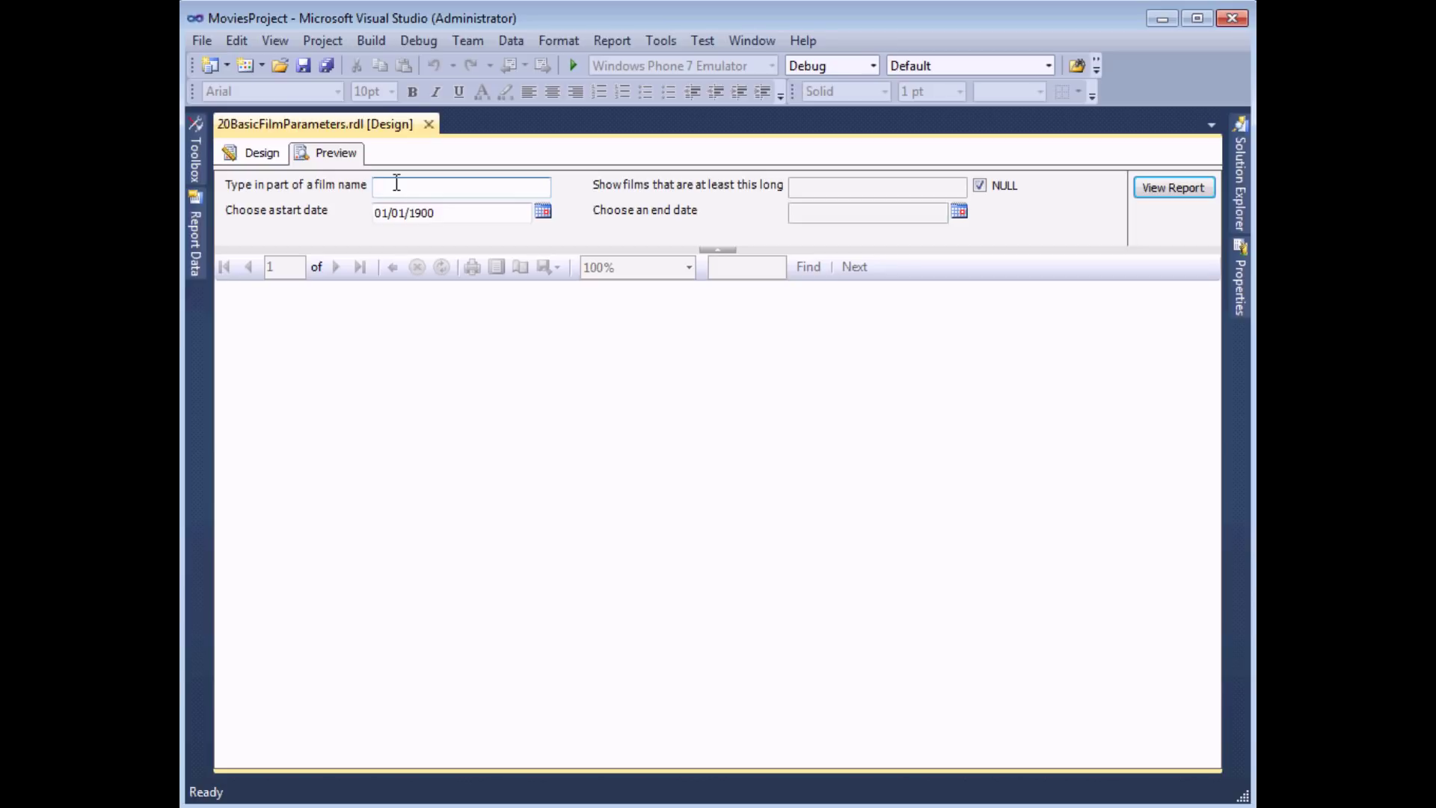
text(a)
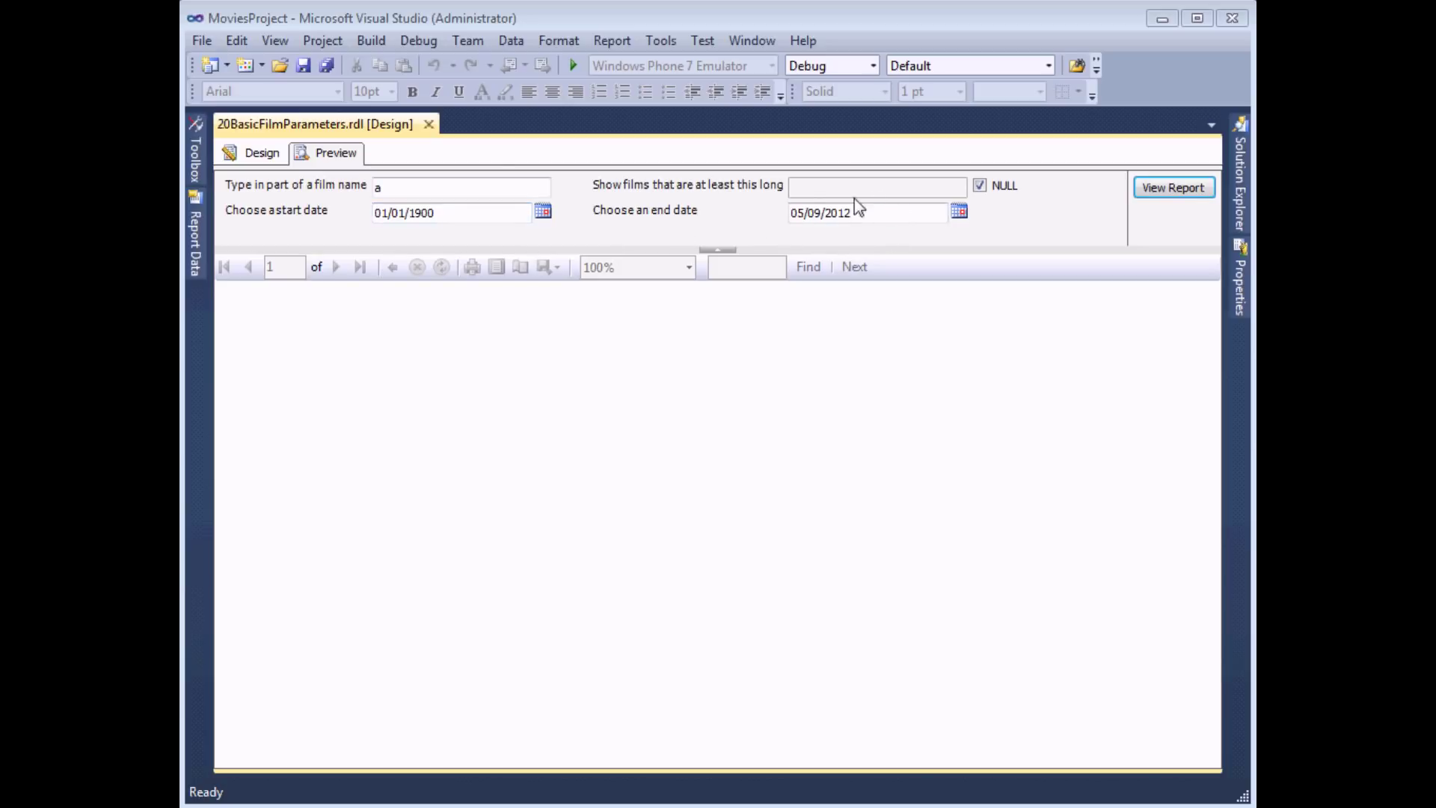
double_click(376, 187)
key(Delete)
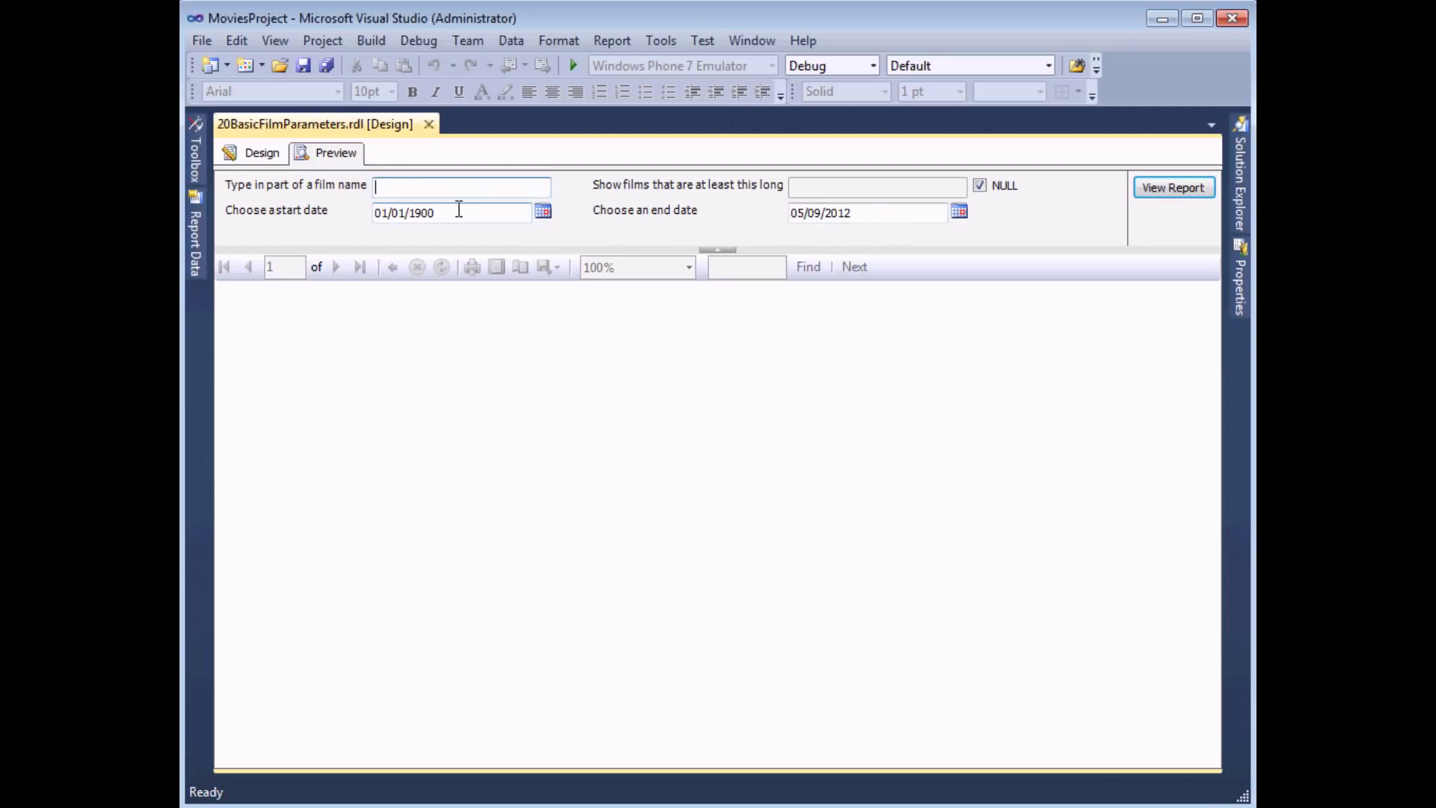
Run the report with the film name left blank, and return to the report design.
click(1171, 190)
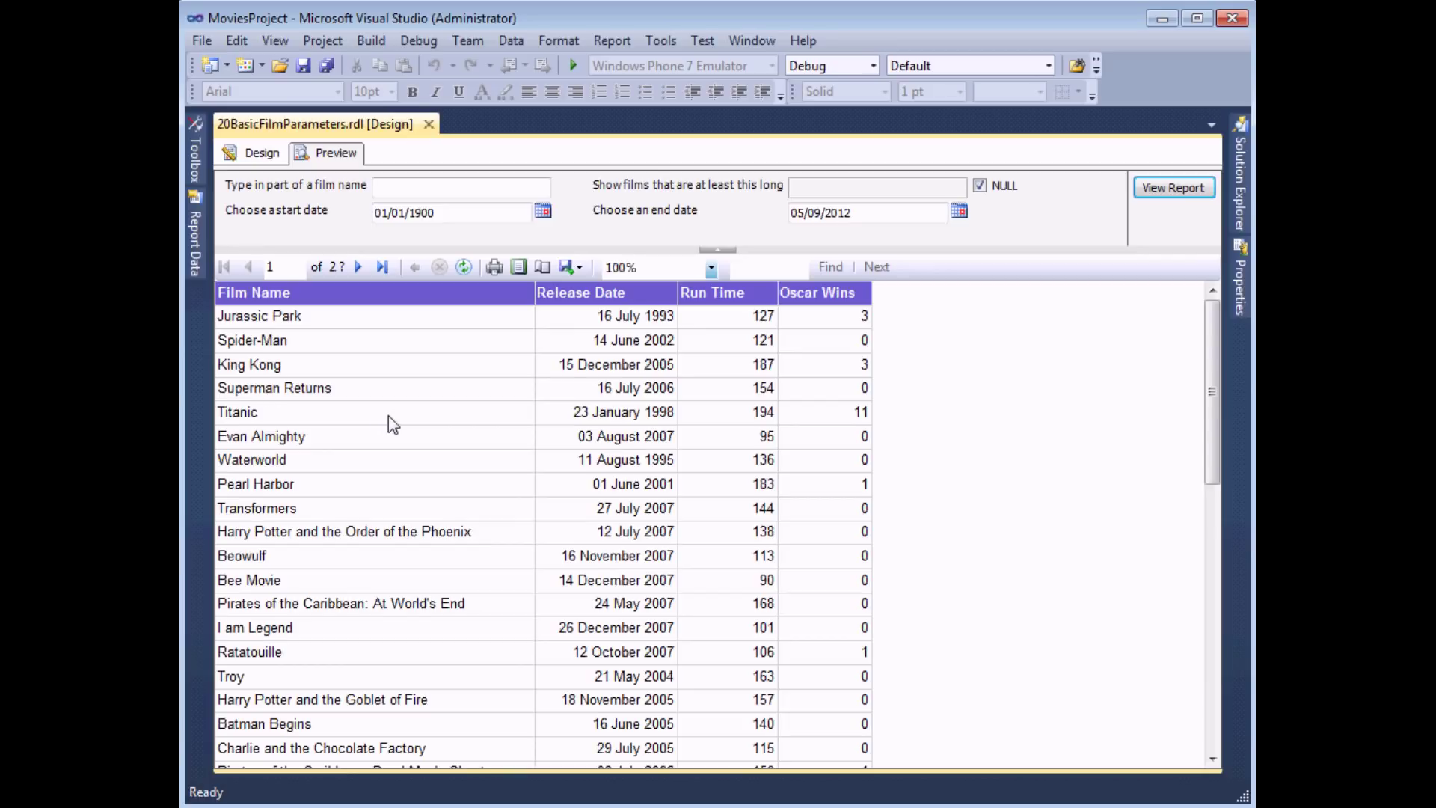
click(265, 156)
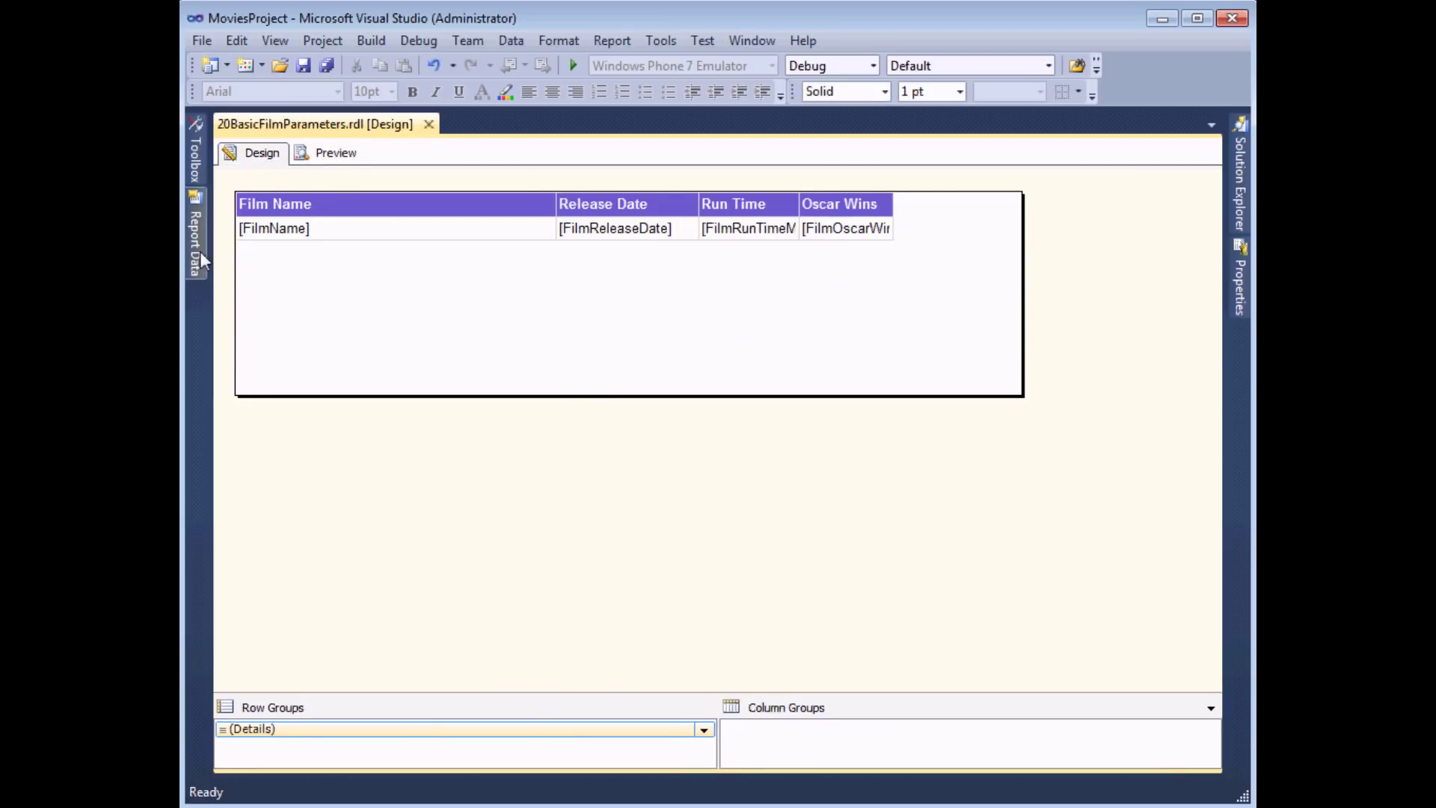
Add a new report parameter and name it OscarWins.
mouse_move(199, 254)
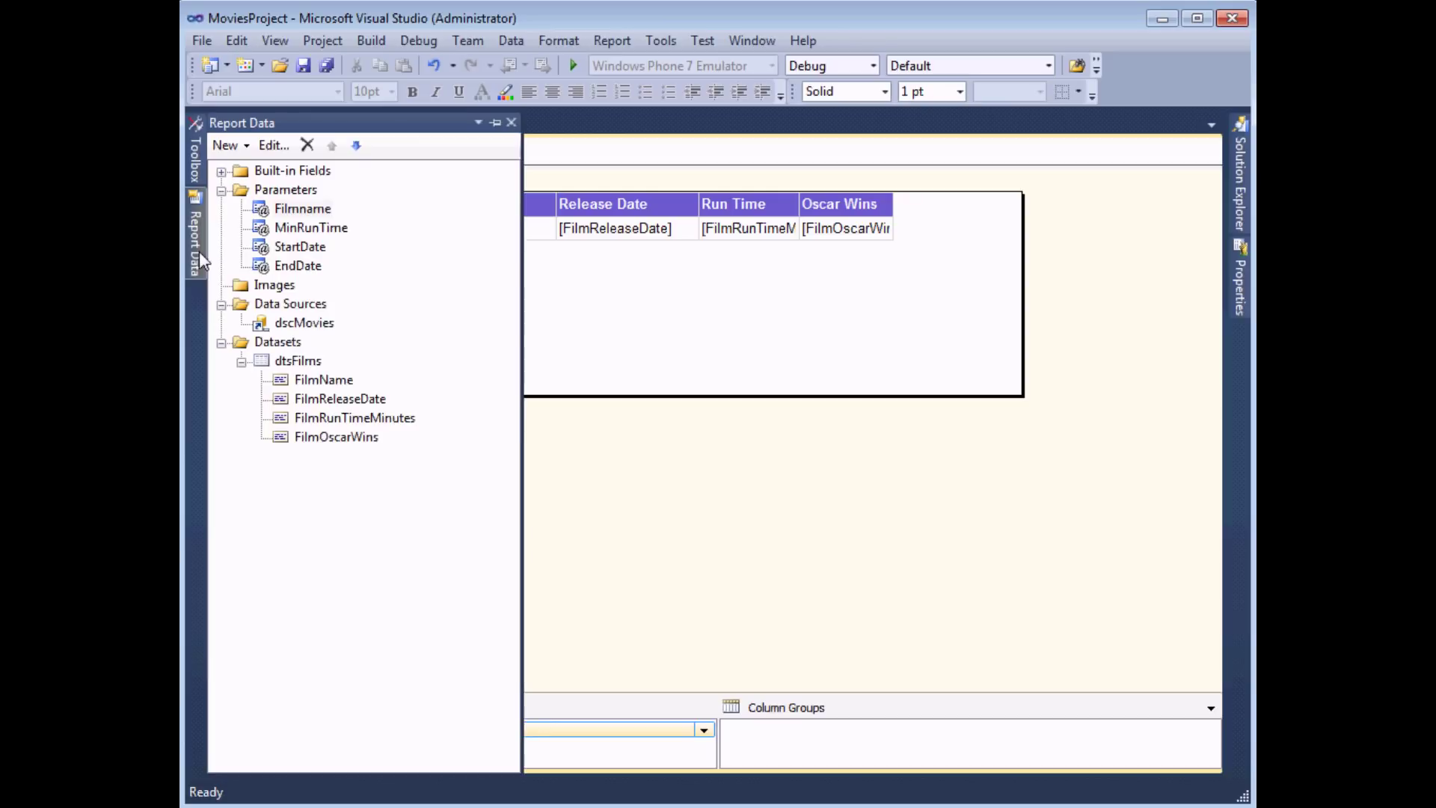
click(291, 193)
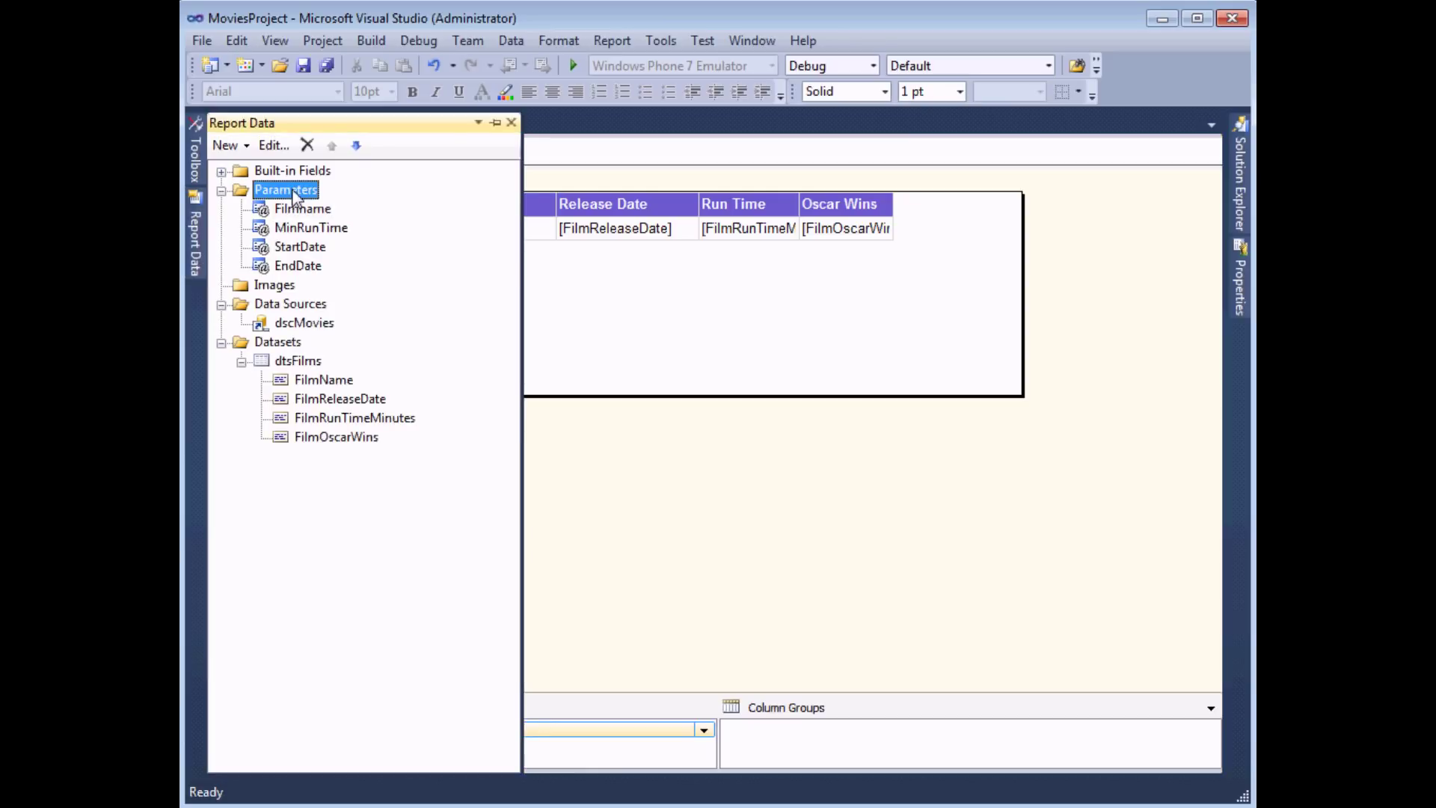
right_click(295, 193)
click(342, 204)
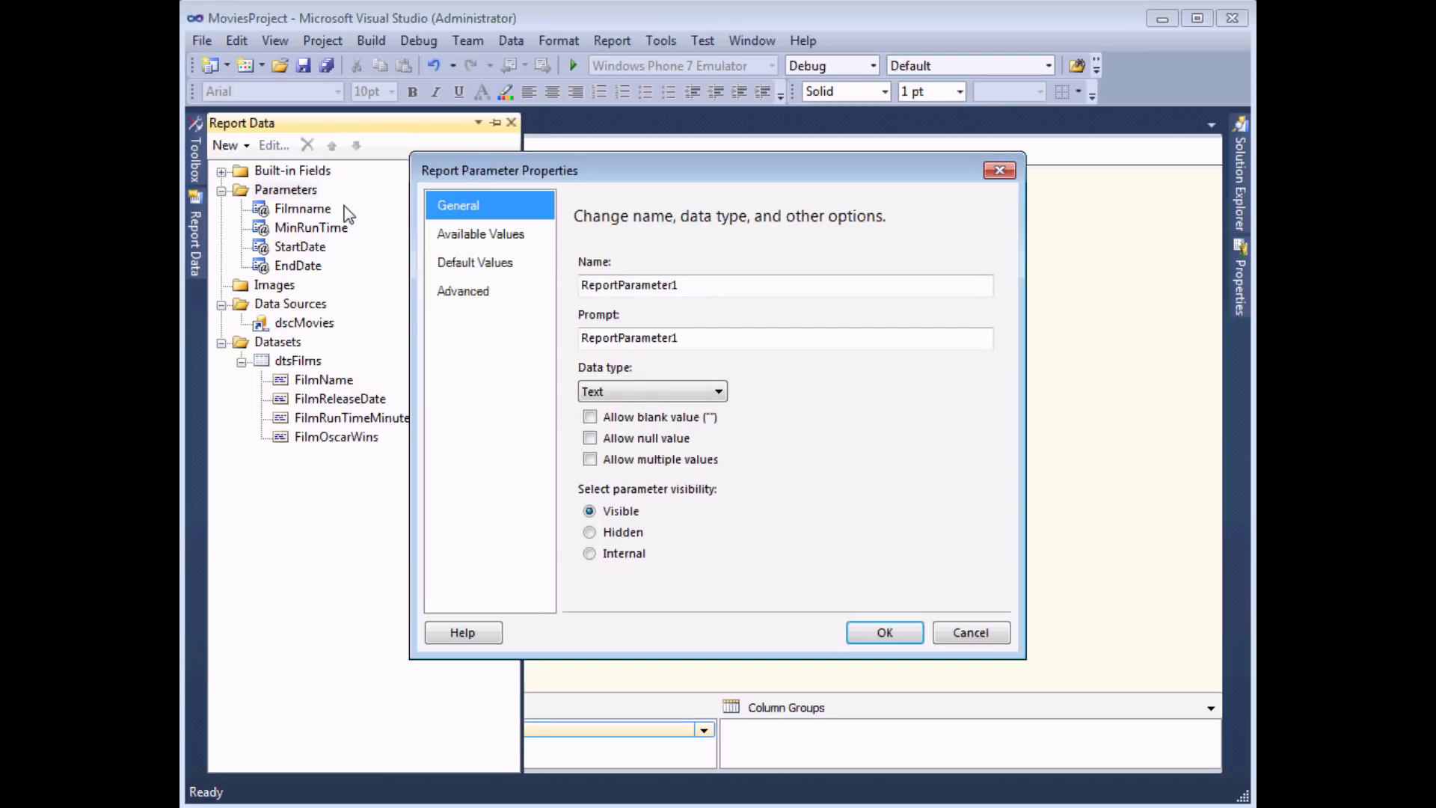
drag(694, 285, 581, 282)
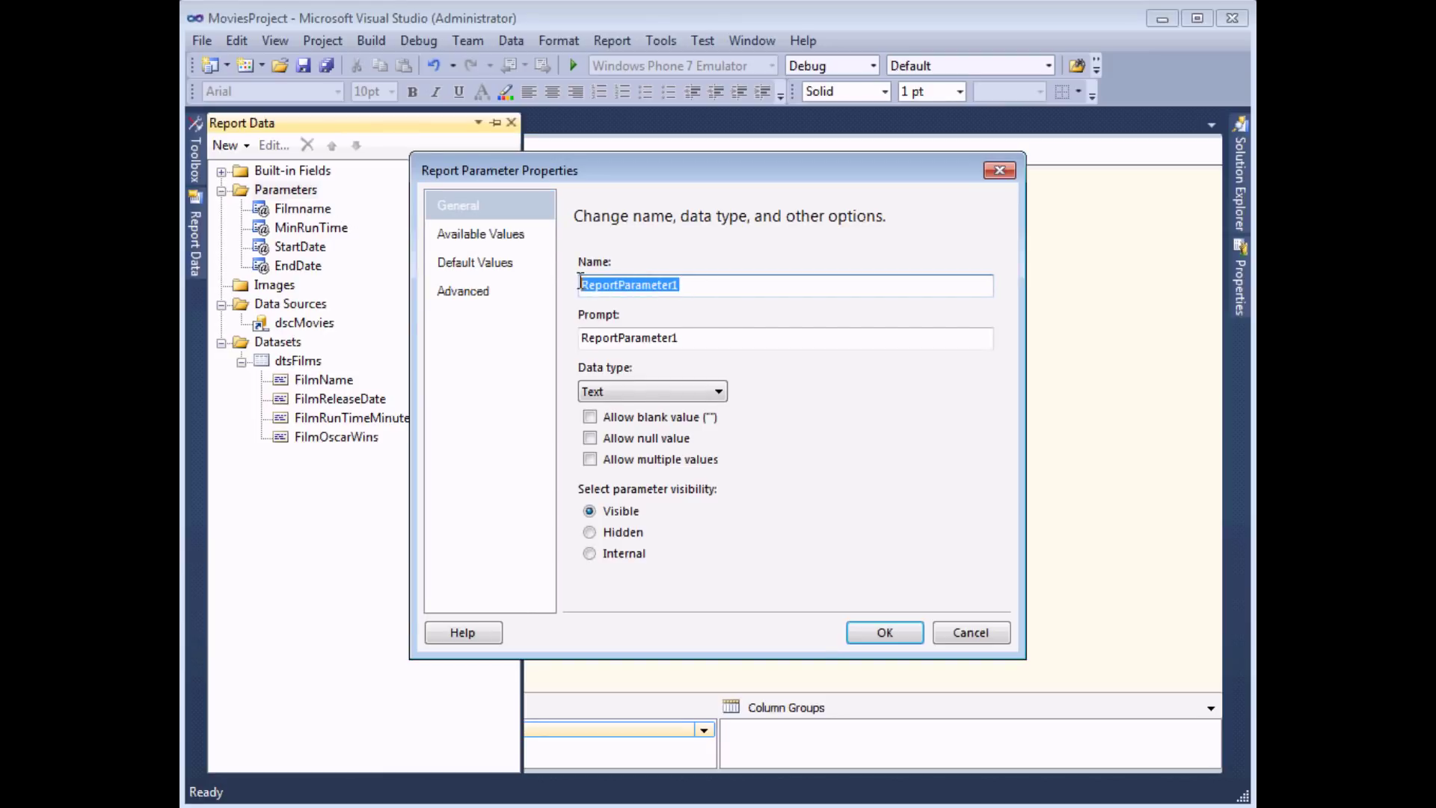
text(OscarWins)
Set the OscarWins parameter's prompt to "Highlight films with this many Oscars" and its data type to Integer.
drag(695, 338, 577, 337)
text(Hi)
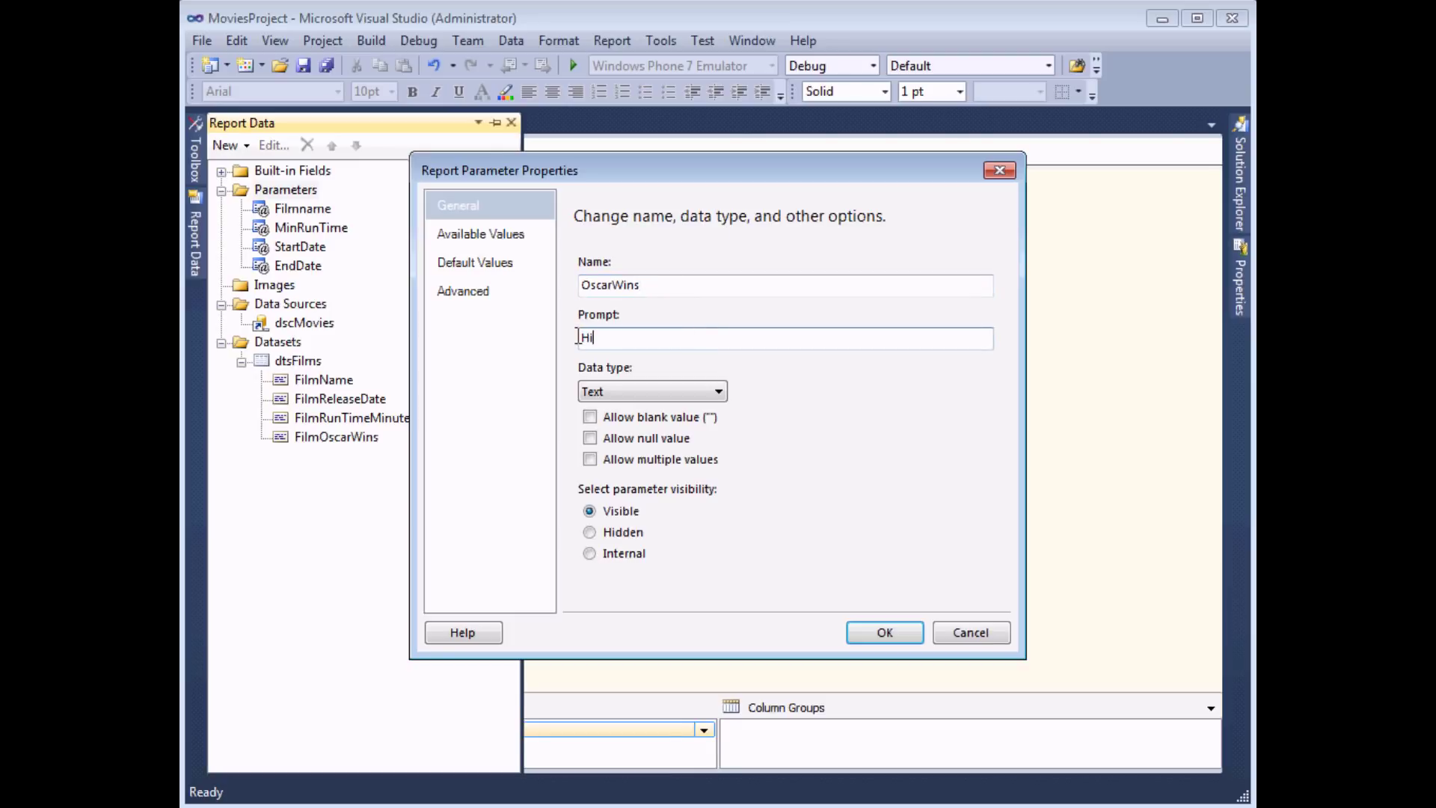
text(ghlight films with this ma)
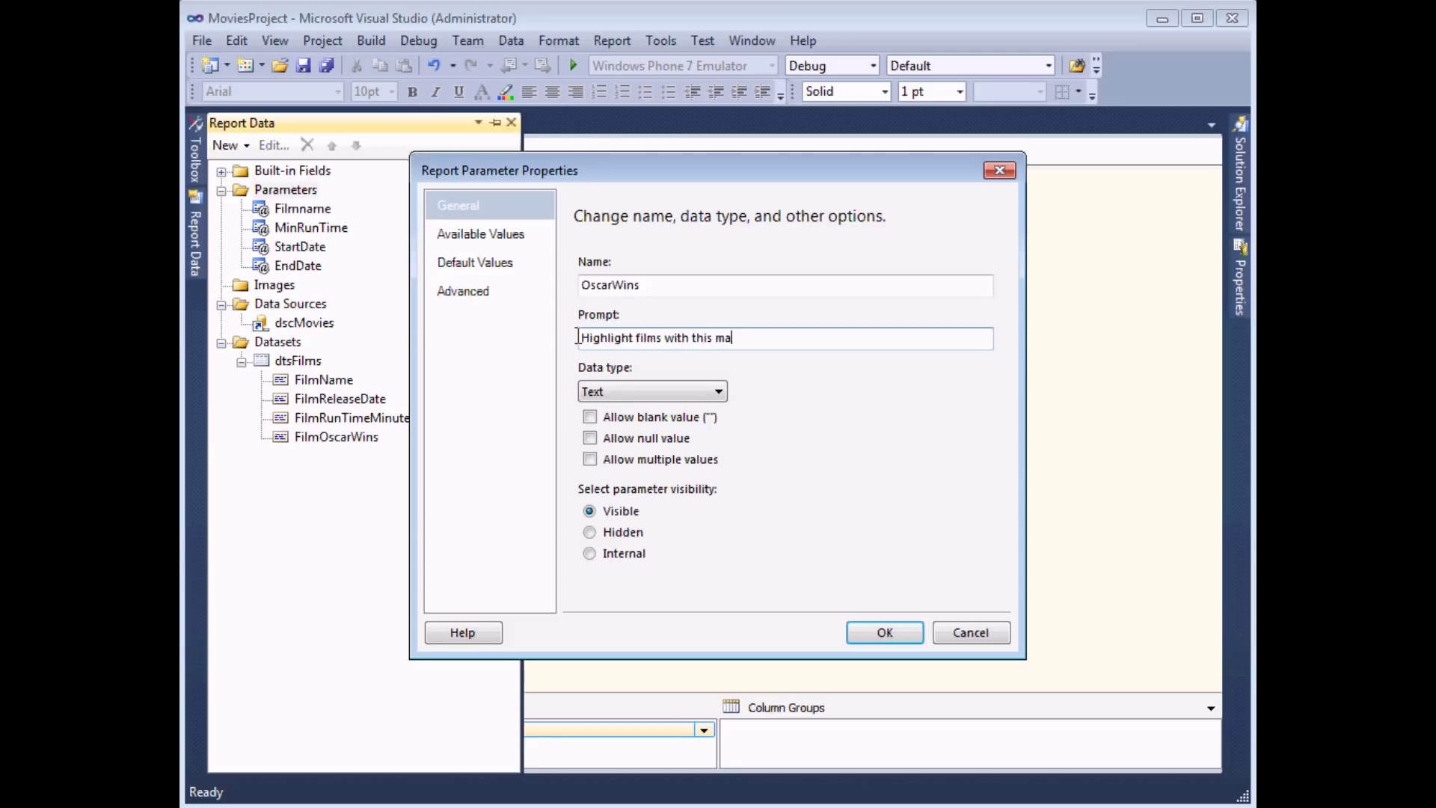
text(ny Oscars)
click(632, 392)
click(602, 452)
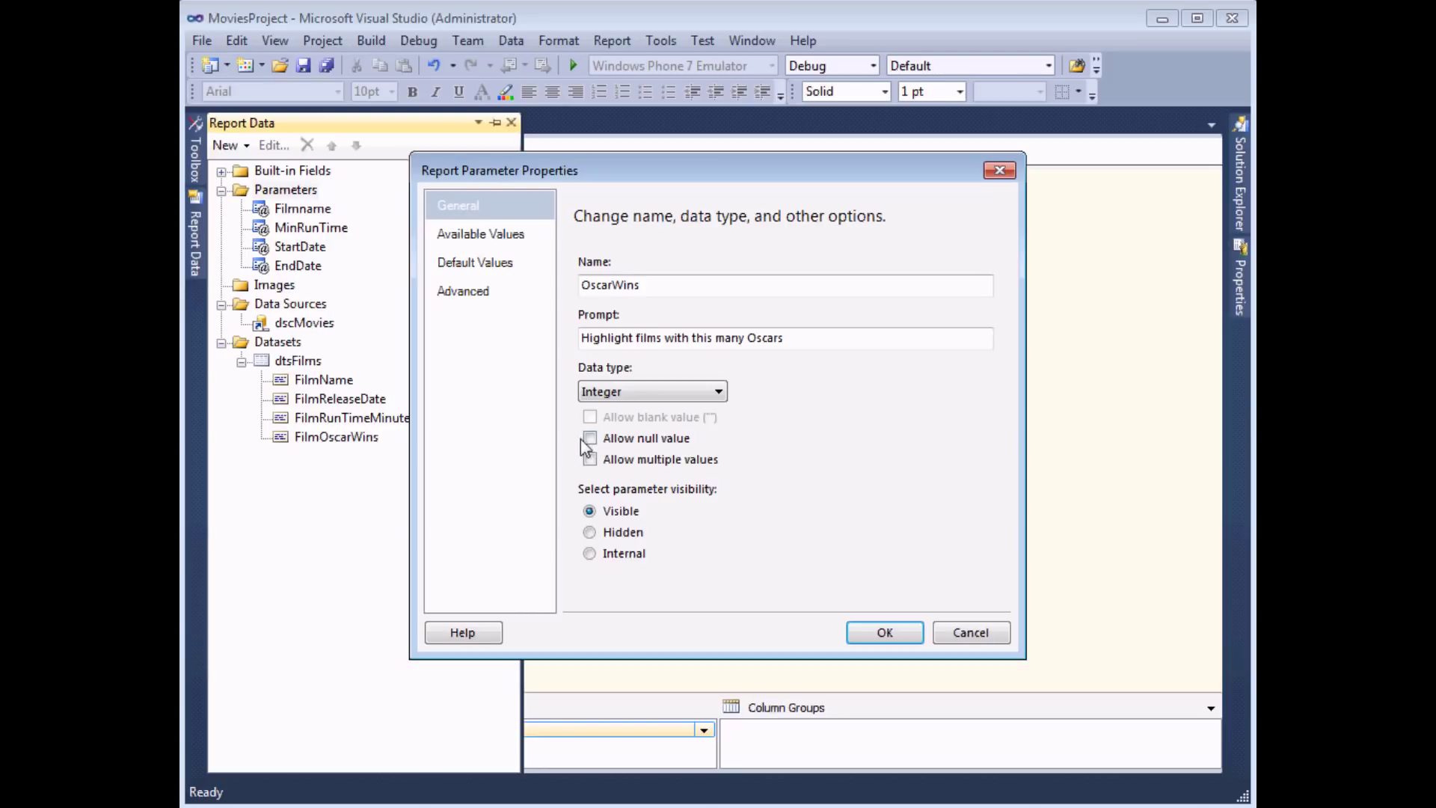
Specify 0 as the default value of the OscarWins parameter and save the parameter.
click(488, 264)
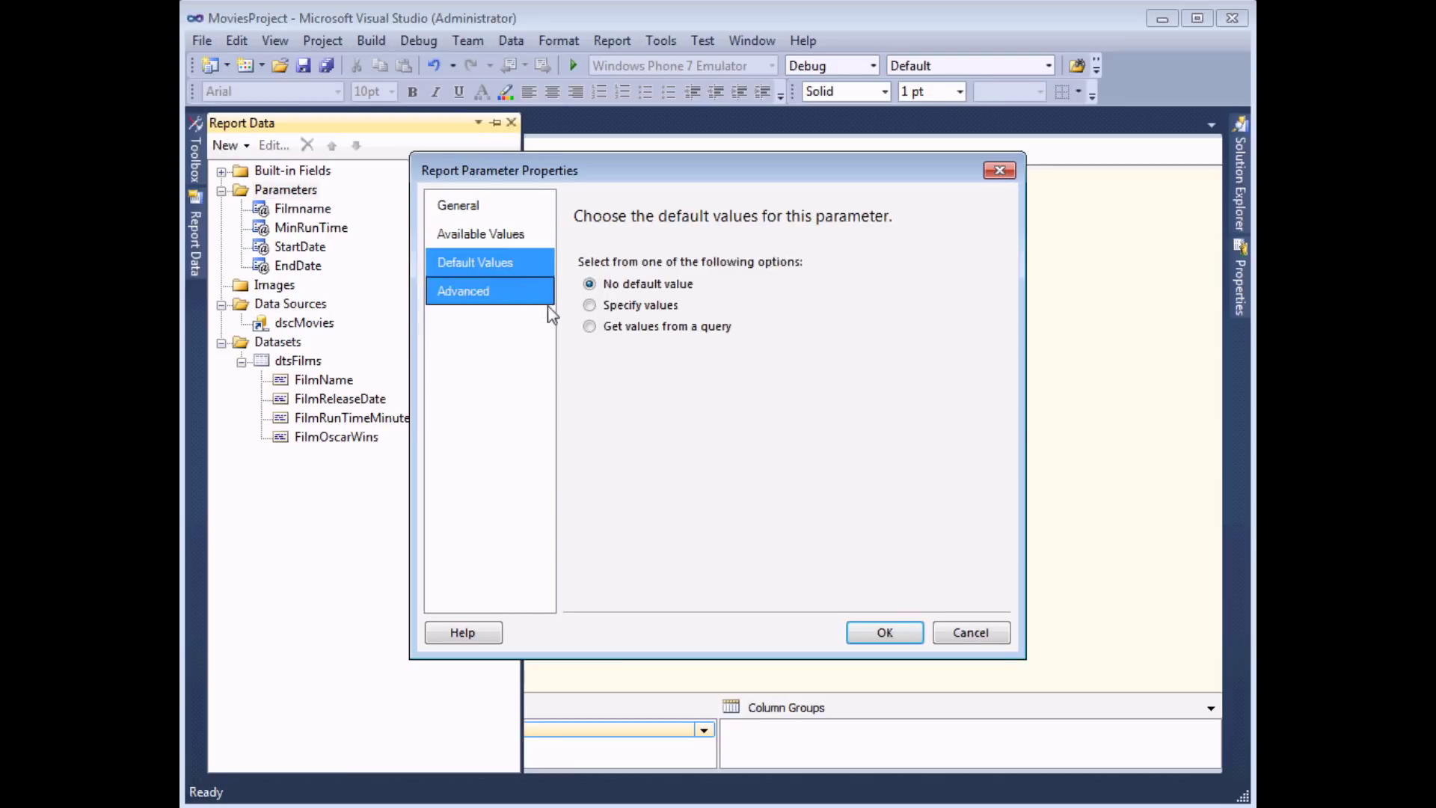
click(590, 304)
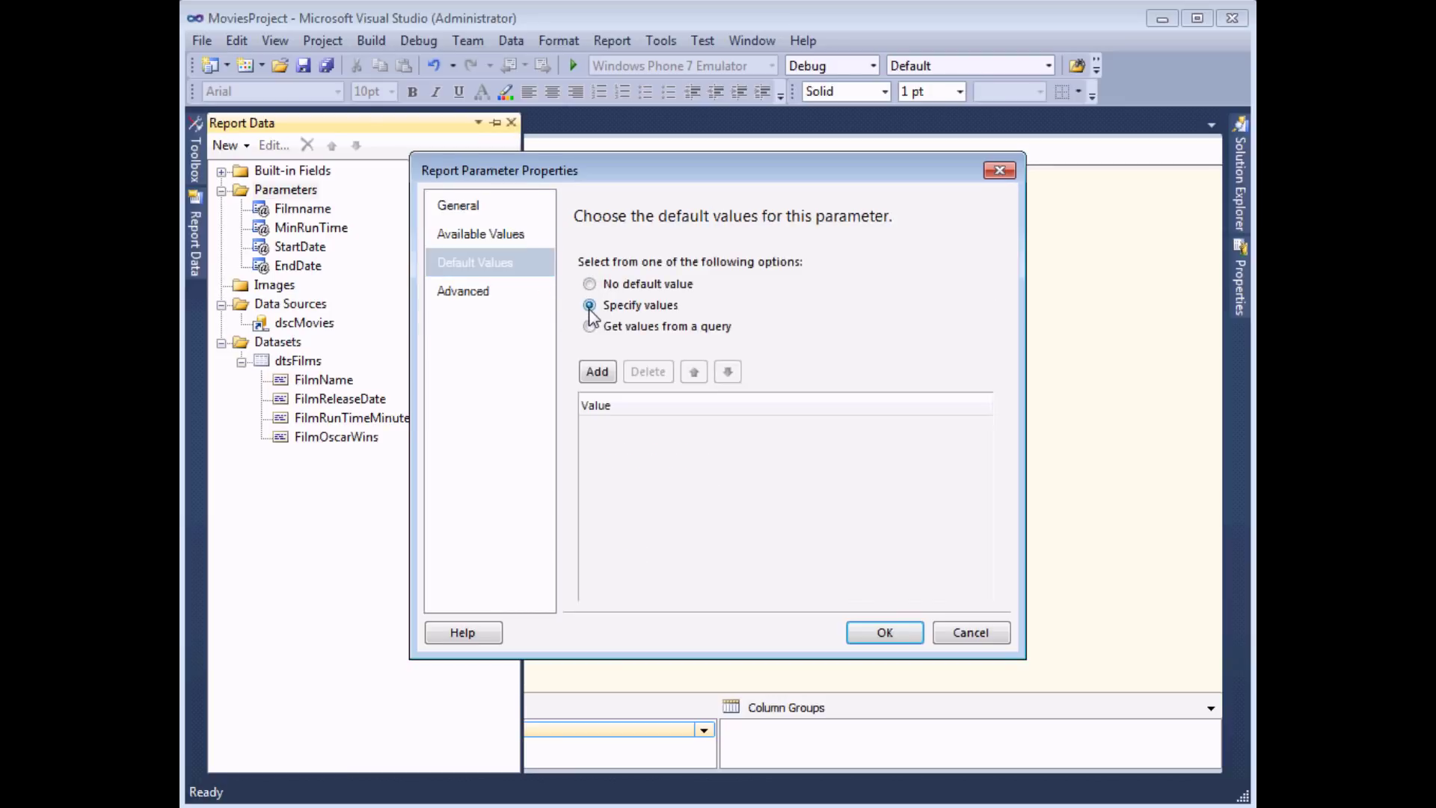
click(598, 374)
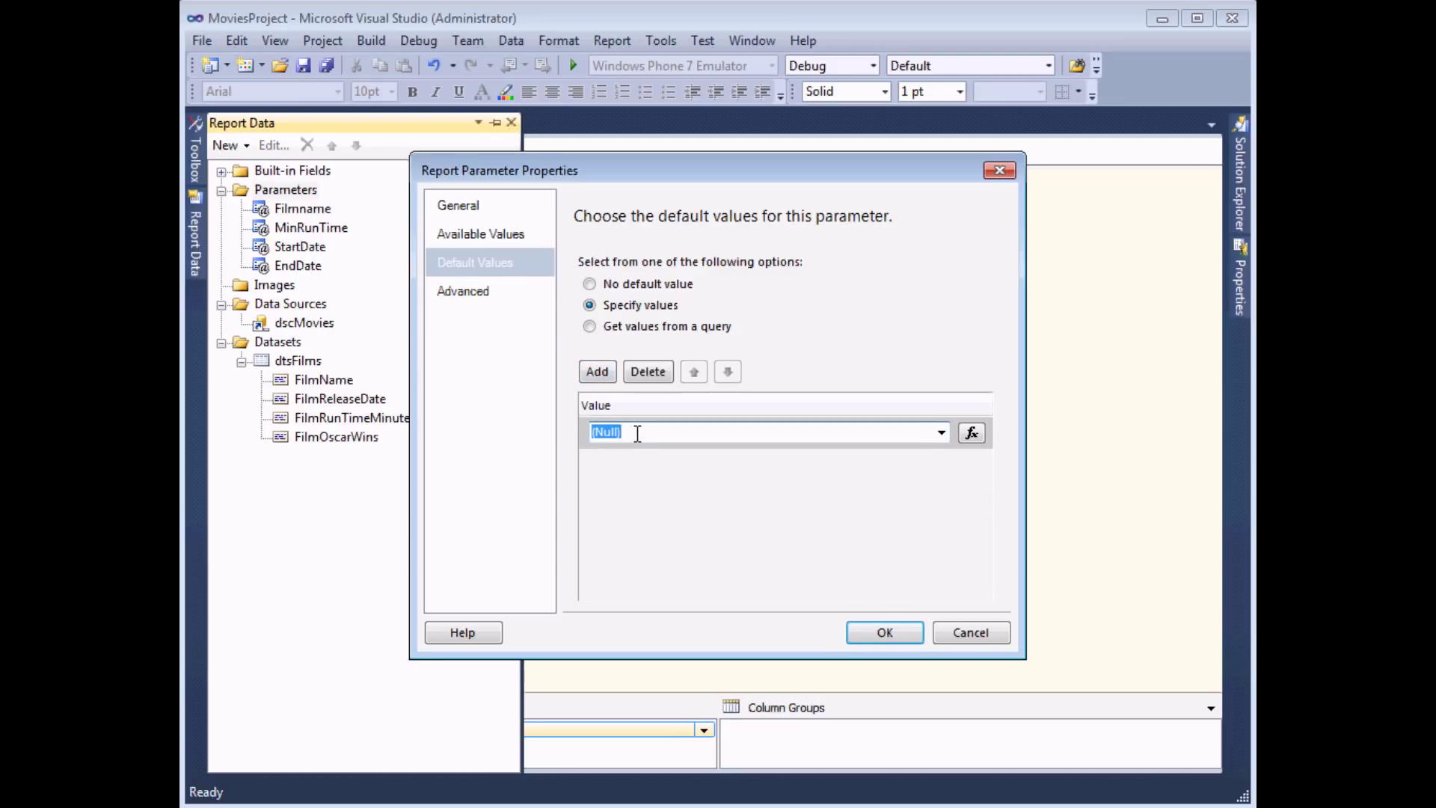
text(0)
click(885, 635)
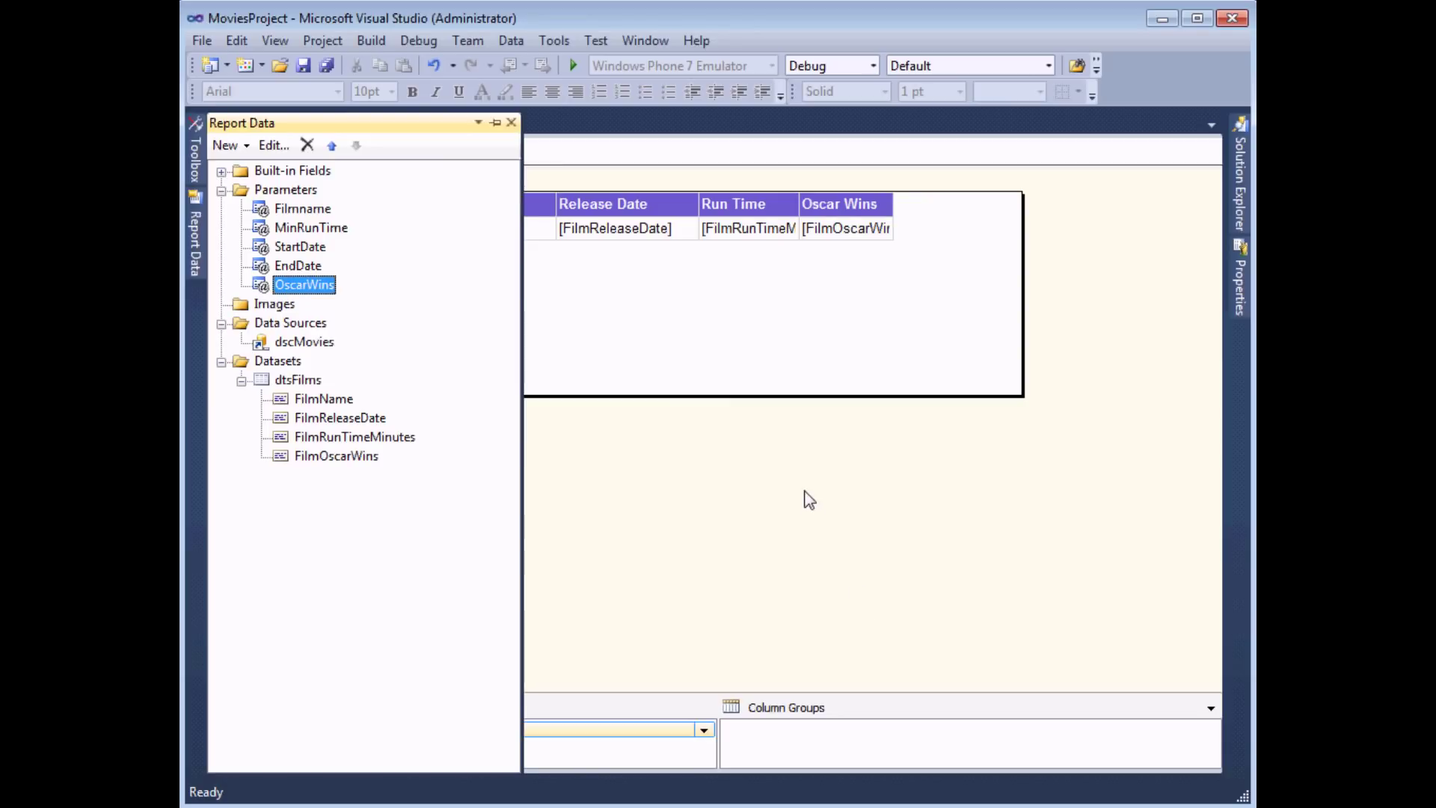
Select the table's whole detail row and open the expression editor for its BackgroundColor property.
click(661, 299)
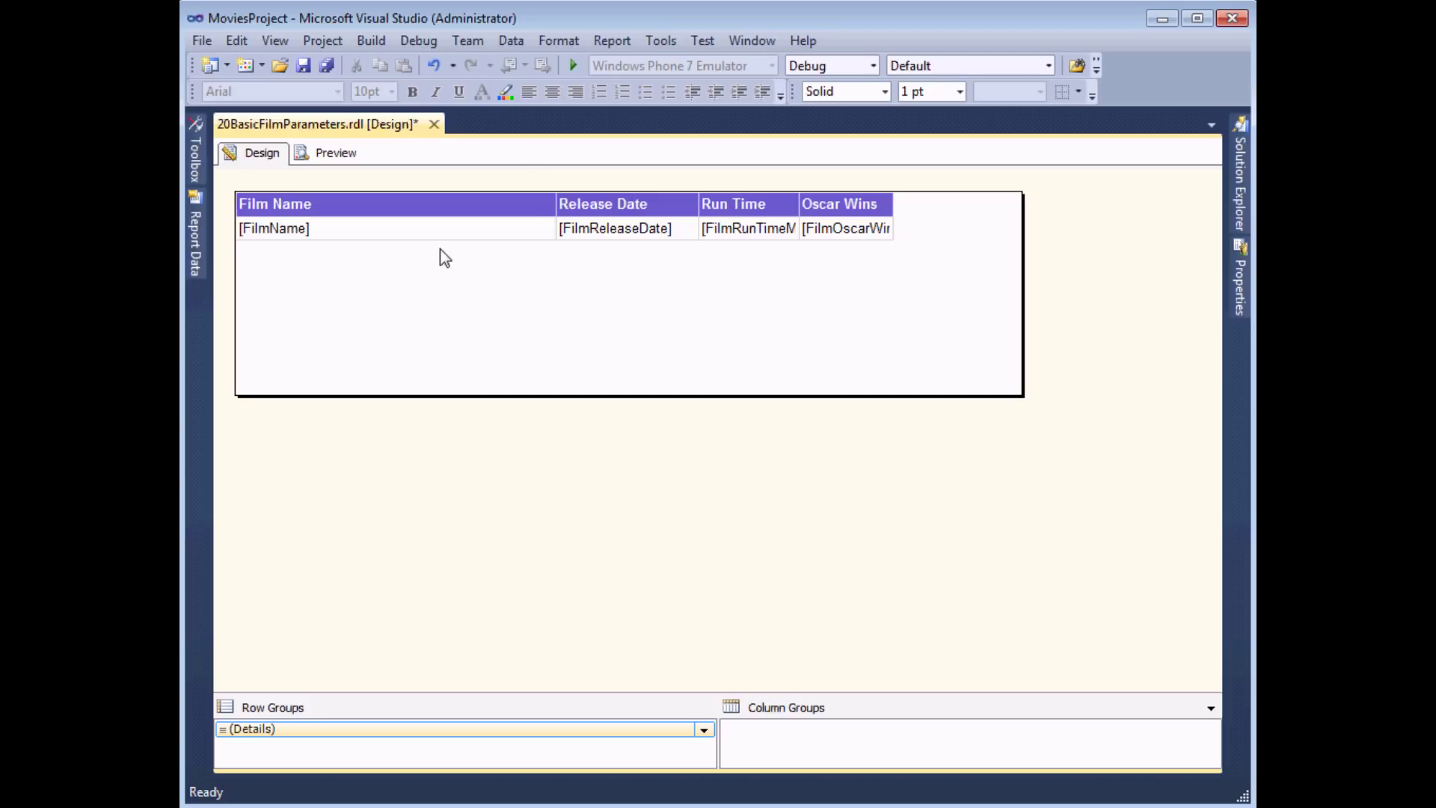
click(419, 228)
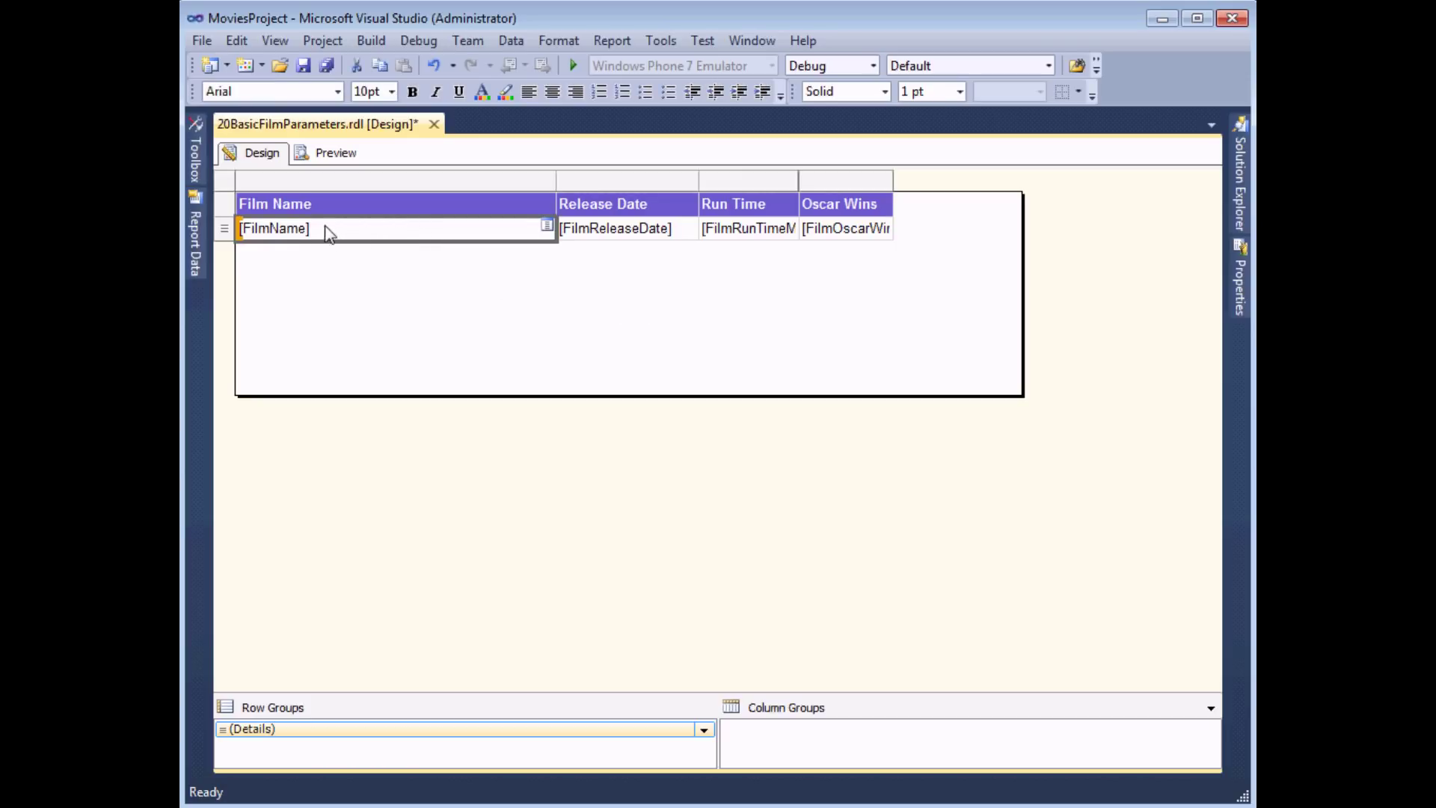
click(224, 229)
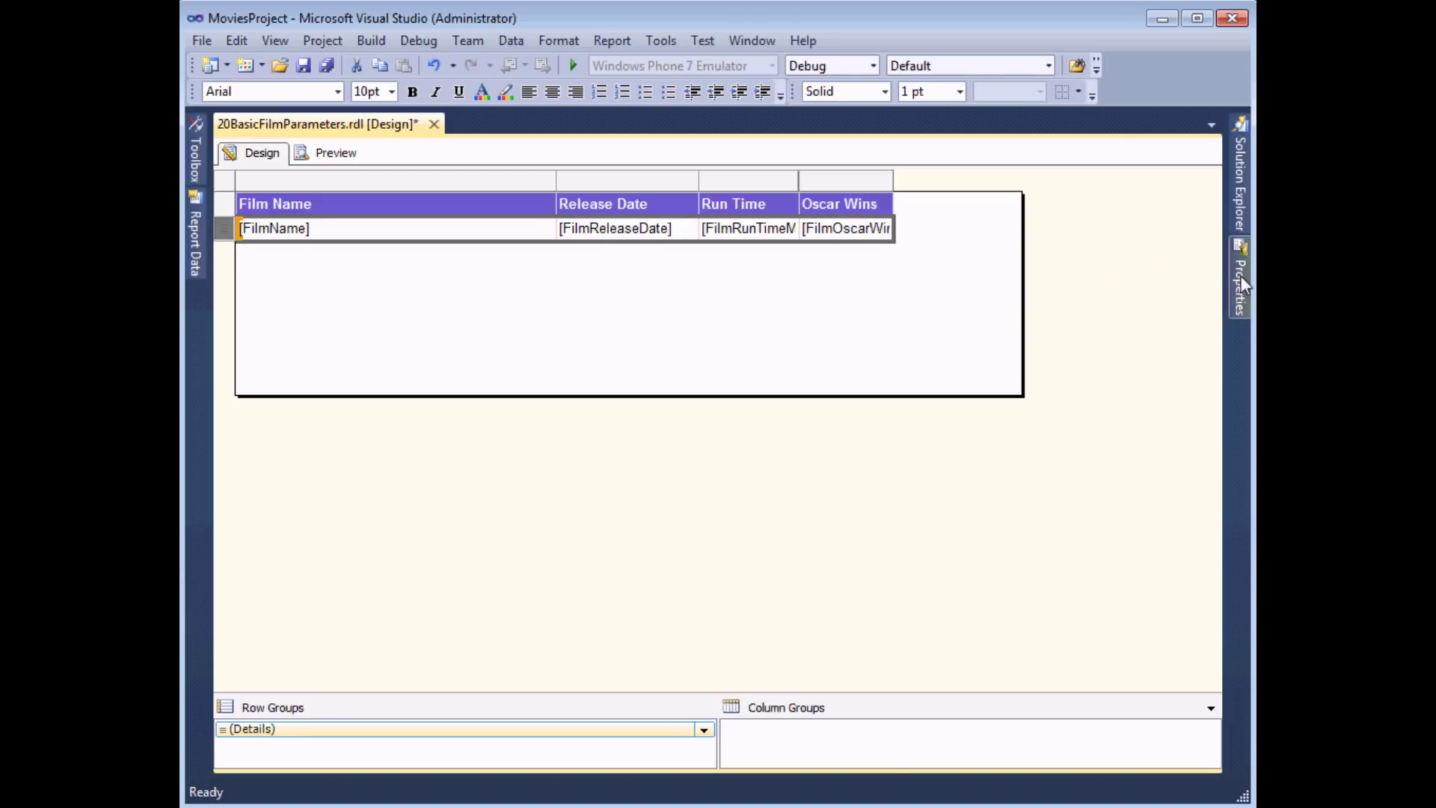
mouse_move(1241, 285)
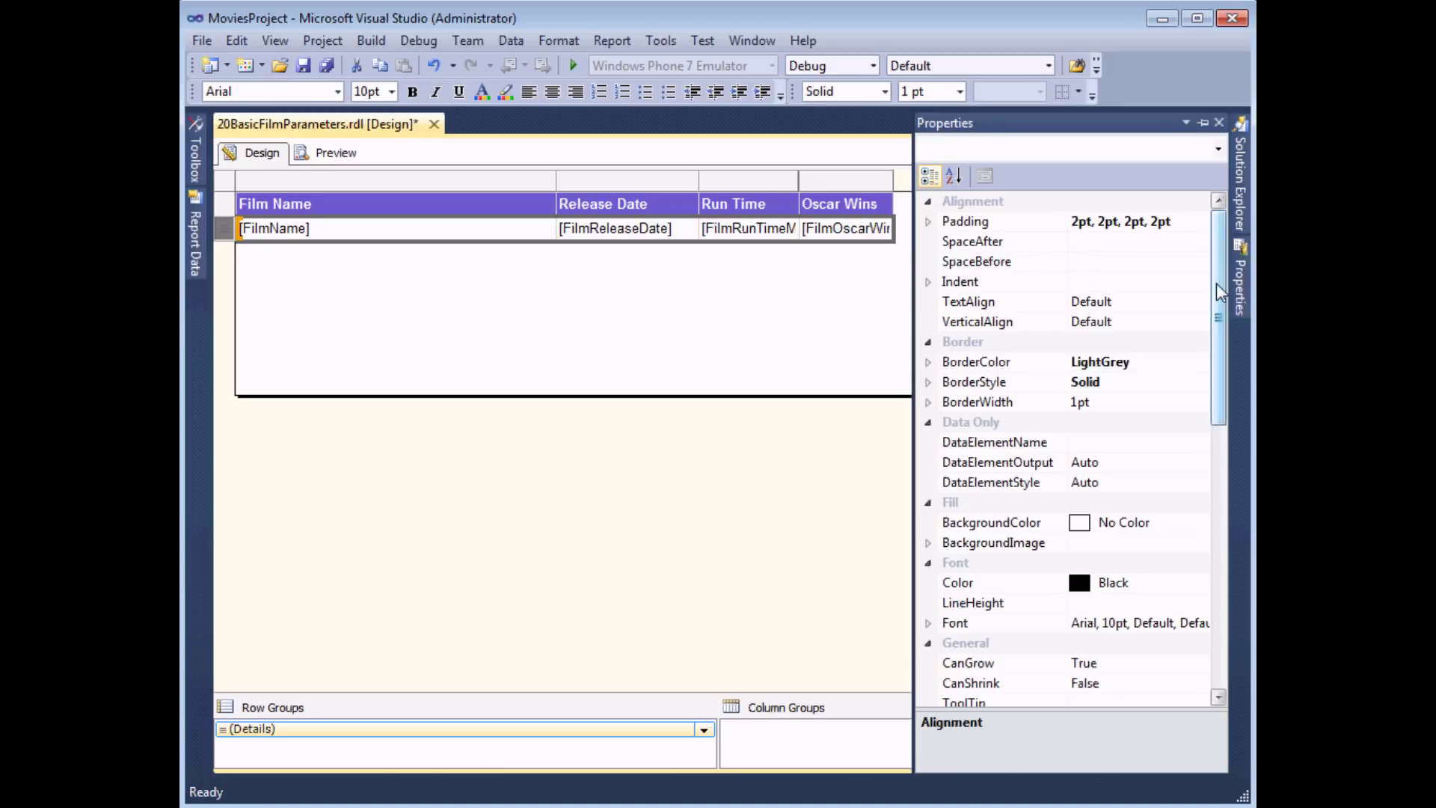
click(1215, 283)
drag(1219, 300, 1216, 258)
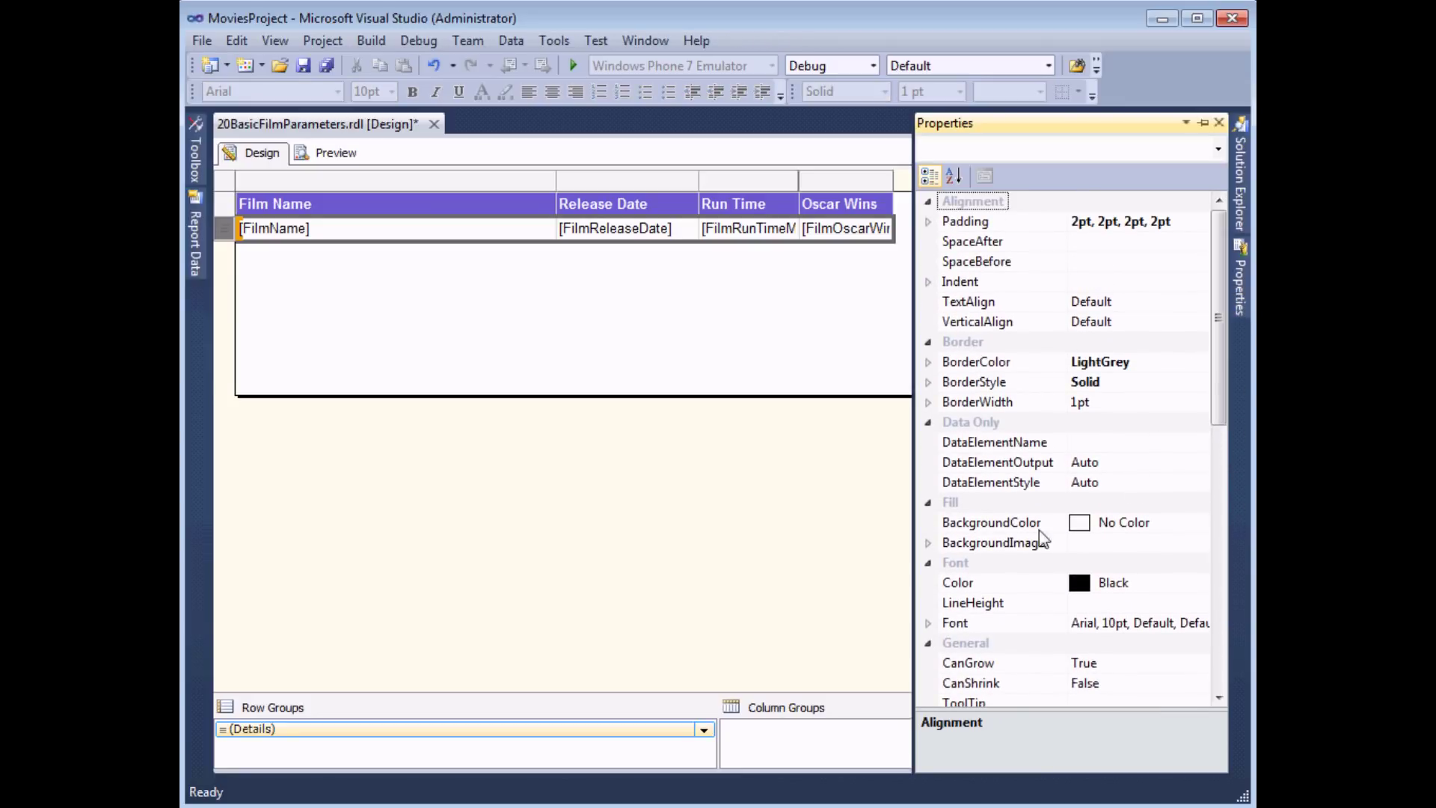
click(1170, 522)
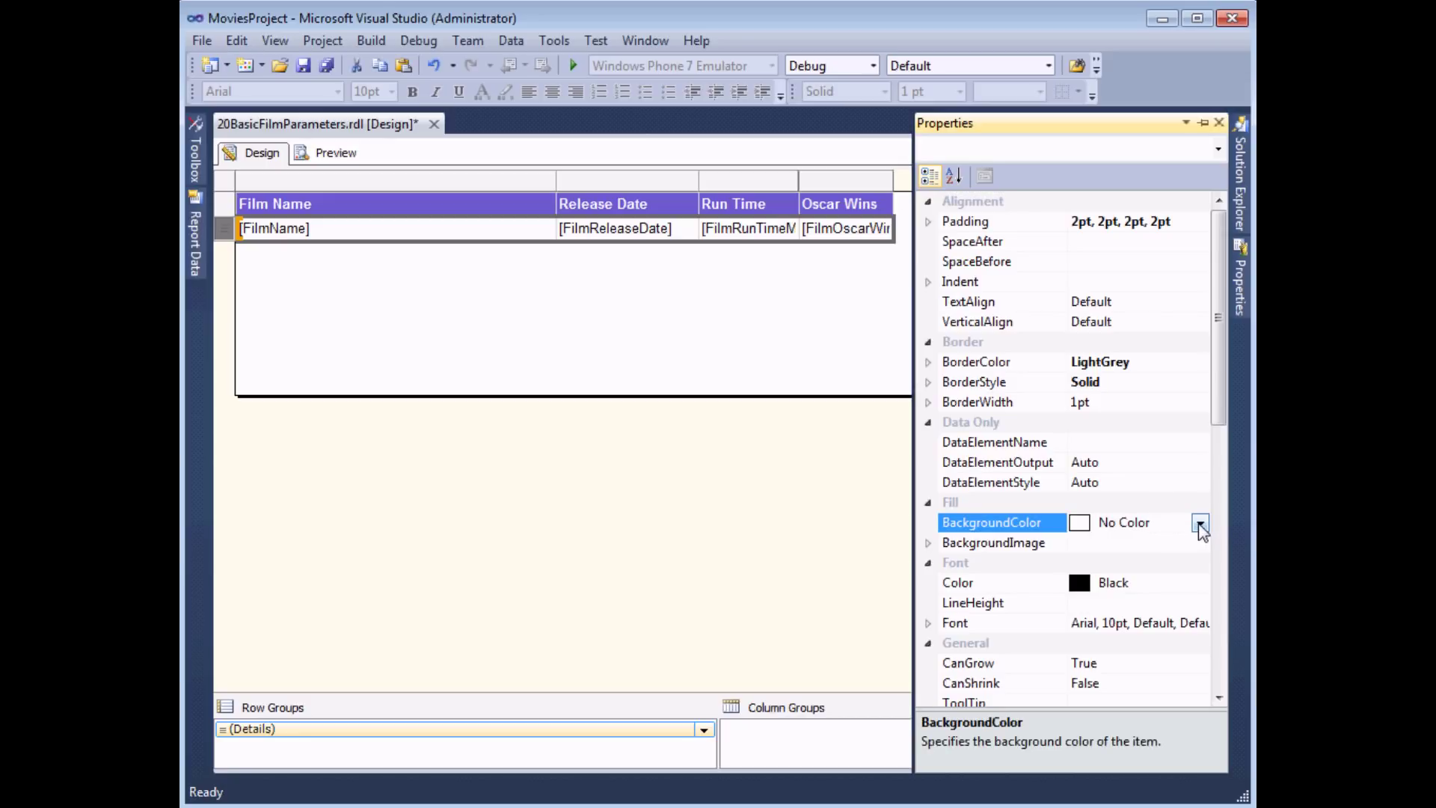
click(1200, 525)
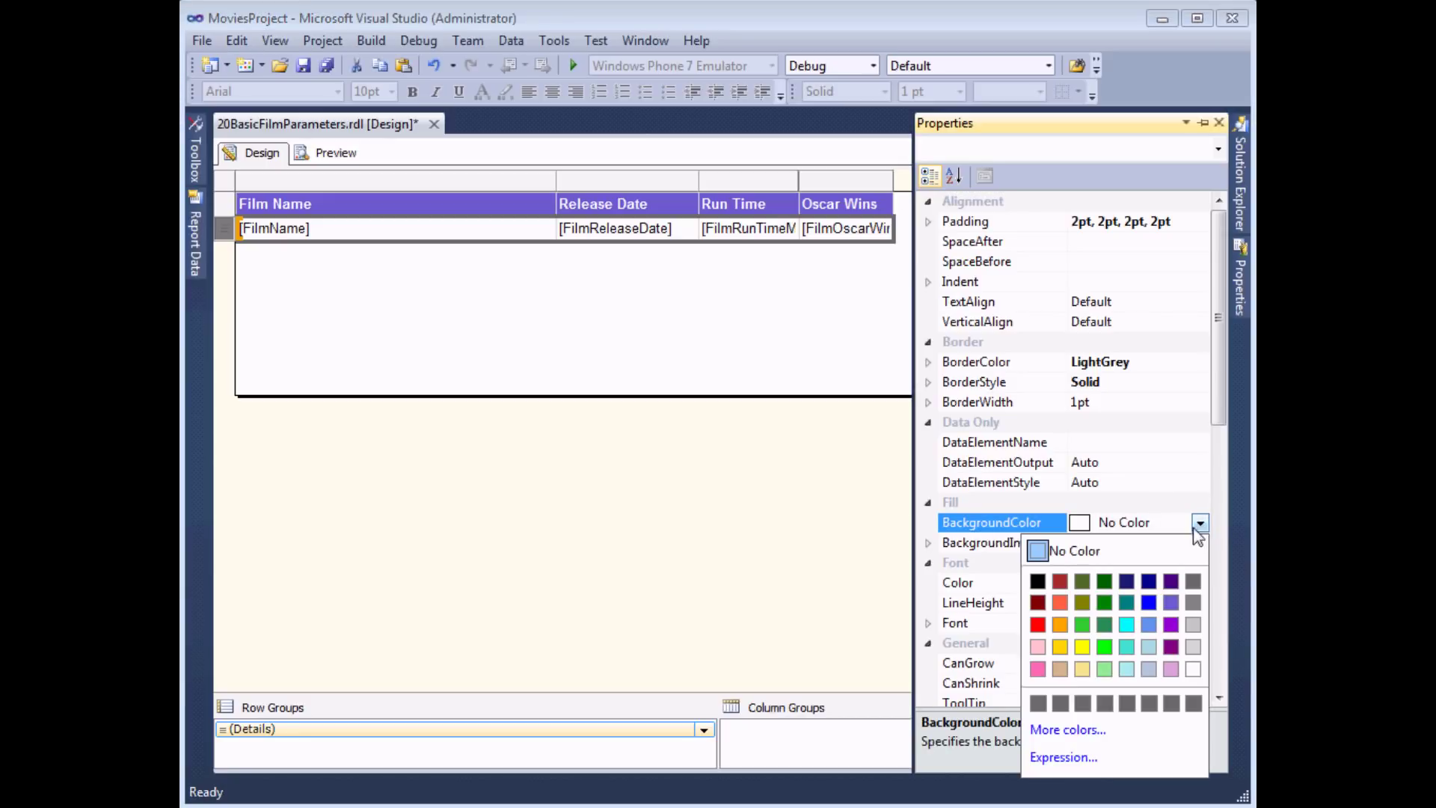
click(1070, 759)
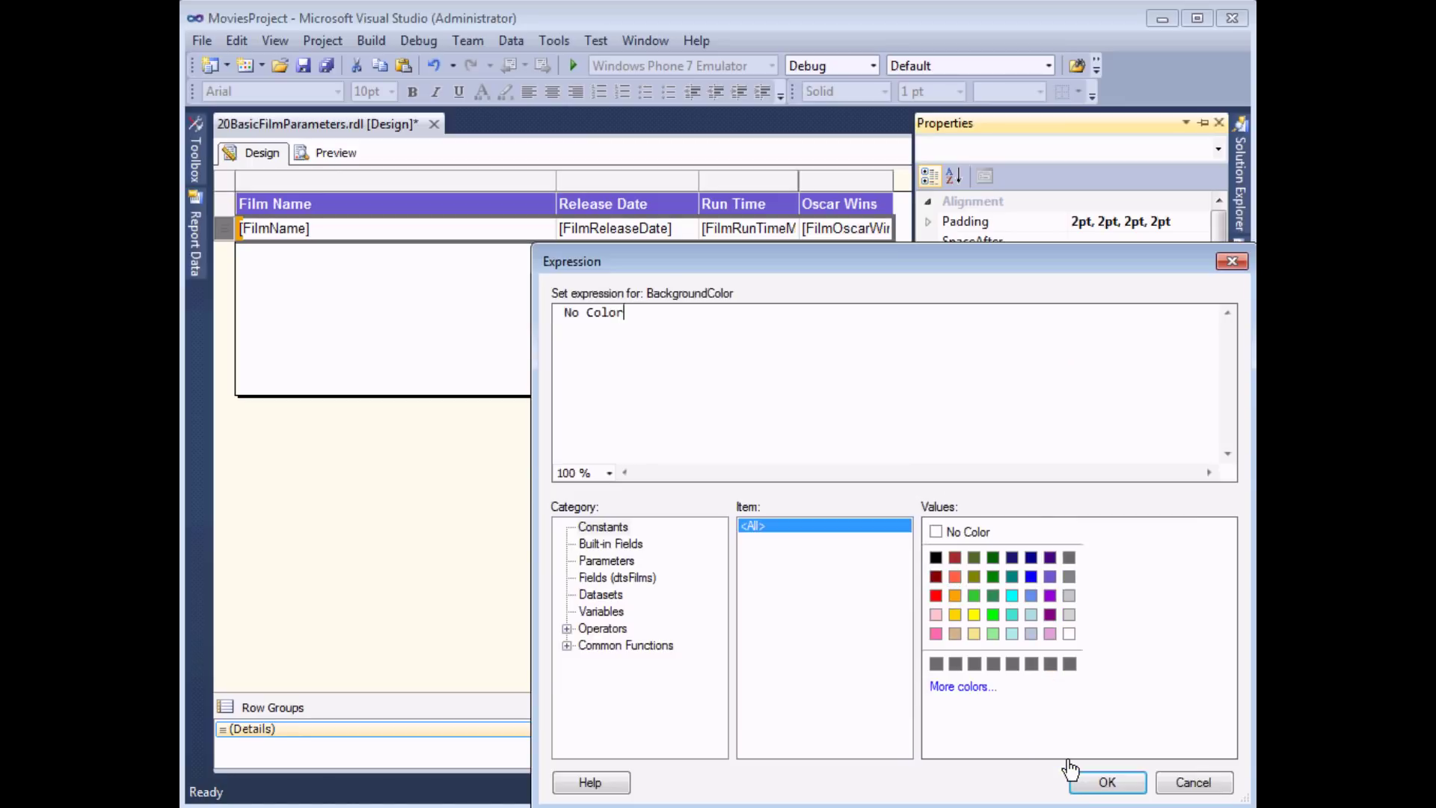
Replace the No Color expression with the start of a conditional test, =IIF(Fields!FilmOscarWins.Value=Parameters!OscarWins.Value.
drag(724, 258, 558, 136)
drag(472, 192, 395, 194)
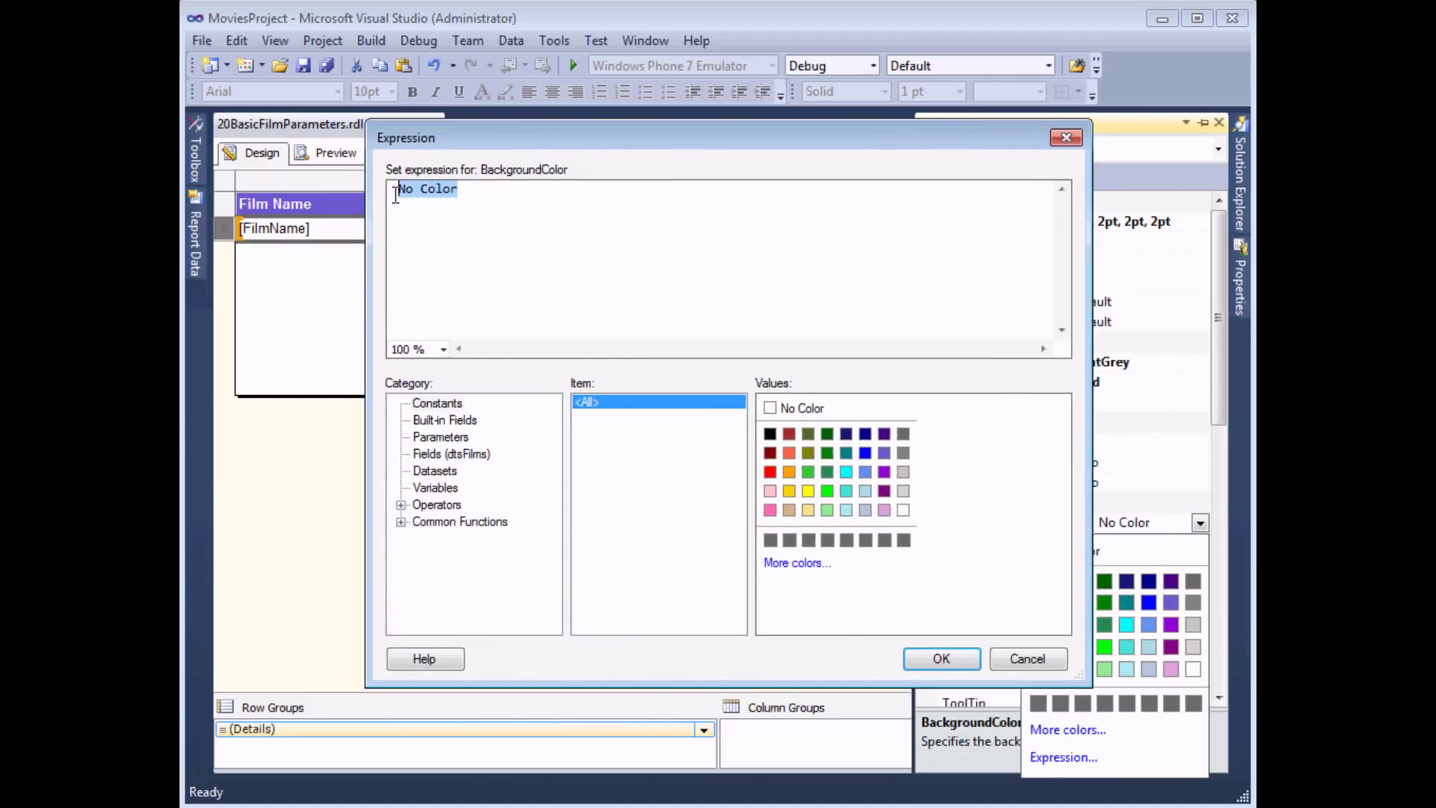
key(Delete)
text(=IIF()
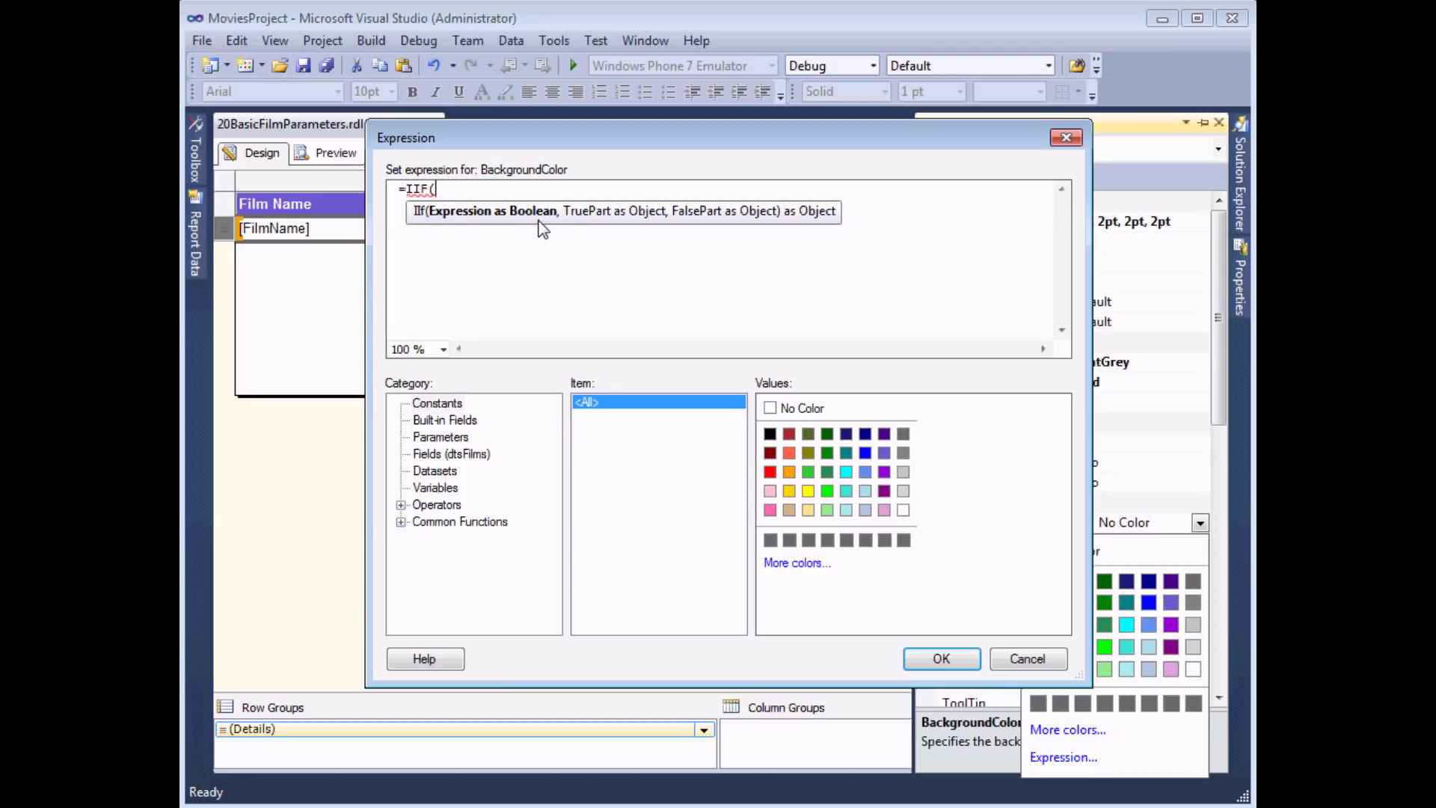
click(433, 454)
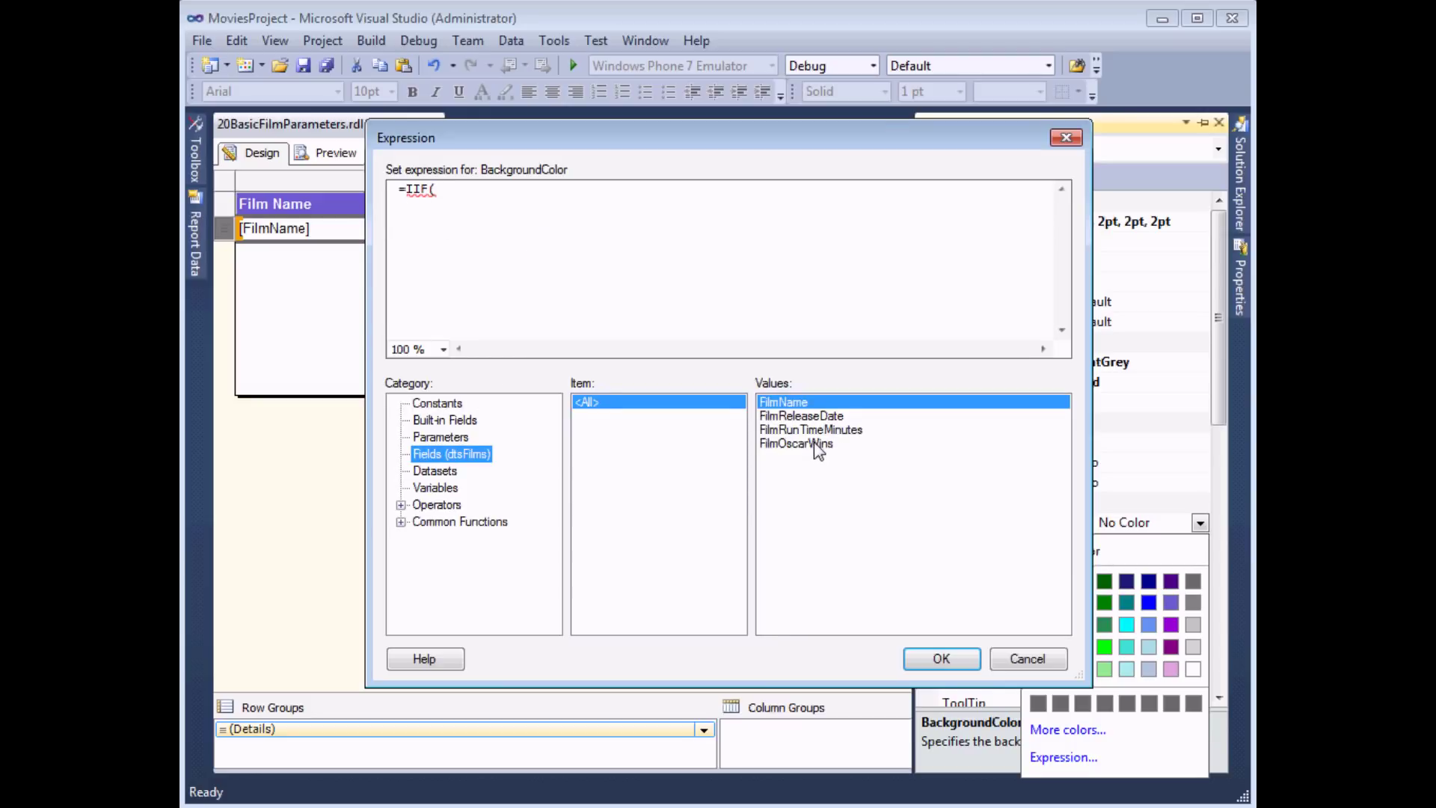
double_click(815, 443)
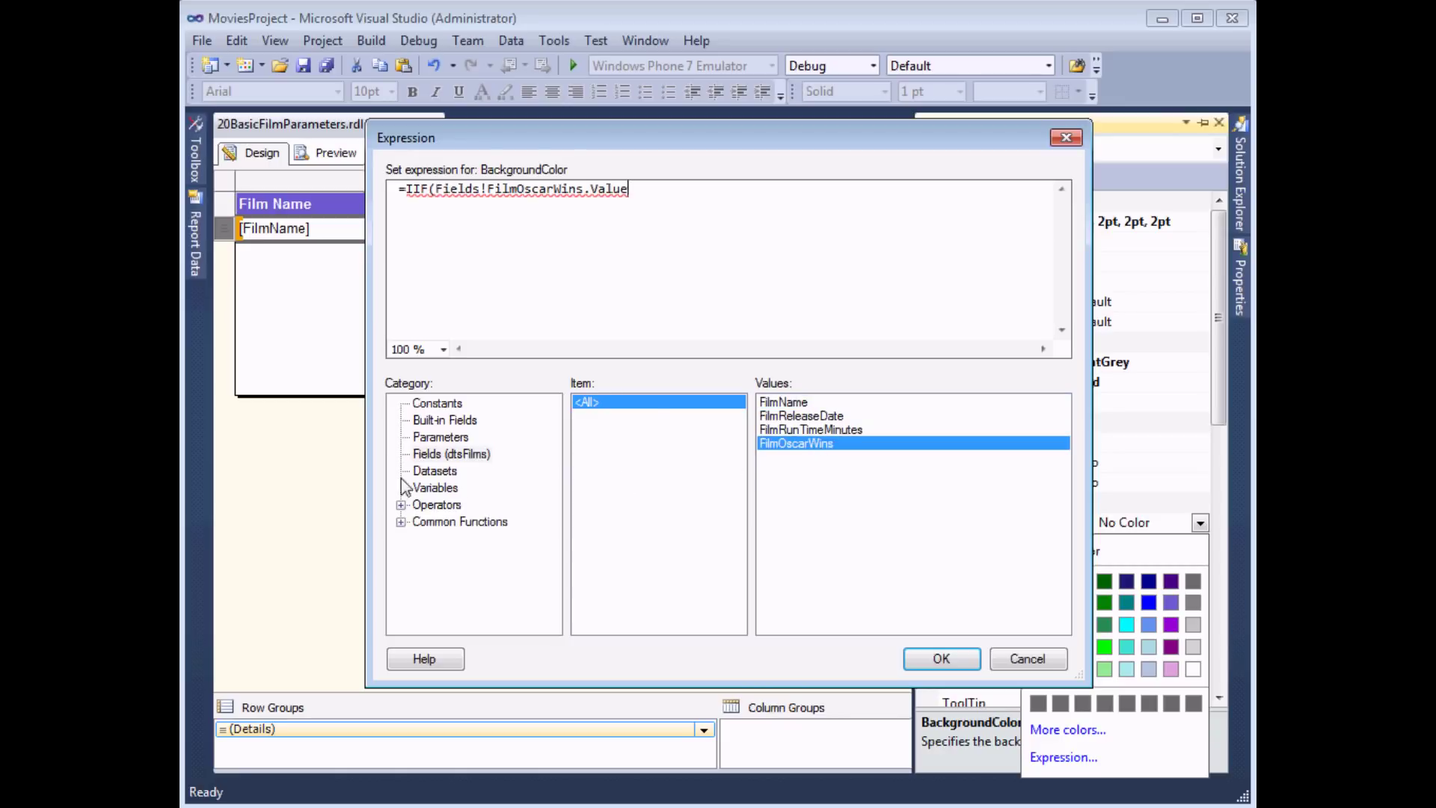
click(722, 309)
text(=)
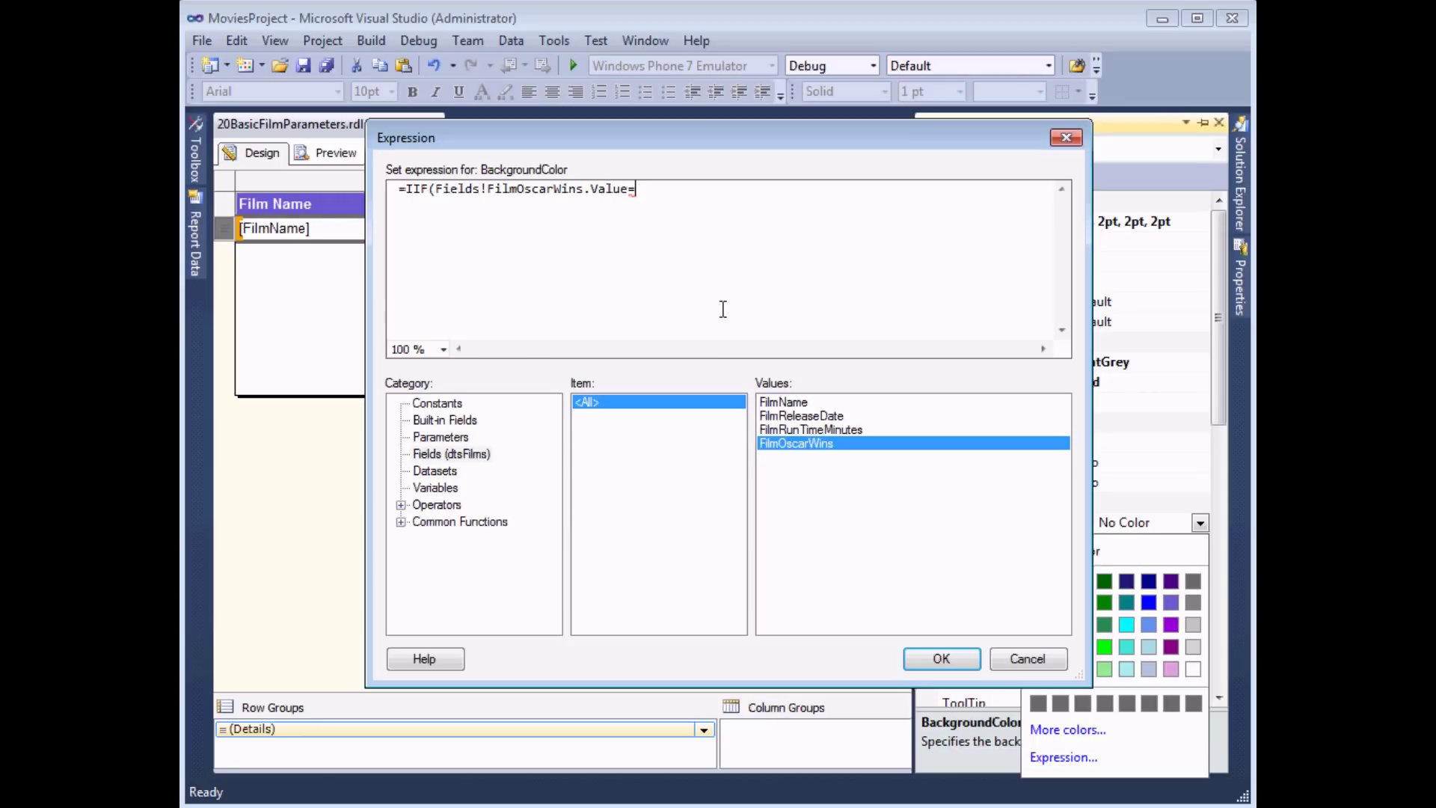
click(441, 436)
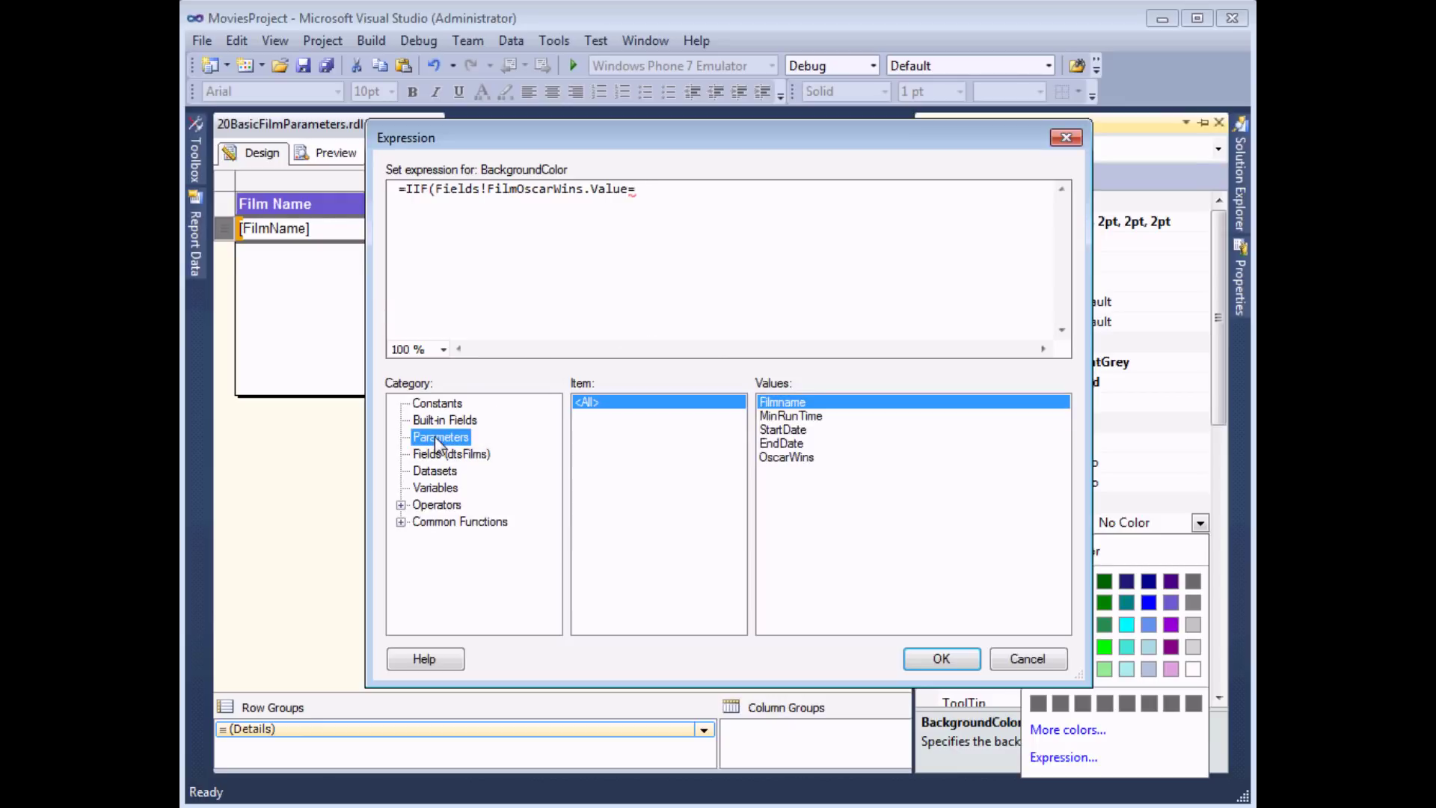
double_click(783, 458)
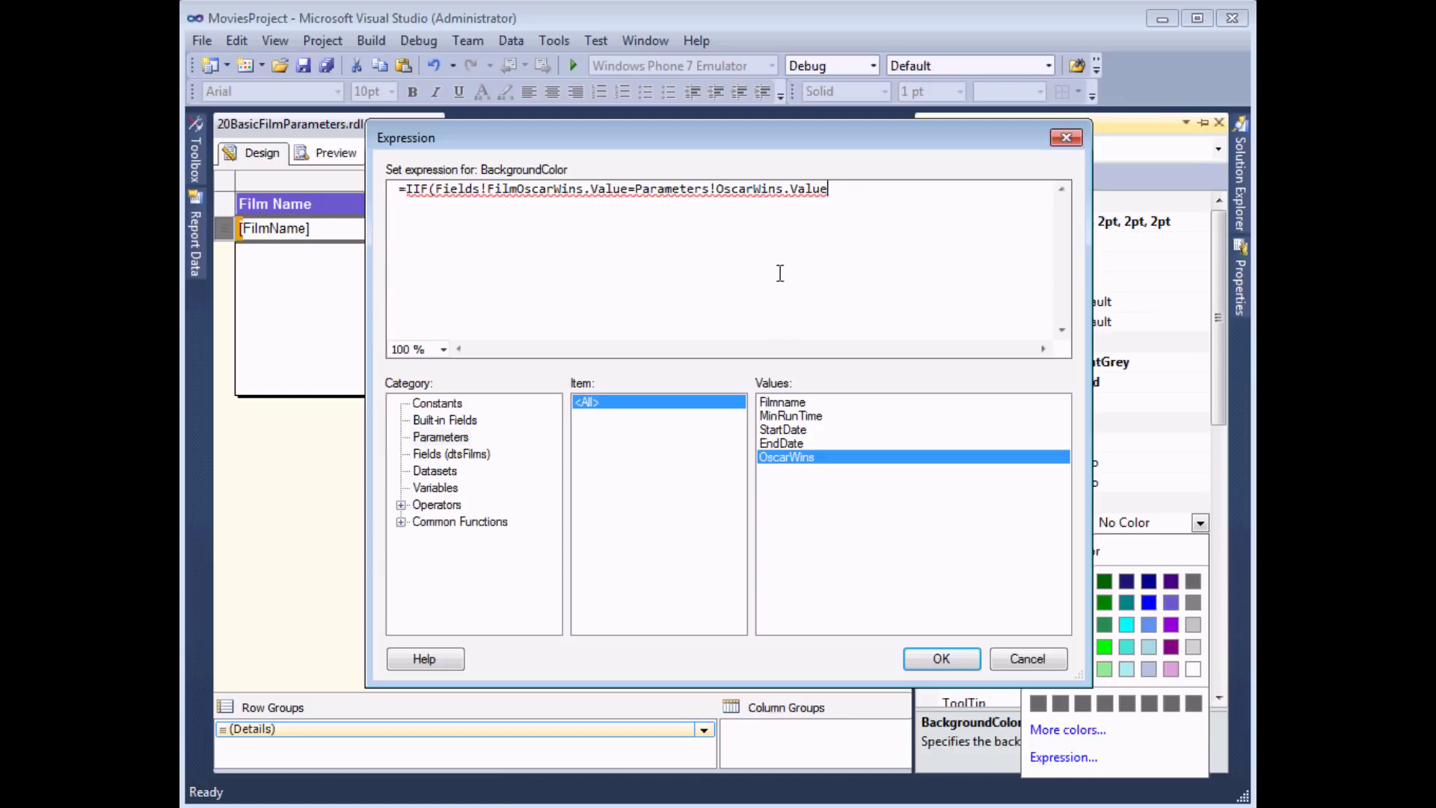
Complete the IIF expression with "LimeGreen" as the true result and "White" as the false result, and save it.
text(,)
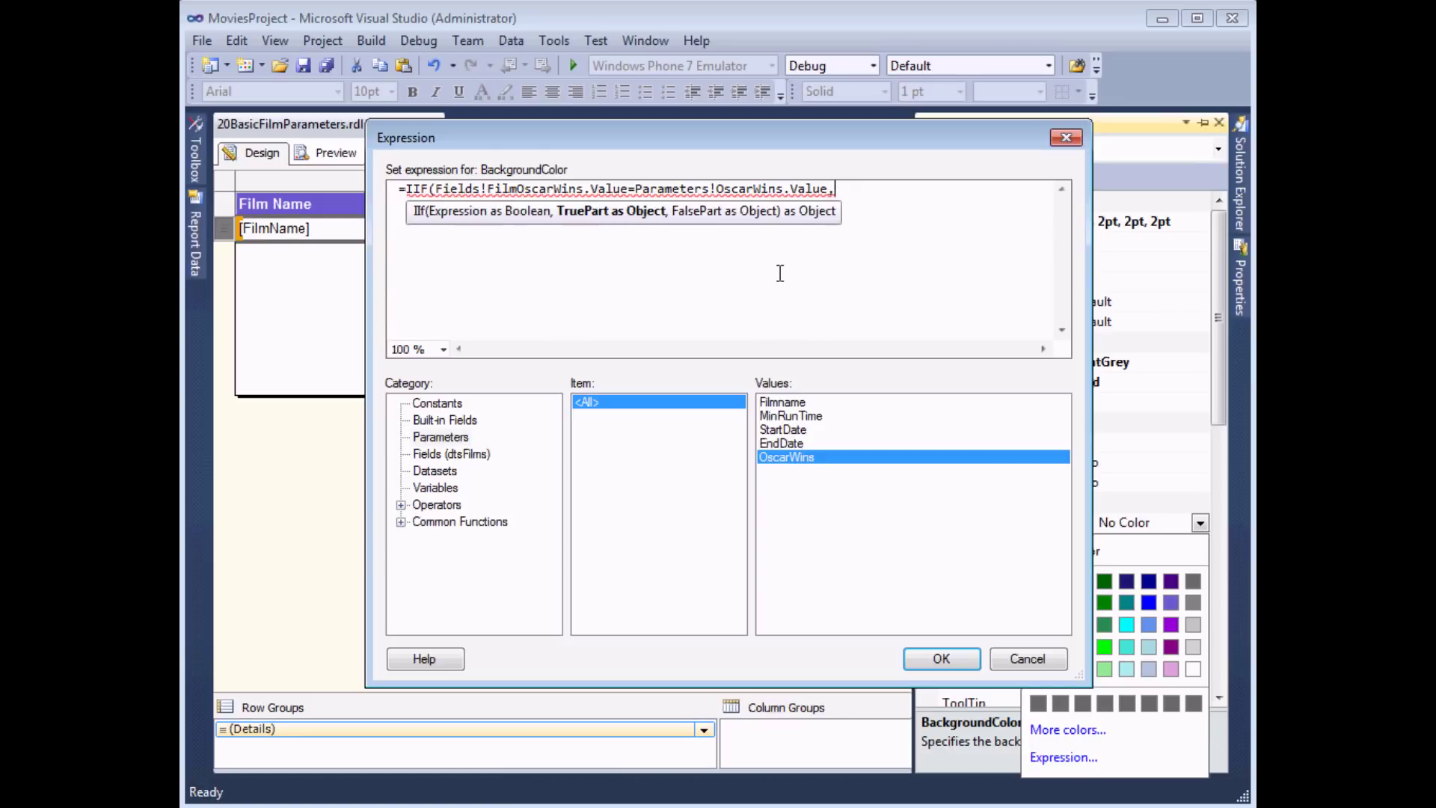
click(436, 405)
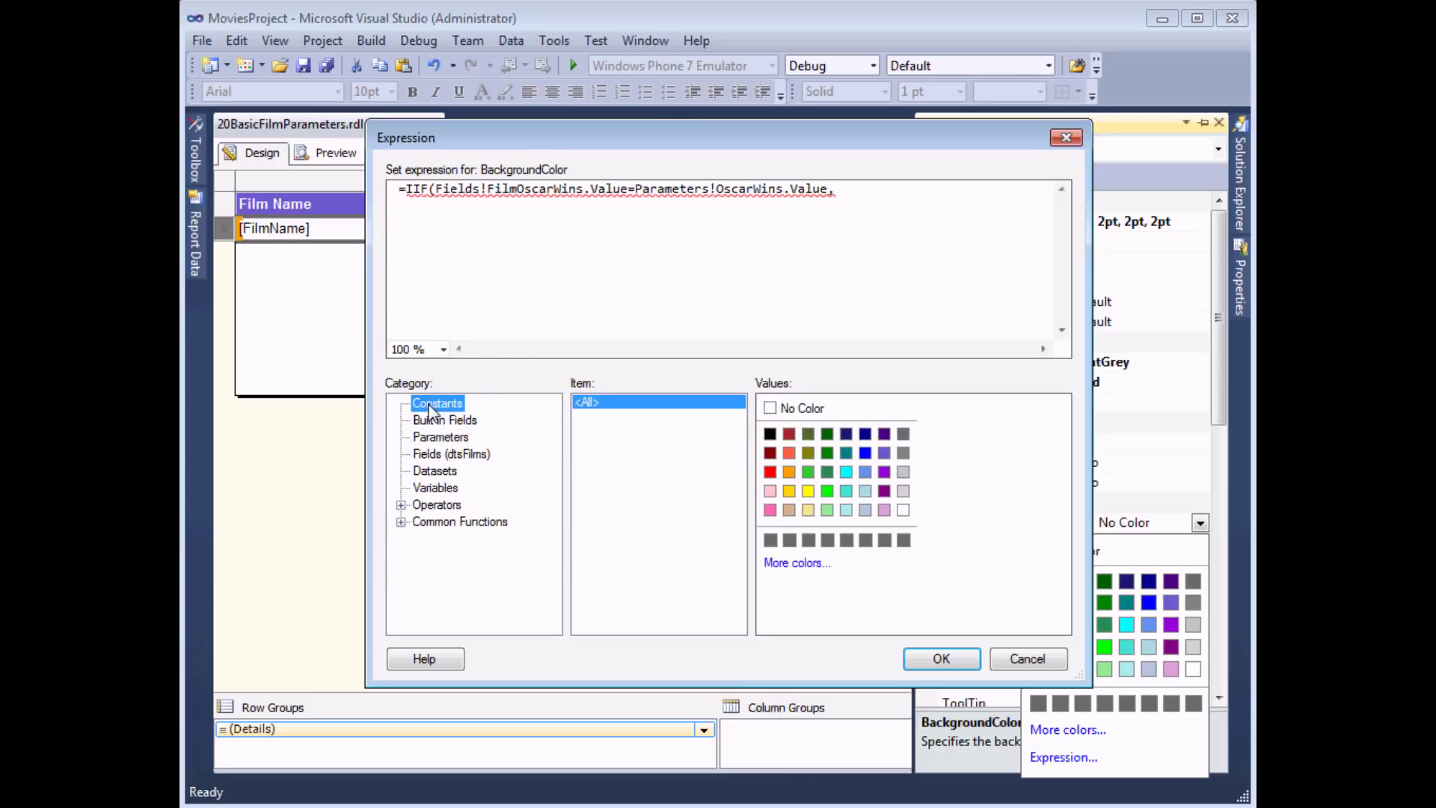
double_click(808, 473)
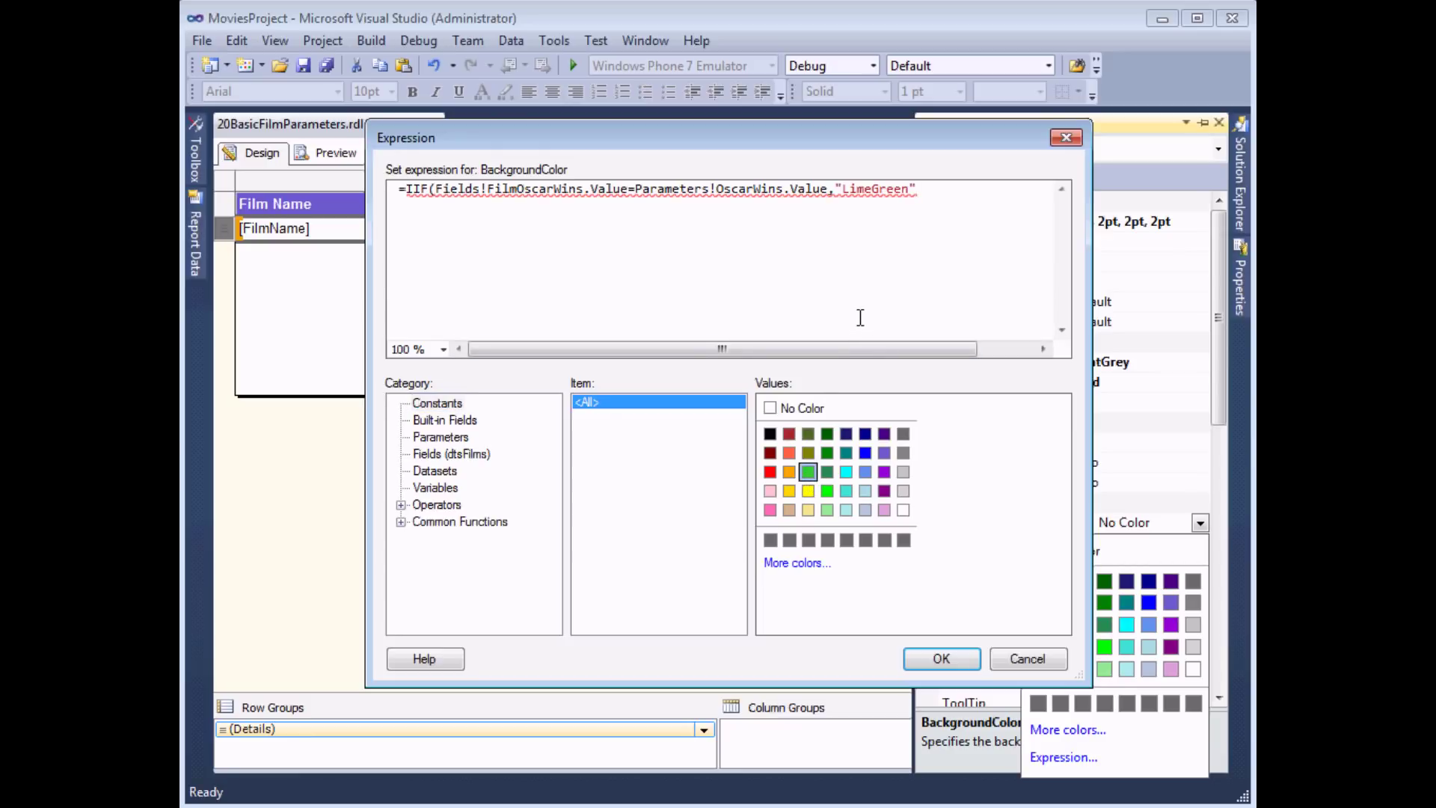
text(,)
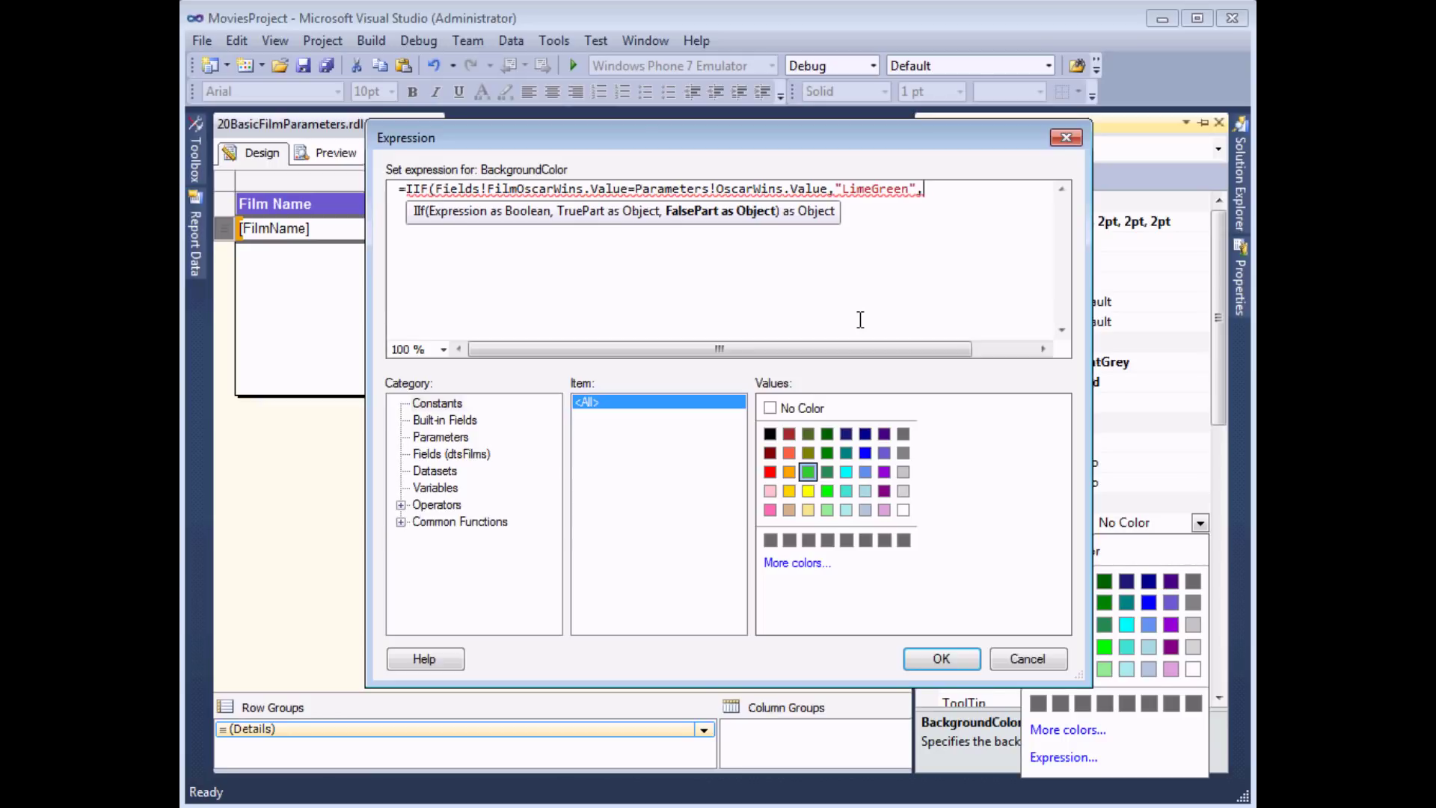
click(900, 513)
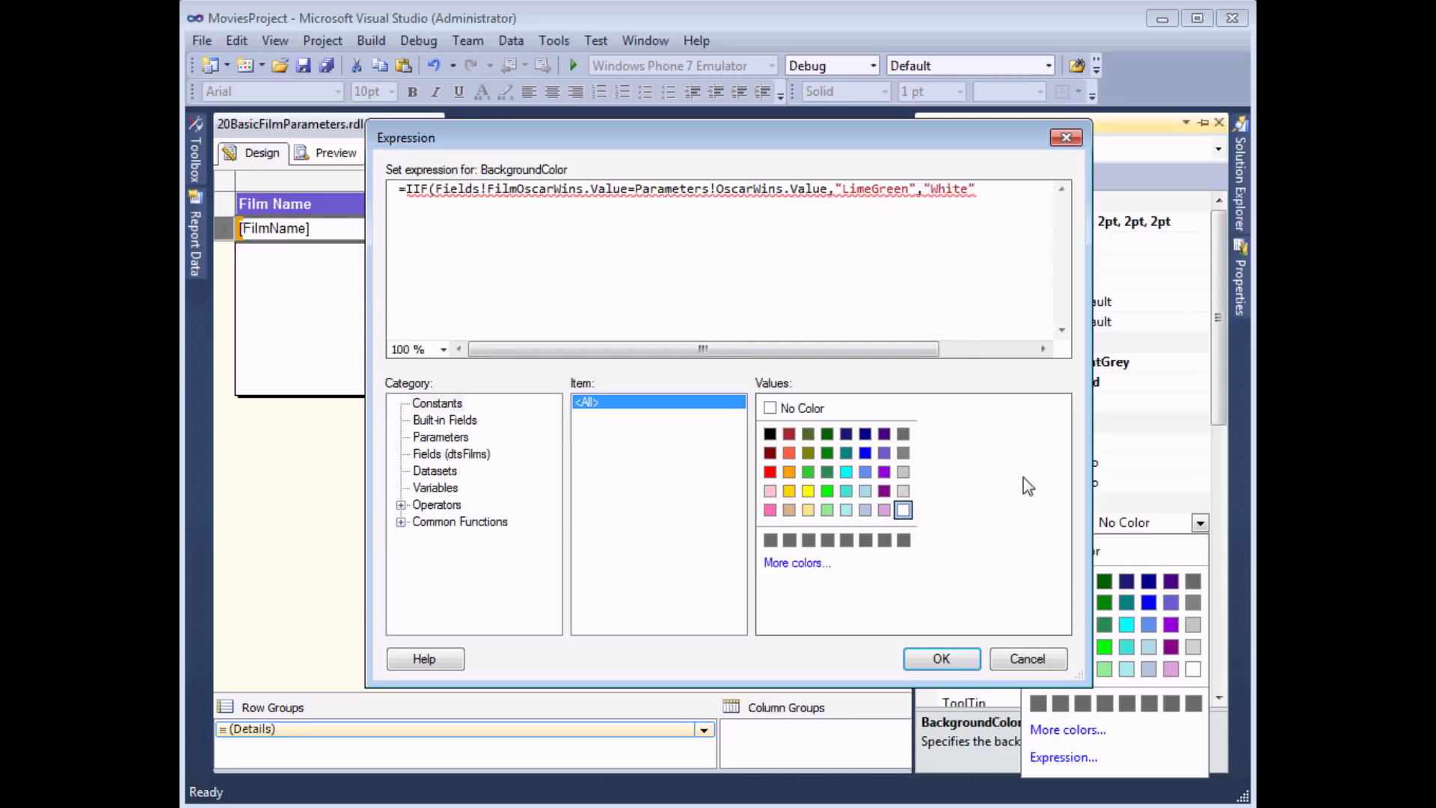
text())
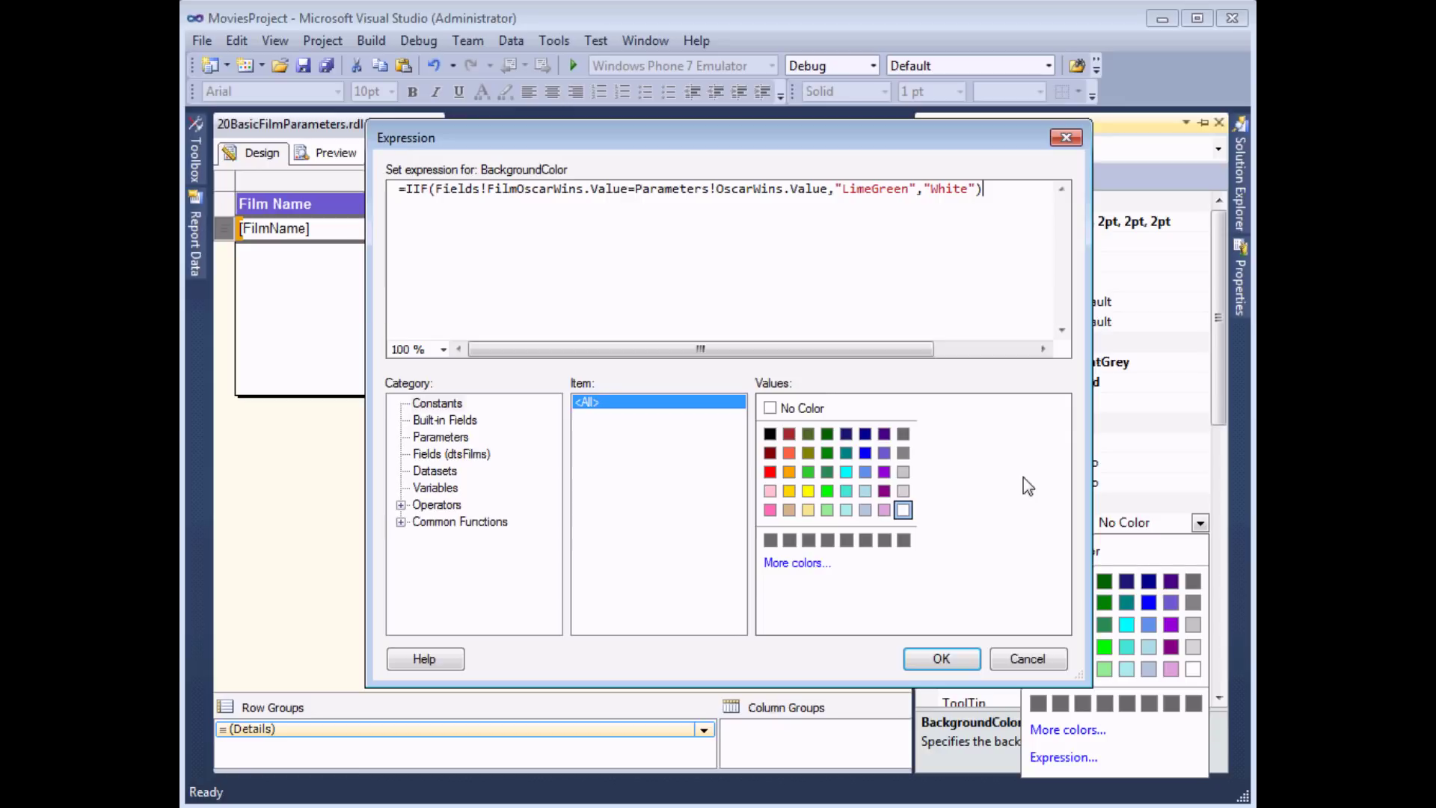
click(941, 658)
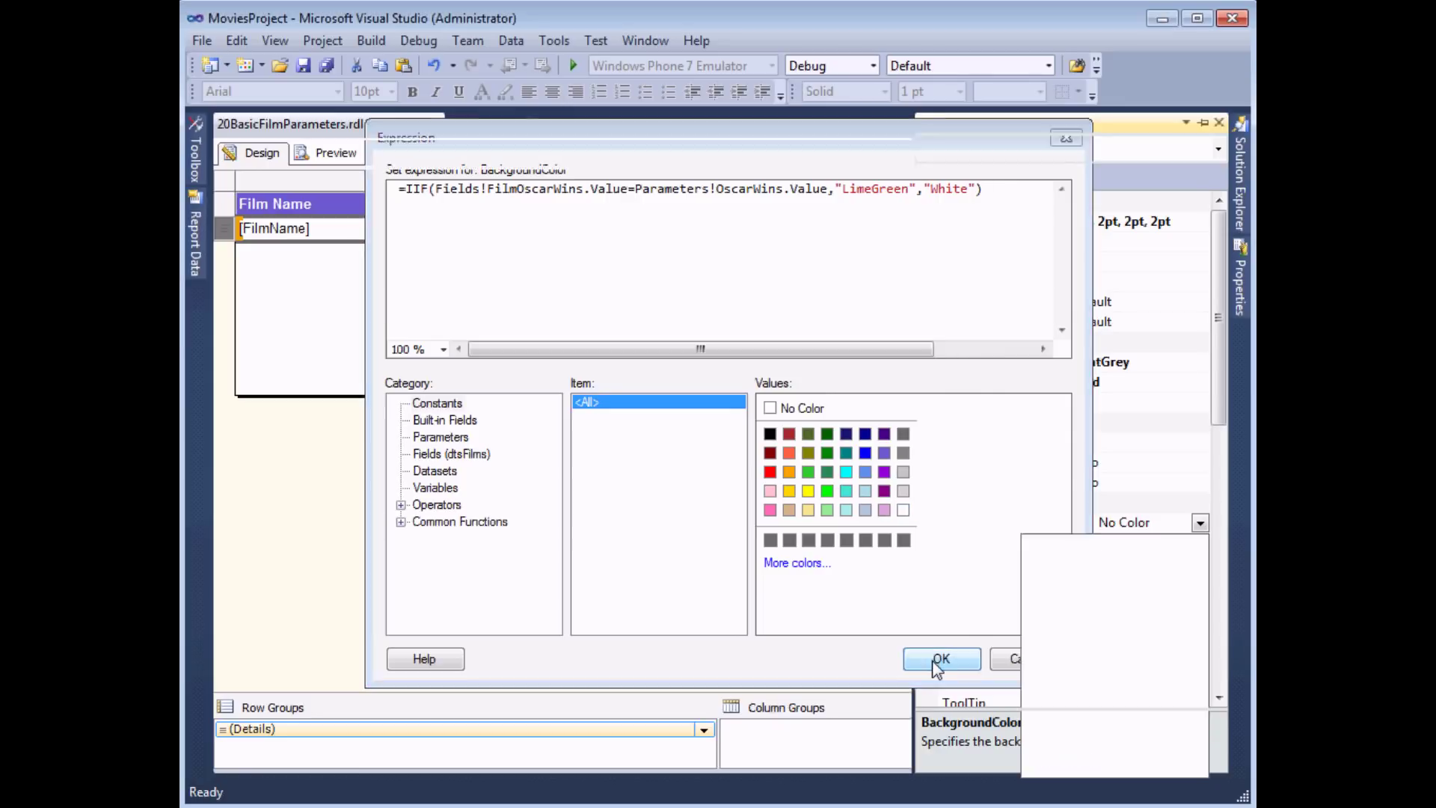
Preview the report and enter "a" as the partial film name to load the default end date.
click(696, 362)
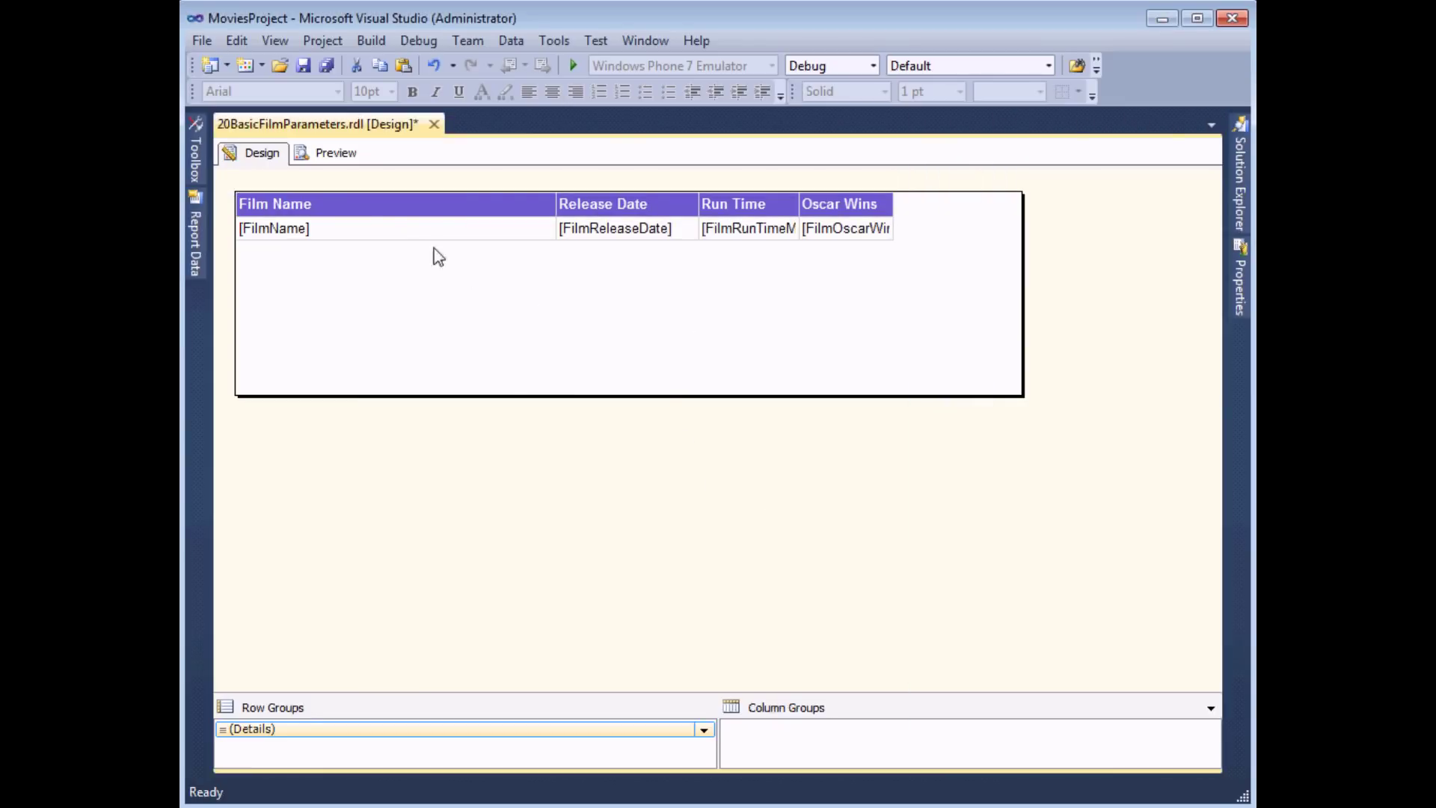
click(331, 155)
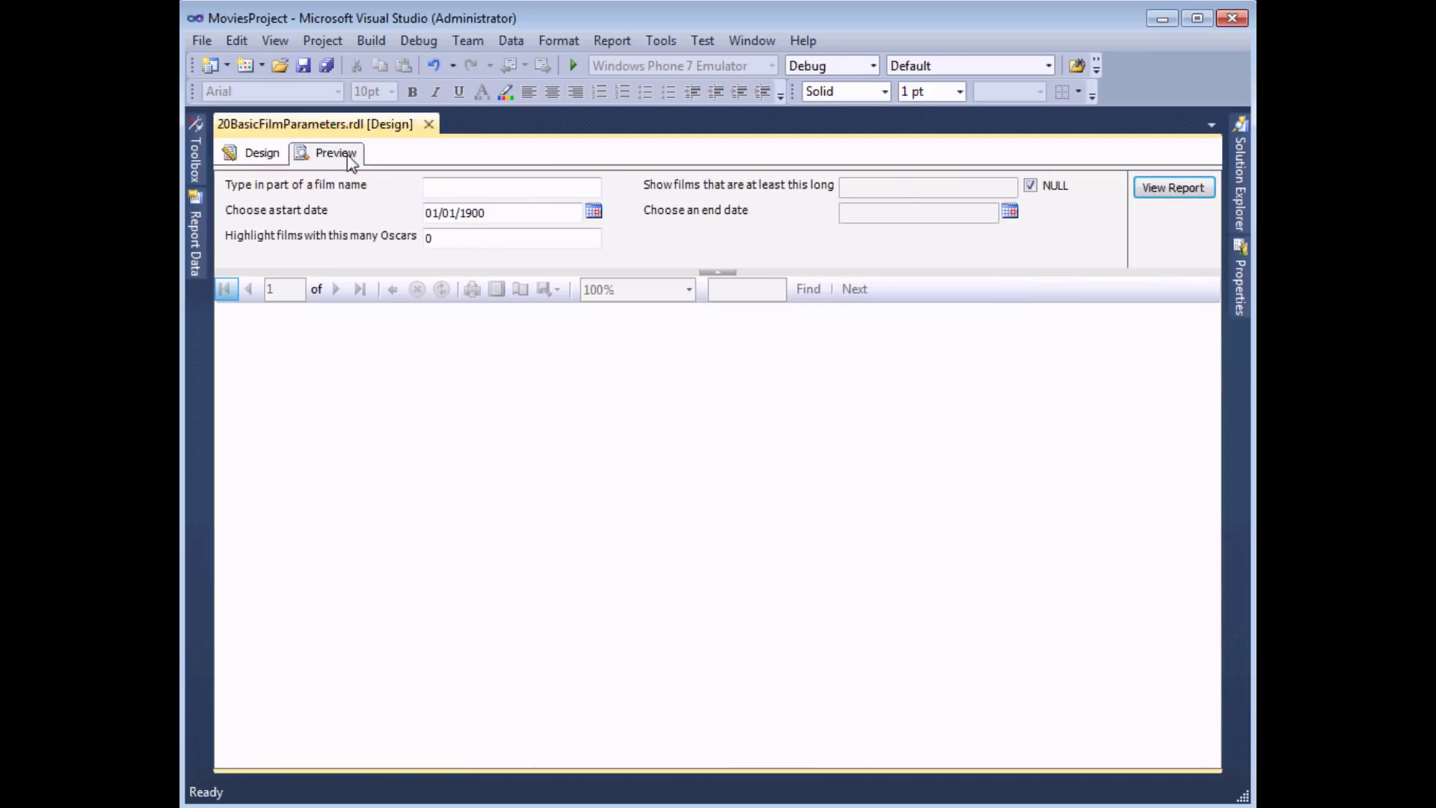
click(456, 190)
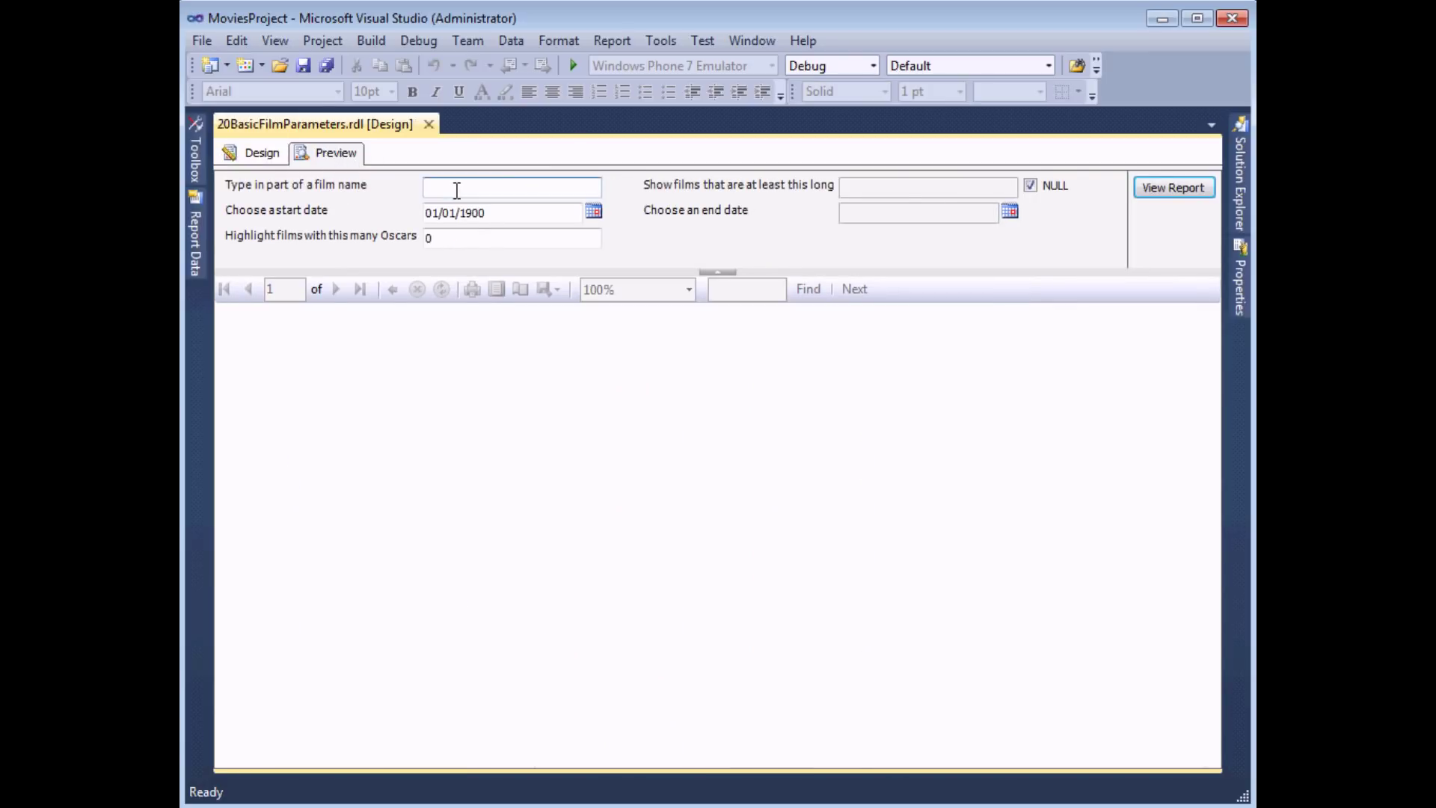
text(a)
key(Tab)
Clear the partial film name and run the report with the remaining default parameter values.
double_click(469, 189)
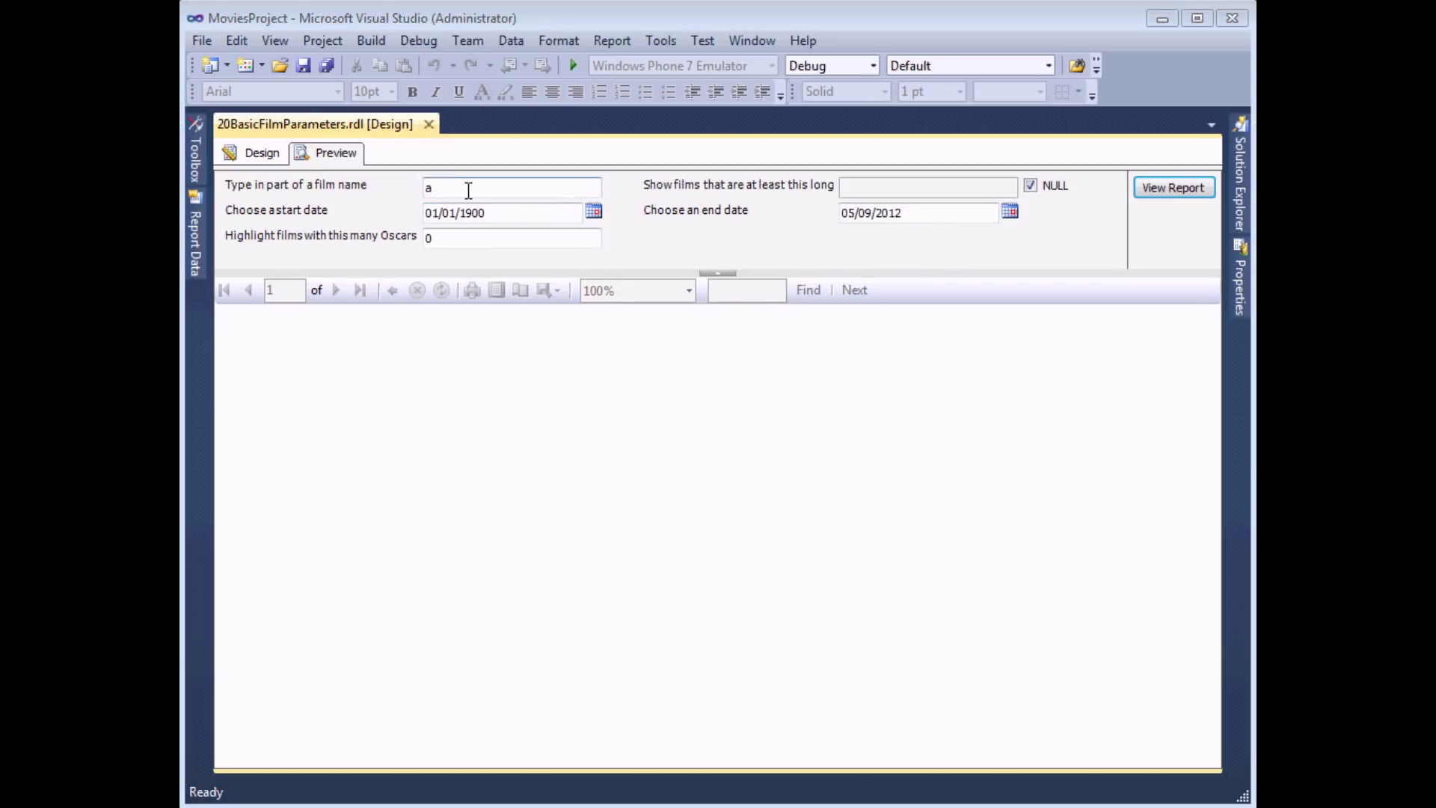
key(BackSpace)
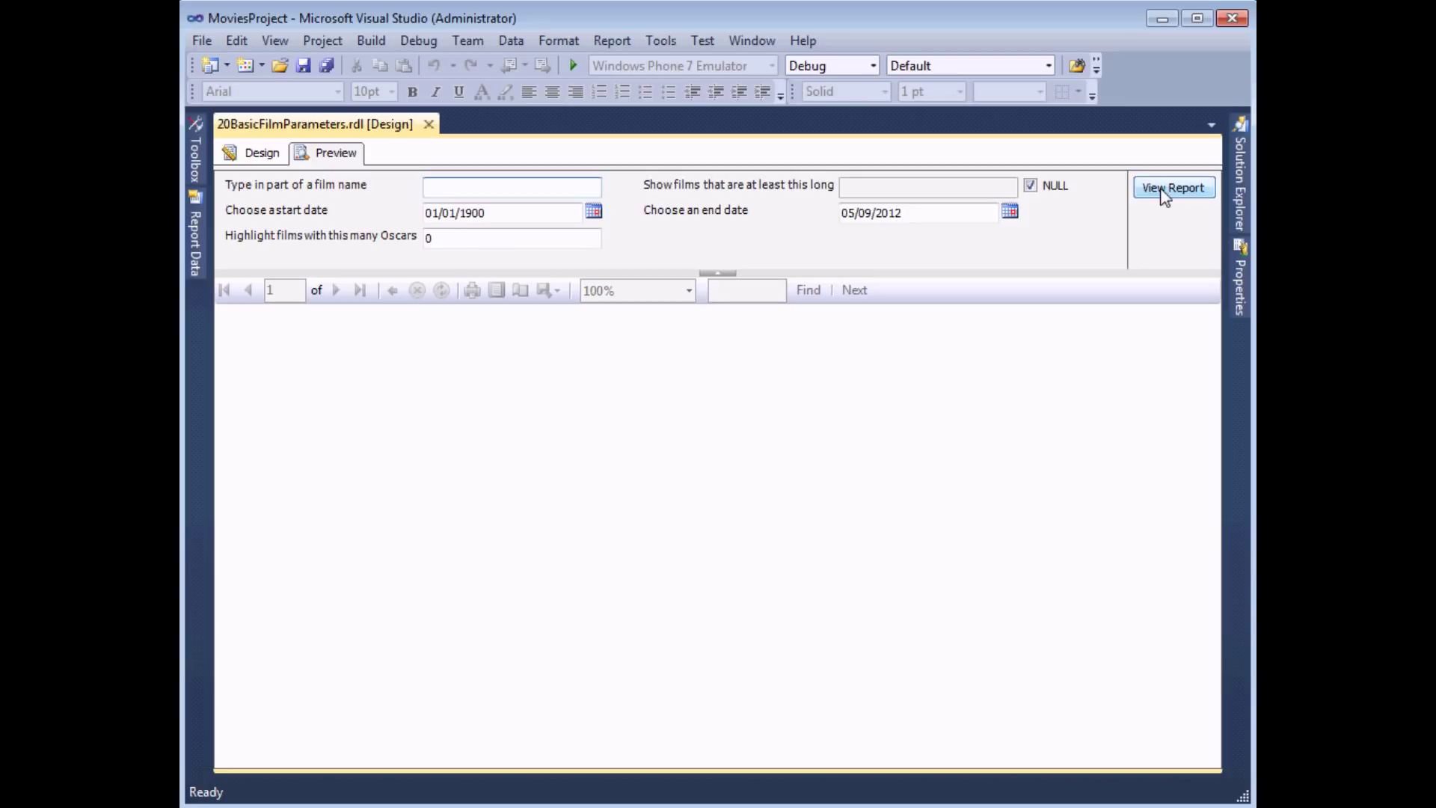
click(1168, 190)
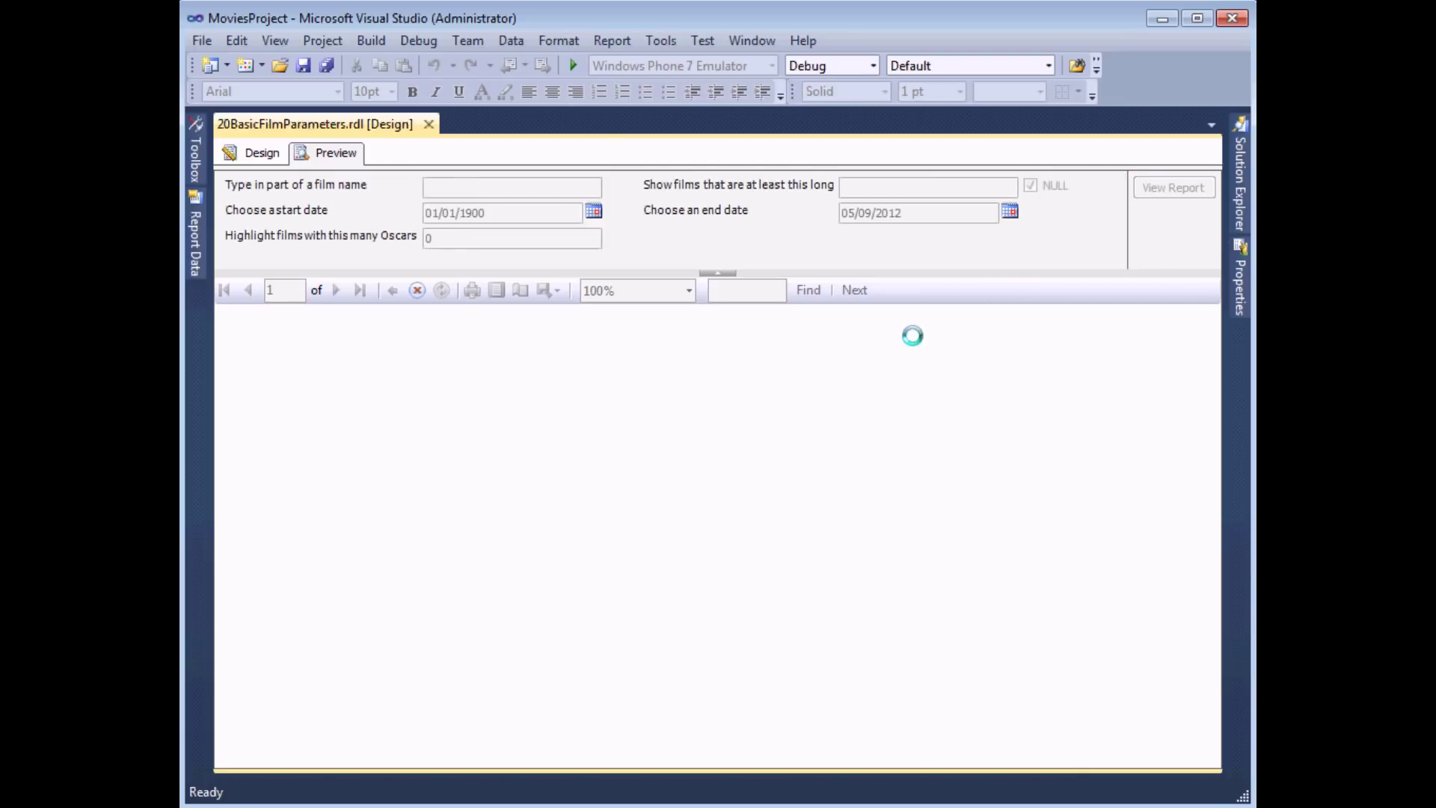